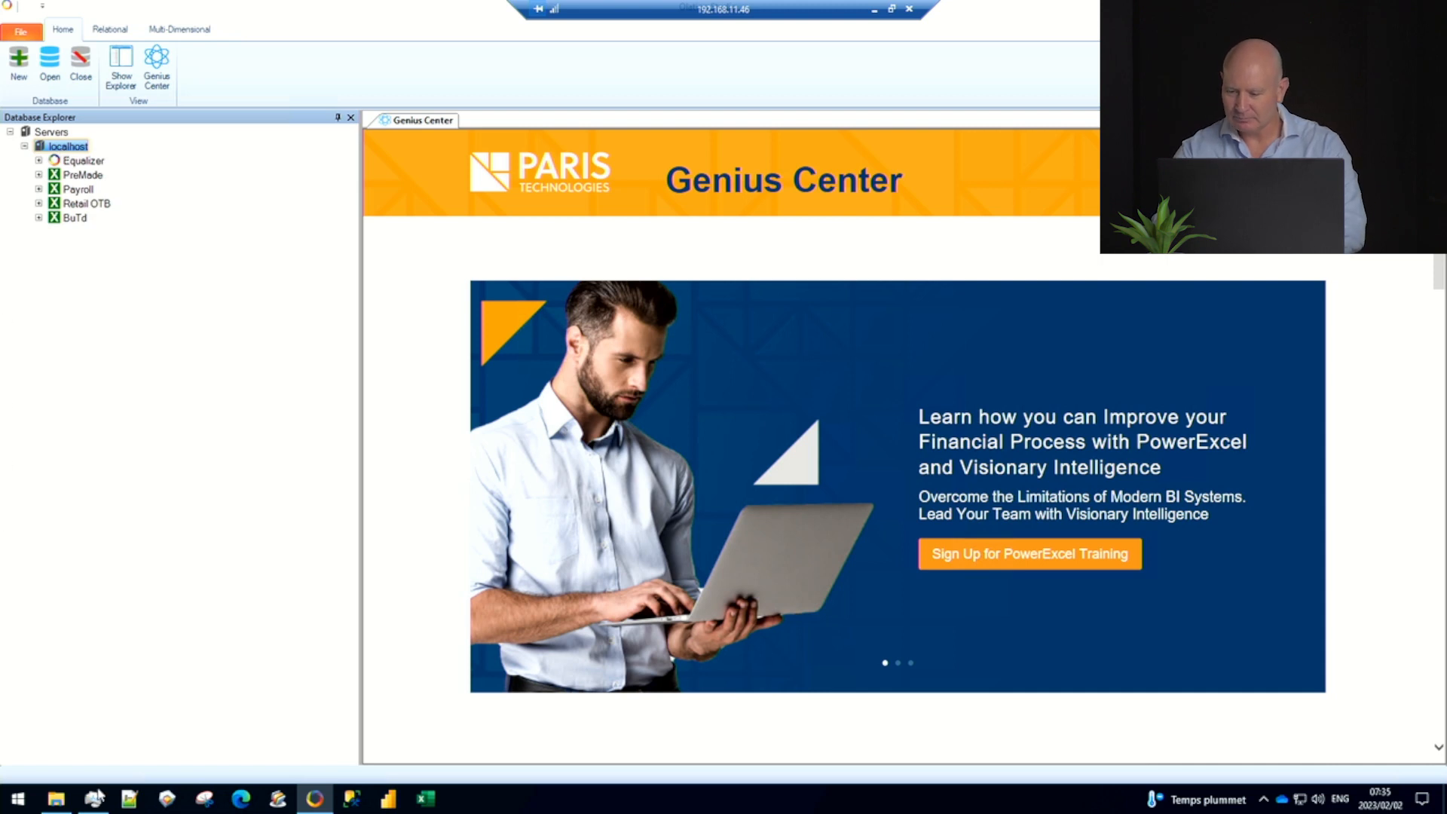
Open Data.xlsx from the Panda from Scratch folder and review its Actual and Dim sheets
click(55, 800)
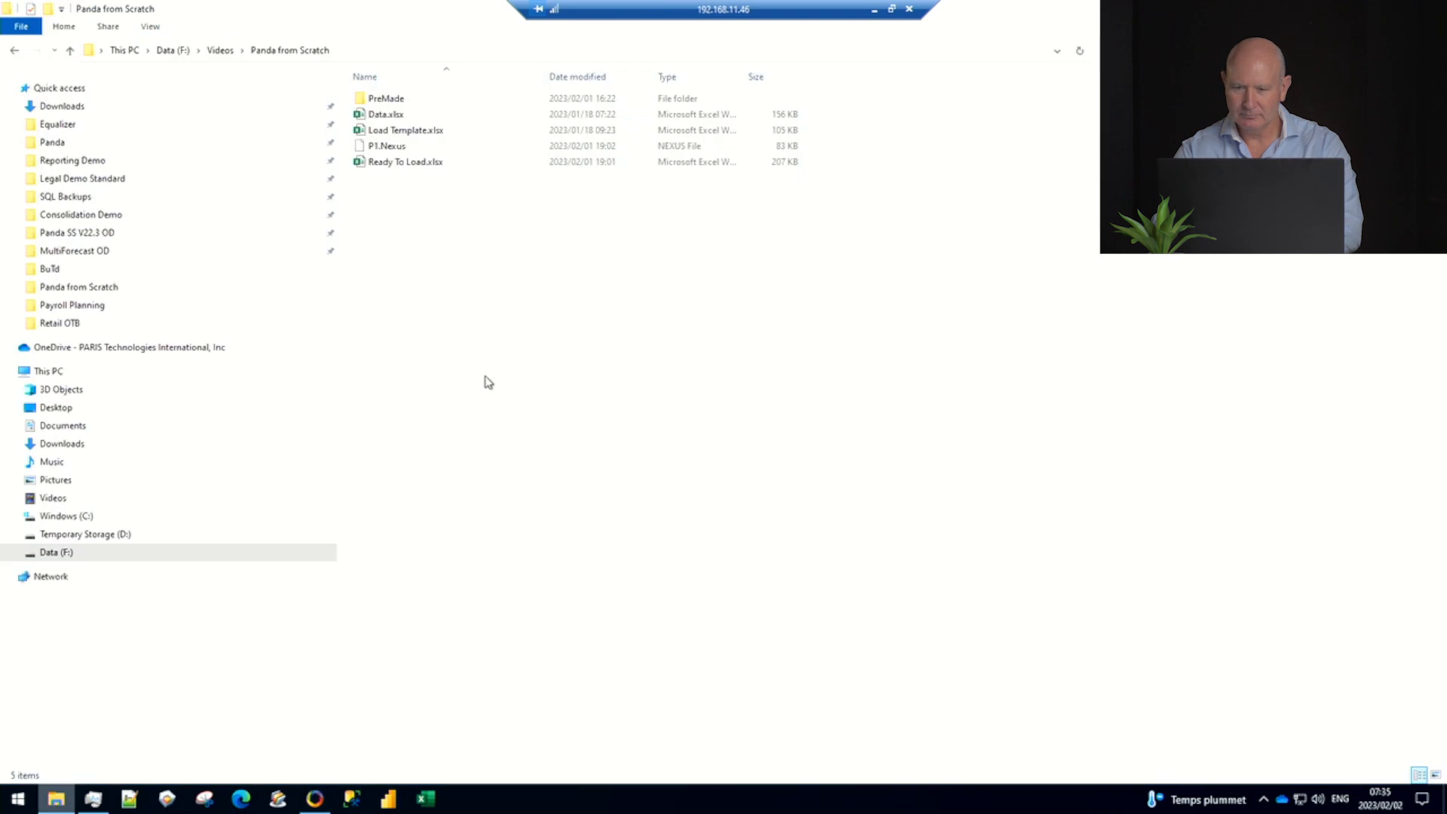
double_click(376, 119)
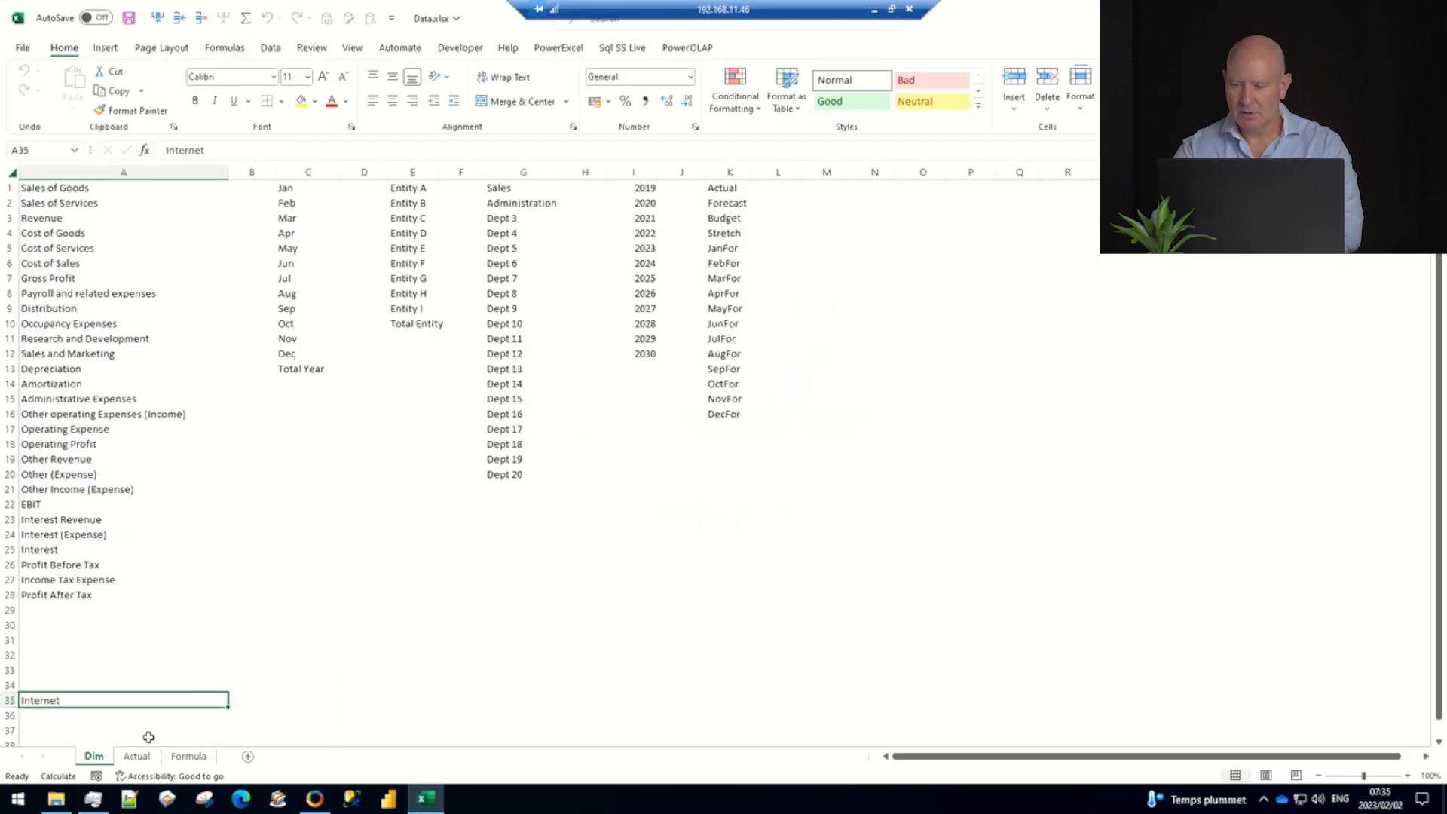
click(136, 755)
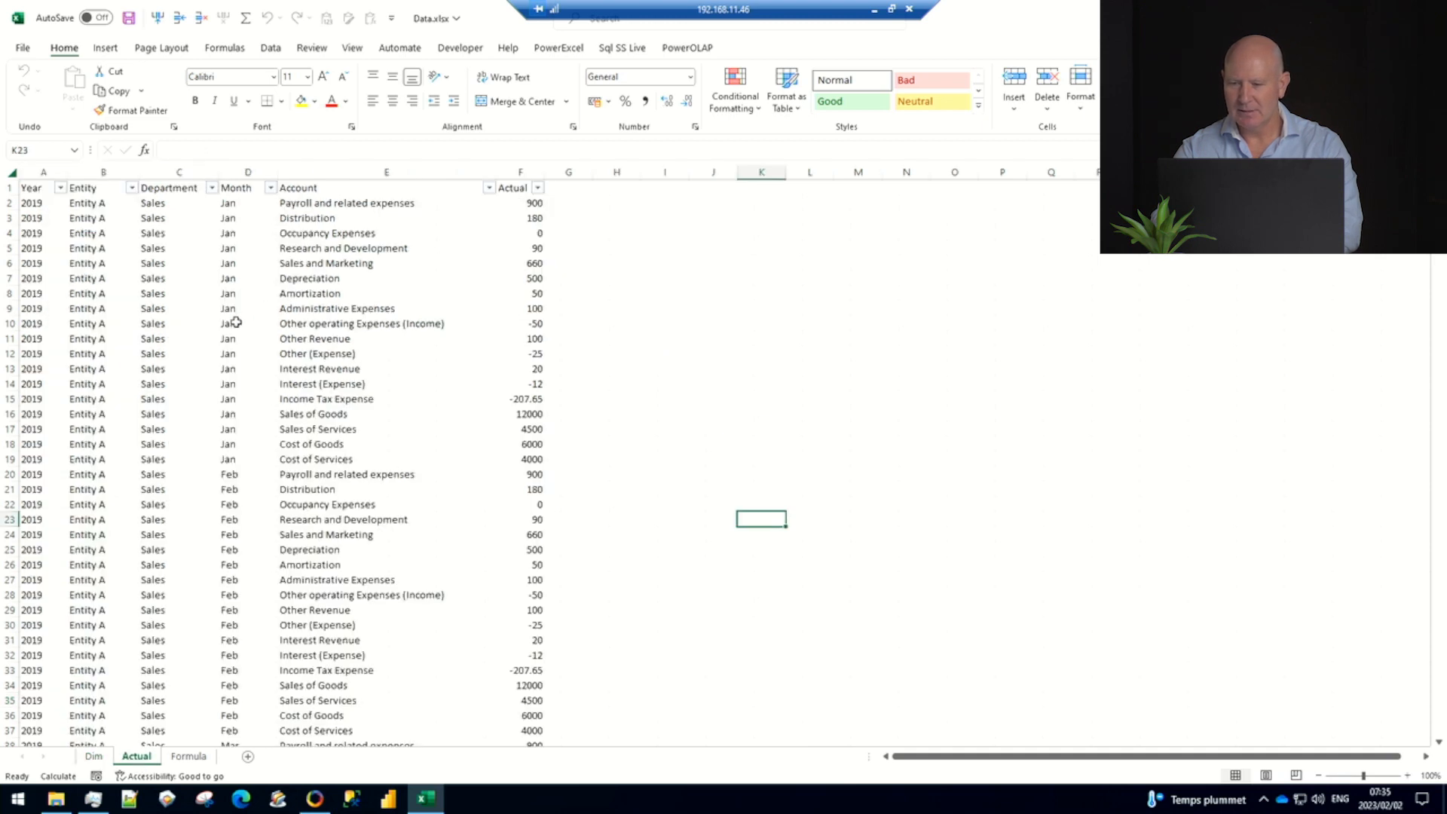
click(95, 756)
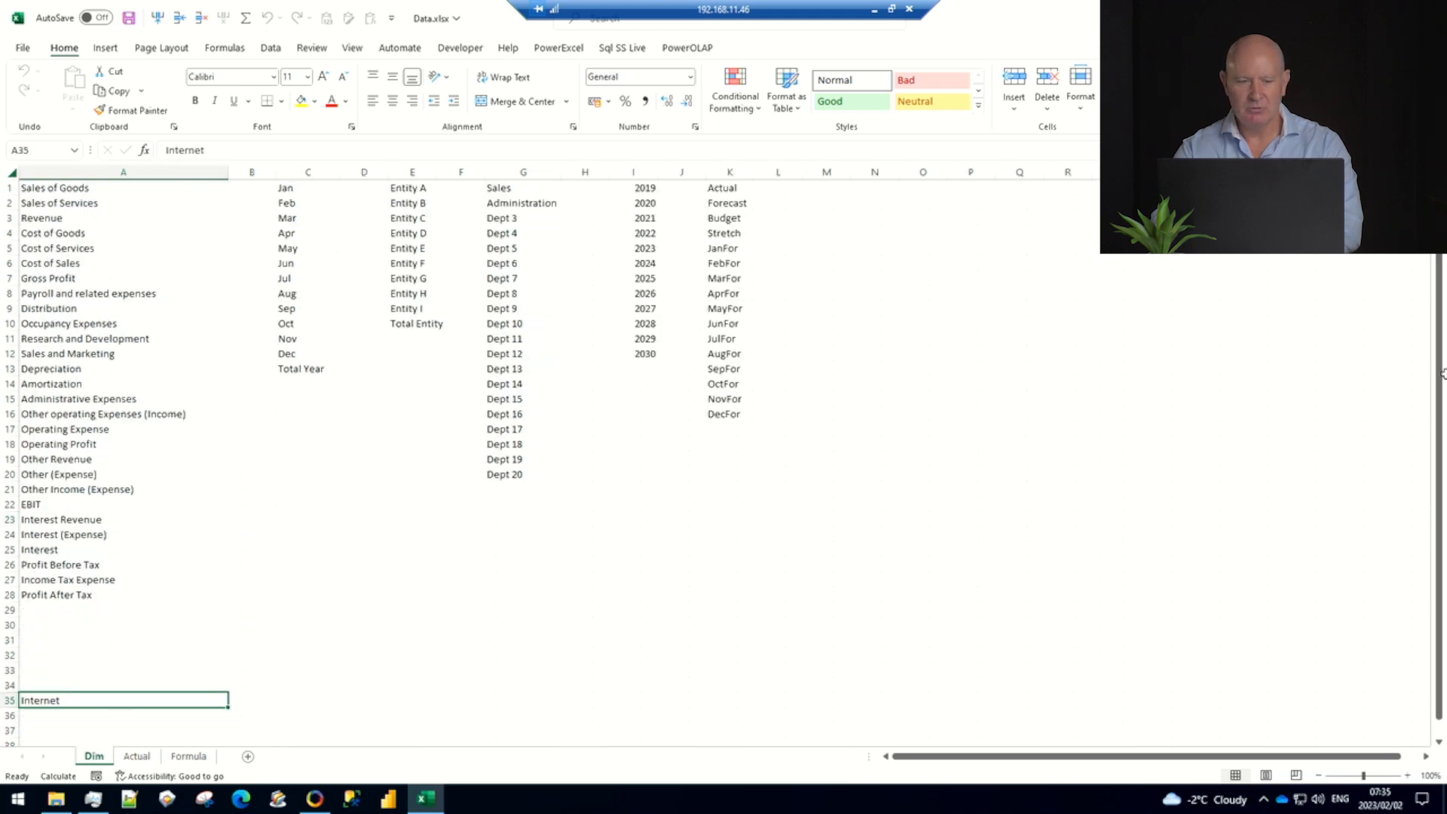
drag(1439, 362, 1264, 332)
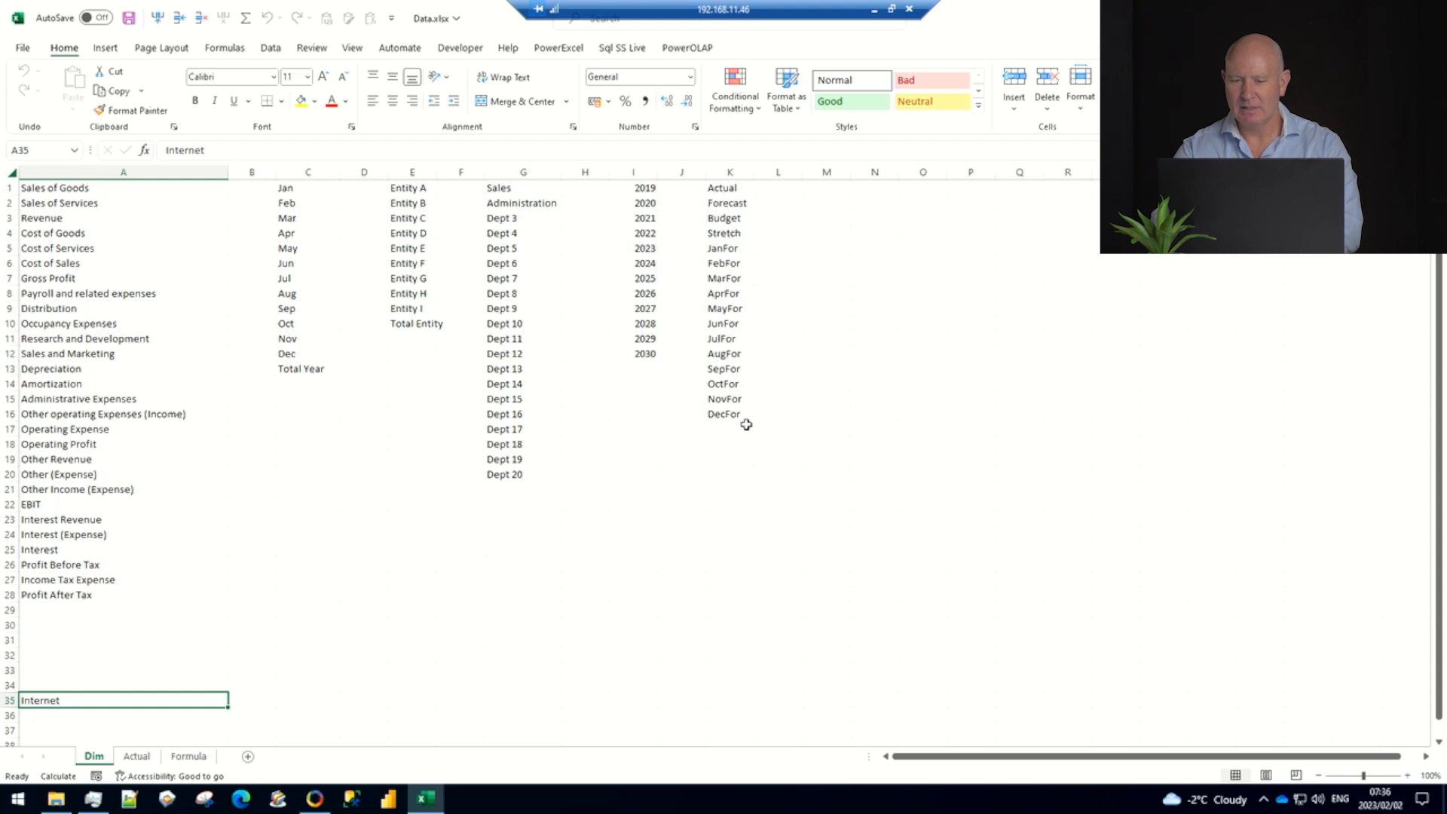
click(740, 479)
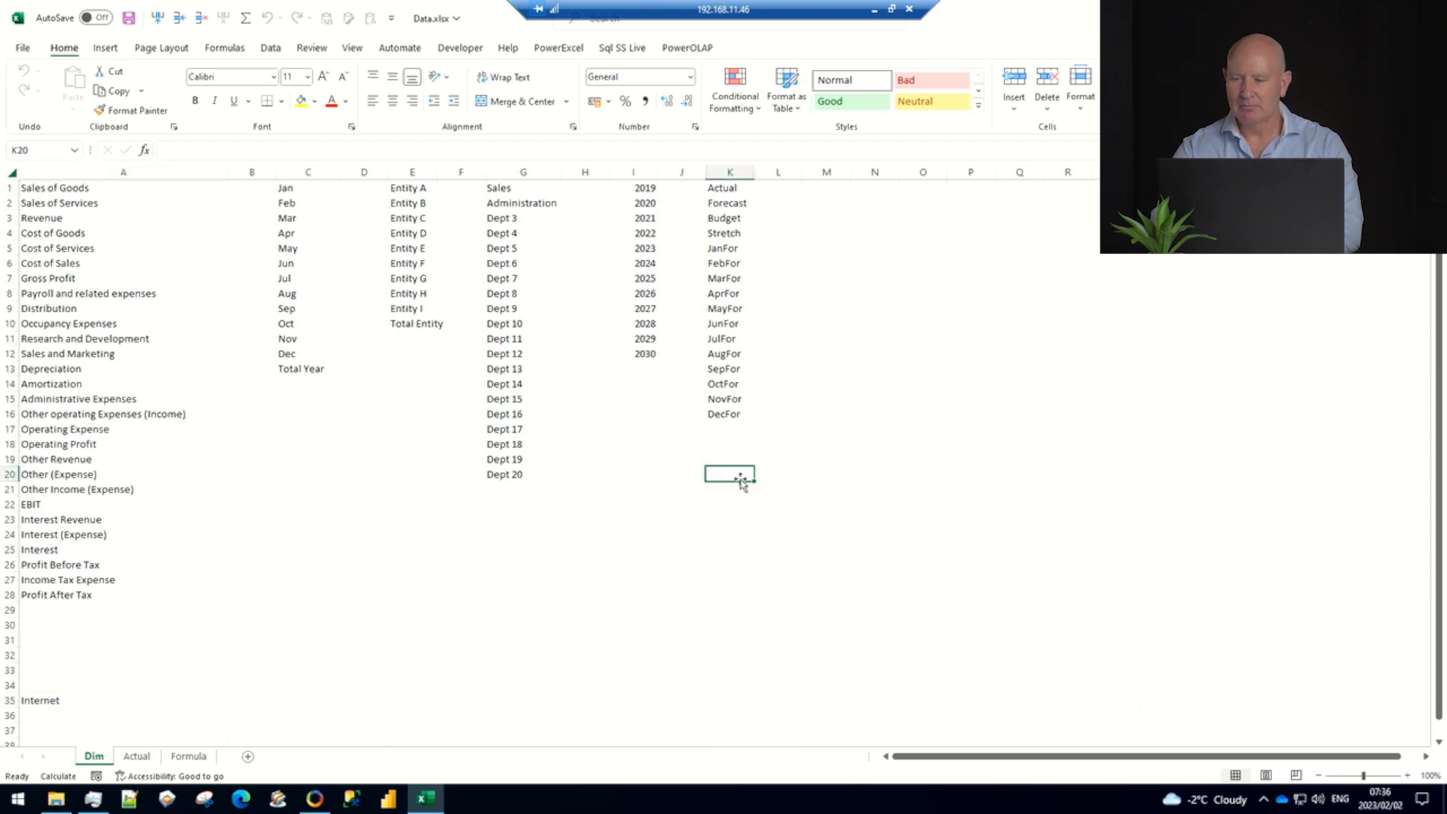
Switch to Olation Studio and create a Nexus database named P2 on localhost, stored in F:\Videos\Panda from Scratch
click(315, 801)
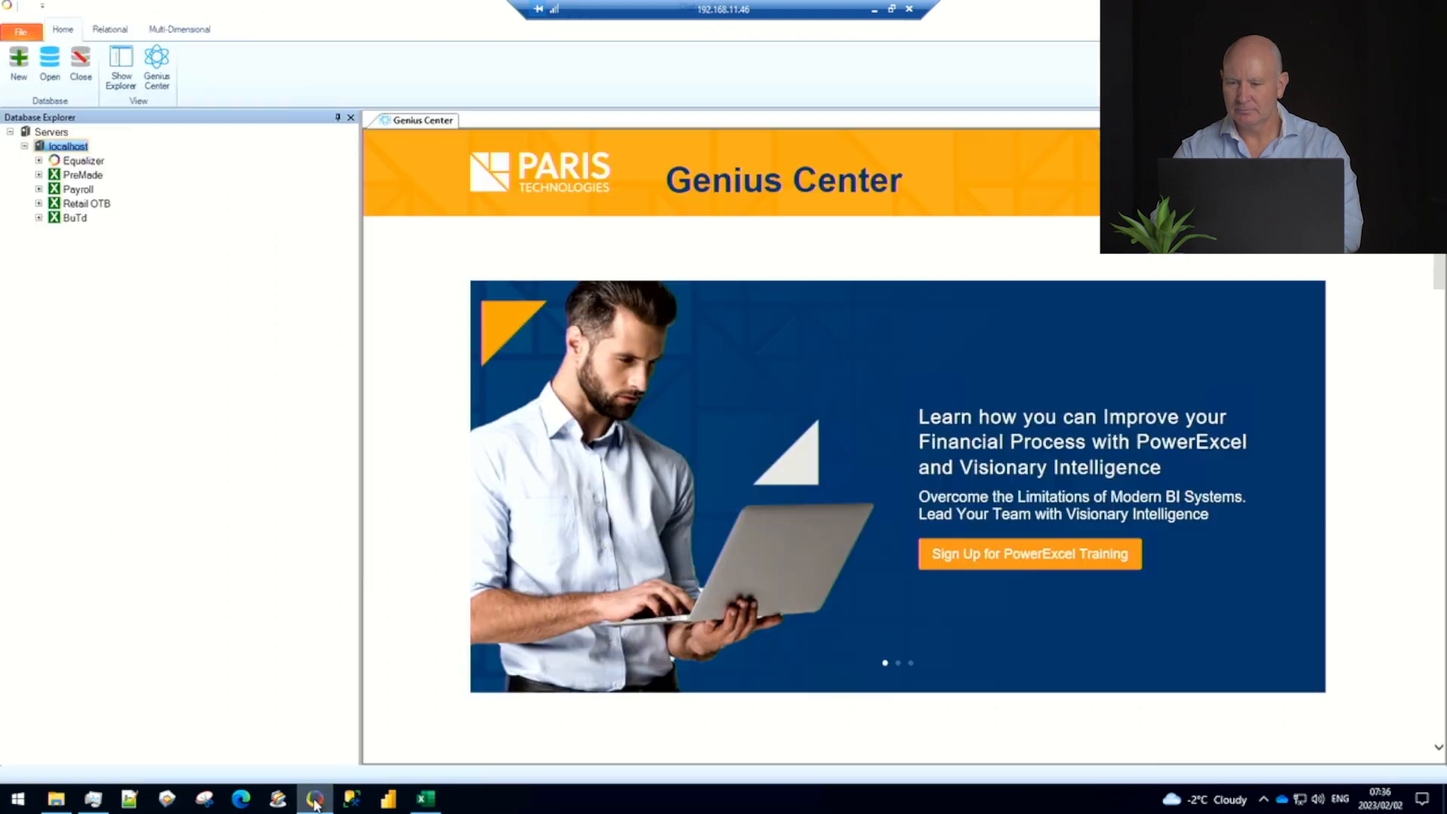
right_click(66, 147)
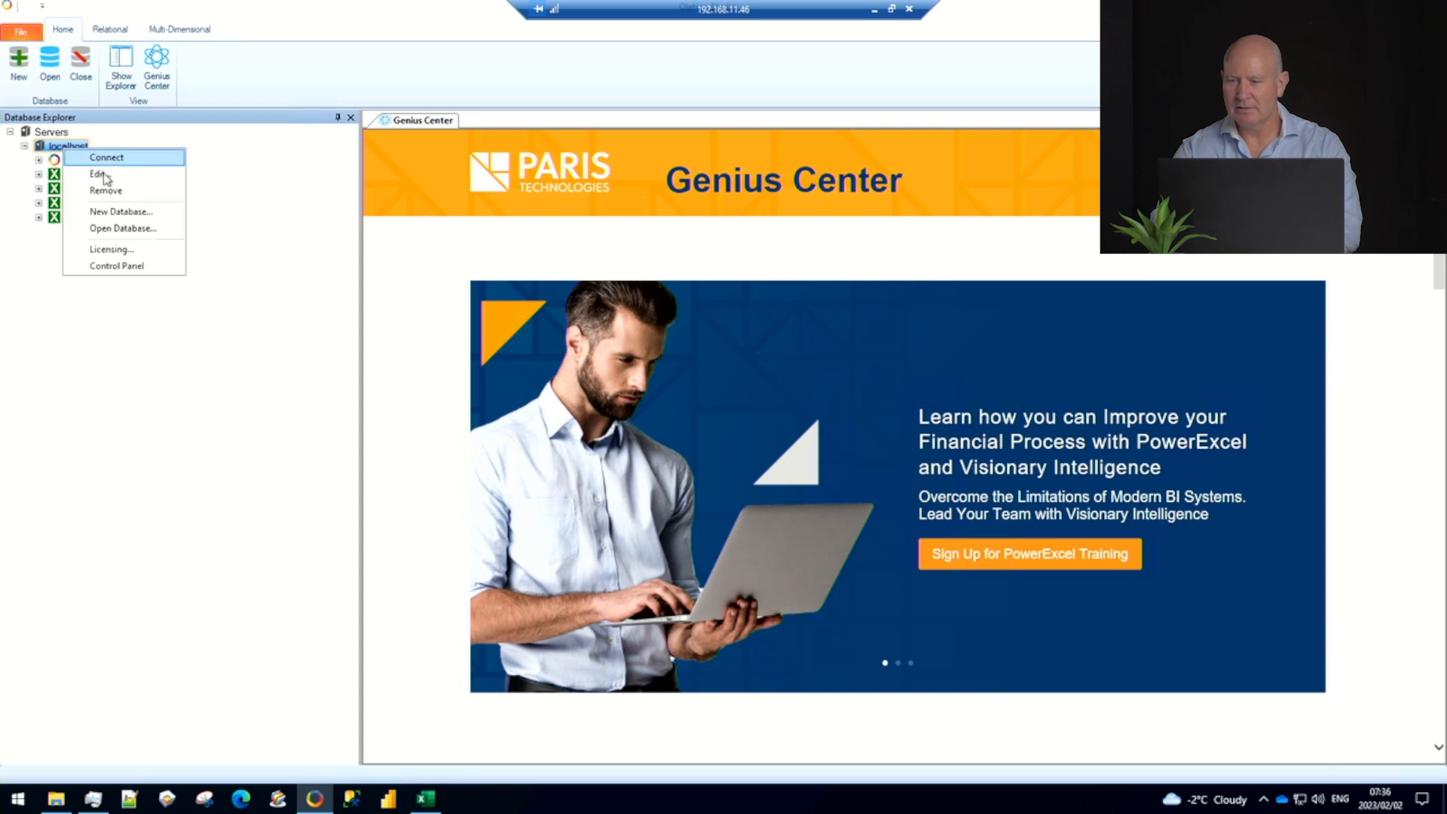
click(113, 212)
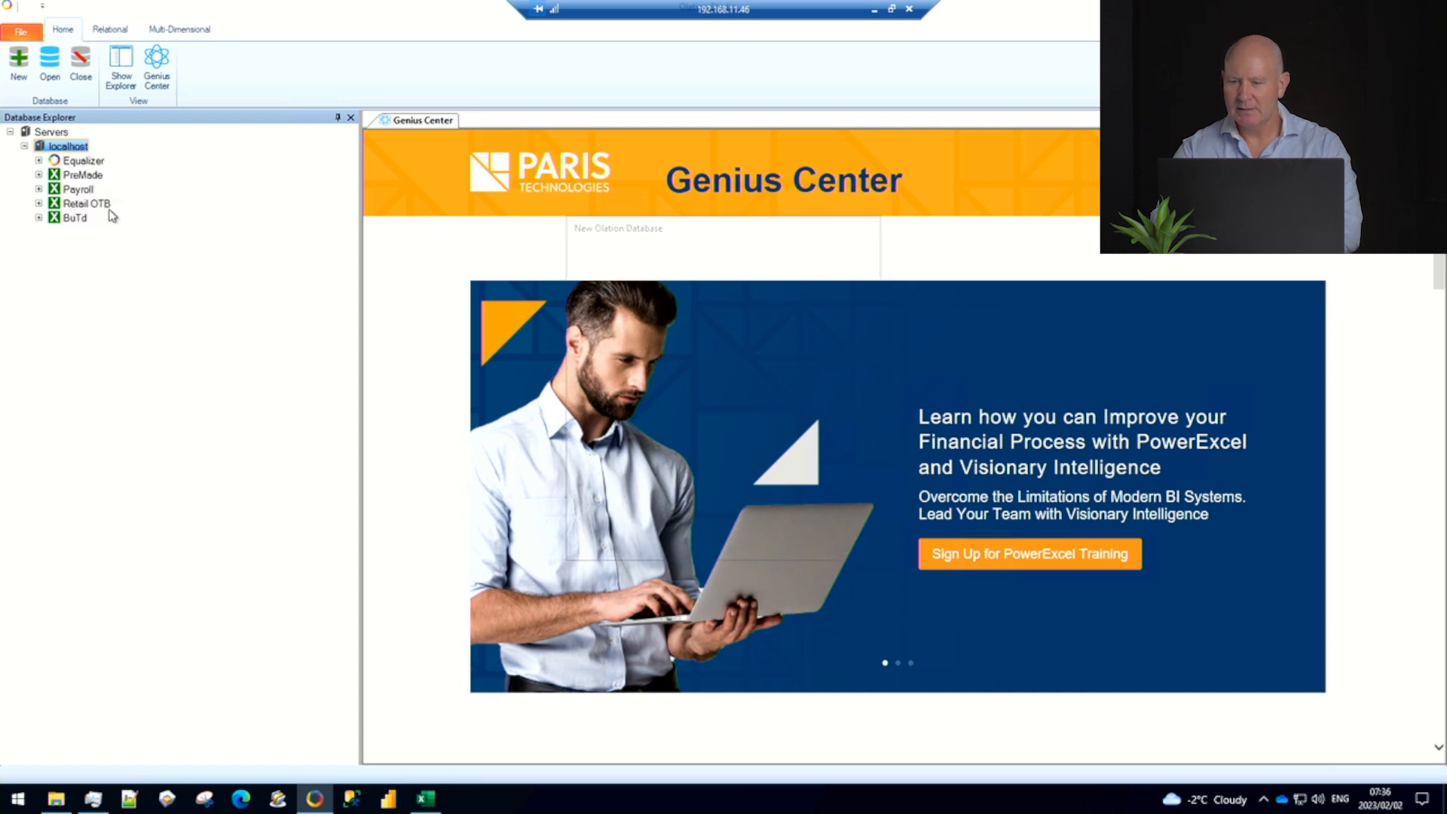
click(810, 274)
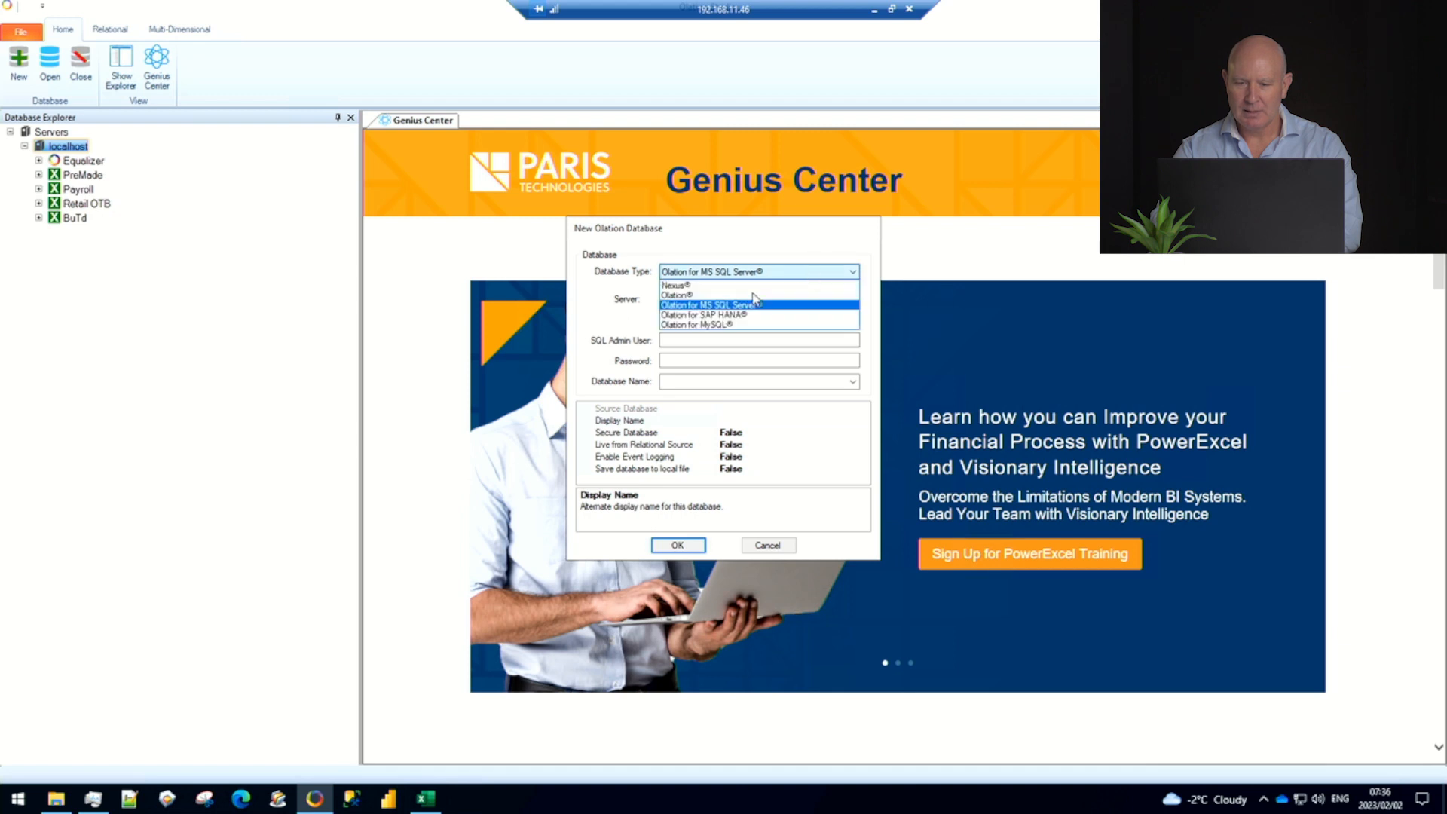
click(718, 292)
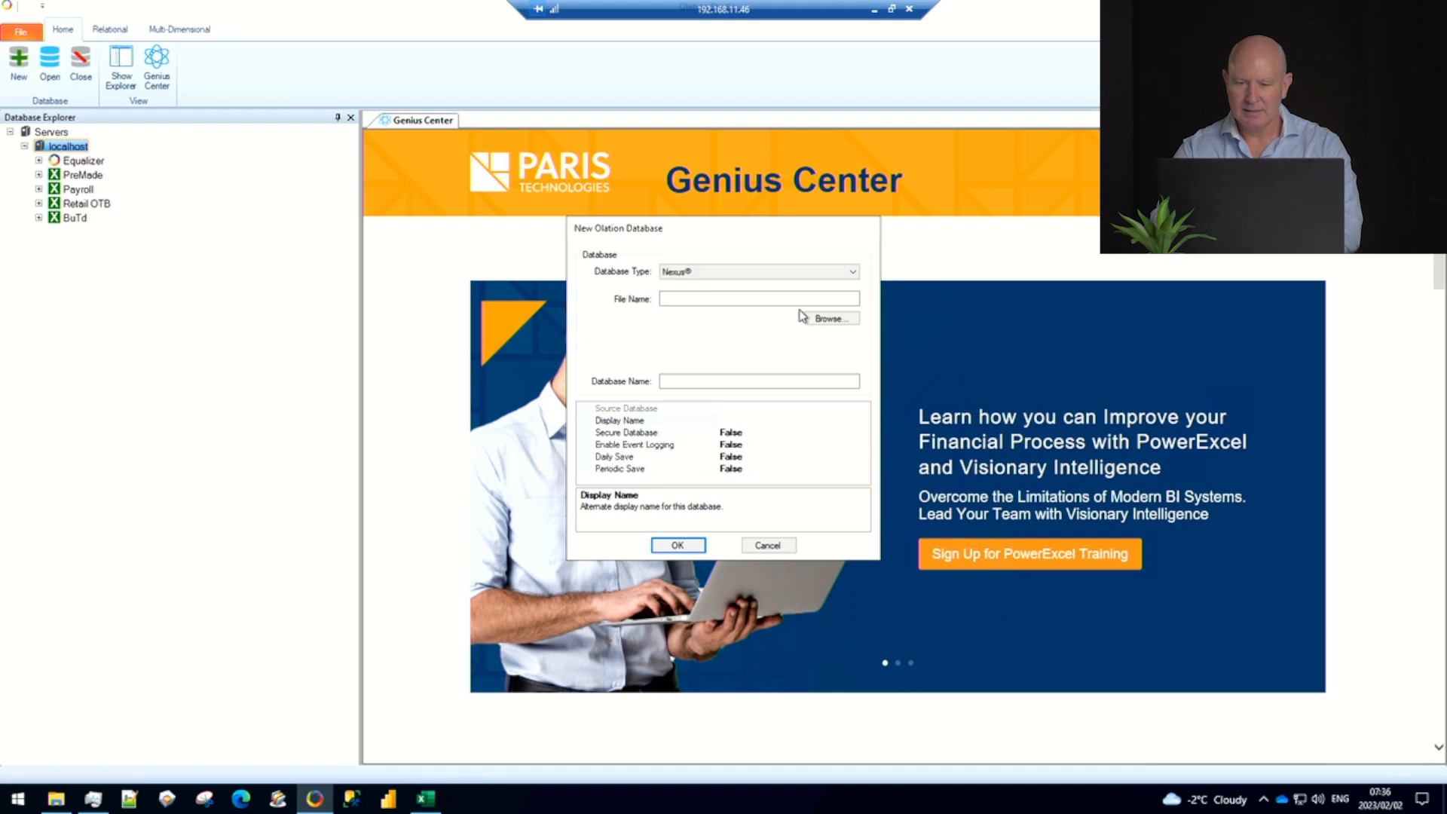
click(832, 320)
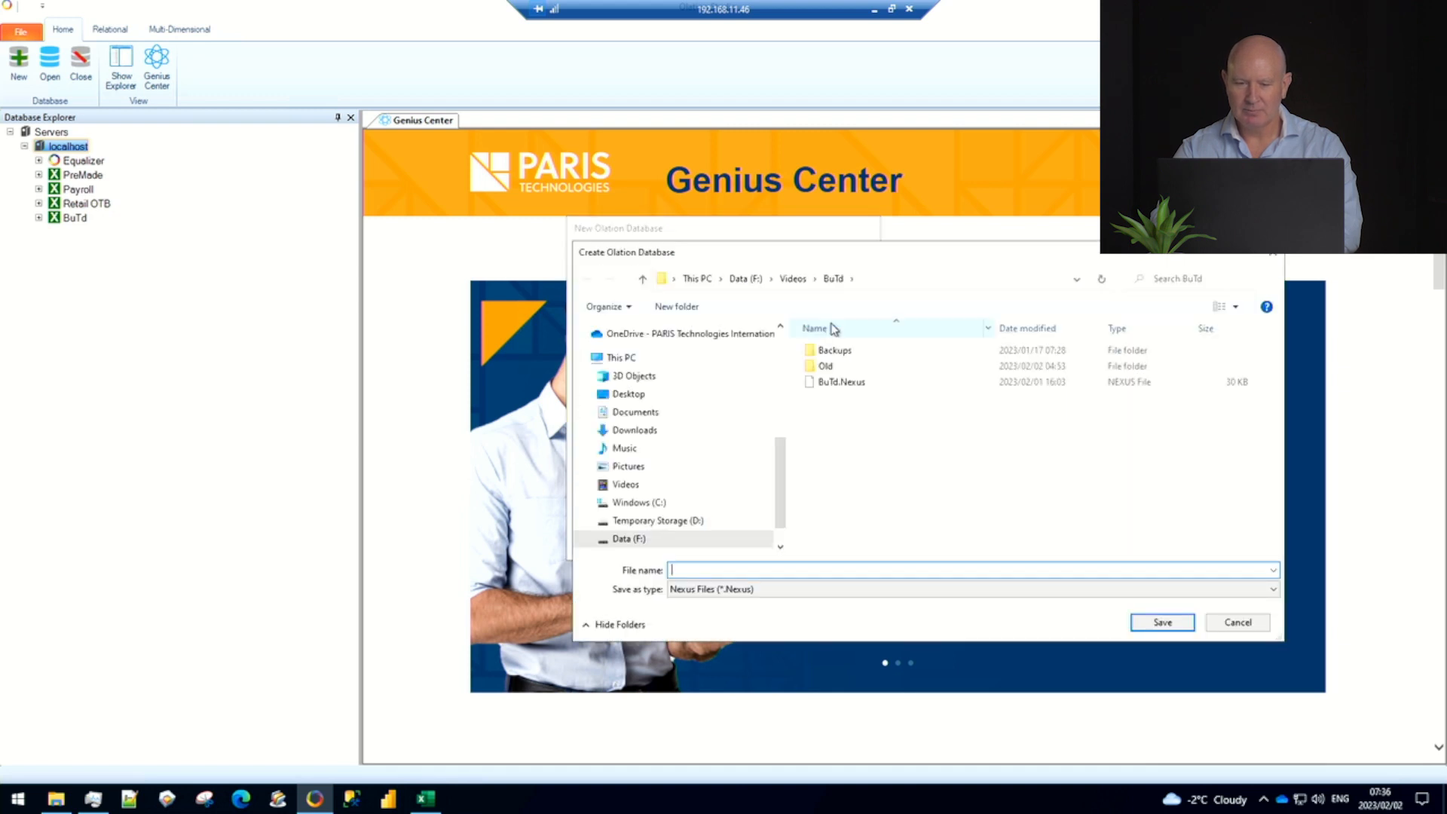
click(793, 278)
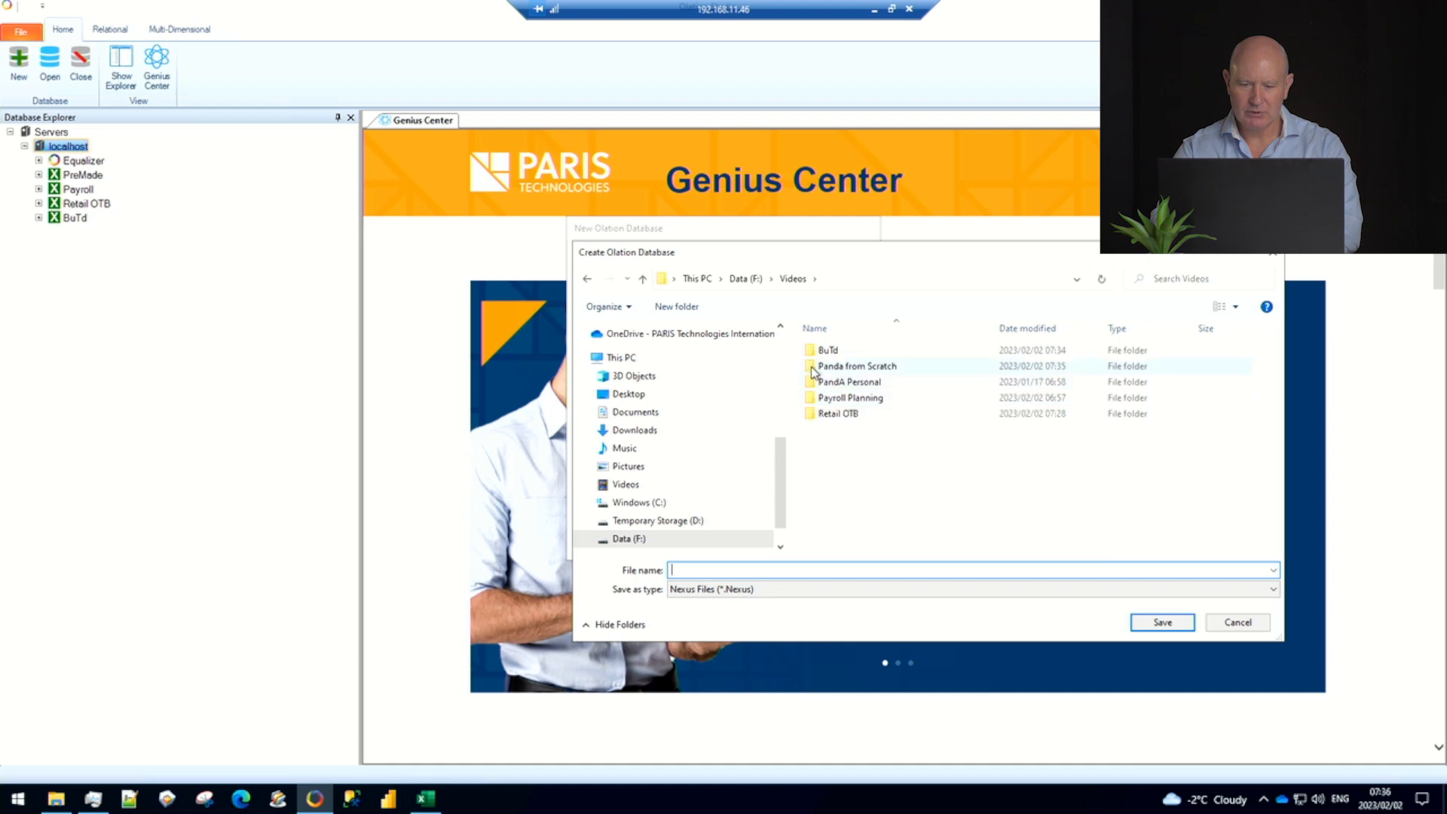
double_click(812, 368)
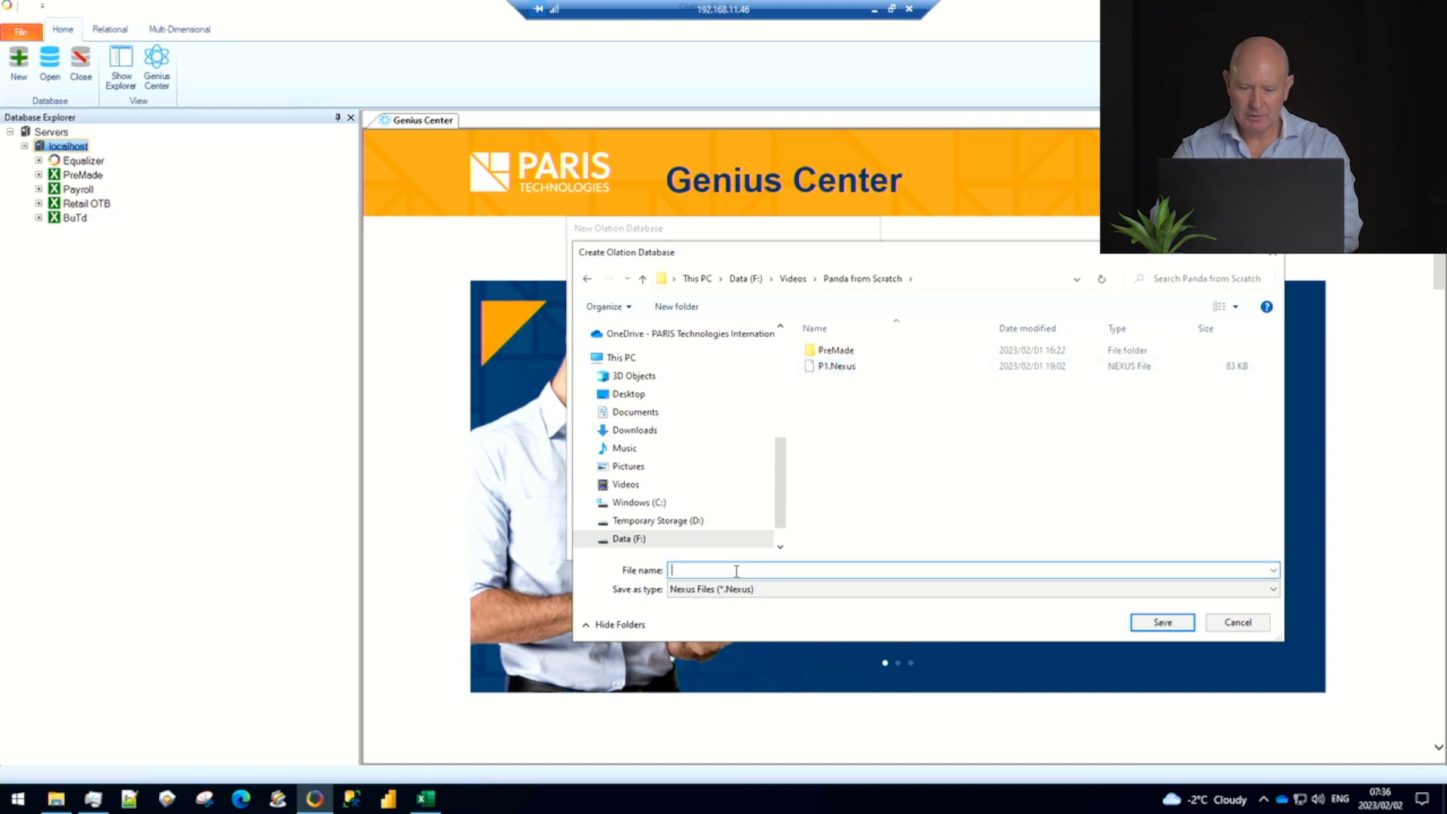
text(P2)
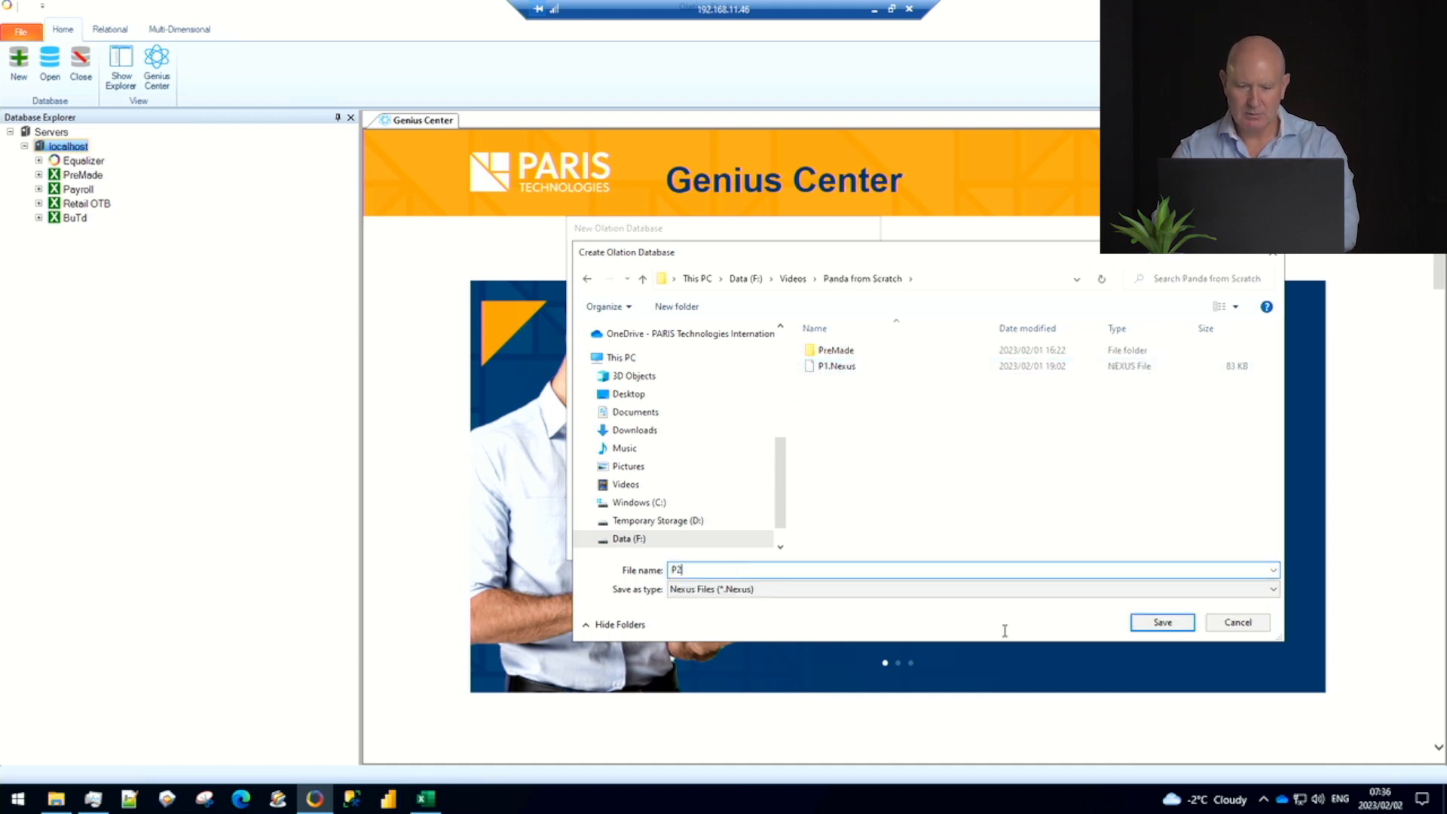
click(1159, 623)
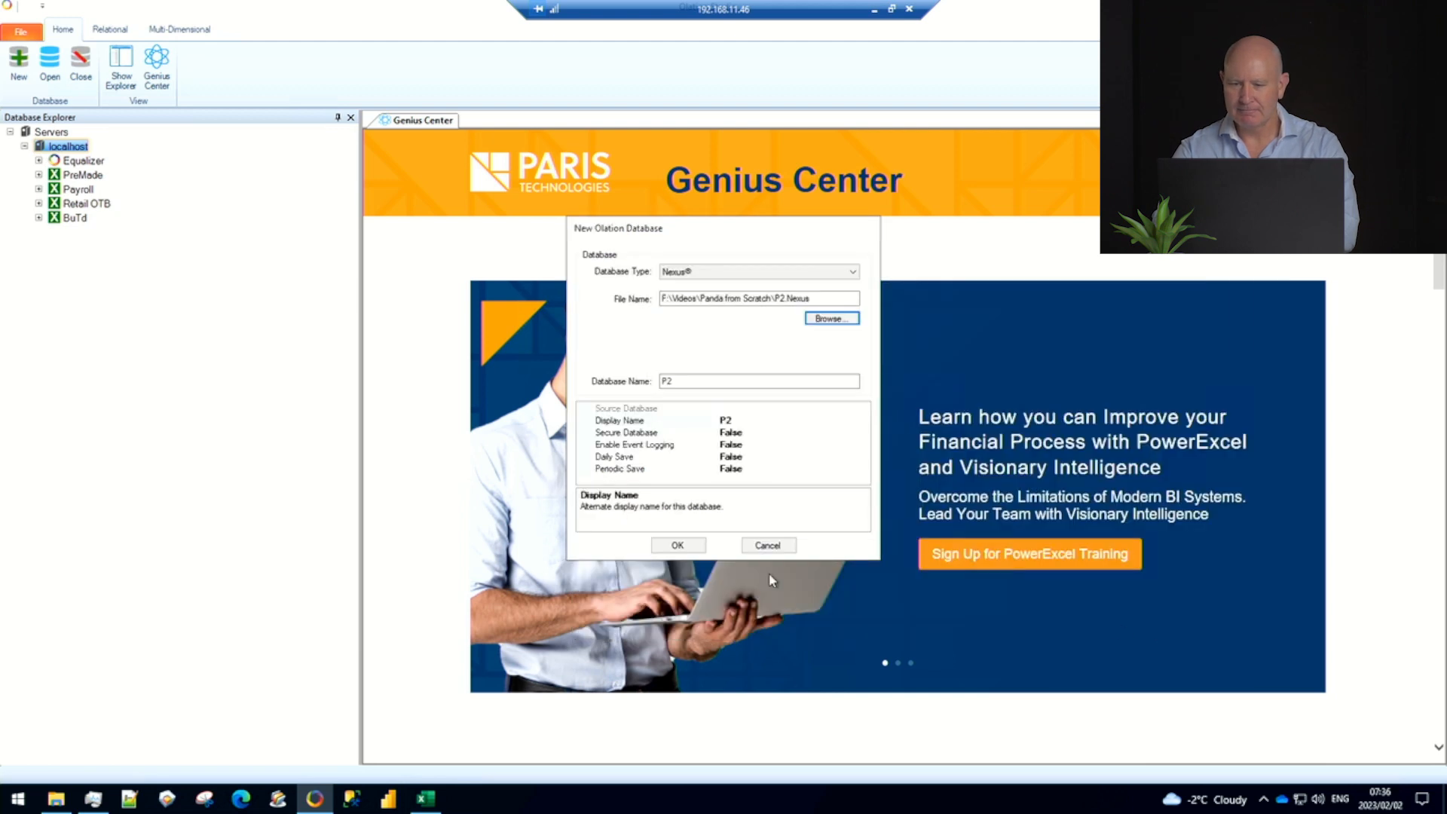
click(678, 545)
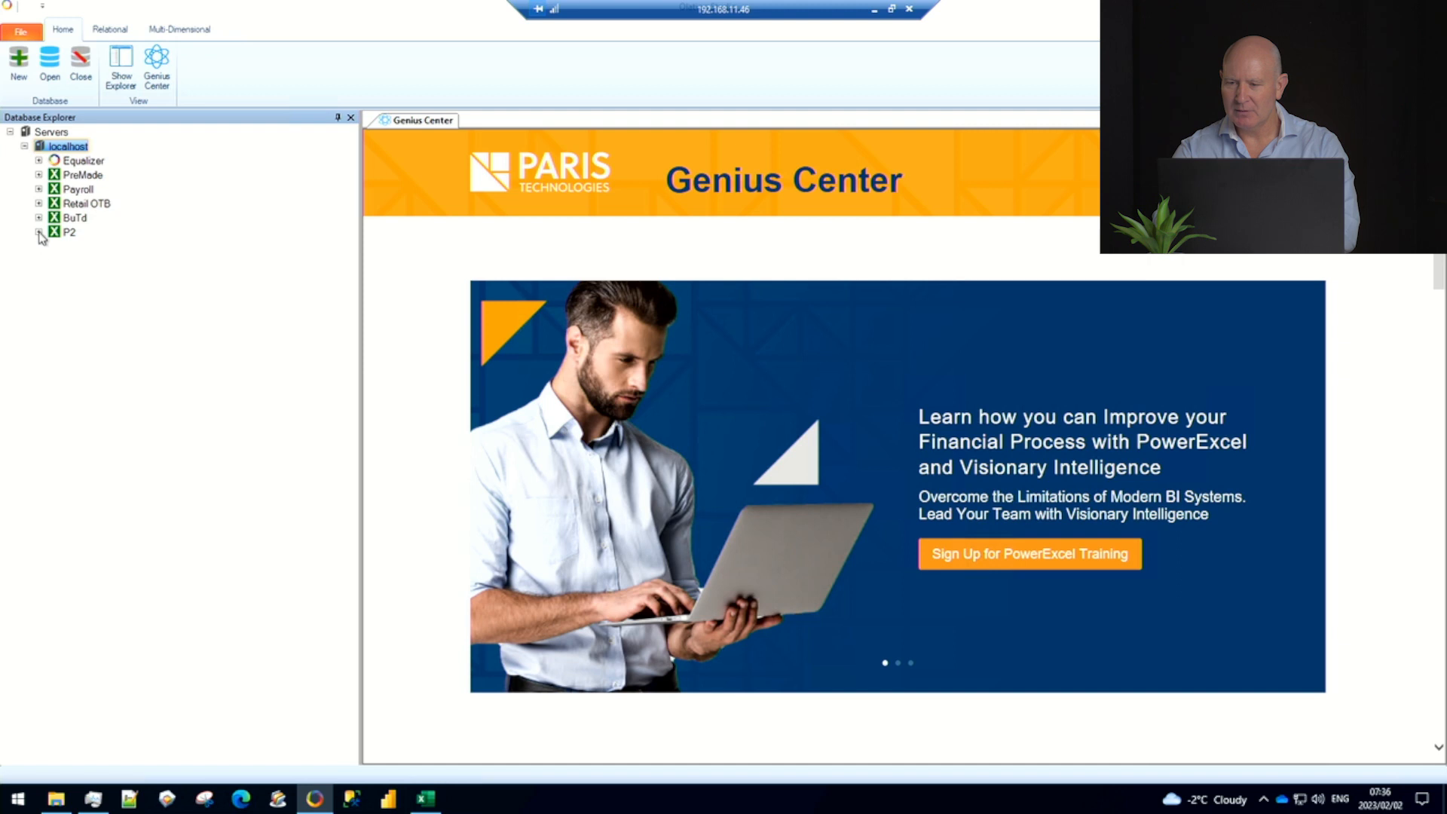
Create a new dimension named Account in the P2 database
click(39, 233)
click(104, 248)
right_click(104, 250)
click(150, 255)
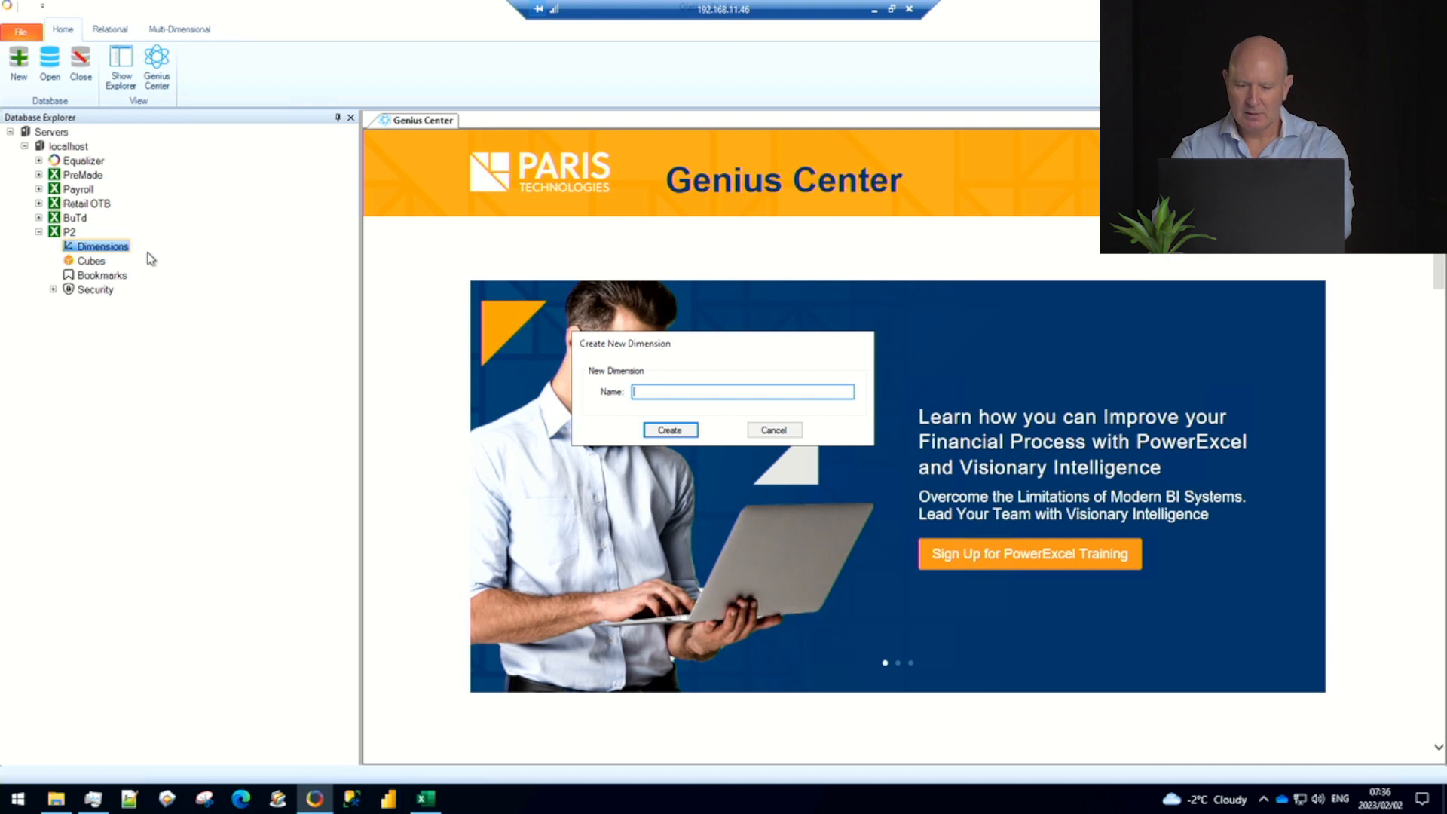
text(Account)
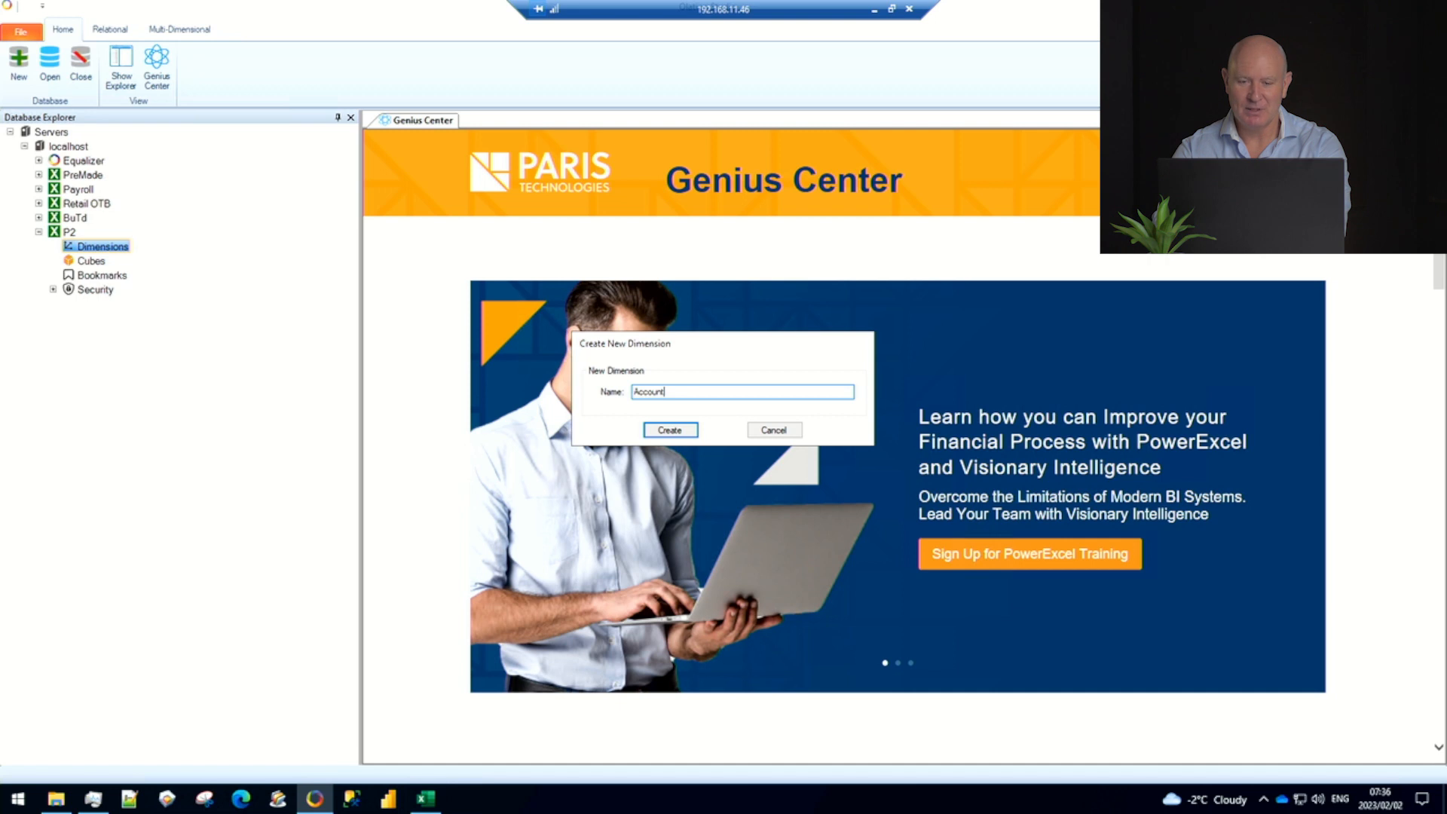
key(Return)
Copy the account names A1:A28 from the Dim sheet of Data.xlsx, paste them as Account members and save the dimension
key(alt+Tab)
drag(56, 595, 112, 186)
key(ctrl+c)
key(alt+Tab)
right_click(423, 259)
click(479, 366)
click(659, 551)
click(798, 452)
click(18, 64)
Create a new dimension named Month in the P2 database
right_click(103, 247)
click(151, 262)
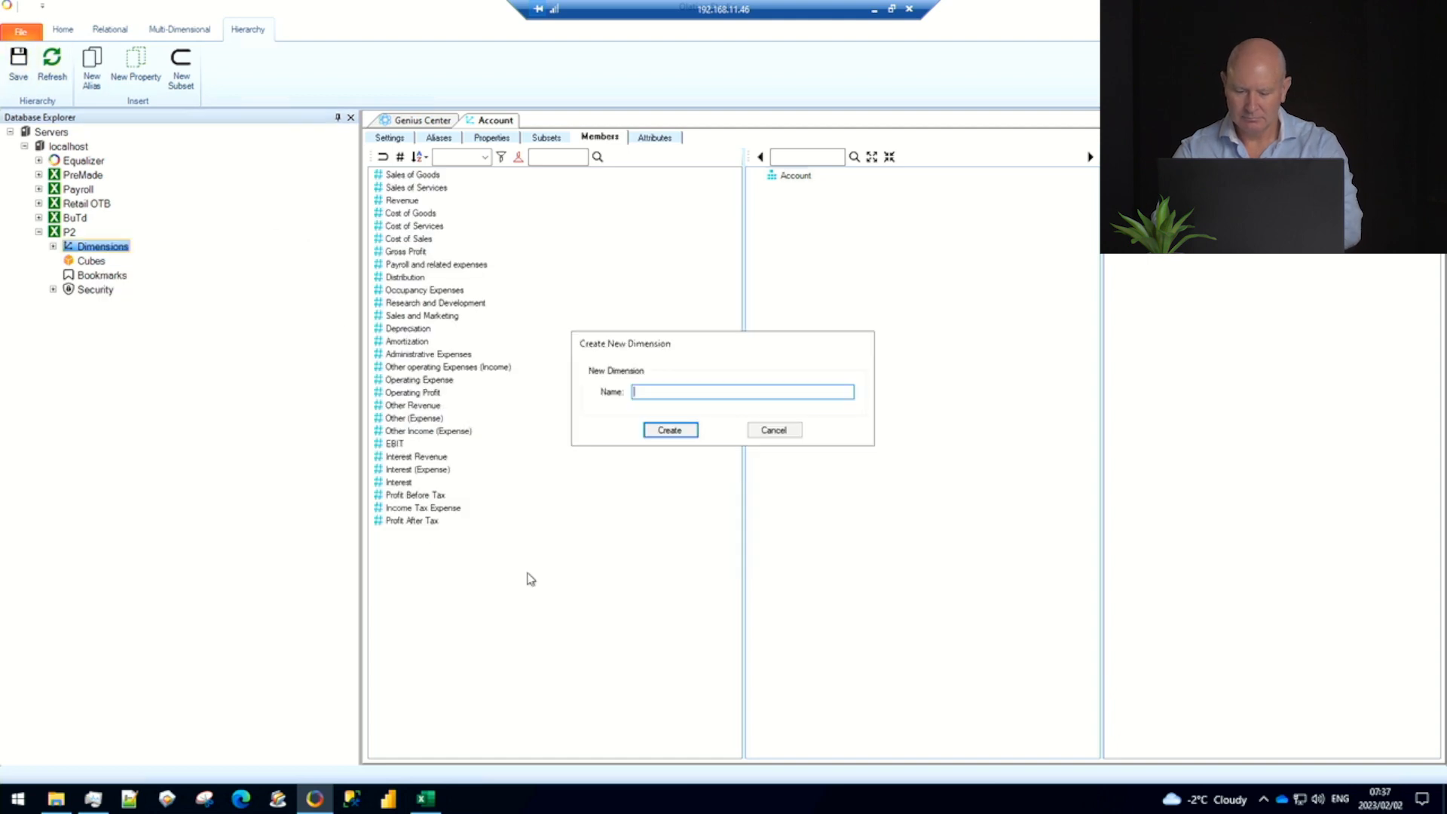
text(Month)
key(Return)
Copy Jan through Total Year from the Dim sheet, paste them as Month members, save, and expand P2's dimension list
key(alt+Tab)
drag(287, 185, 298, 358)
key(ctrl+c)
key(alt+Tab)
click(600, 137)
right_click(517, 258)
click(567, 367)
click(661, 551)
click(799, 453)
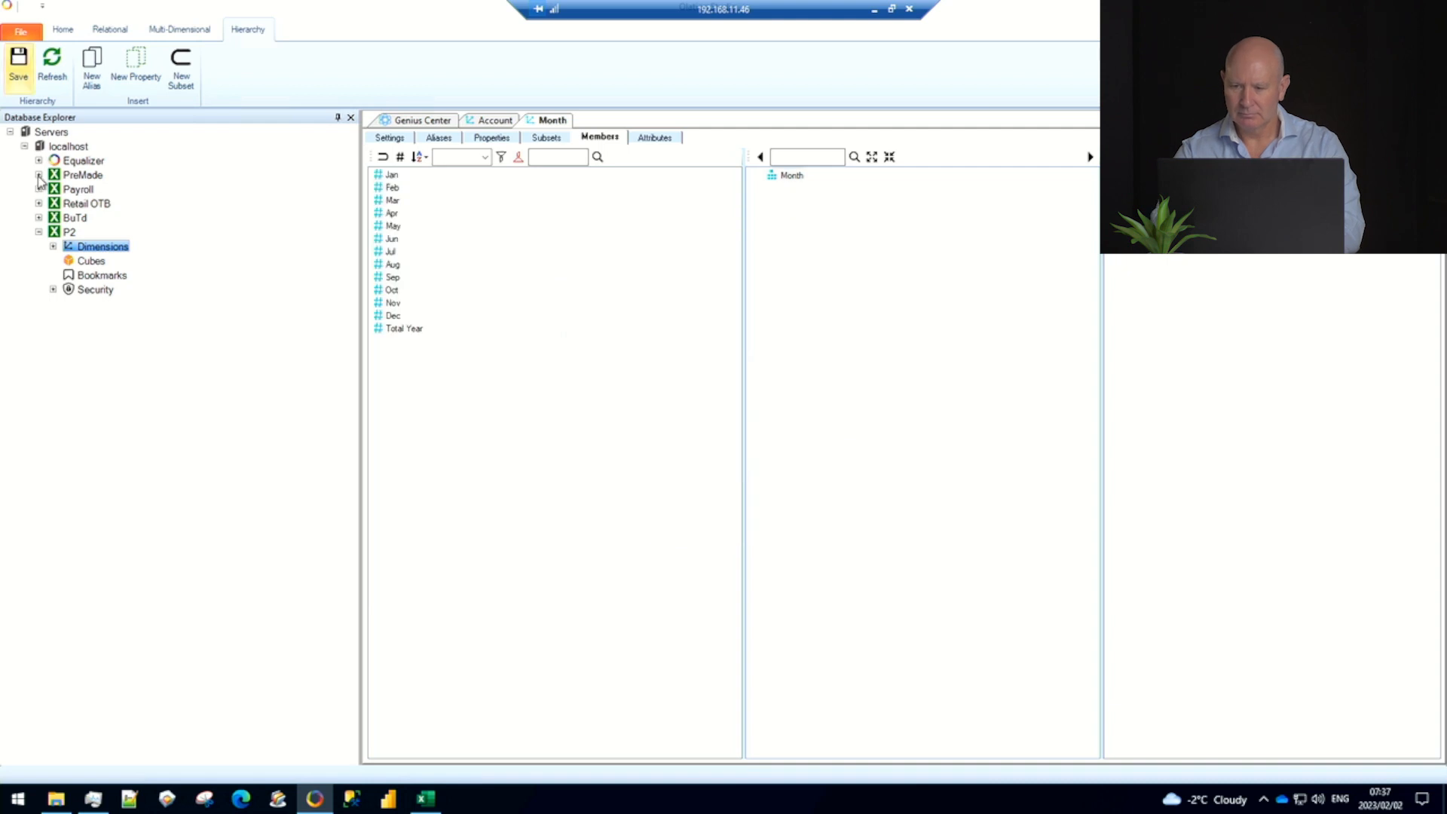
click(18, 64)
click(52, 247)
Copy the entity names from Entity A to Total Entity, cells E1:E10, on the Dim sheet of Data.xlsx
key(alt+Tab)
drag(413, 323, 404, 188)
key(ctrl+c)
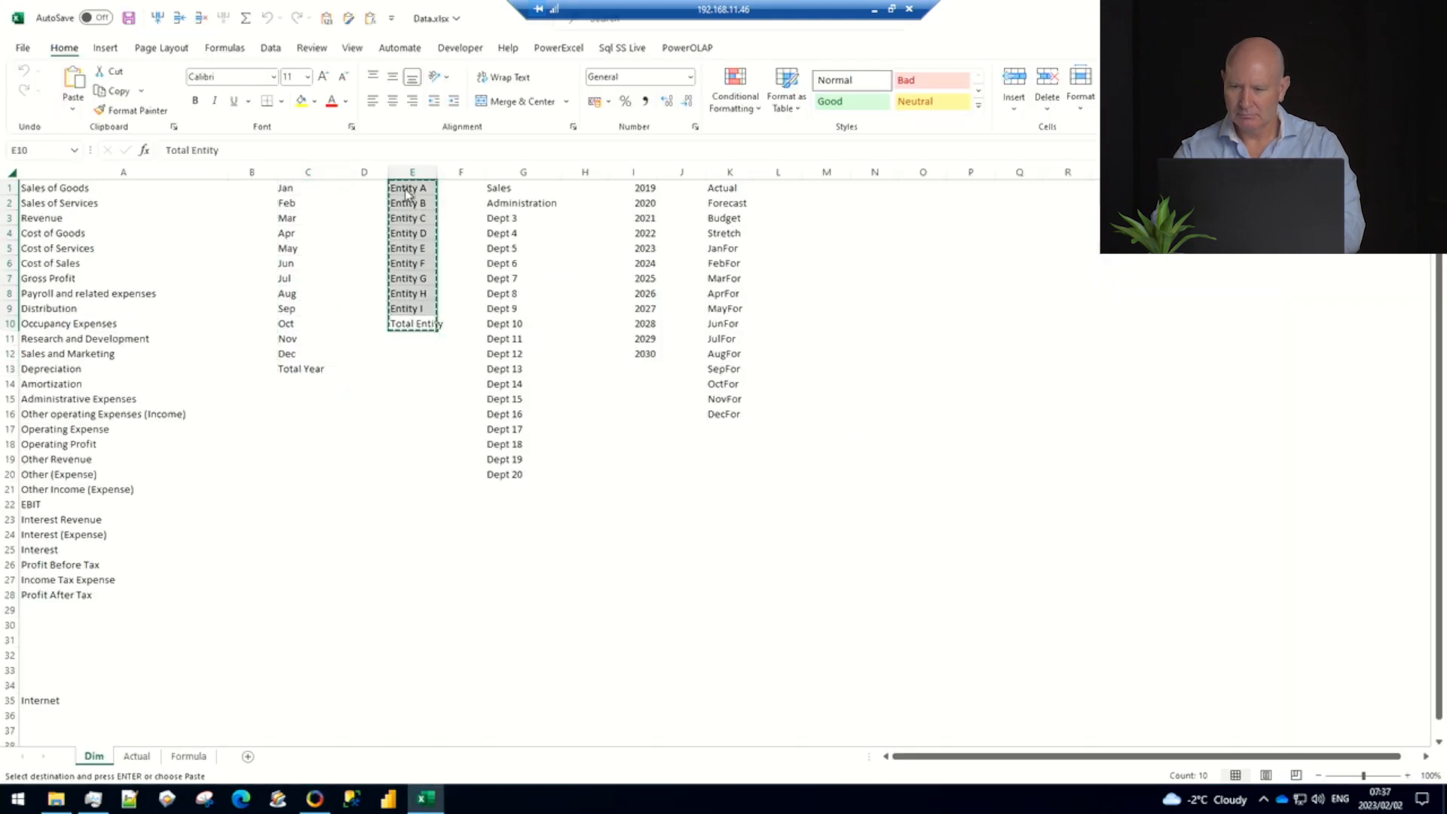
Return to Olation Studio and create a new dimension named Entity in the P2 database
key(alt+Tab)
right_click(109, 248)
click(160, 257)
text(Entity)
key(Return)
Paste the copied entity names as members of the Entity dimension and save it
click(616, 136)
right_click(510, 226)
click(551, 339)
click(661, 551)
click(798, 453)
click(18, 64)
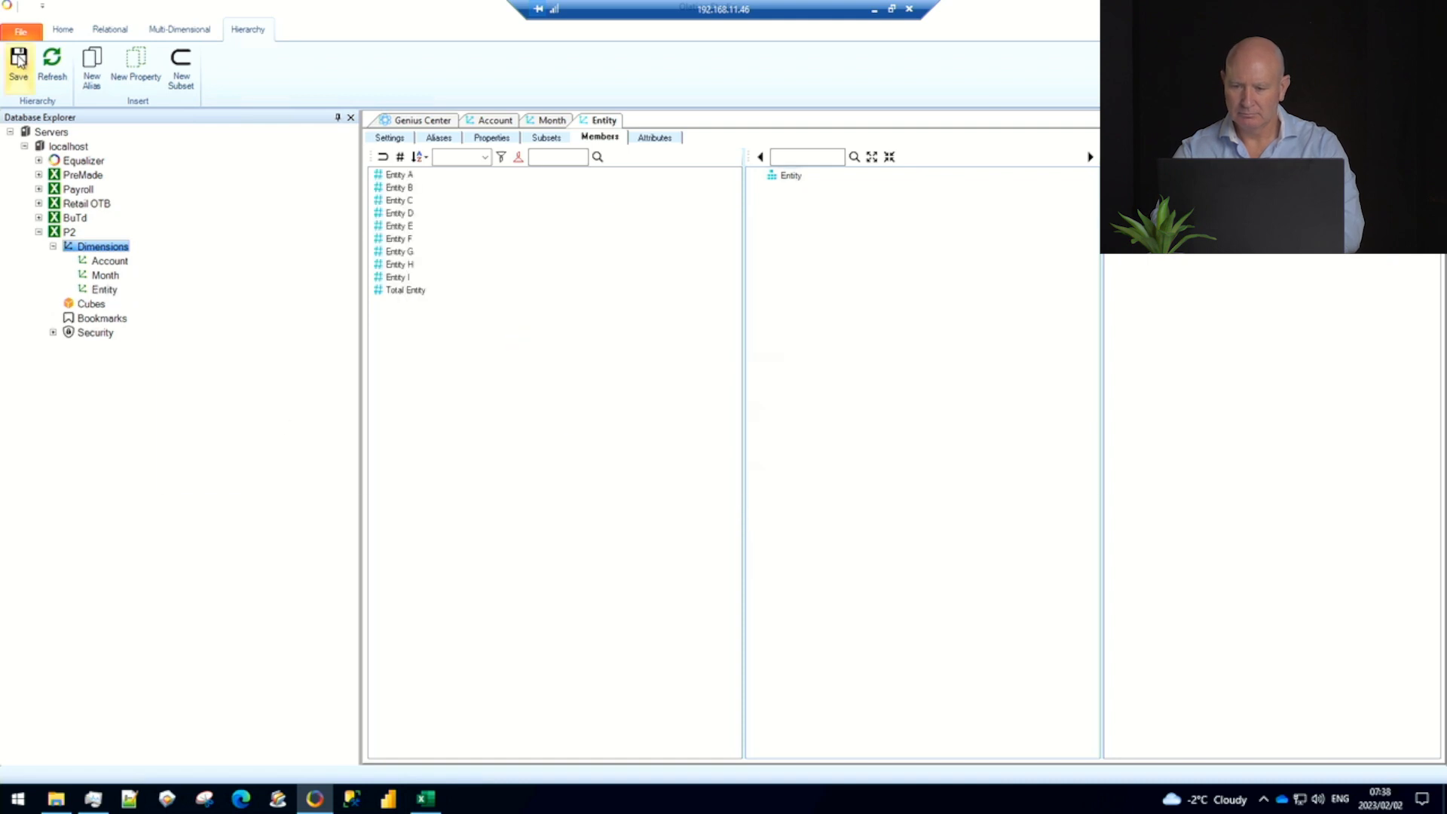
In Data.xlsx, add Total Department below Dept 20 on the Dim sheet and copy the department list G1:G21
key(alt+Tab)
drag(502, 474, 517, 185)
click(501, 488)
text(Total Department)
key(ctrl+Return)
drag(520, 488, 517, 186)
key(ctrl+c)
key(alt+Tab)
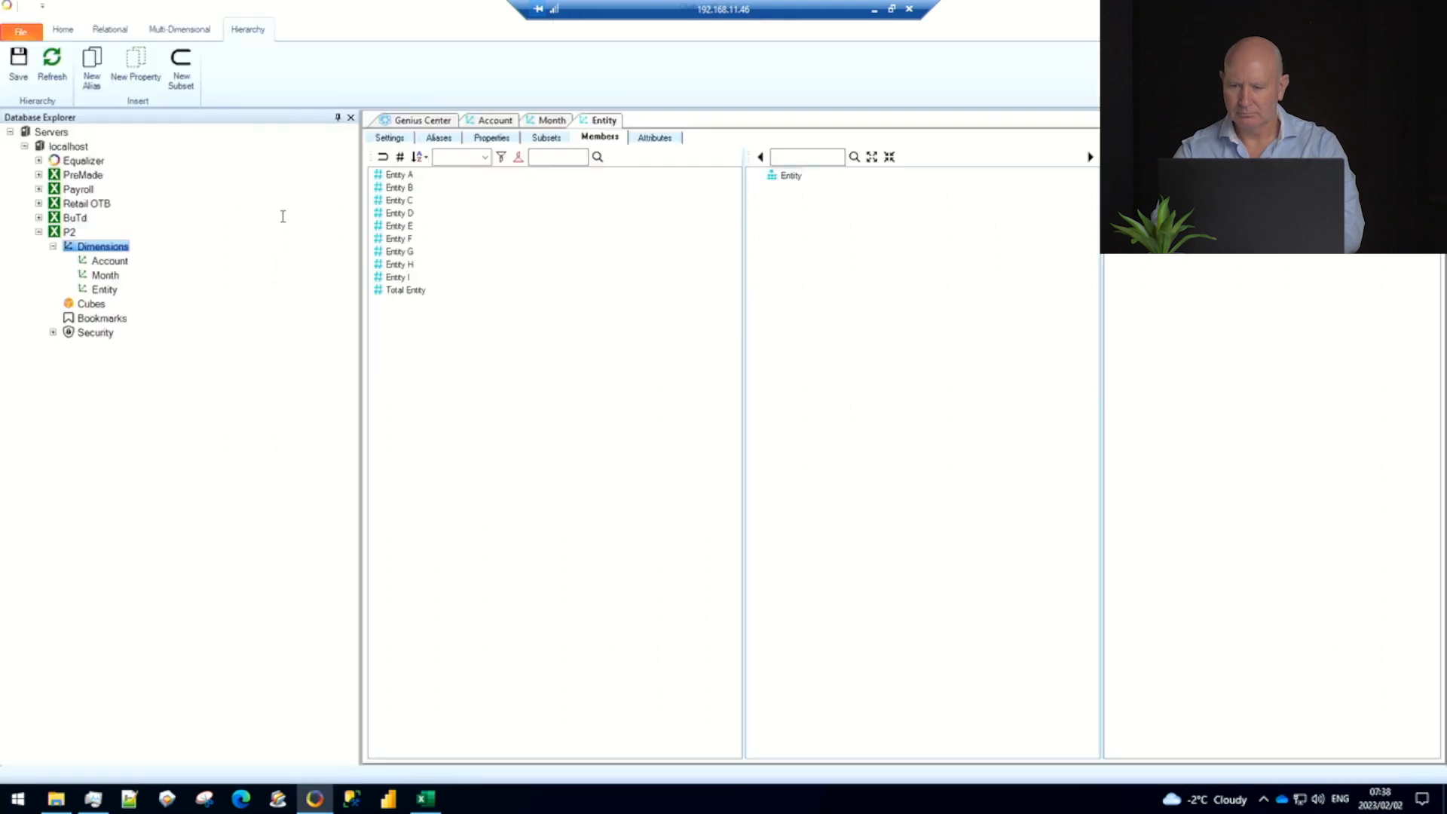
Create a new dimension named Department in the P2 database
right_click(94, 249)
click(145, 272)
text(Department)
key(Return)
Paste the copied department names as members of the Department dimension and save it
click(600, 137)
right_click(539, 263)
click(577, 358)
click(662, 551)
click(798, 454)
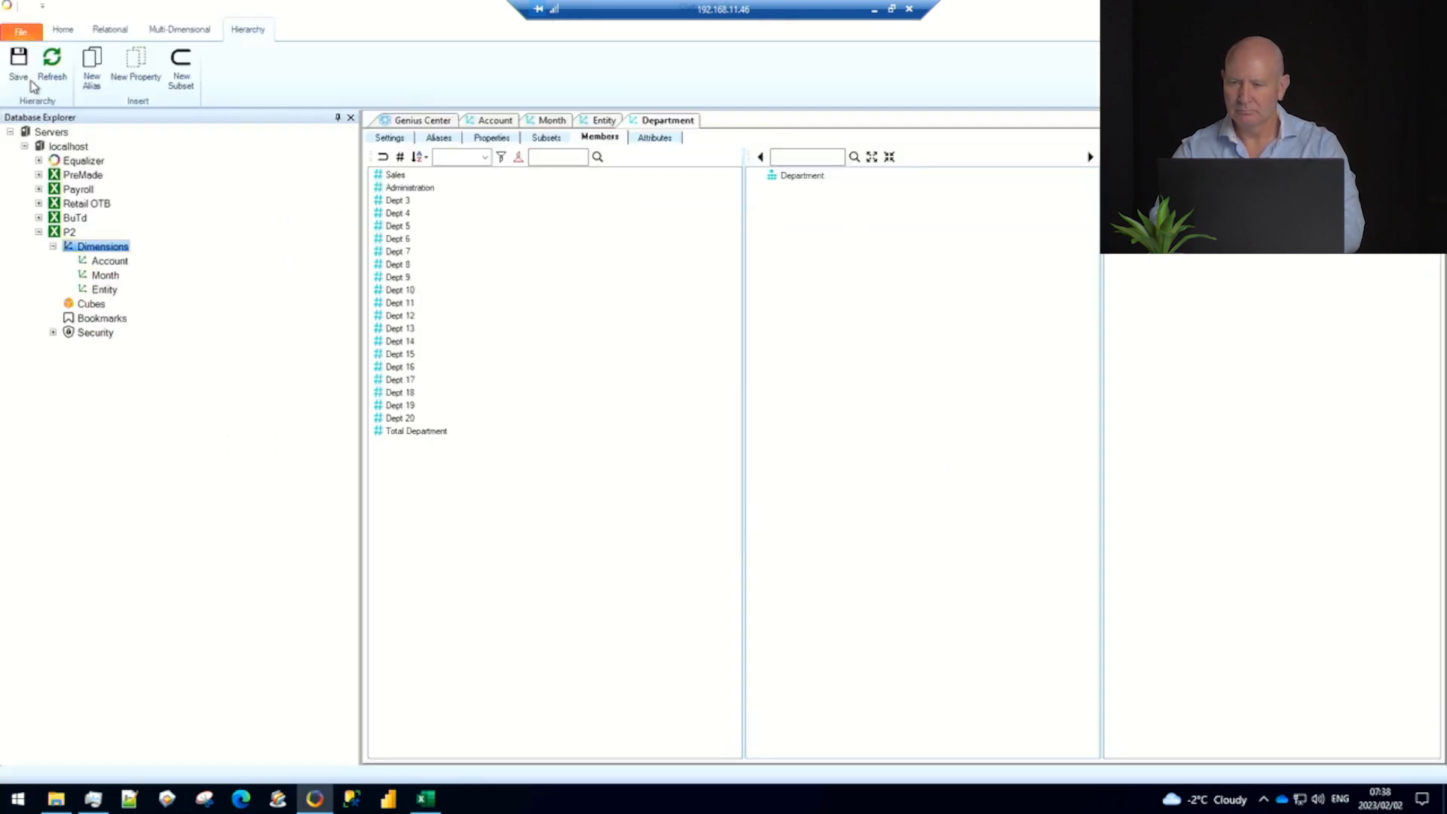
Copy the years 2019 to 2030 from the Dim sheet of Data.xlsx and create a dimension named Year in P2
key(alt+Tab)
key(alt+Tab)
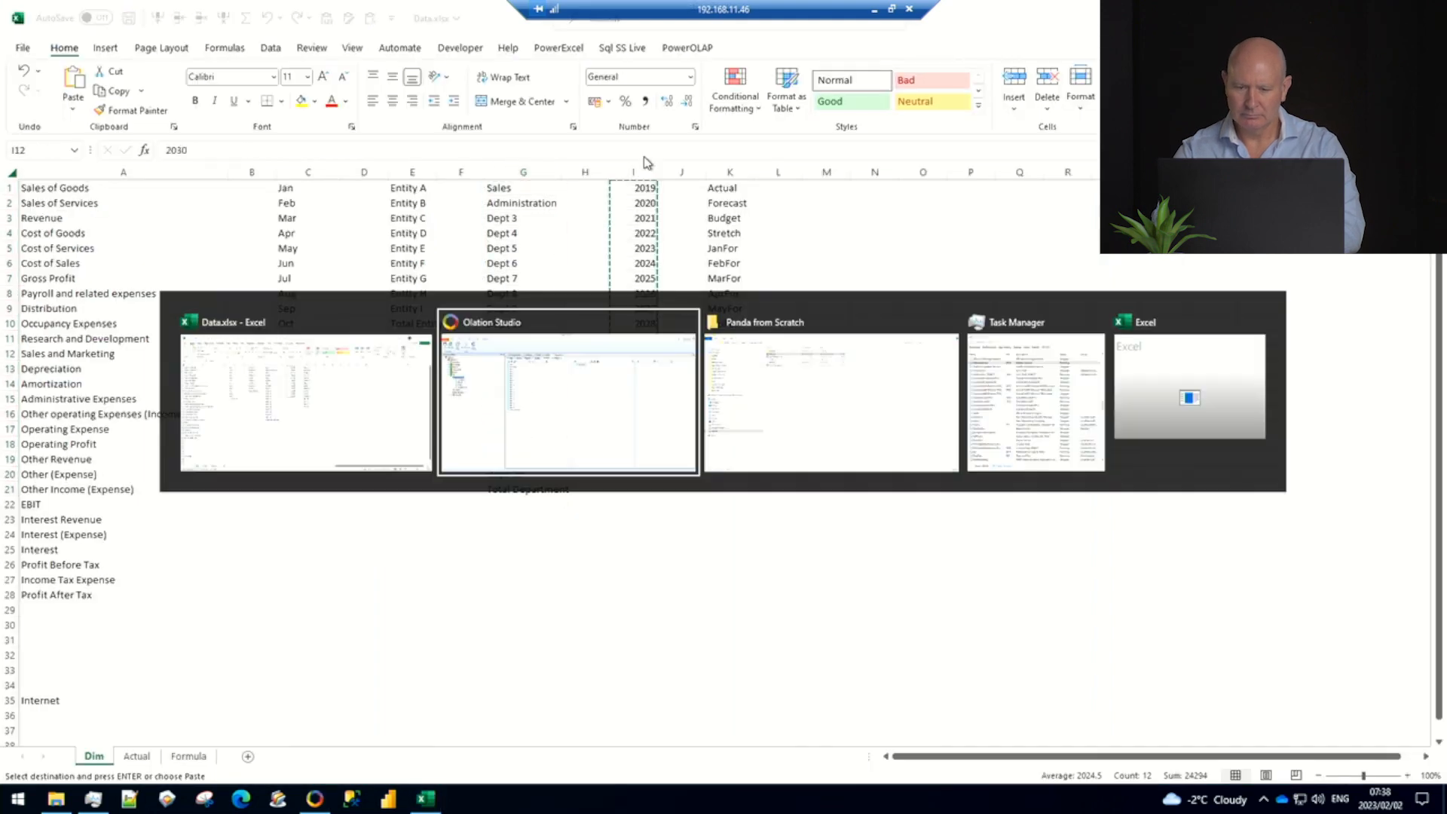
right_click(111, 249)
click(146, 272)
text(Year)
key(Return)
Paste the copied years as members of the Year dimension and save it
click(600, 138)
right_click(549, 247)
click(592, 353)
click(660, 550)
click(797, 454)
Switch to Data.xlsx and copy the version names from Actual to DecFor, cells K1:K16, on the Dim sheet
key(alt+Tab)
key(alt+Tab)
key(alt+Tab)
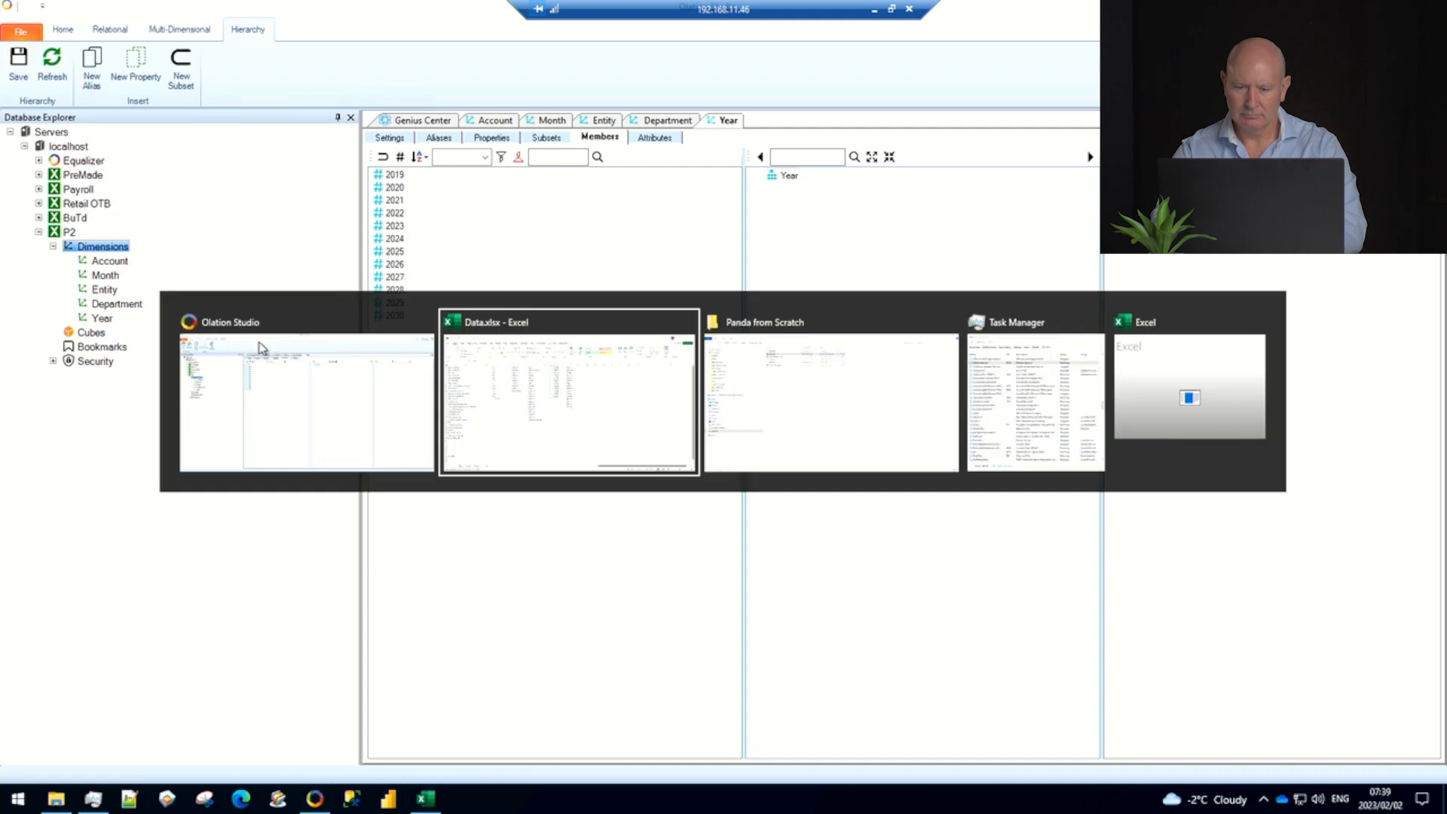
key(alt+Tab)
key(alt+Tab)
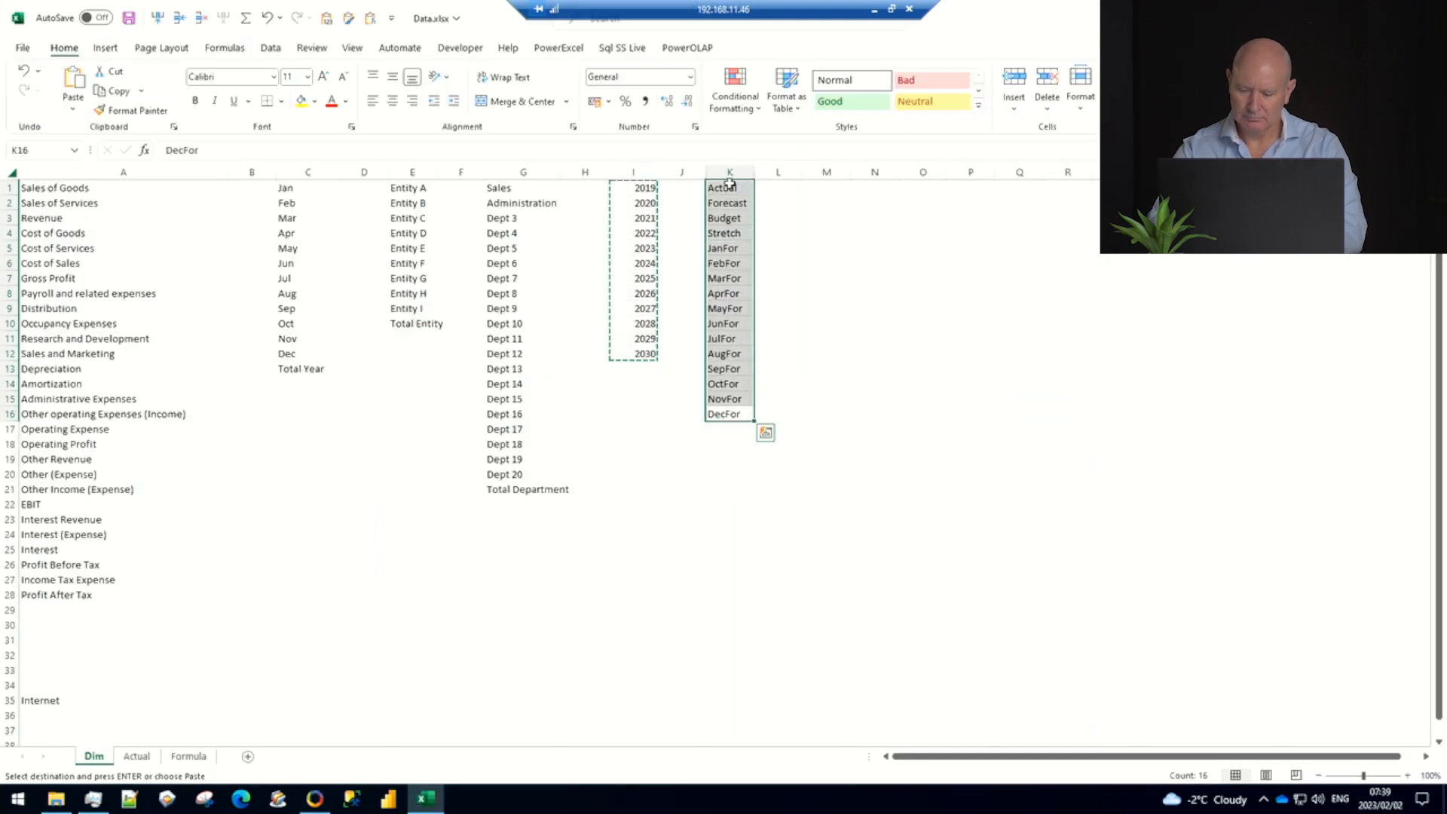
Return to Olation Studio and create a new dimension named Version in the P2 database
key(alt+Tab)
key(alt+Tab)
right_click(105, 249)
click(143, 273)
text(Version)
key(Return)
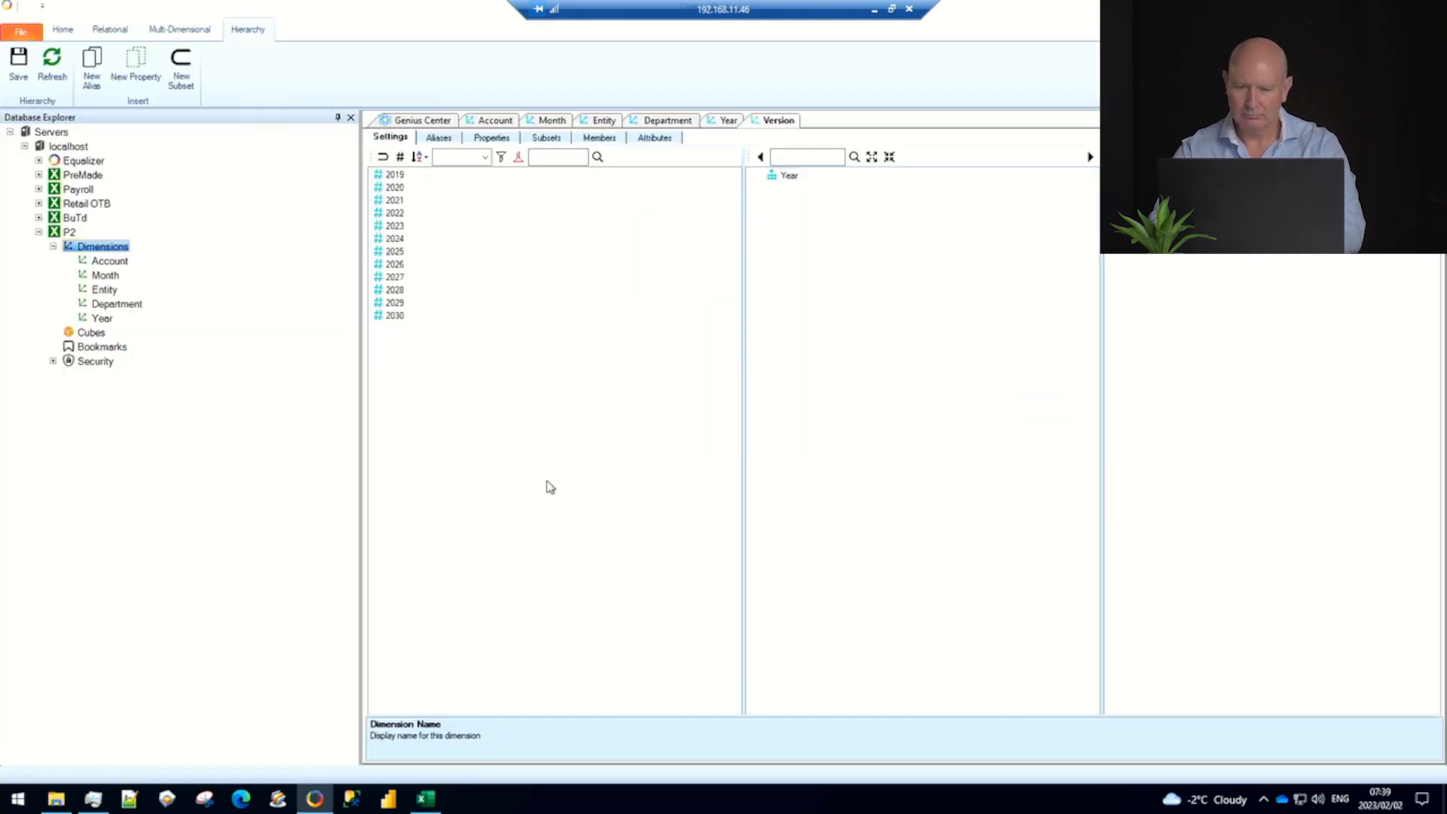
Paste the copied version names as members of the Version dimension and save it
click(600, 138)
right_click(546, 245)
click(586, 357)
click(660, 551)
click(797, 454)
click(19, 65)
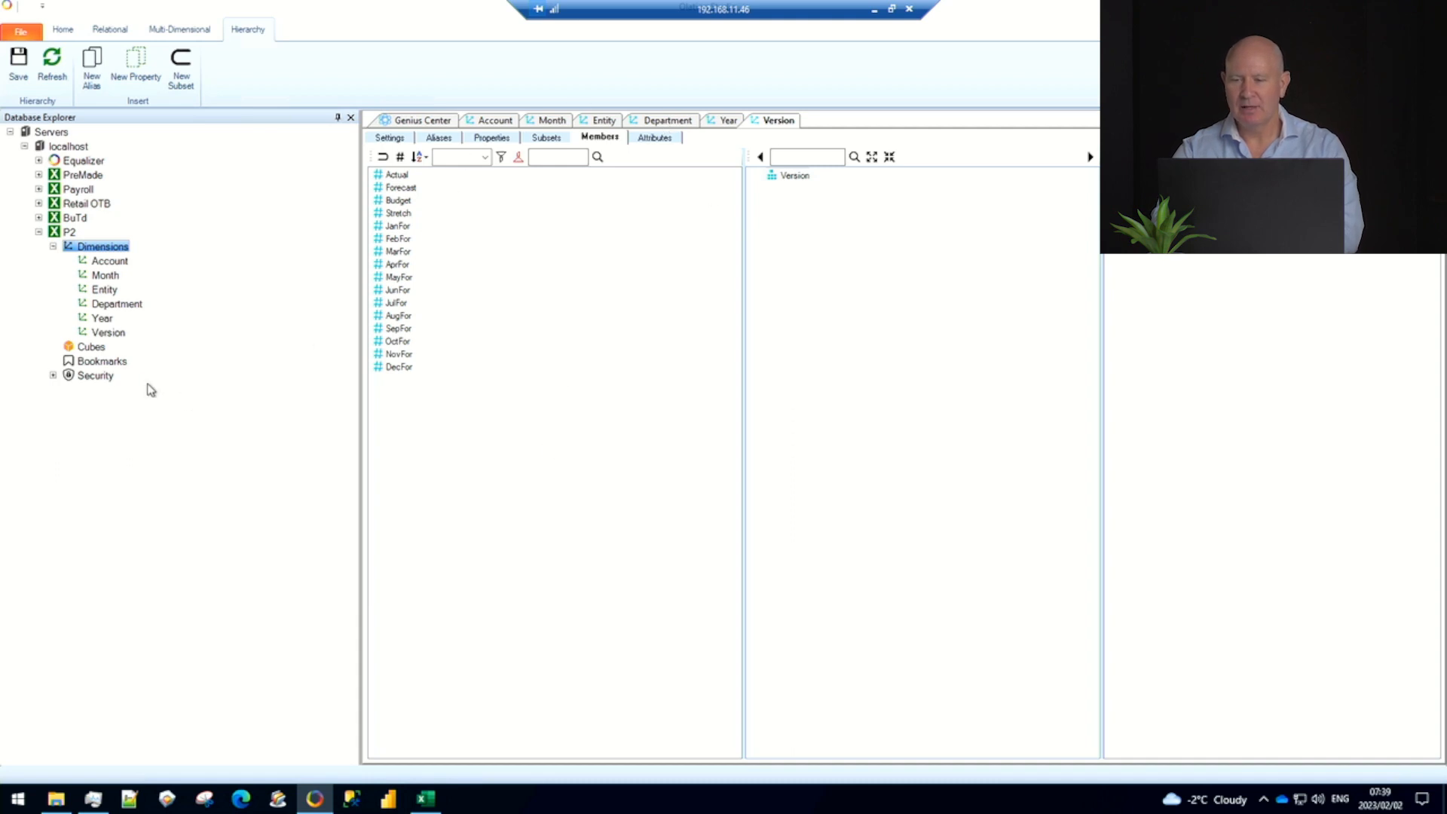
Create a new cube named Income Statement in the P2 database
click(89, 349)
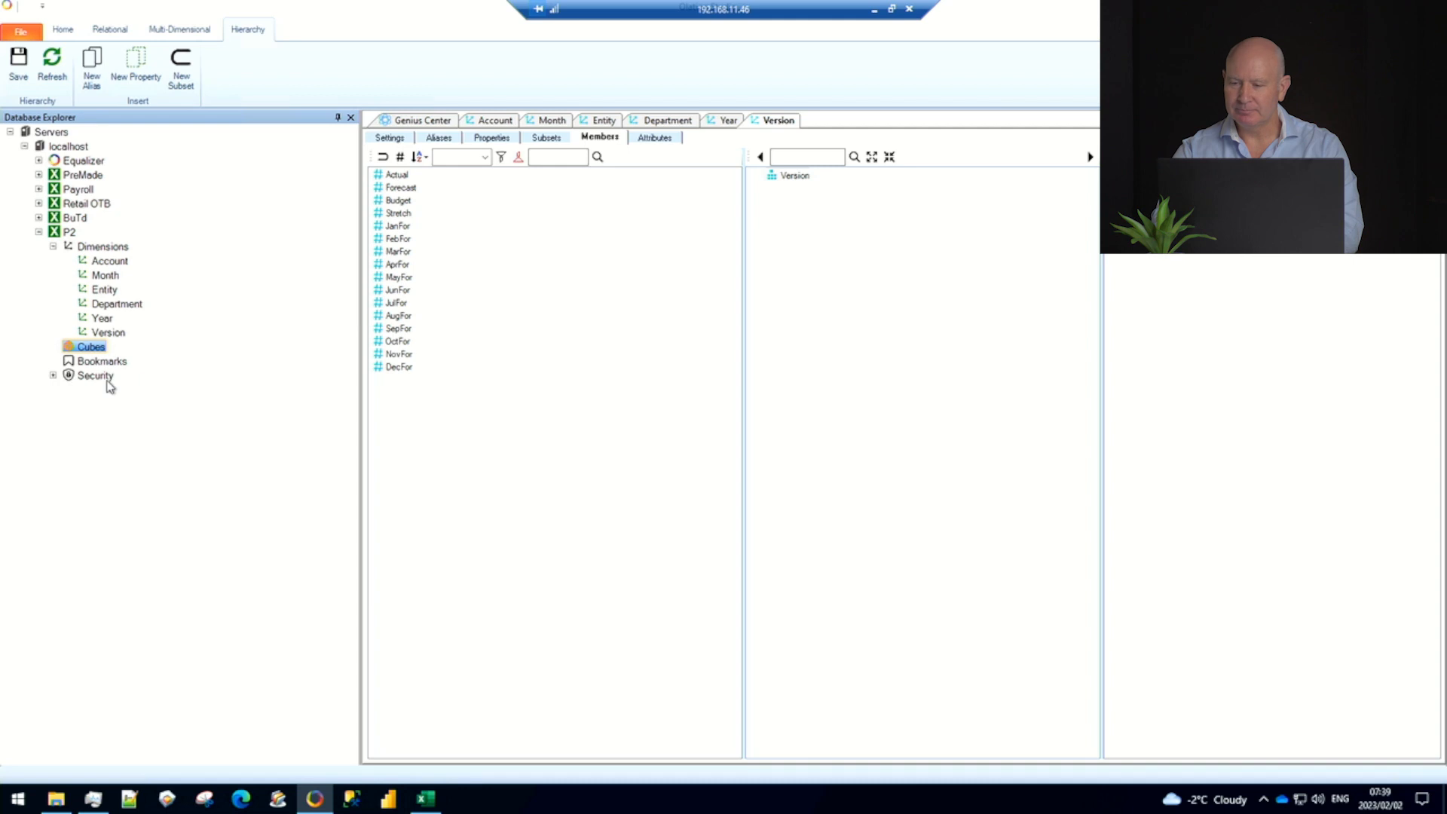
right_click(90, 348)
click(131, 362)
text(Income Statement)
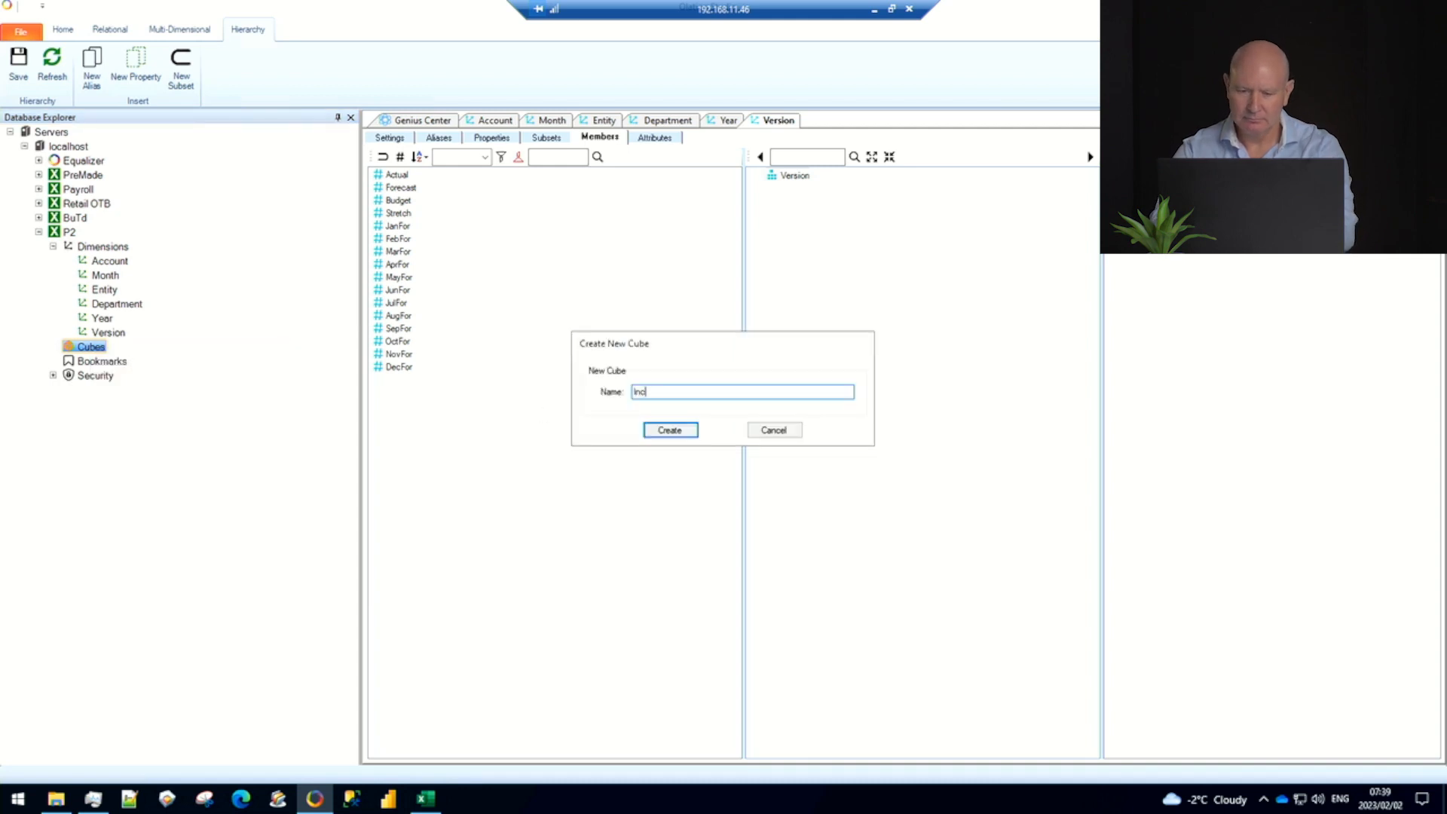
key(Return)
Add the Account, Month, Entity, Department, Year and Version dimensions to the Income Statement cube
click(612, 299)
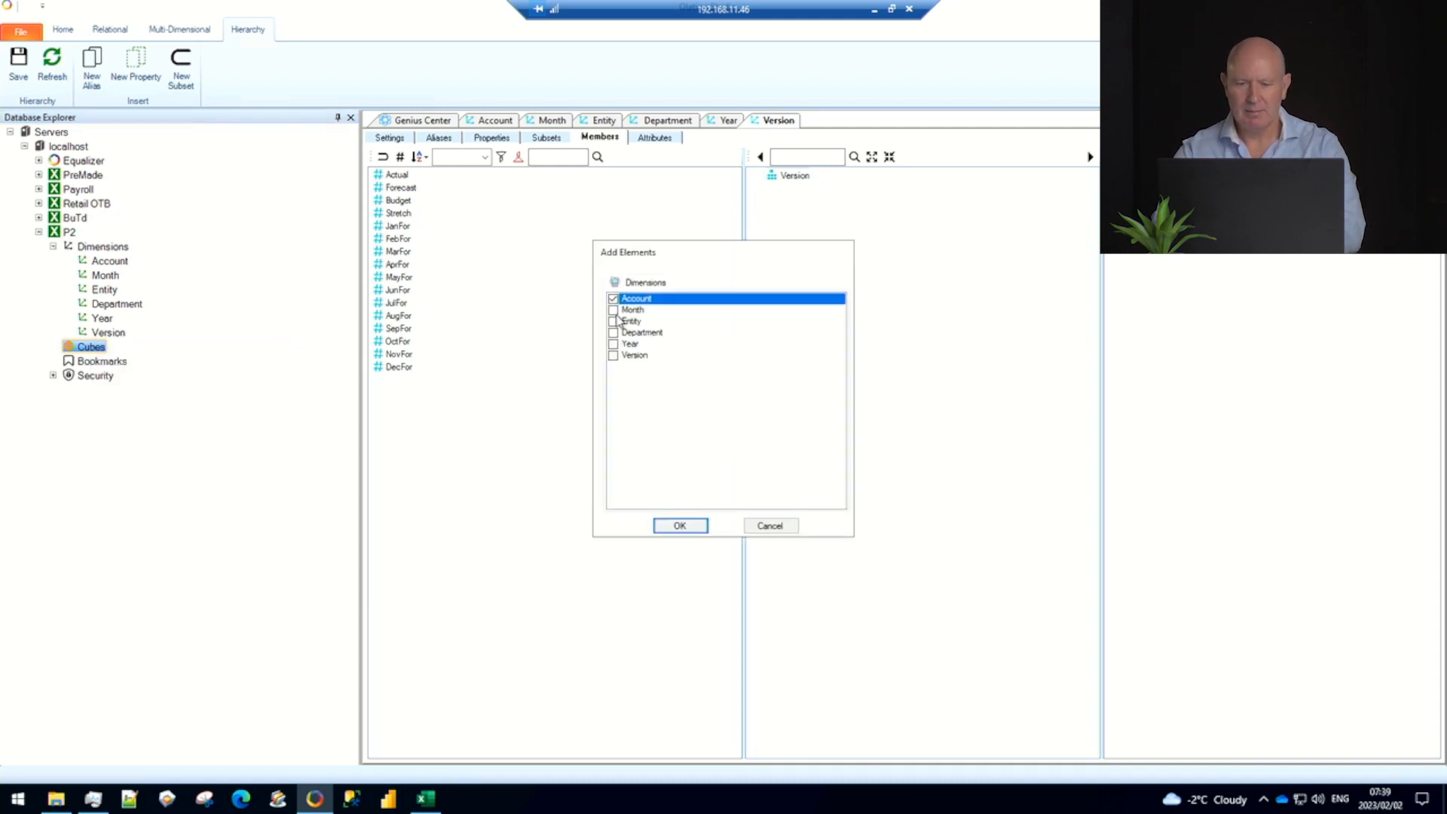
click(614, 310)
click(613, 322)
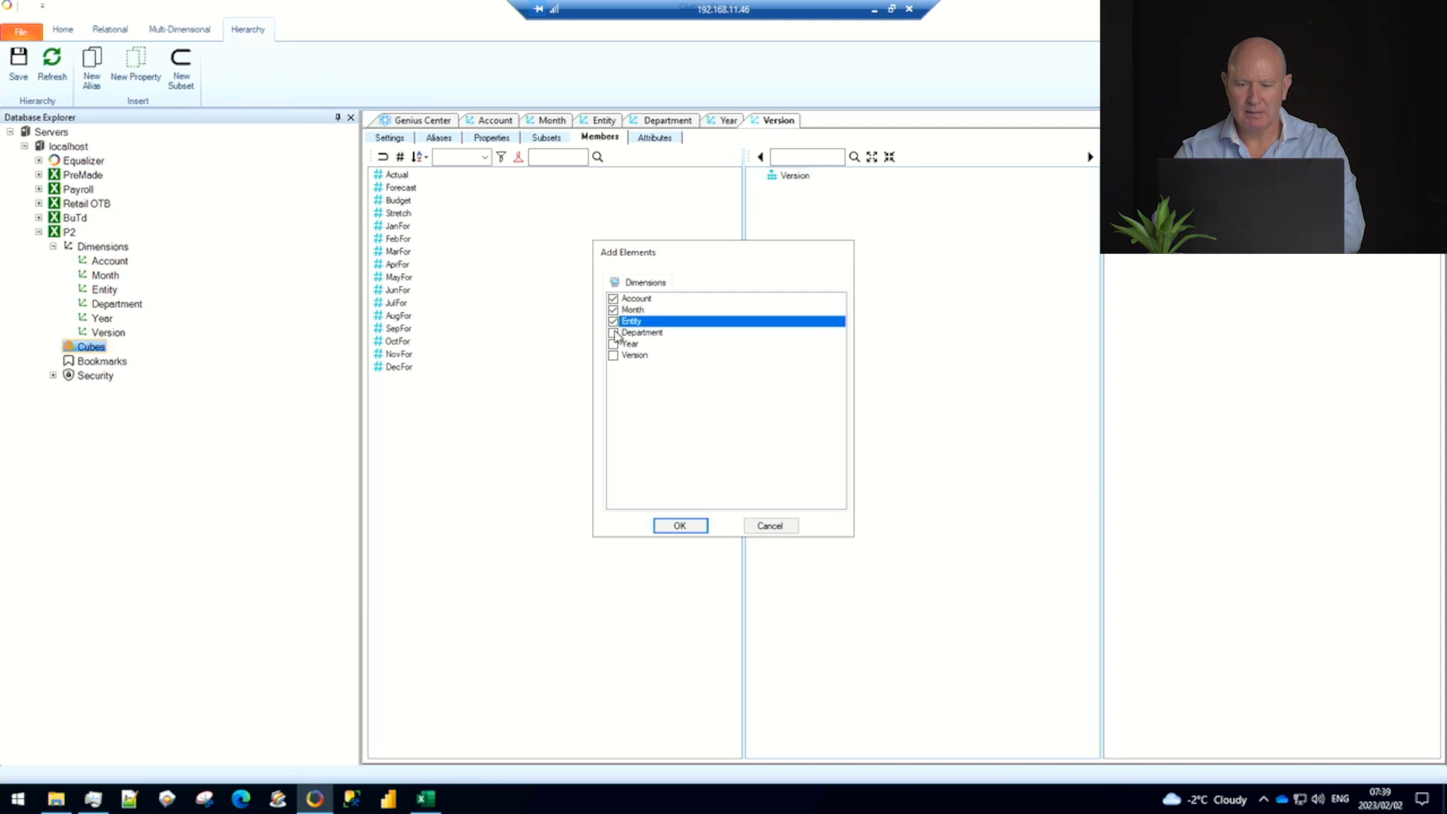
click(613, 333)
click(613, 345)
click(613, 356)
click(679, 525)
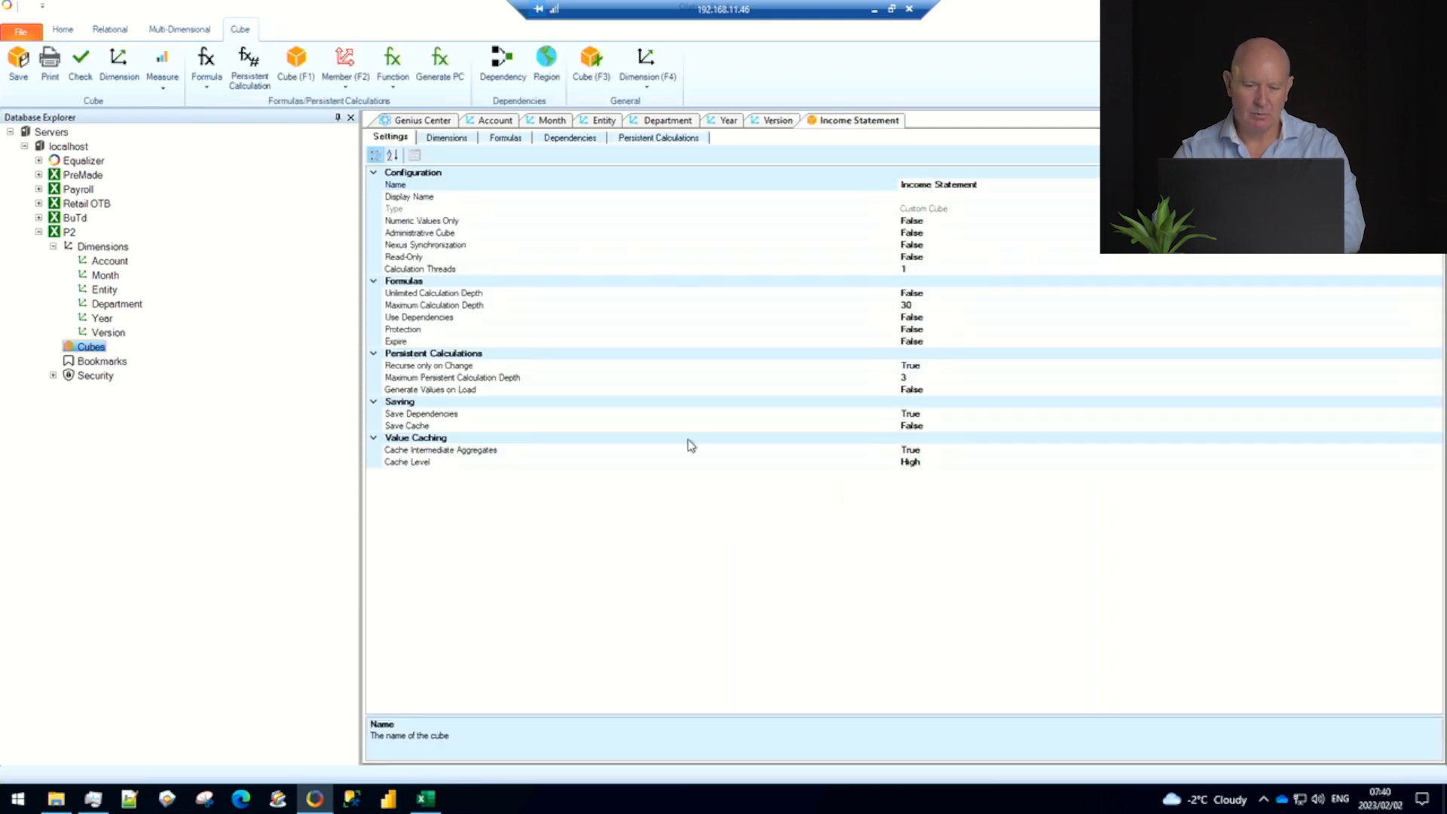
Reorder the Income Statement cube's dimensions as Version, Year, Entity, Department, Month, Account and save the cube
click(447, 138)
mouse_move(404, 233)
mouse_down()
mouse_move(405, 183)
mouse_move(399, 240)
mouse_up()
mouse_move(390, 181)
mouse_down()
mouse_move(386, 232)
mouse_move(382, 163)
mouse_move(384, 180)
mouse_up()
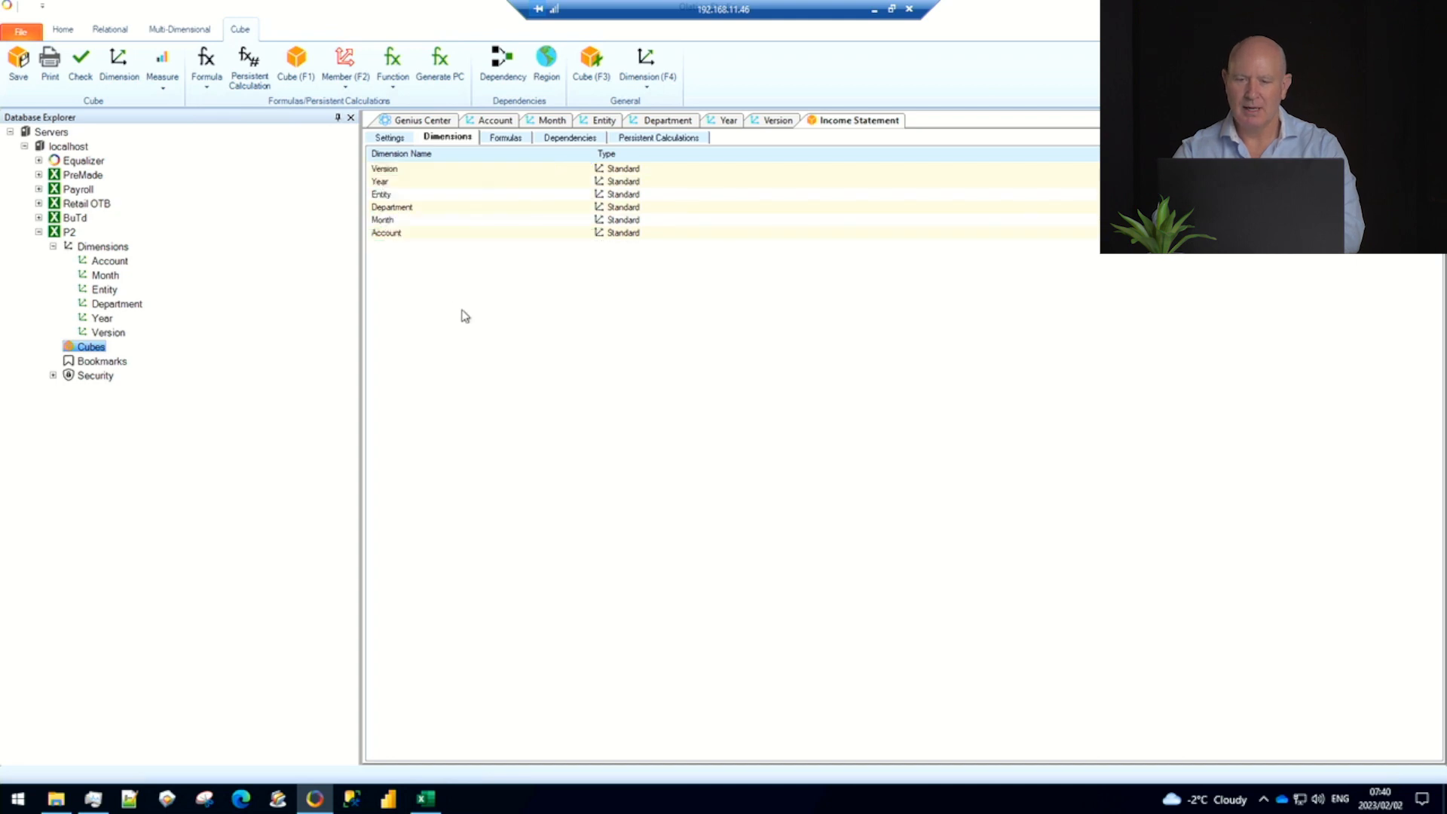
click(18, 62)
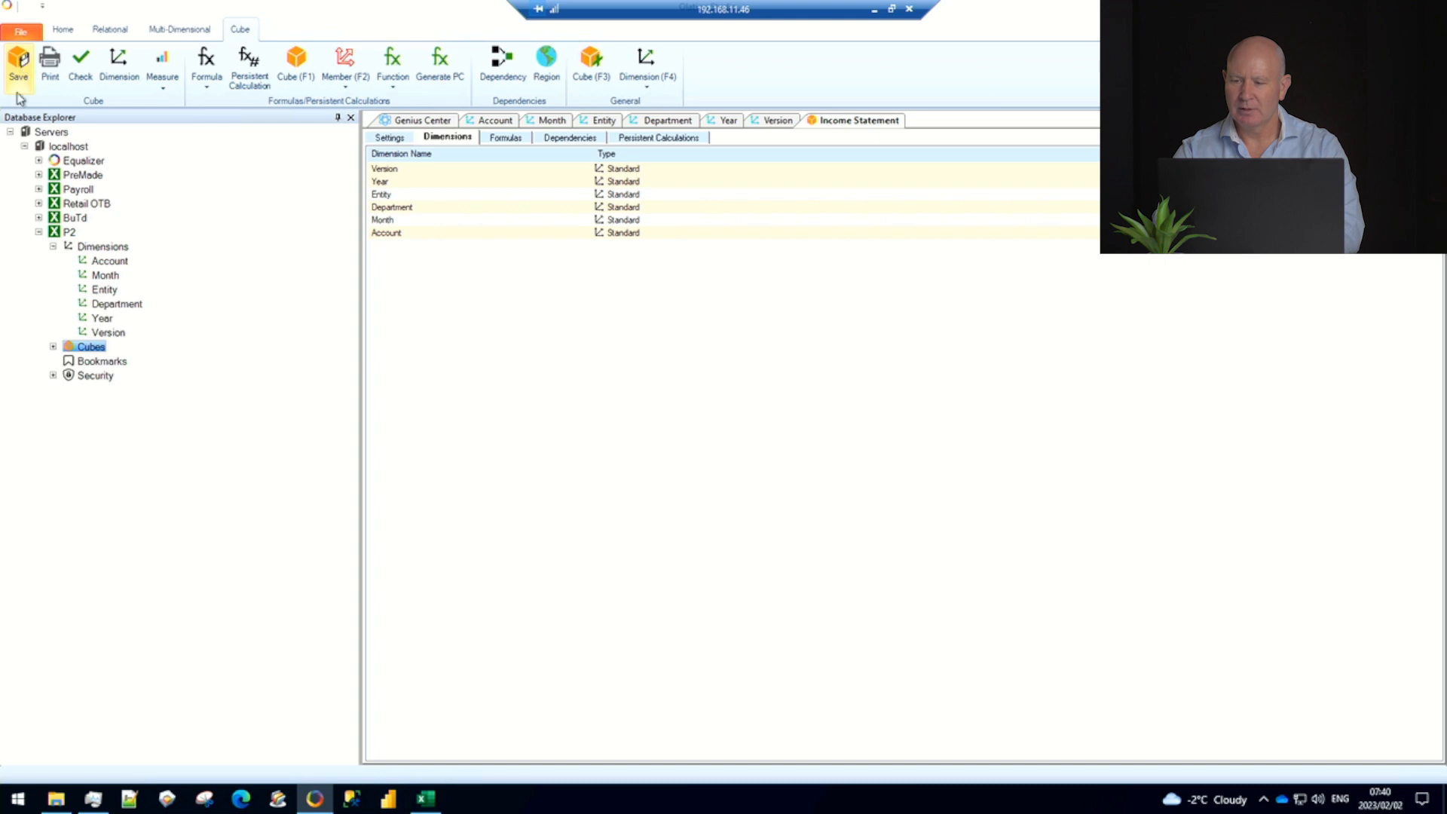
click(53, 347)
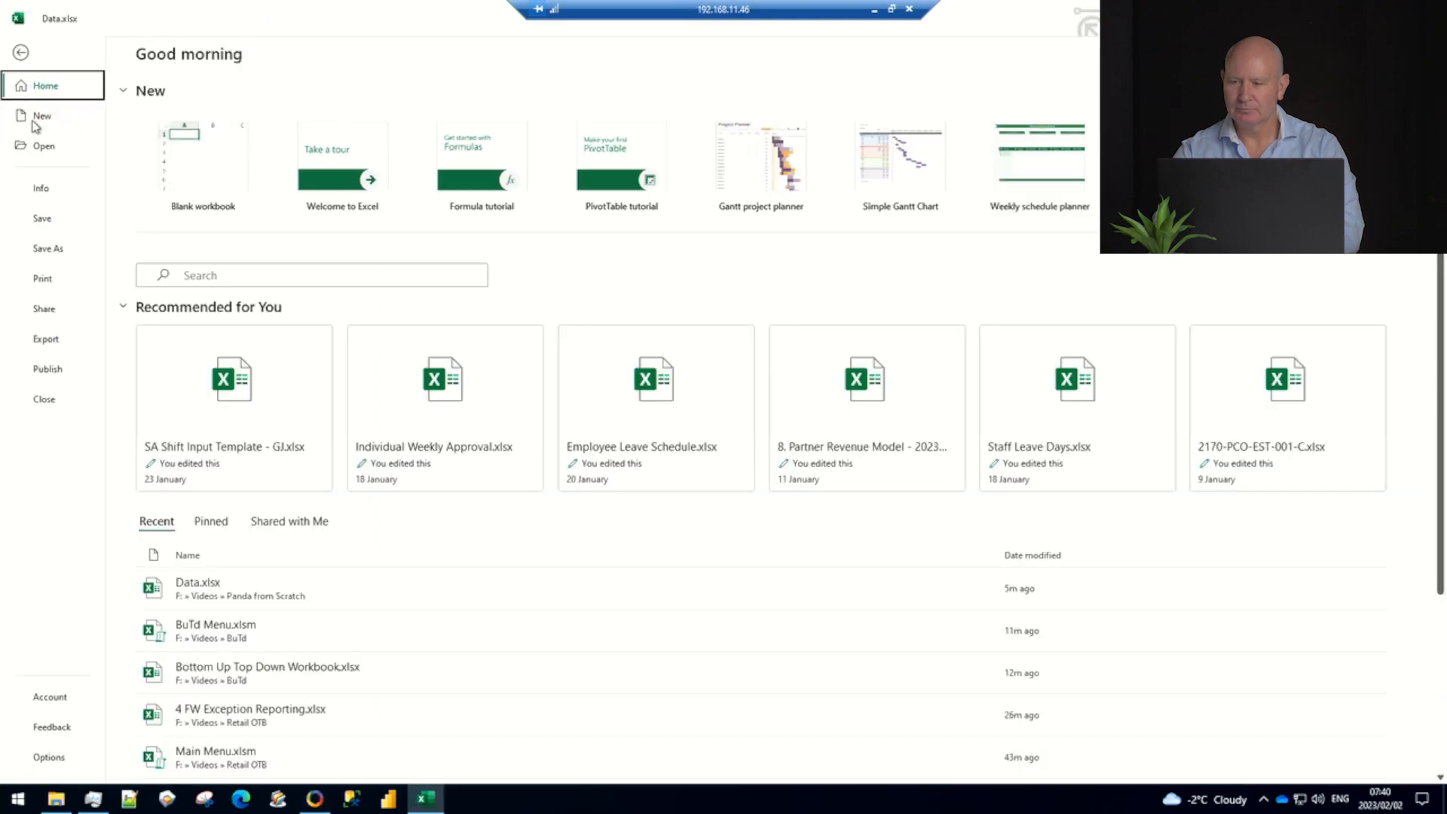
Switch to Excel, create a blank workbook and bring up the PowerExcel commands
click(35, 119)
click(210, 144)
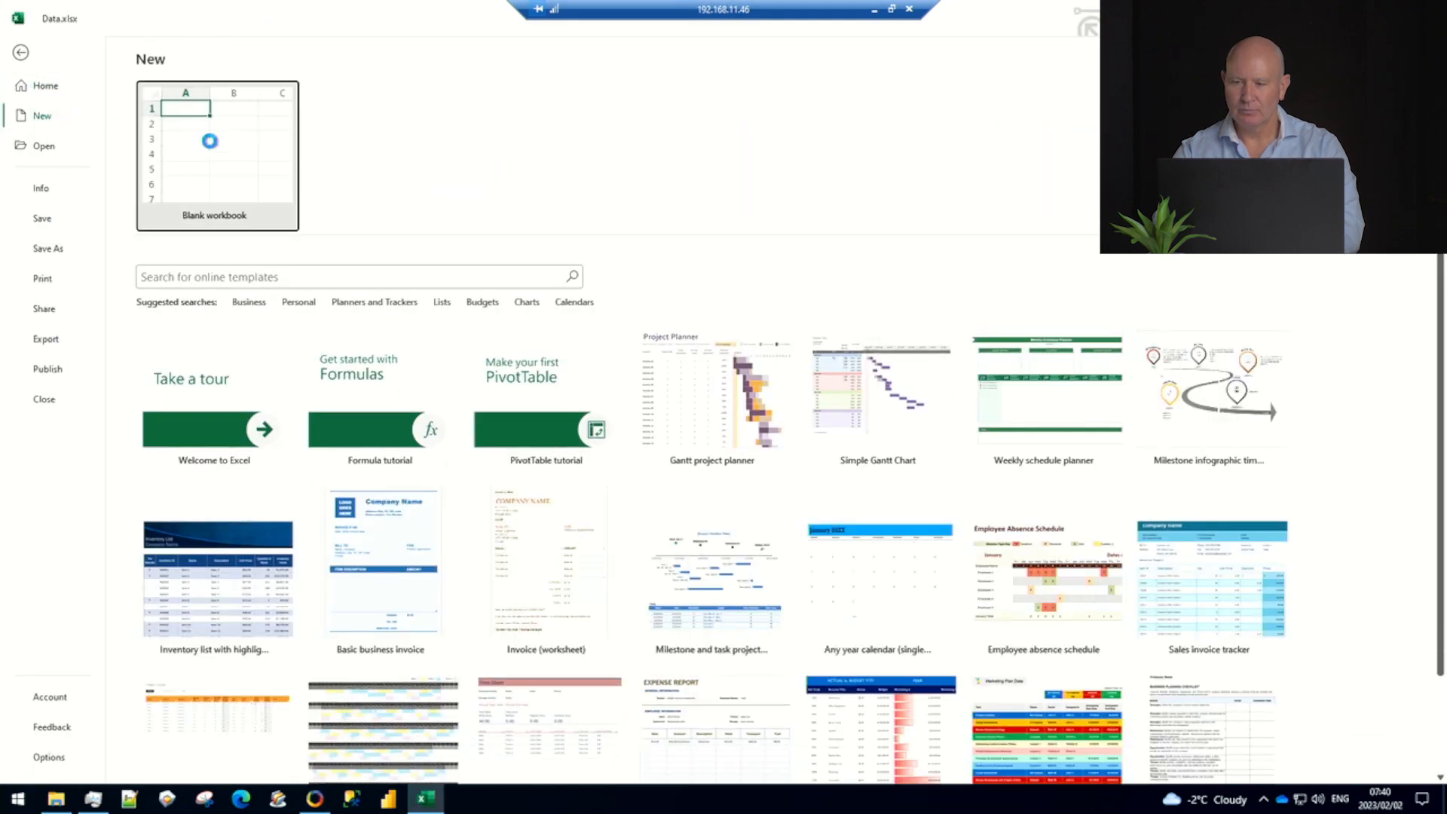
click(557, 49)
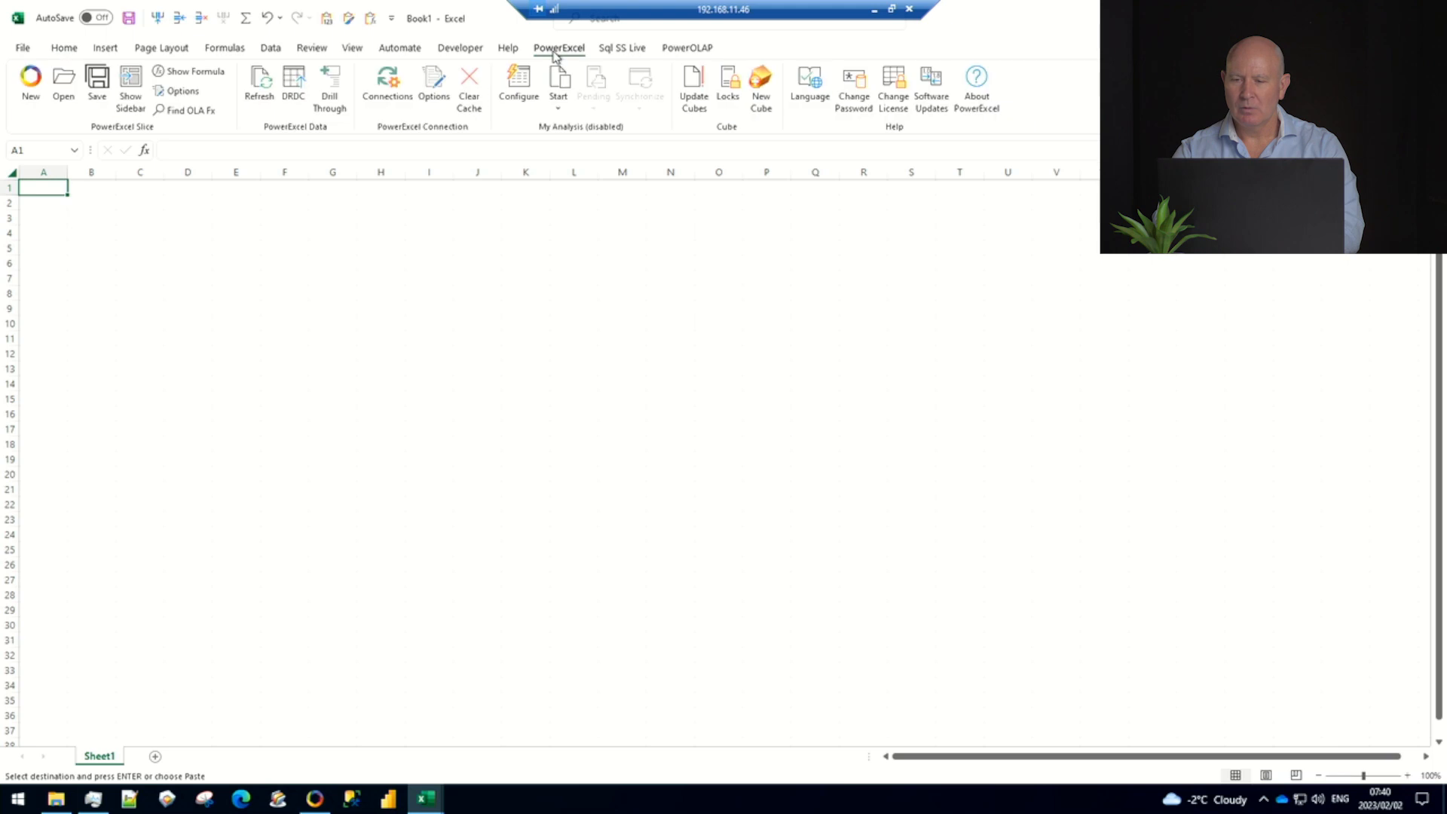
click(595, 246)
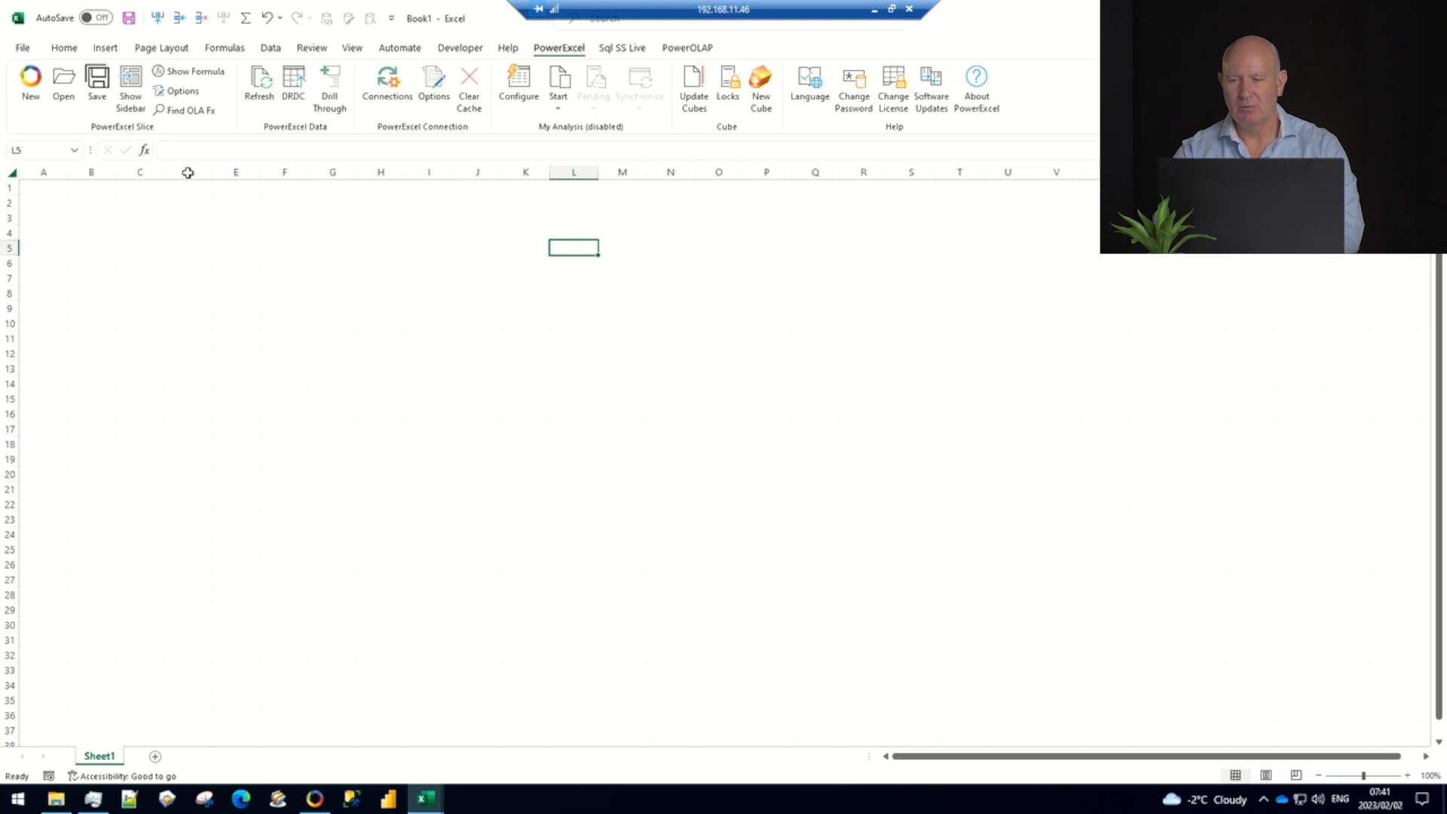
click(145, 150)
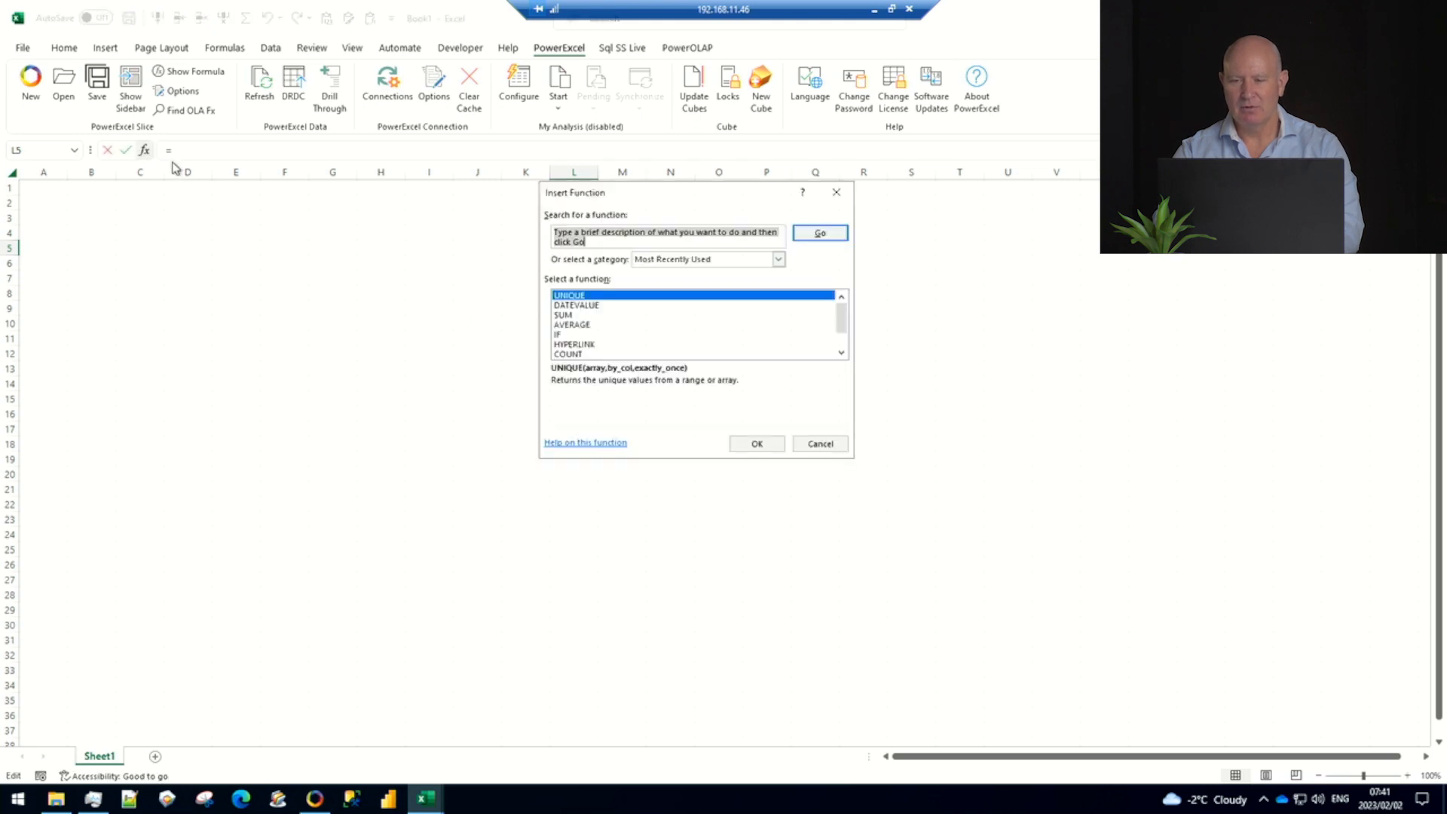
click(818, 445)
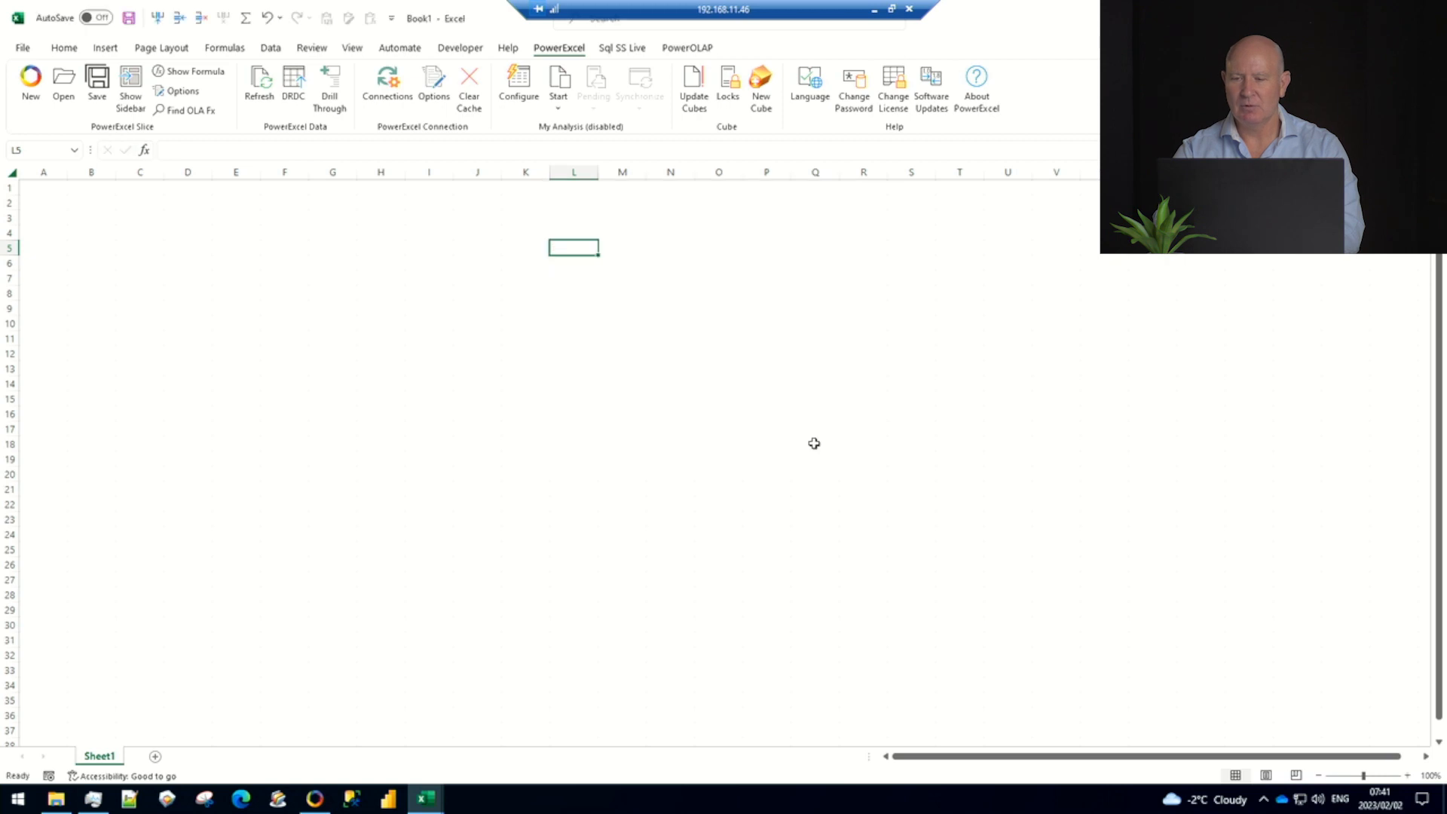
click(48, 186)
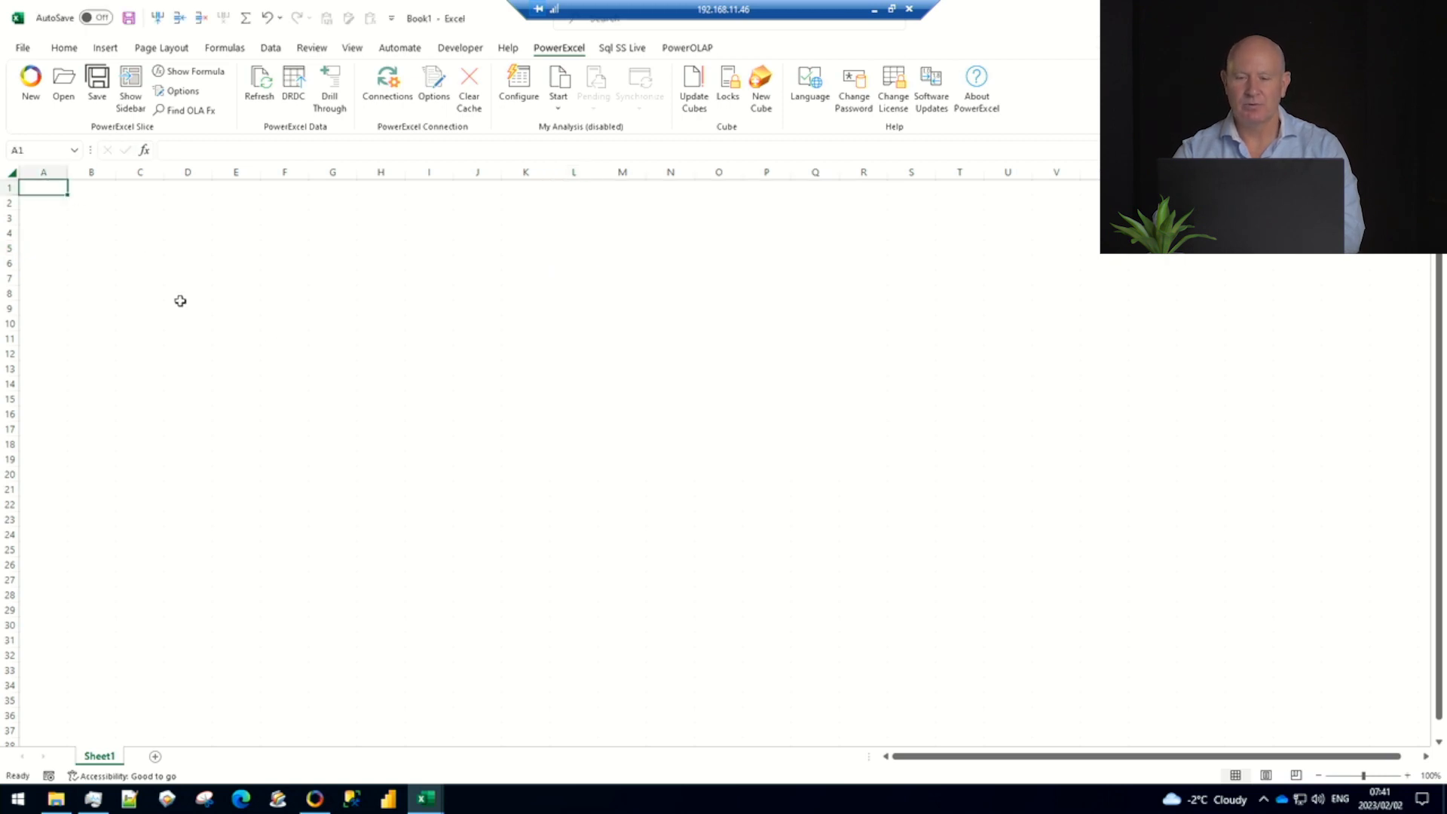
Add a PowerExcel connection named P2, append port 4387 to the localhost URL and choose P2 as its database
click(386, 92)
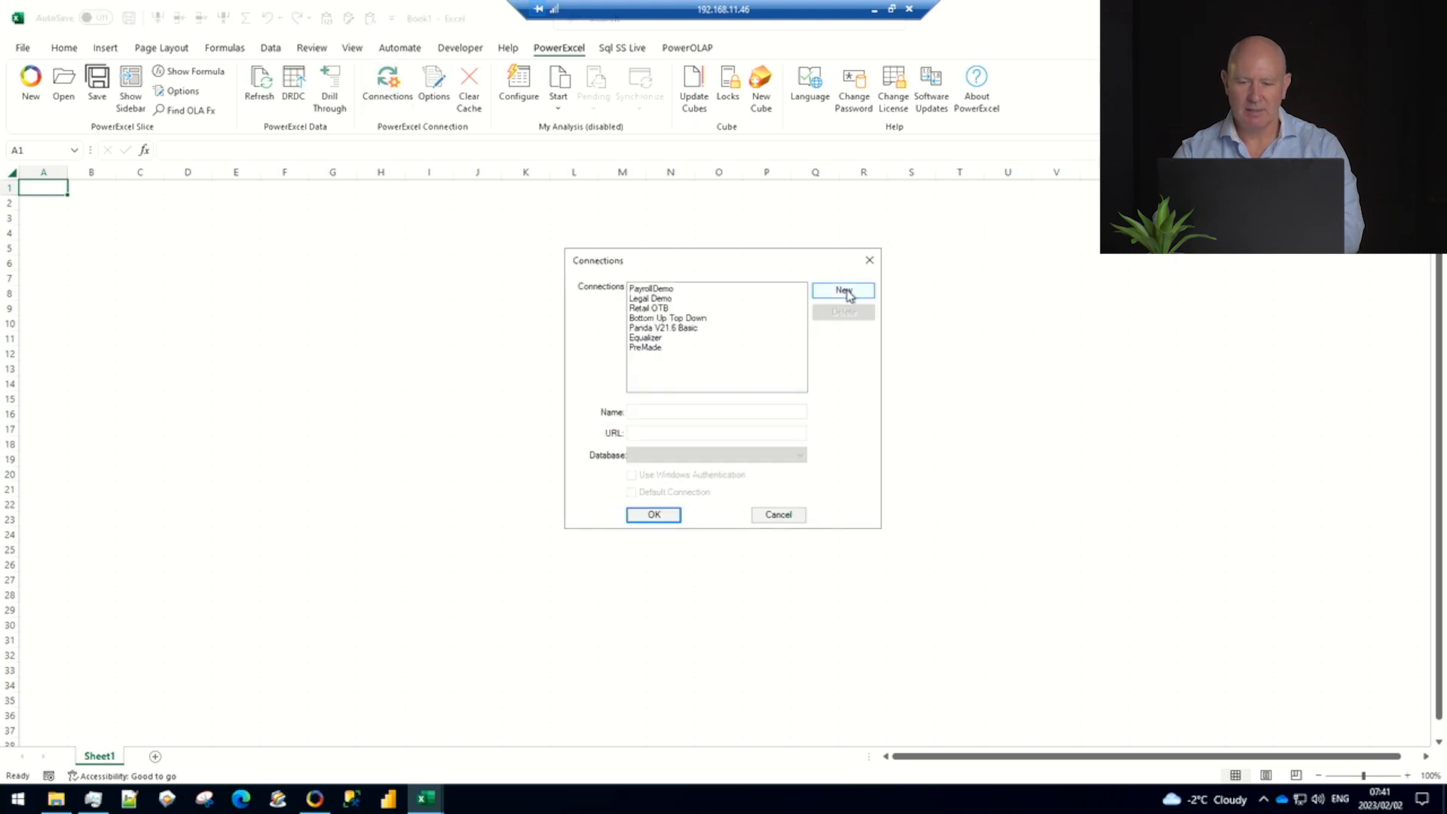
click(844, 291)
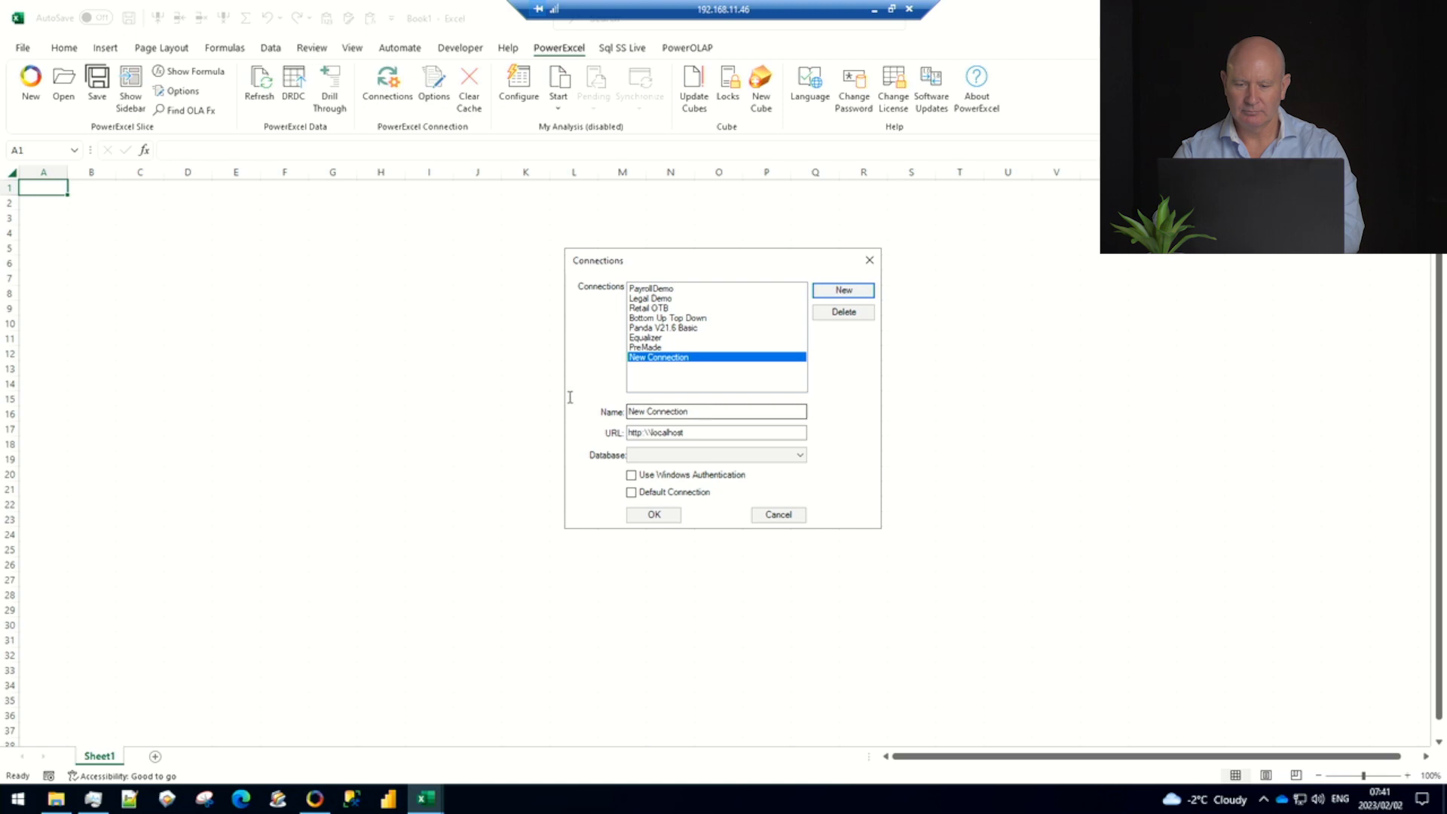
text(P2)
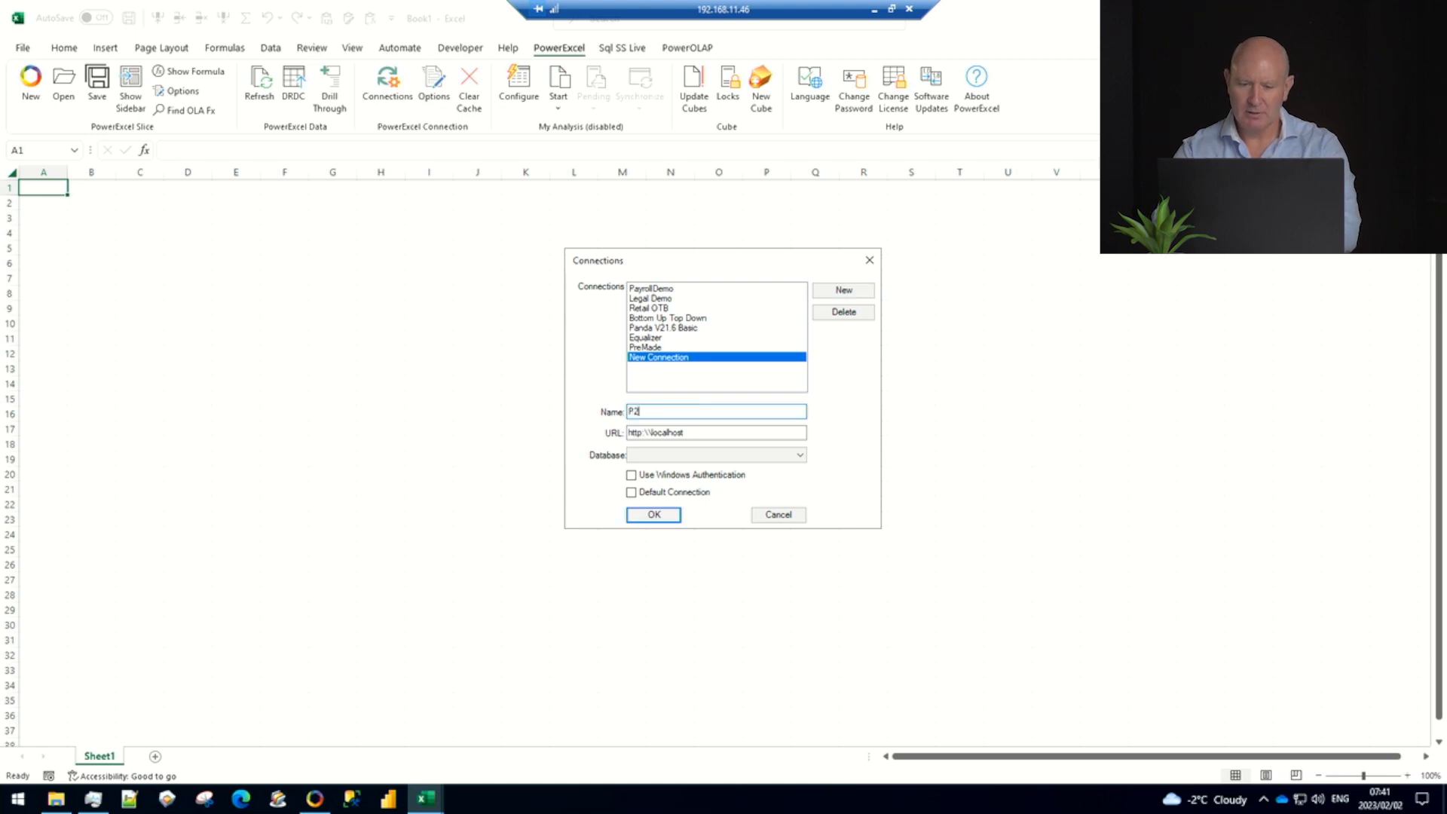
click(713, 432)
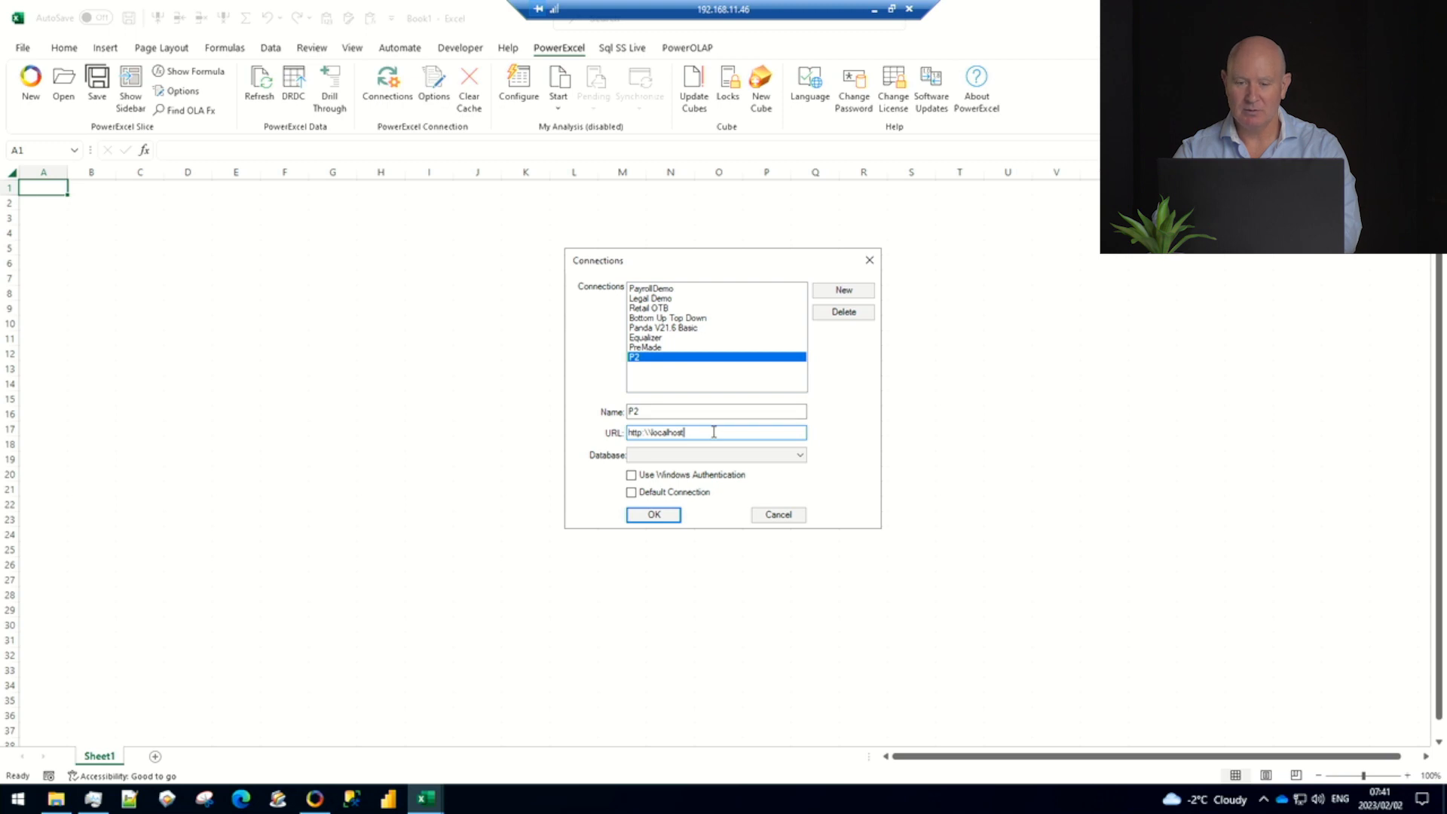
text(:)
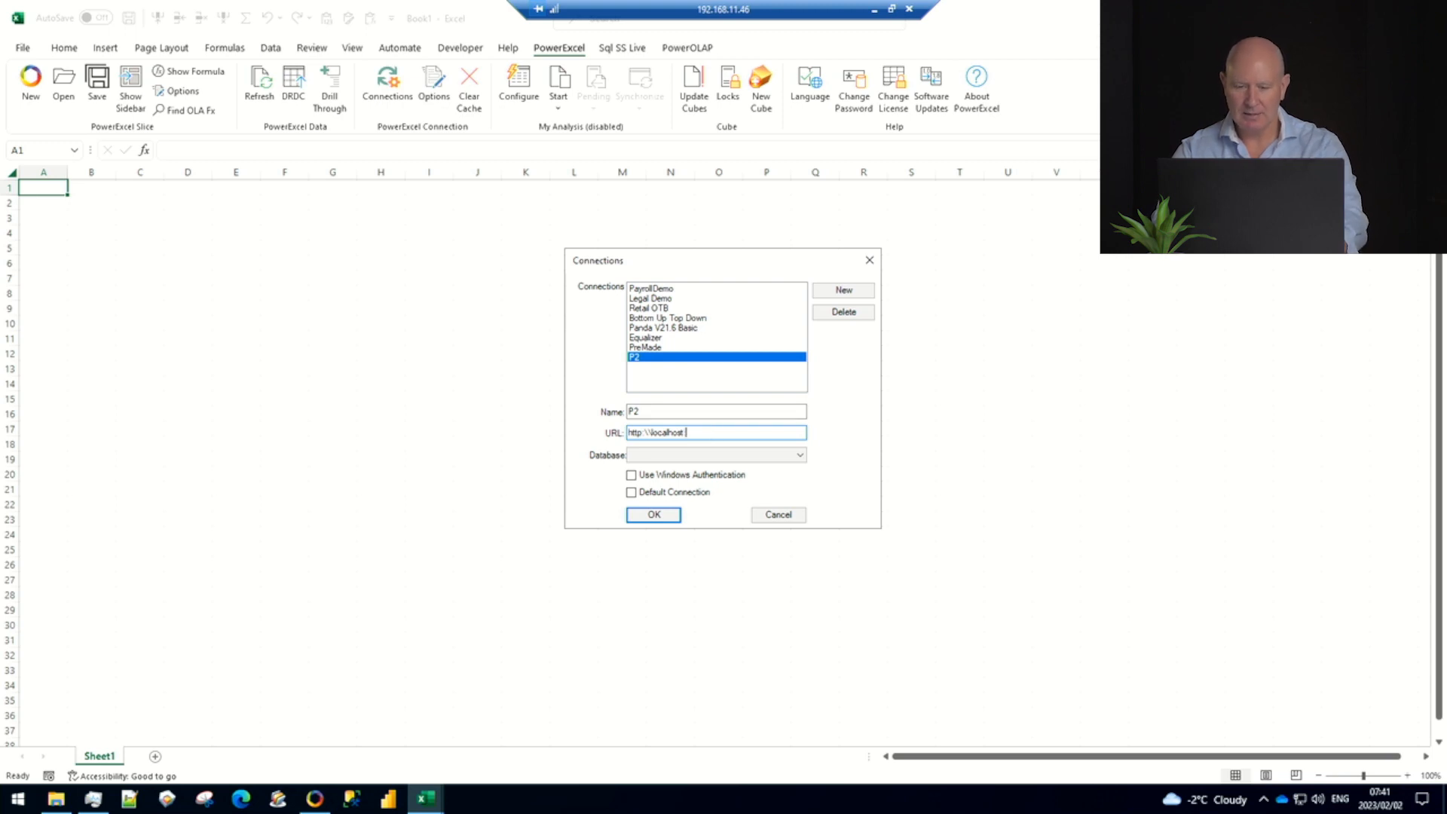
text(4387)
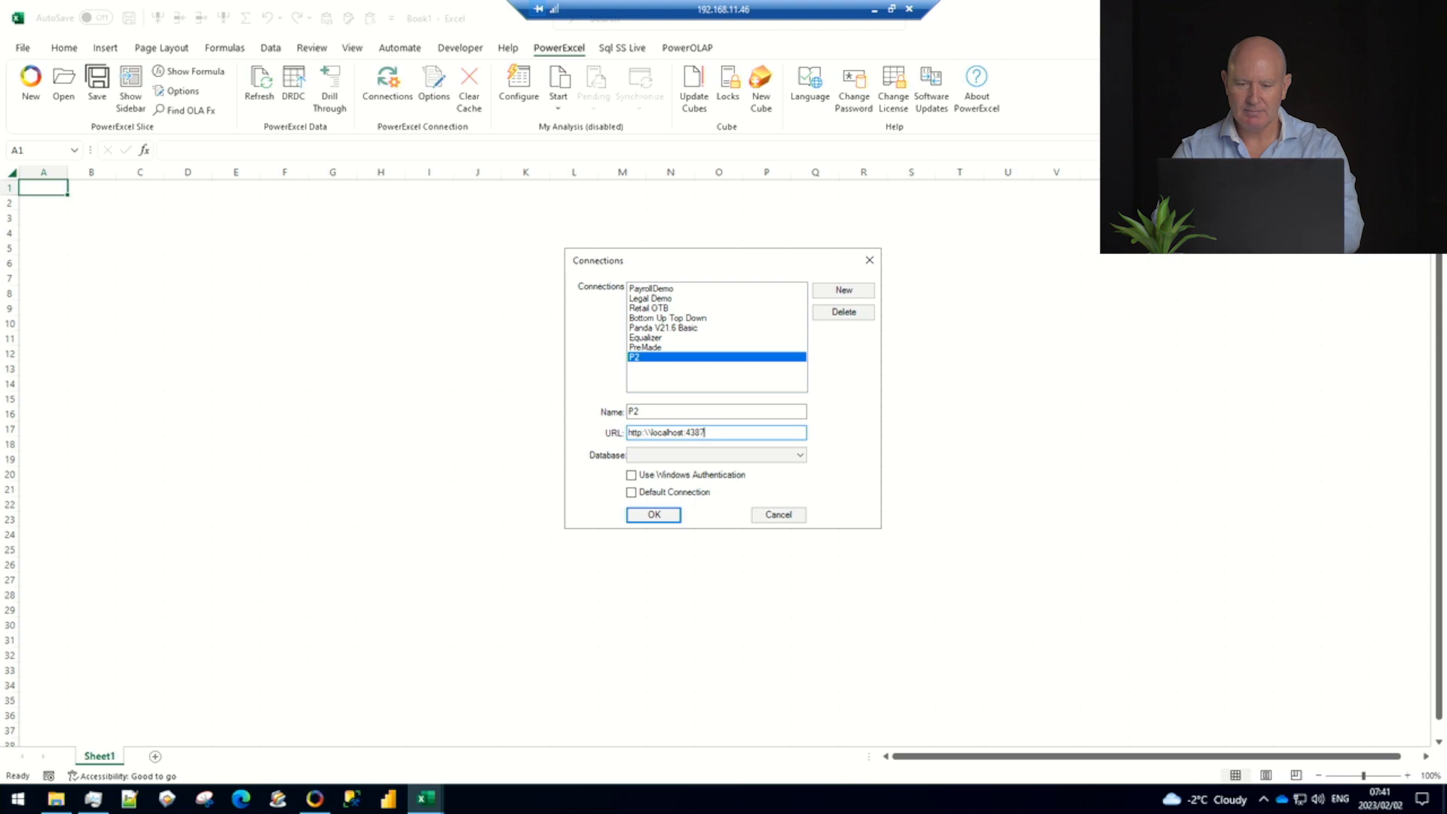
click(802, 456)
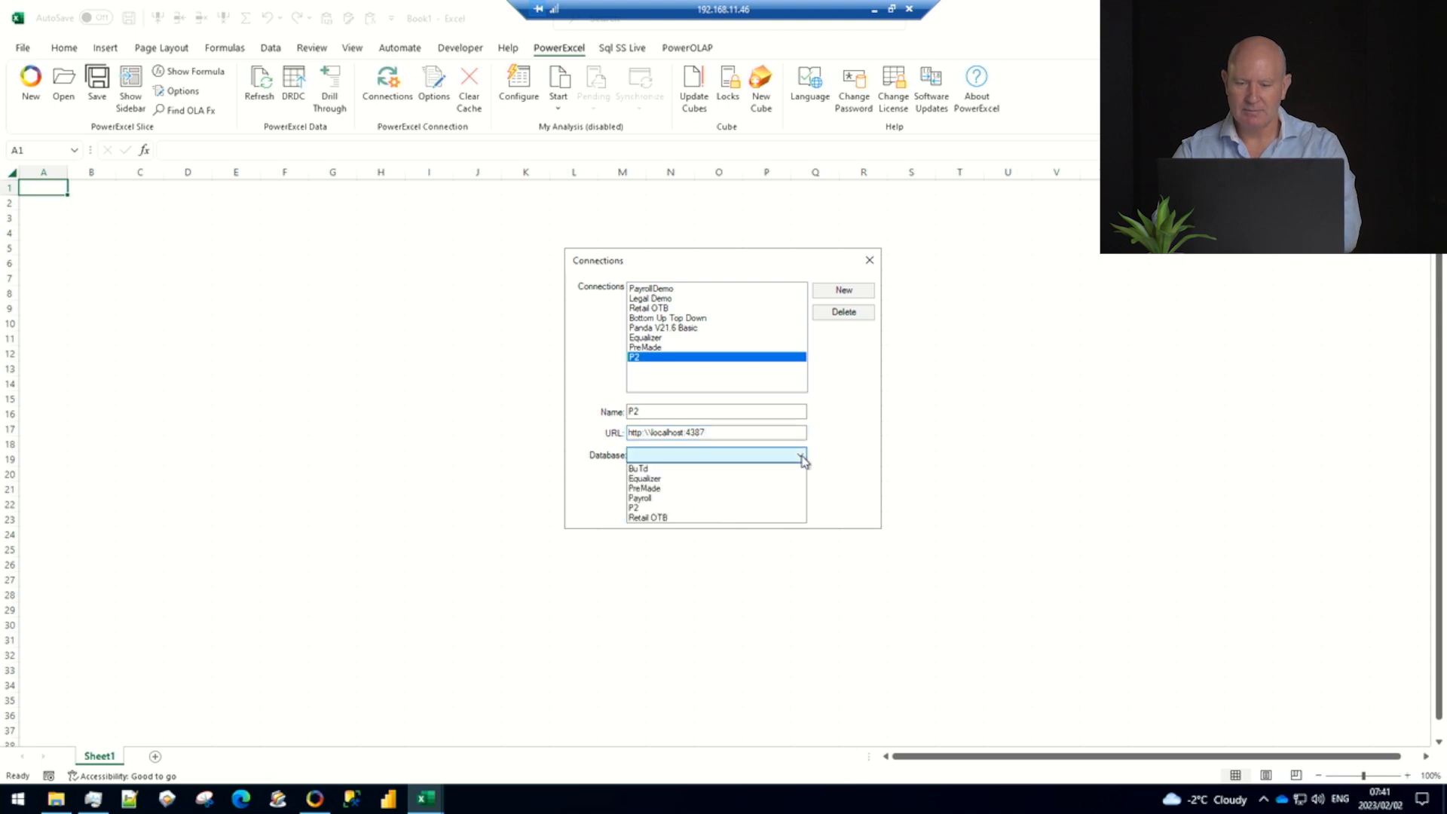
click(647, 509)
click(648, 510)
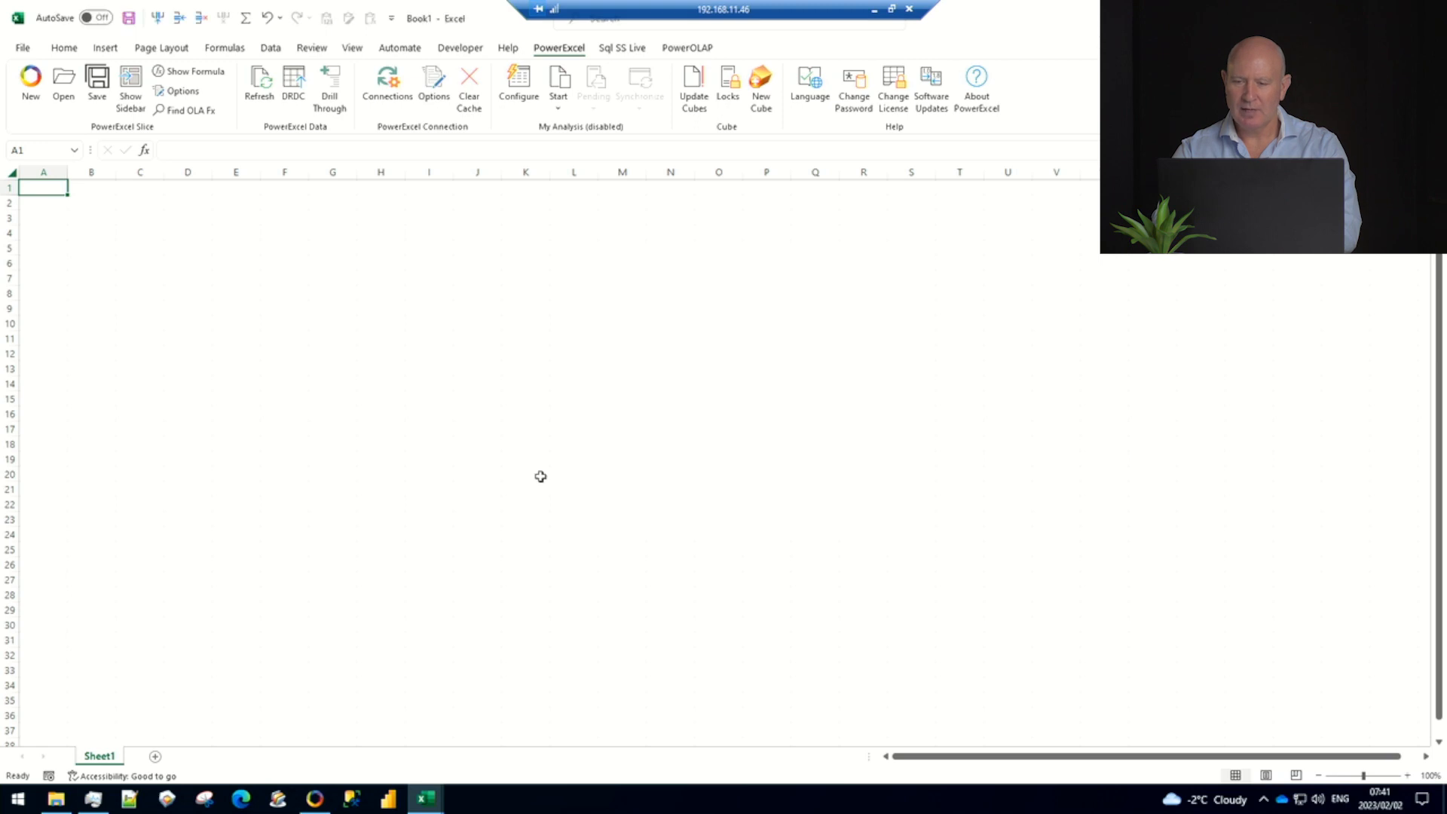
Start a new PowerExcel slice based on the P2 database and its Income Statement cube
click(32, 78)
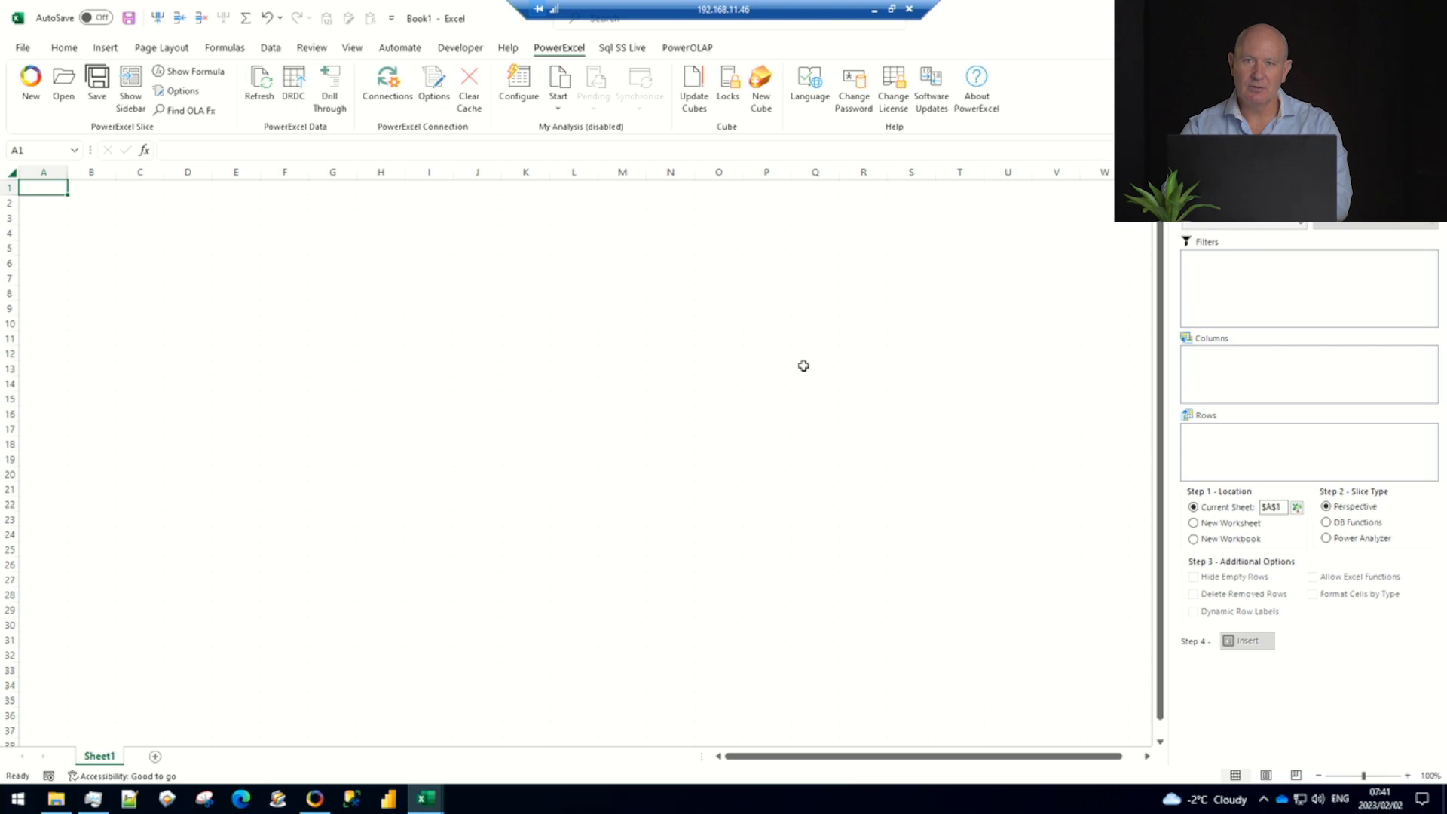
click(1236, 223)
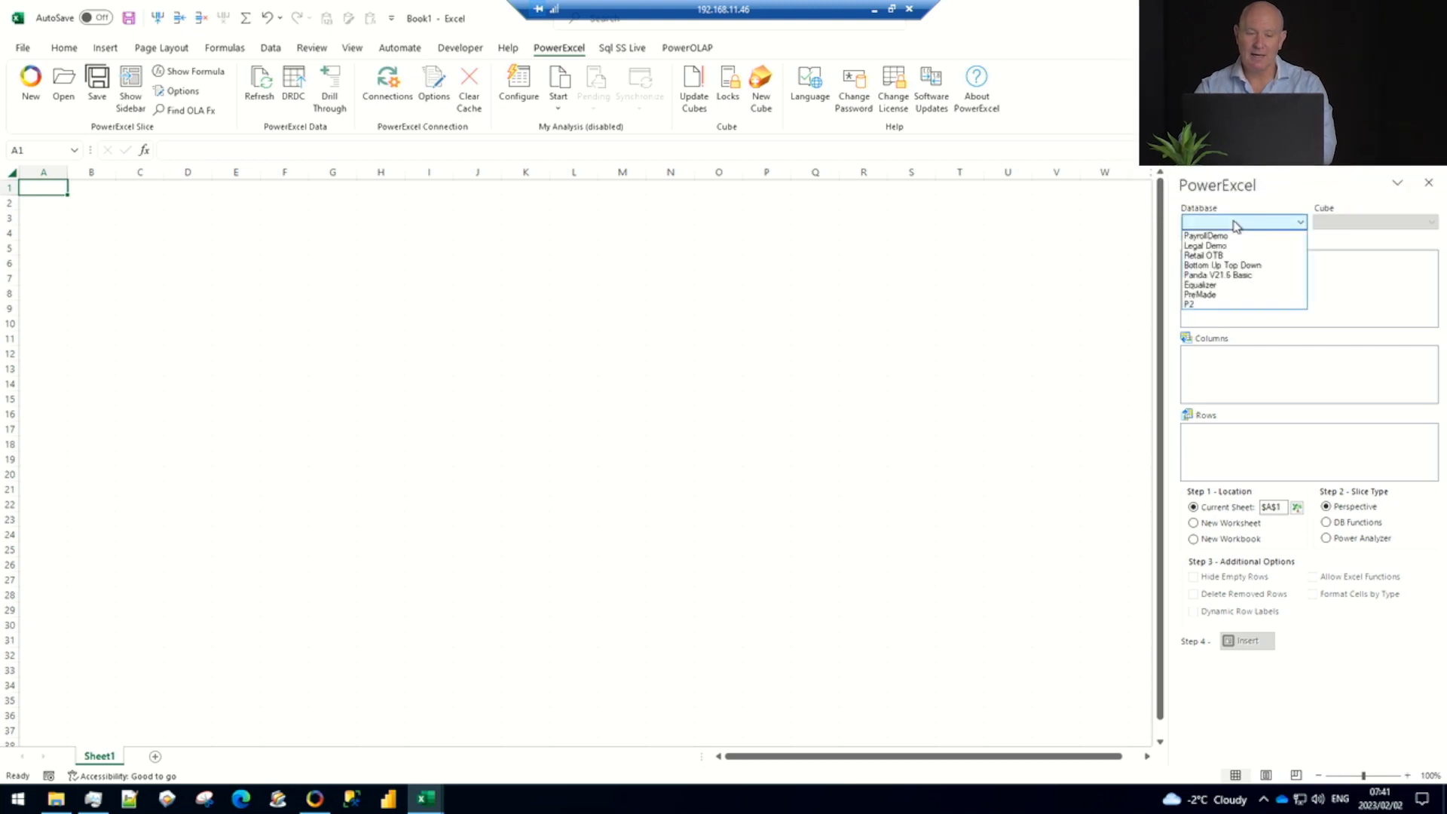
click(1214, 305)
click(1343, 223)
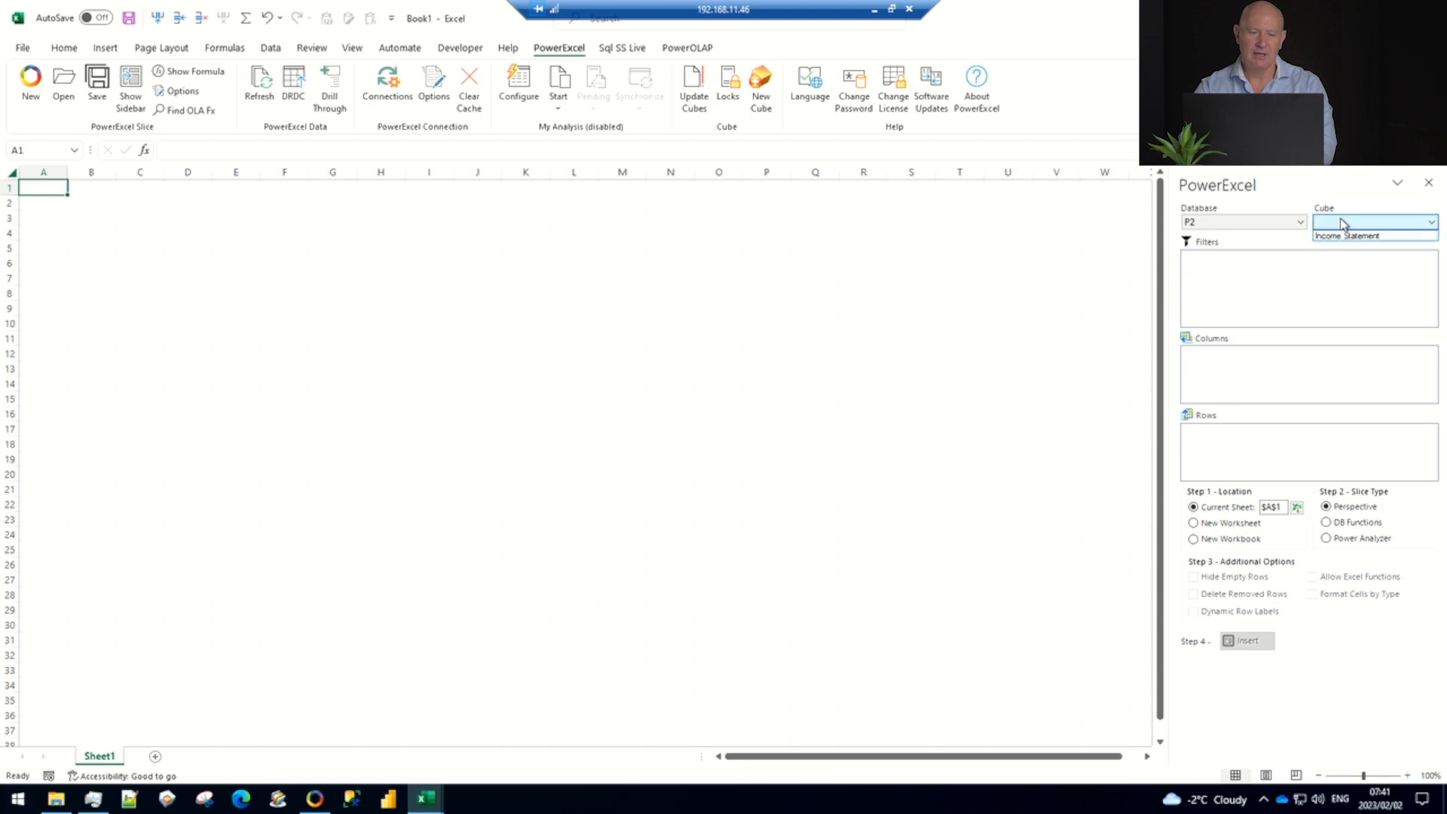
click(1345, 237)
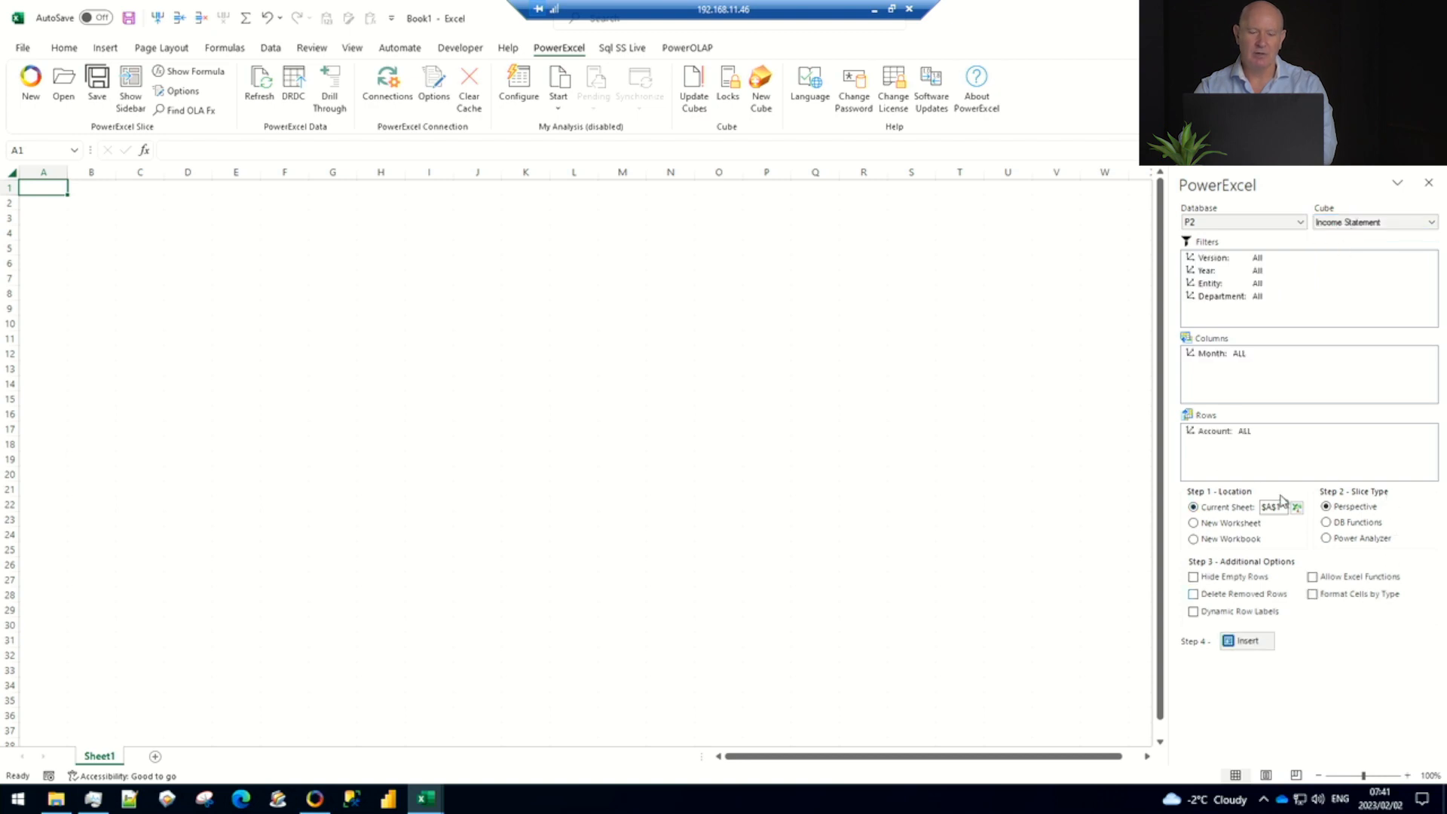
Replace All with Actual as the selected member of the slice's Version filter
double_click(1221, 259)
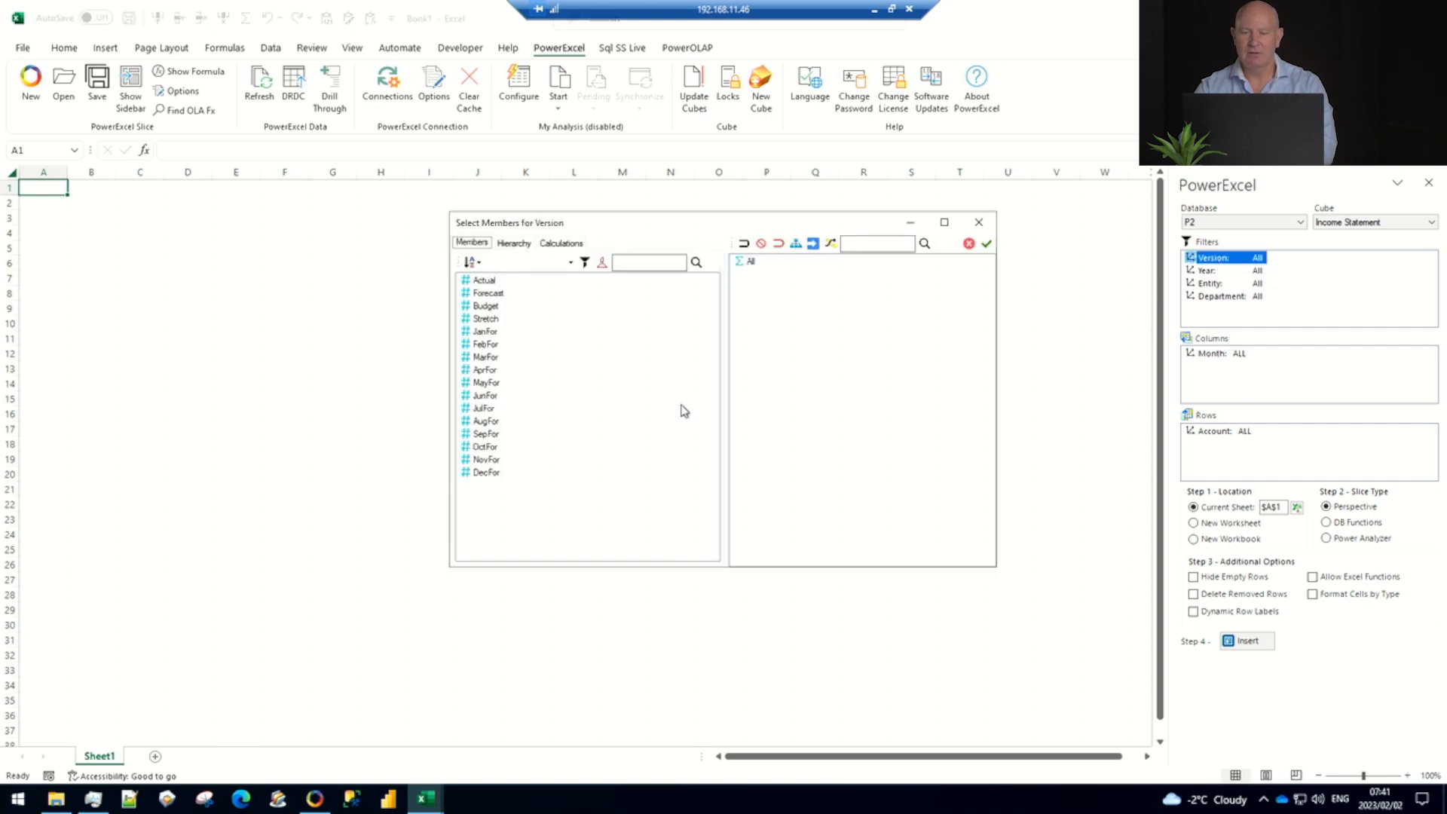
click(493, 281)
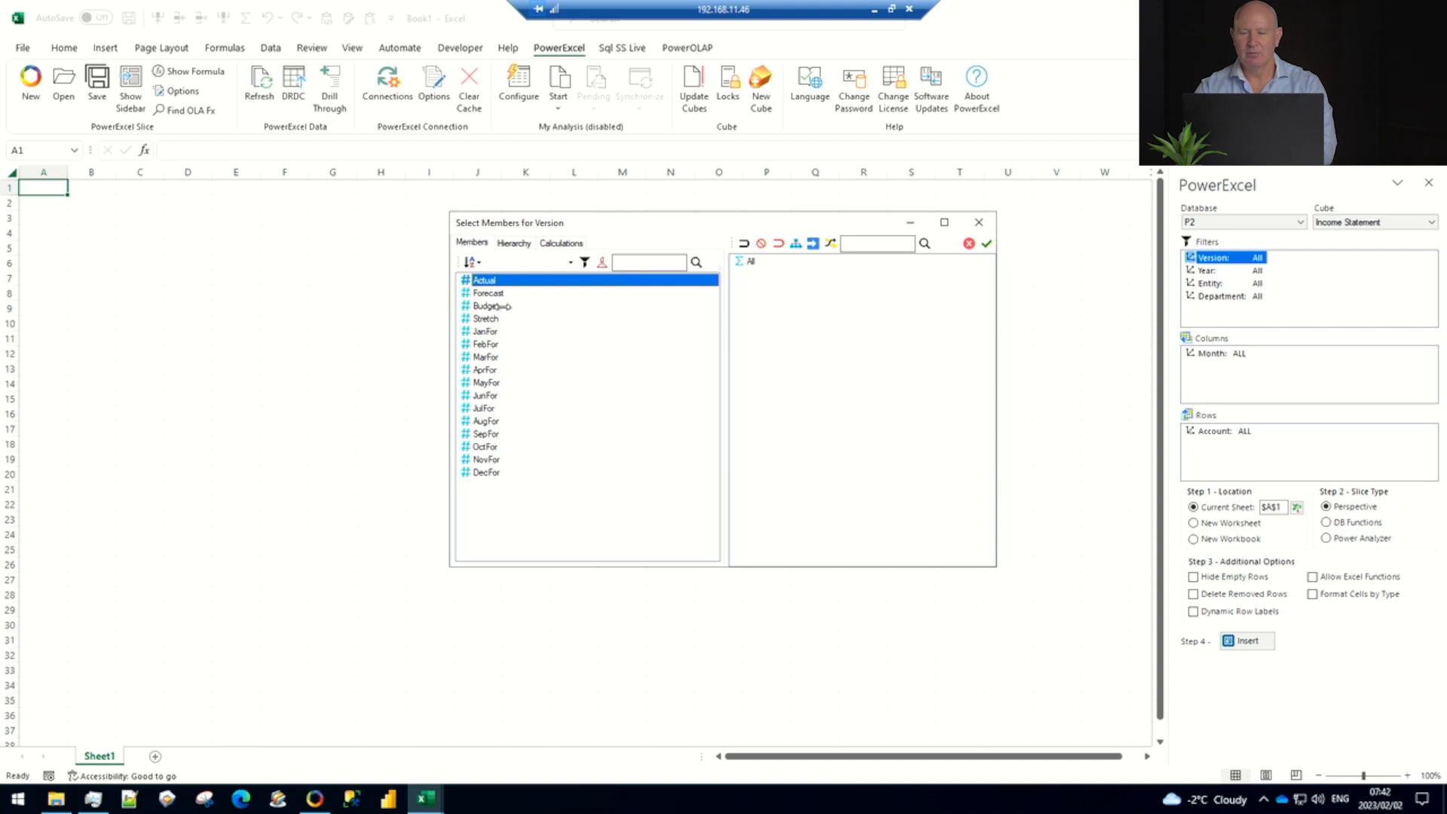
click(761, 243)
drag(518, 285, 872, 268)
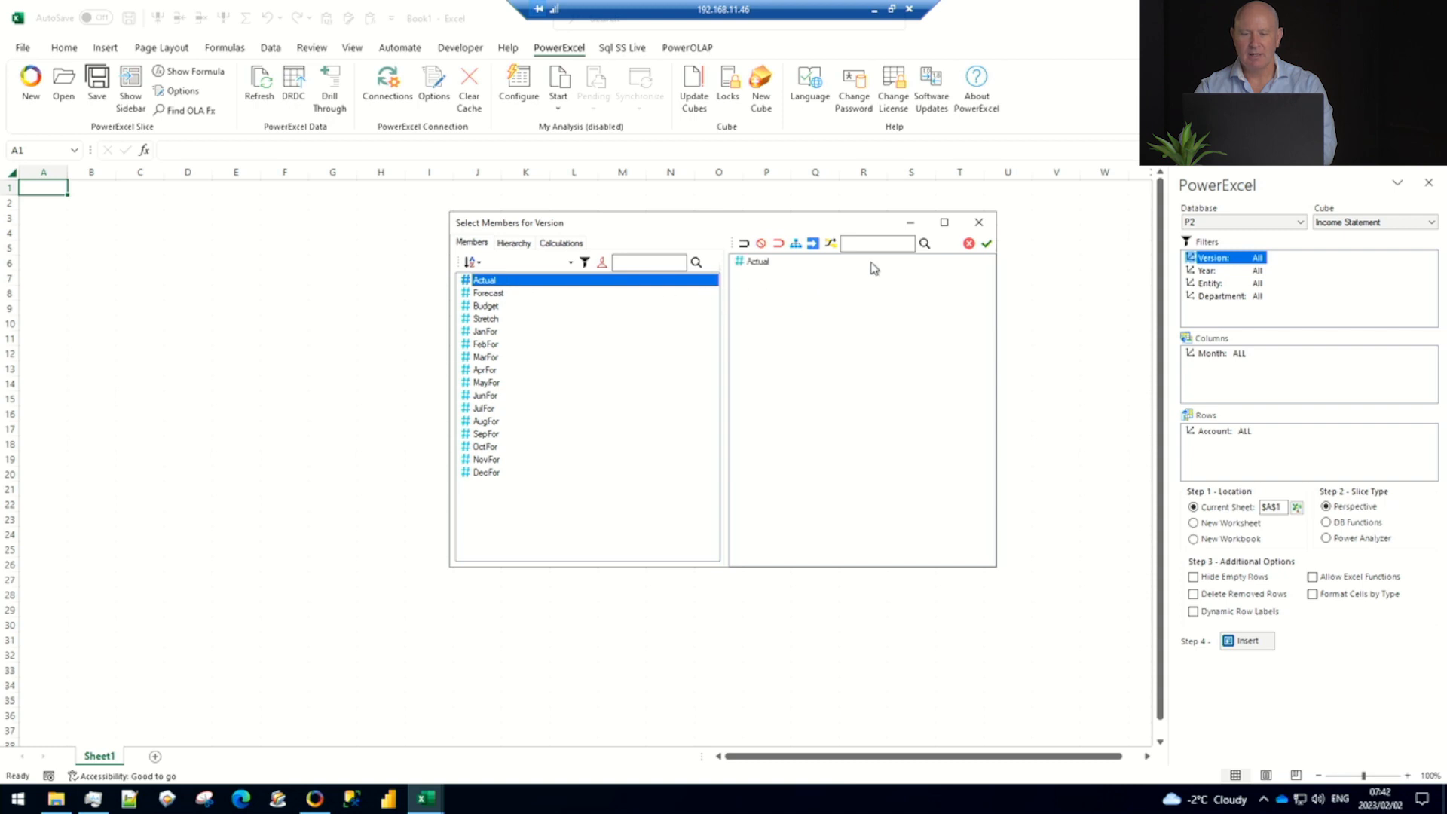
click(987, 245)
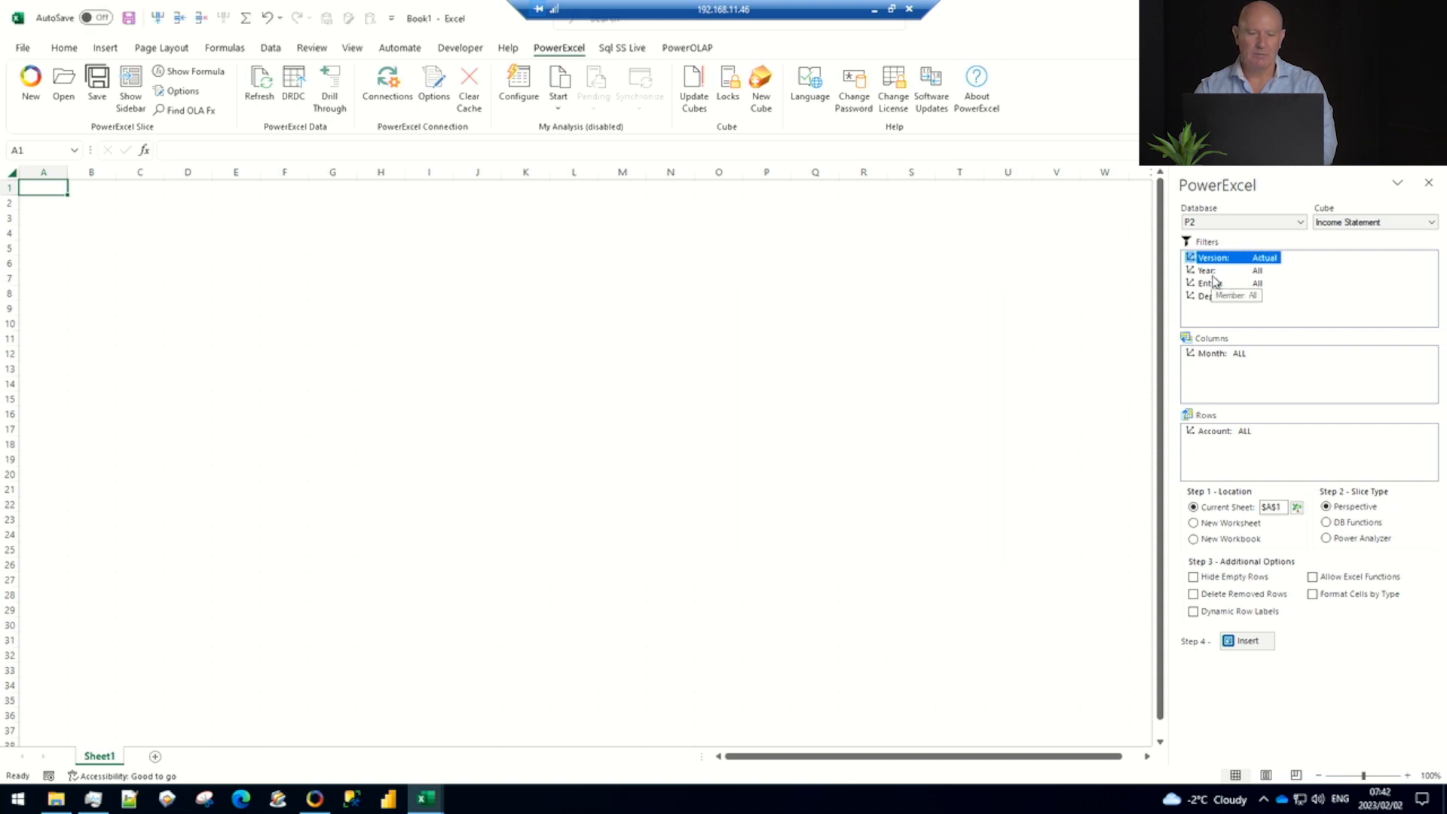
Replace All with 2019 as the selected member of the slice's Year filter
double_click(1210, 270)
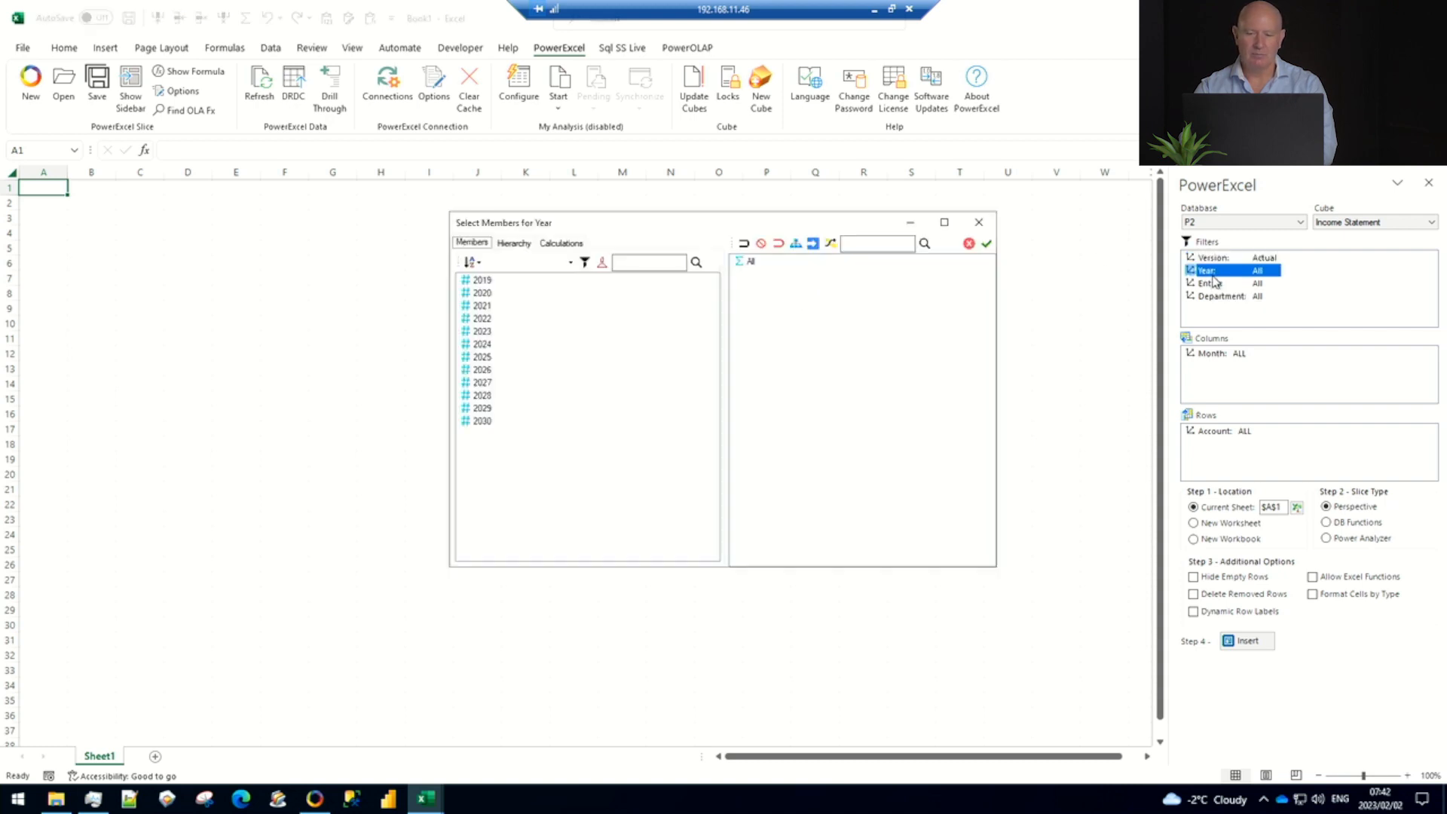
click(484, 282)
right_click(484, 285)
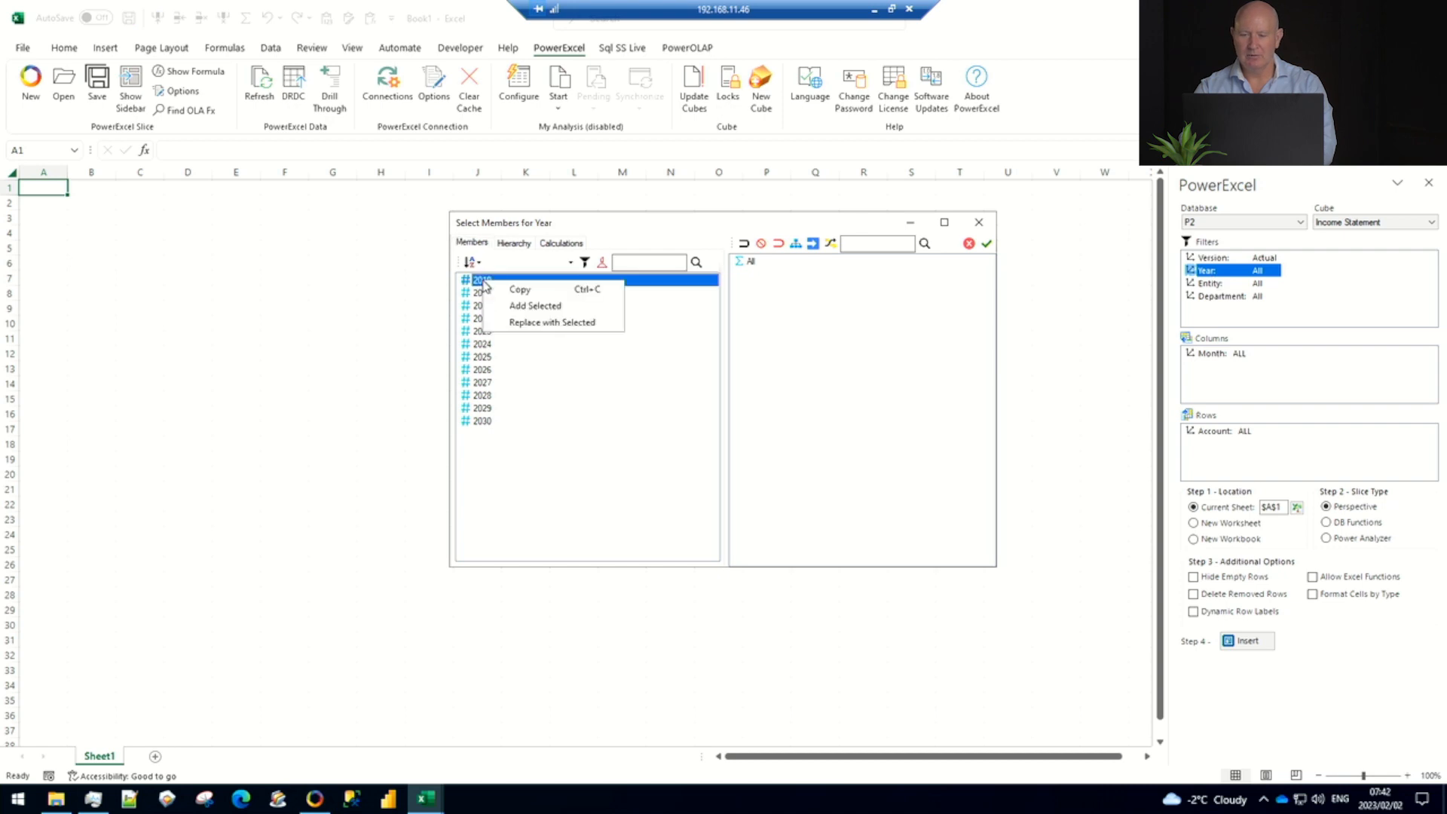
click(539, 321)
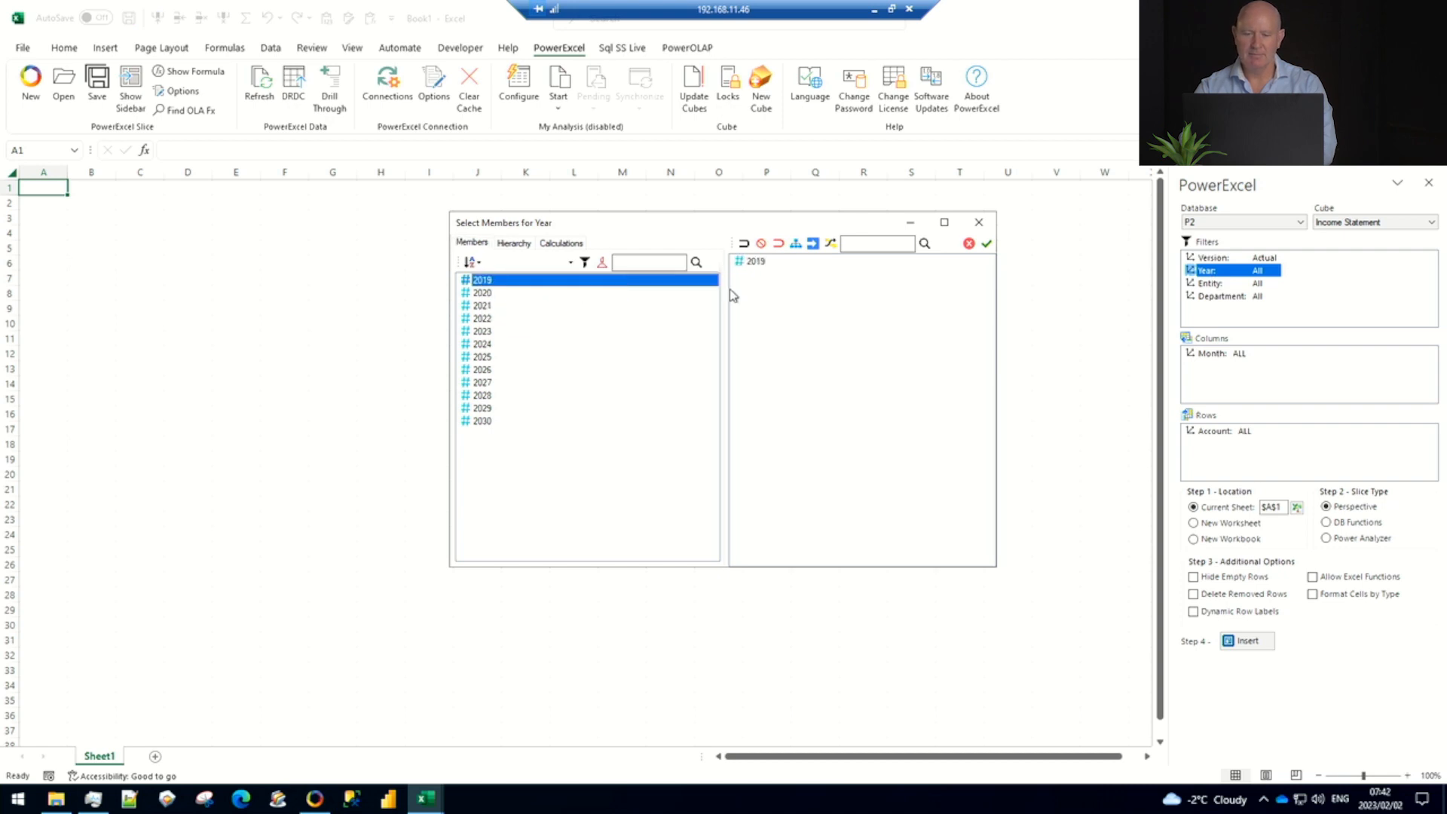
click(986, 244)
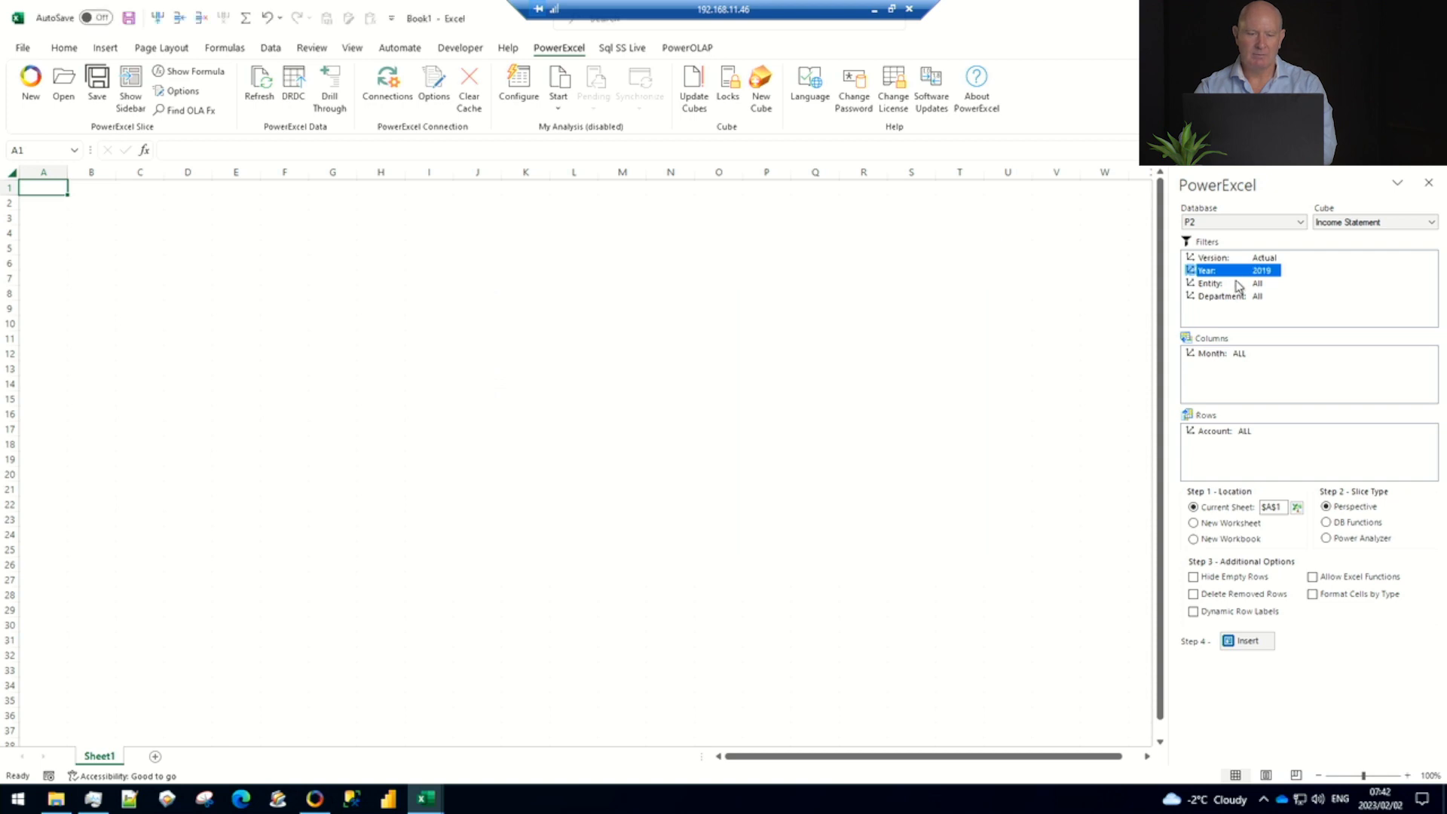
Replace All with Entity B as the selected member of the slice's Entity filter
double_click(1238, 284)
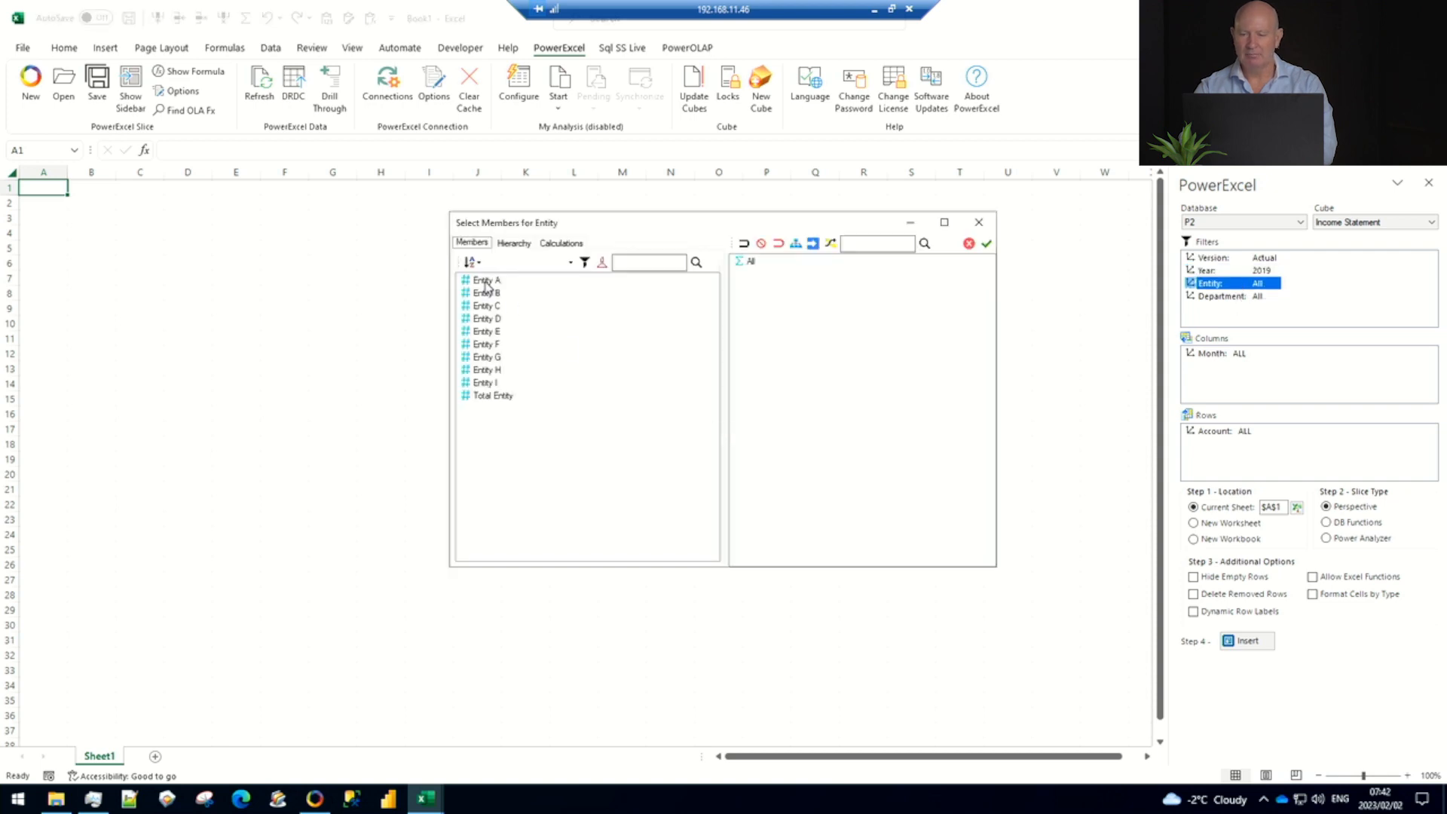
click(490, 294)
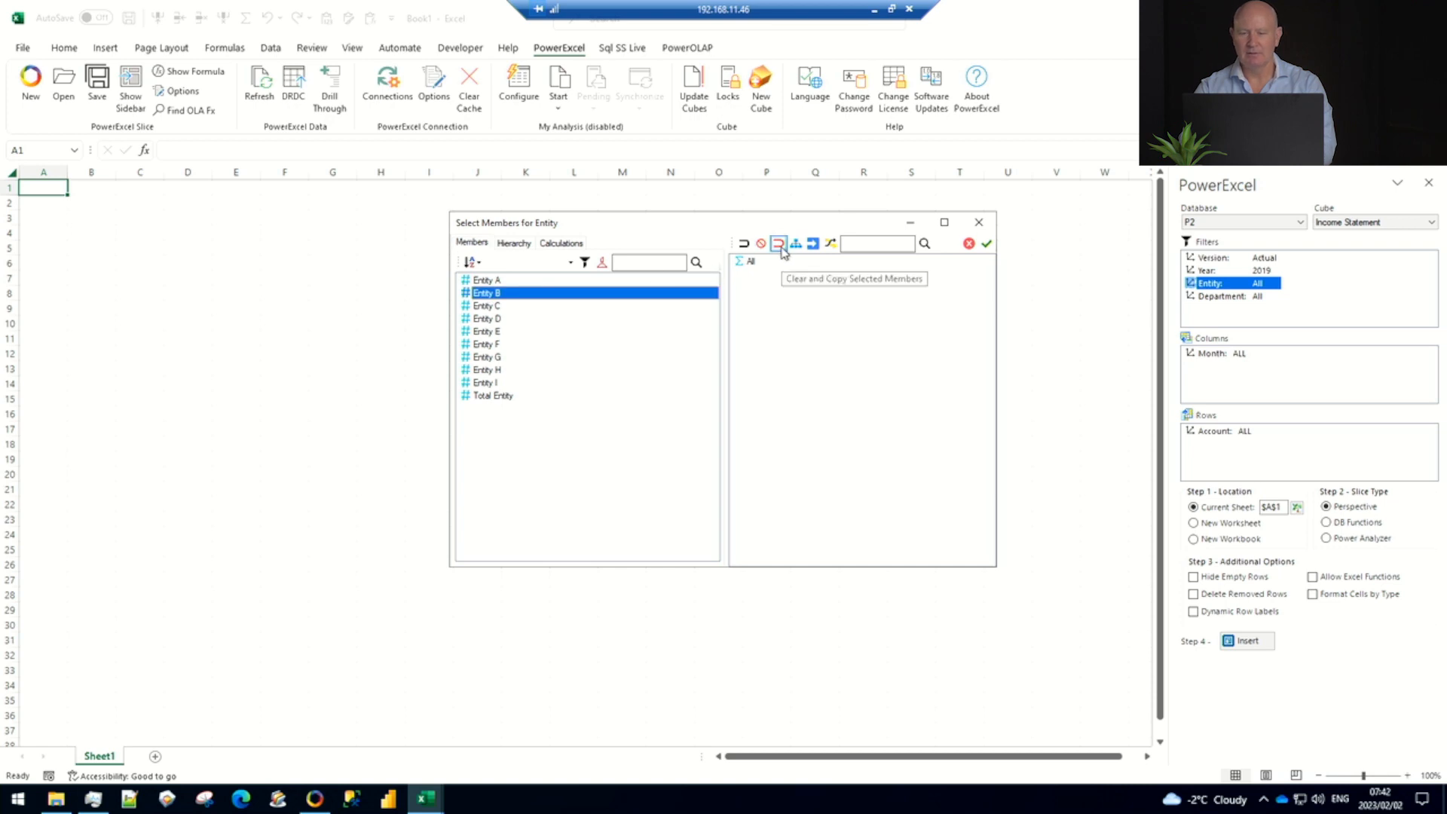
click(782, 247)
click(987, 244)
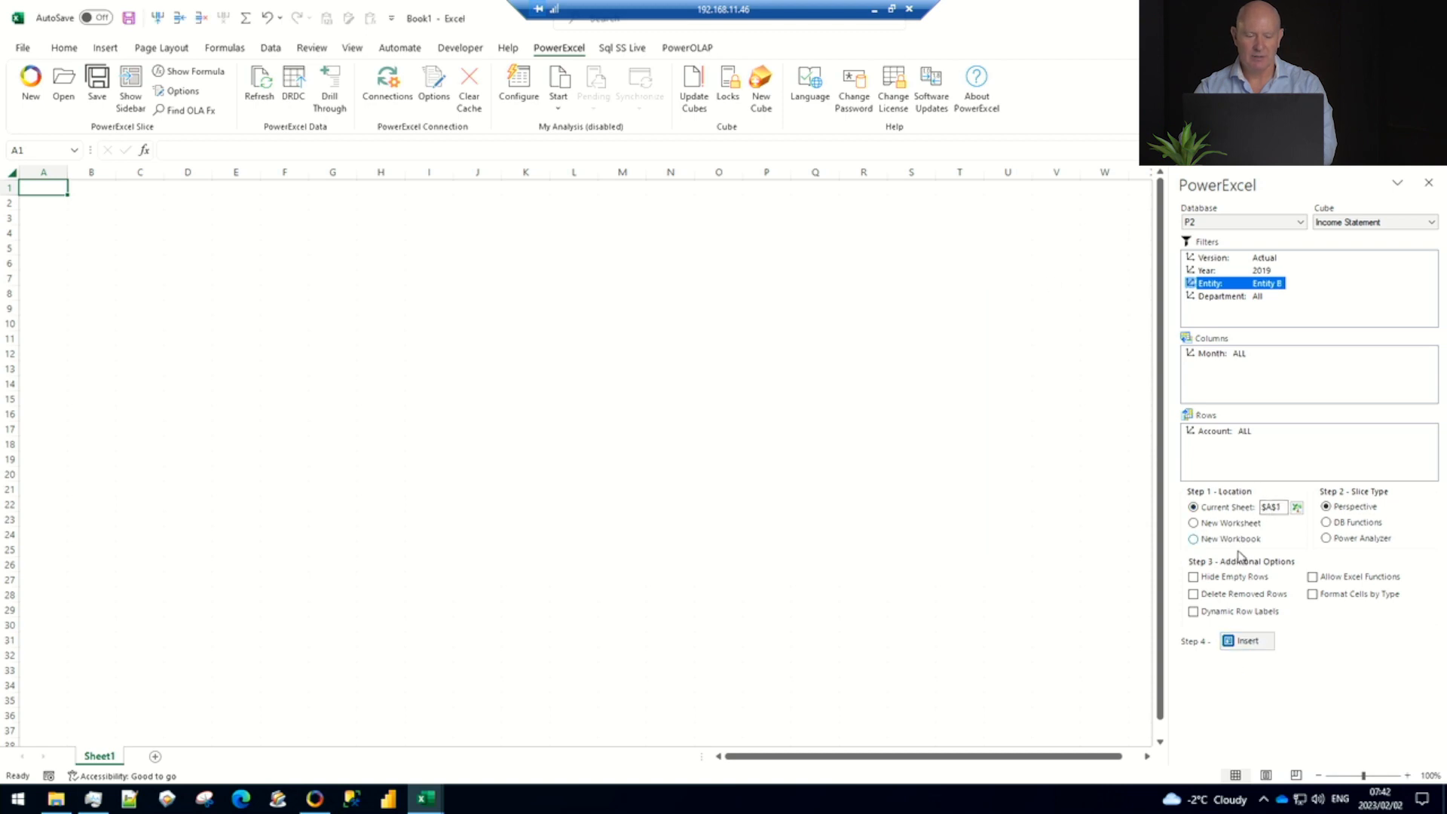
Insert the slice as a Perspective at cell A1 of the current sheet and widen column A to fit the account names
click(1251, 640)
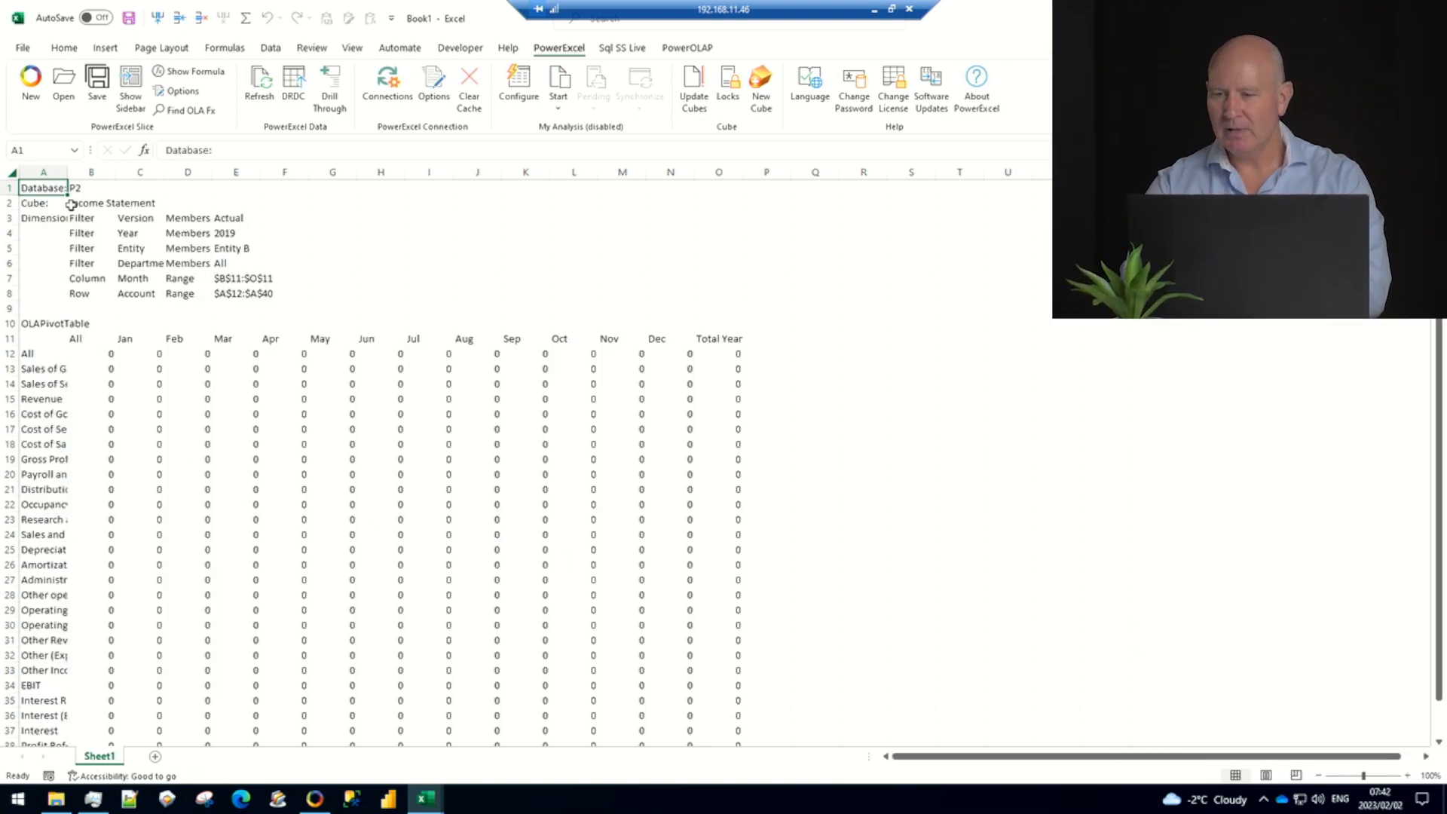
drag(65, 171, 139, 171)
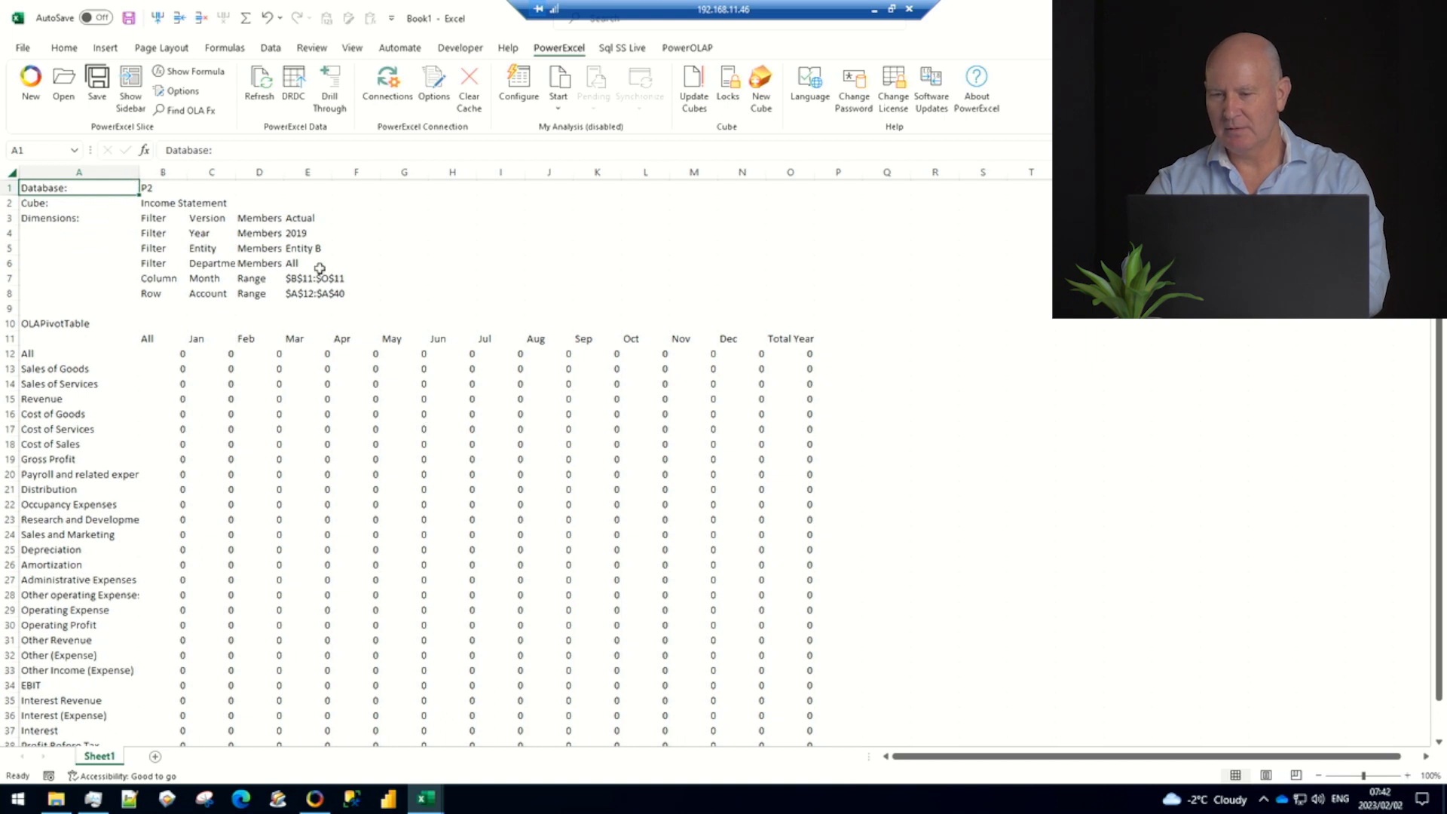
Replace Entity B with Entity C as the selected member of the slice's Entity filter in cell E5
double_click(306, 249)
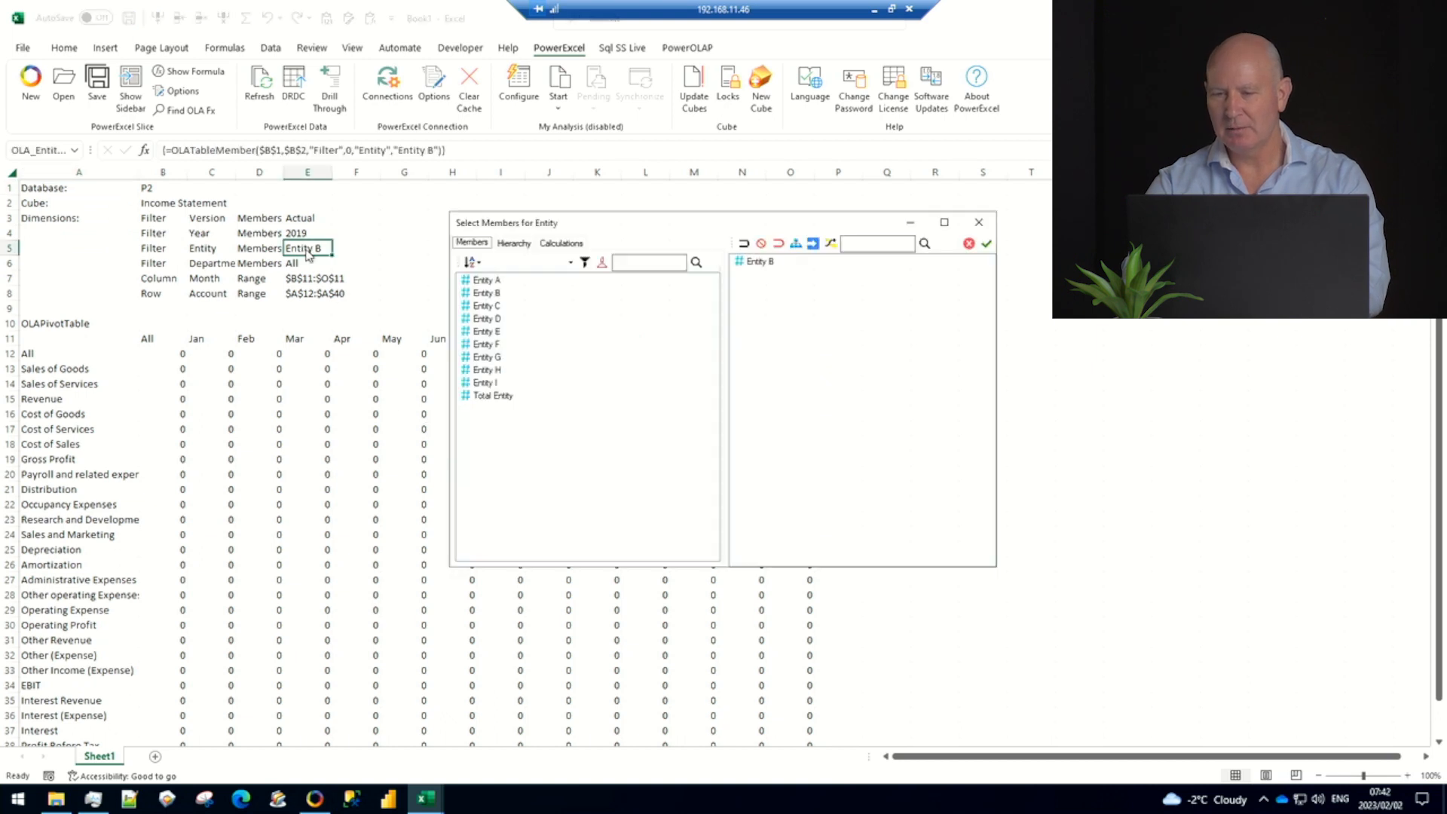
click(488, 308)
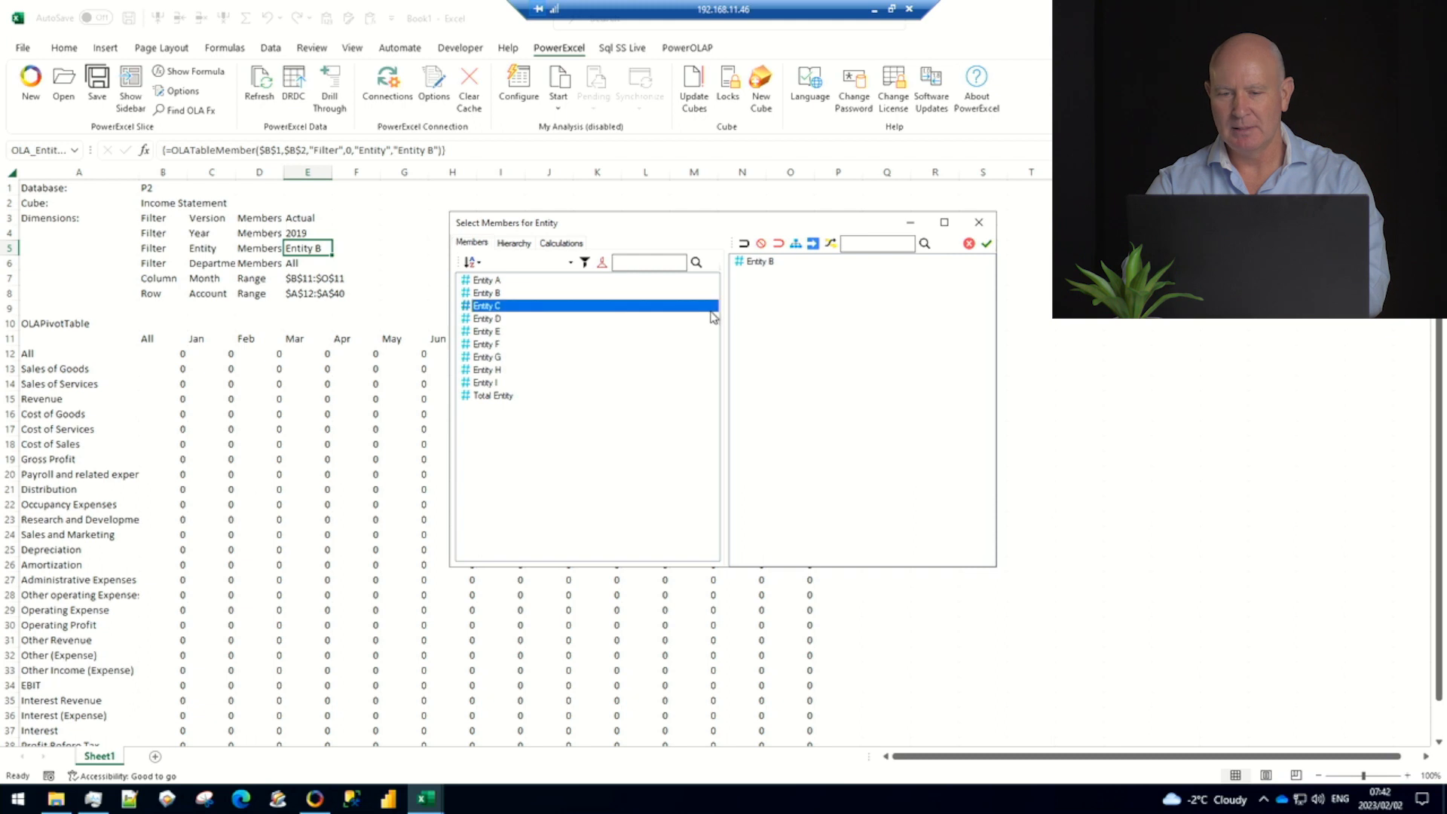
click(778, 243)
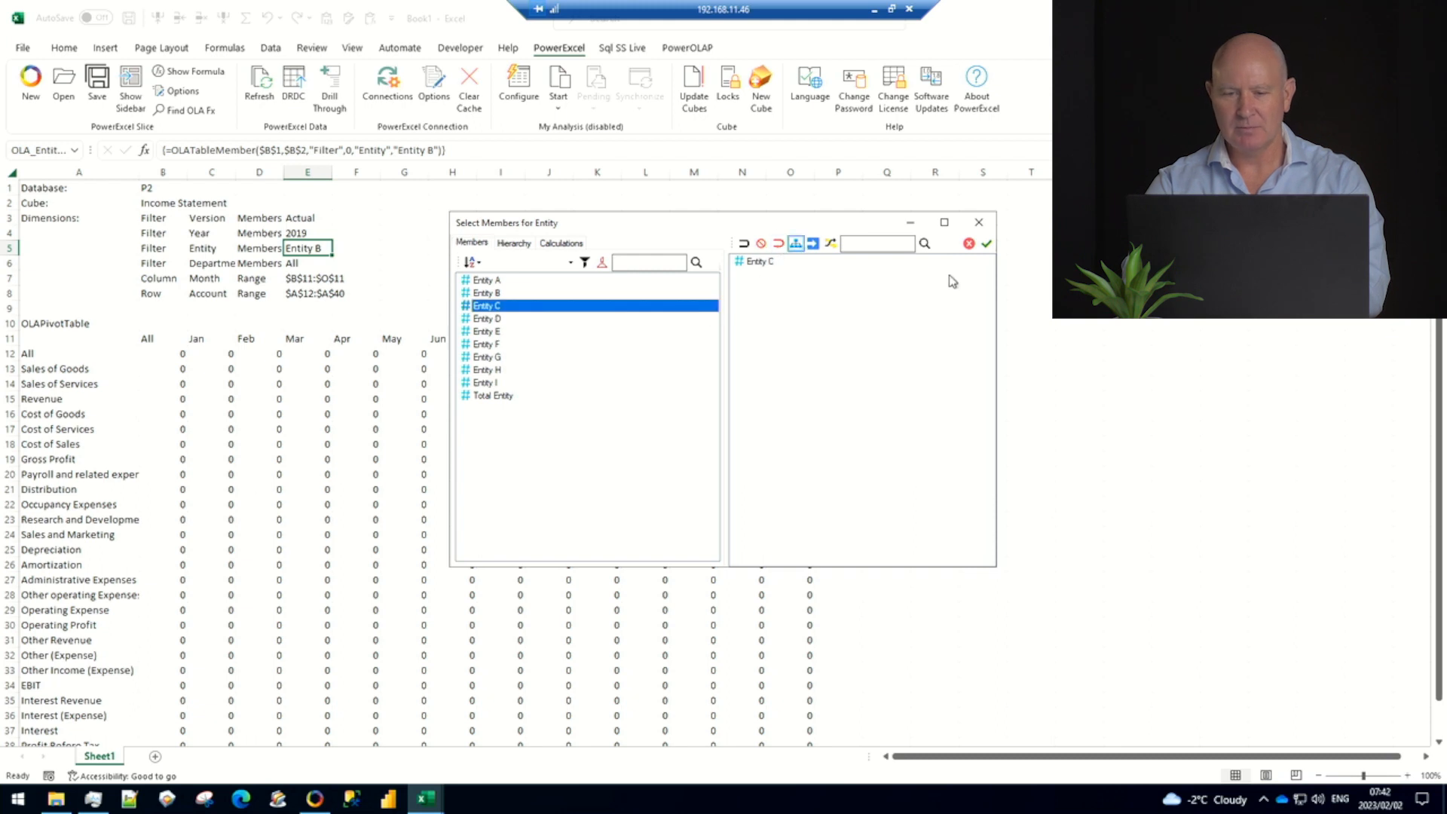
click(986, 244)
click(1101, 443)
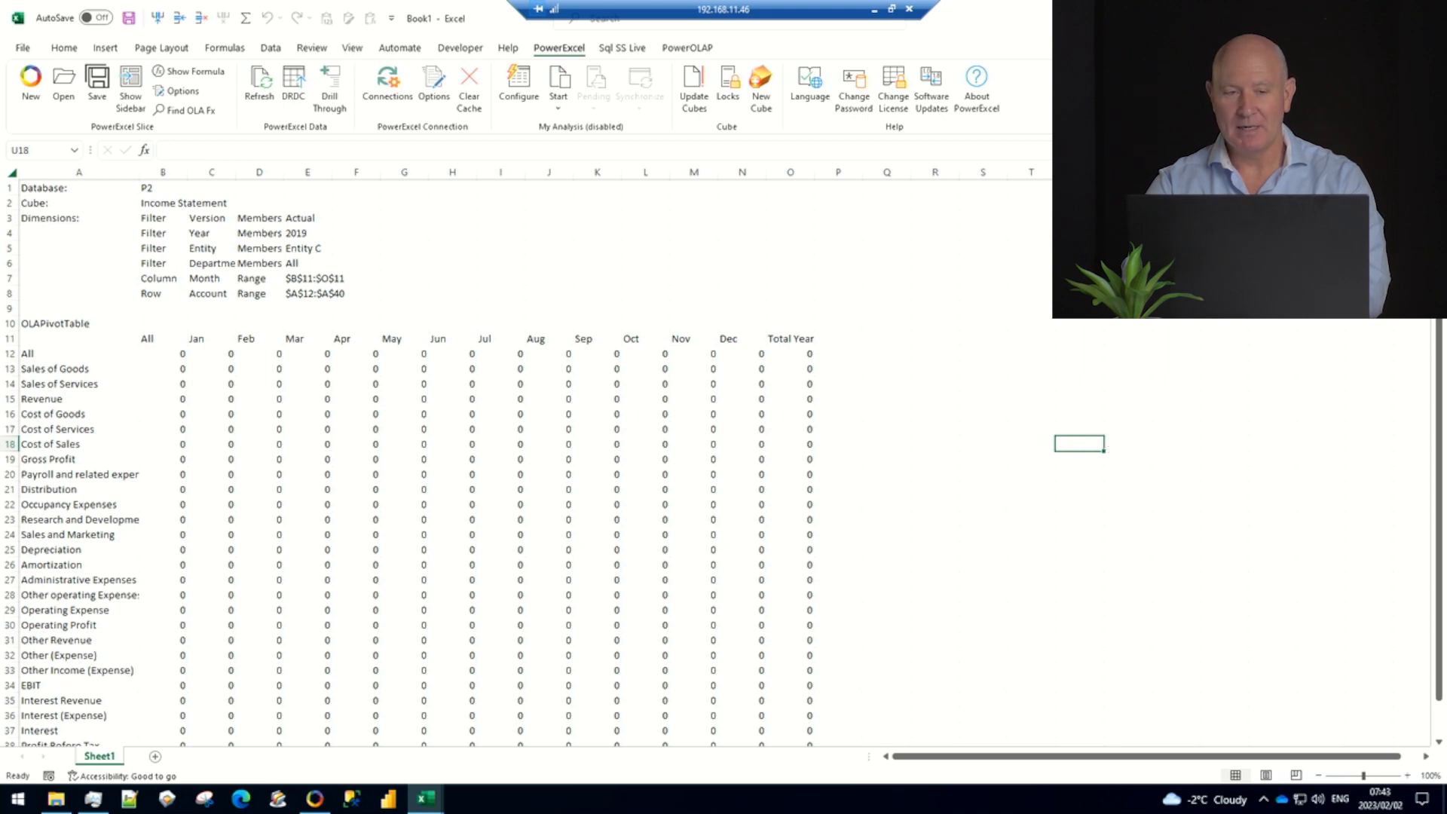
Close the Book1 workbook without saving it and switch to the database modeler showing the P2 database
key(ctrl+w)
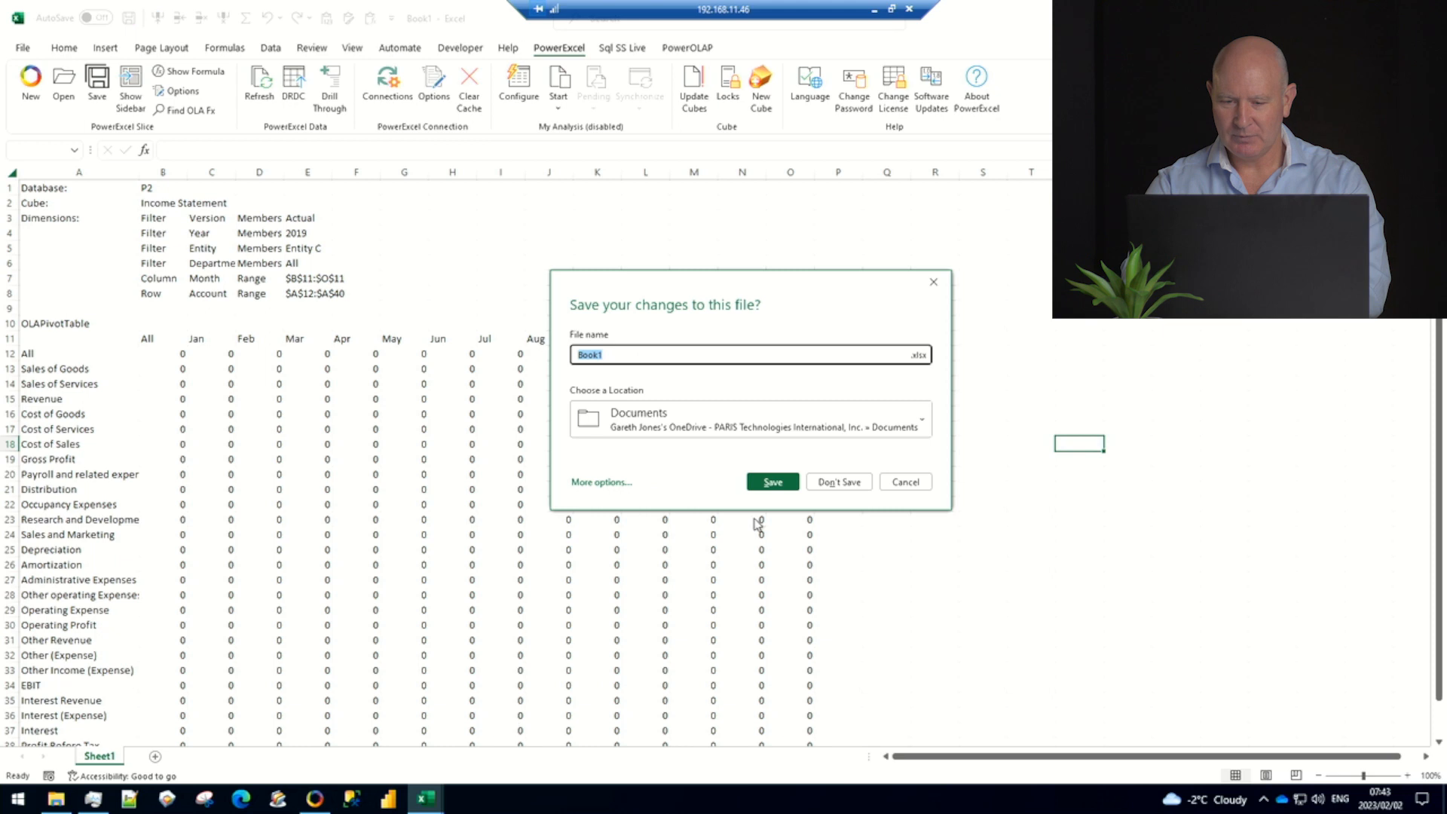
click(851, 483)
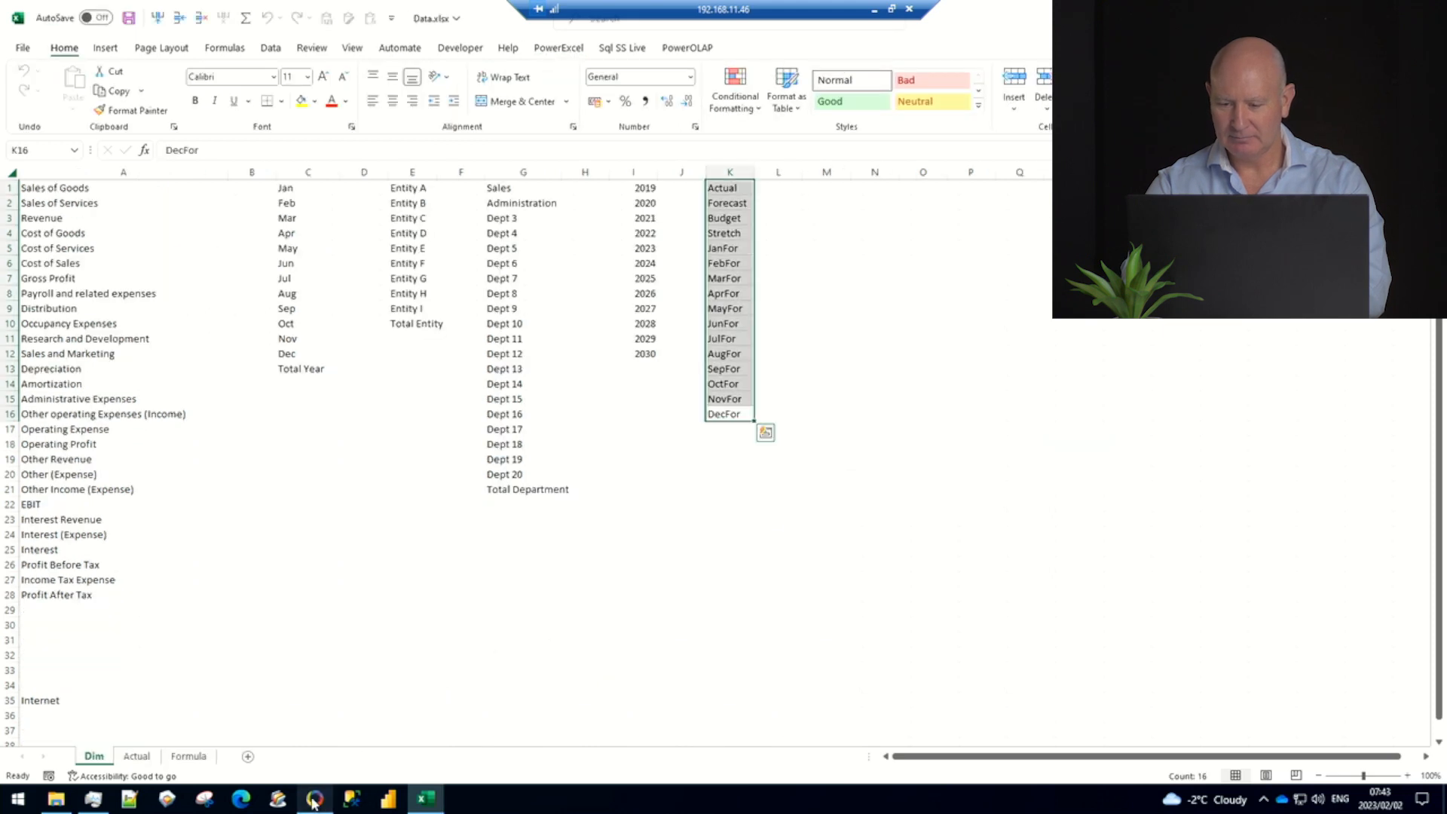
click(315, 799)
Build the Month dimension's hierarchy with Total Year at the top and Jan to Dec as its children, and save it
right_click(103, 262)
click(145, 273)
double_click(409, 329)
click(450, 315)
shift+click(407, 175)
drag(411, 213, 812, 189)
click(19, 64)
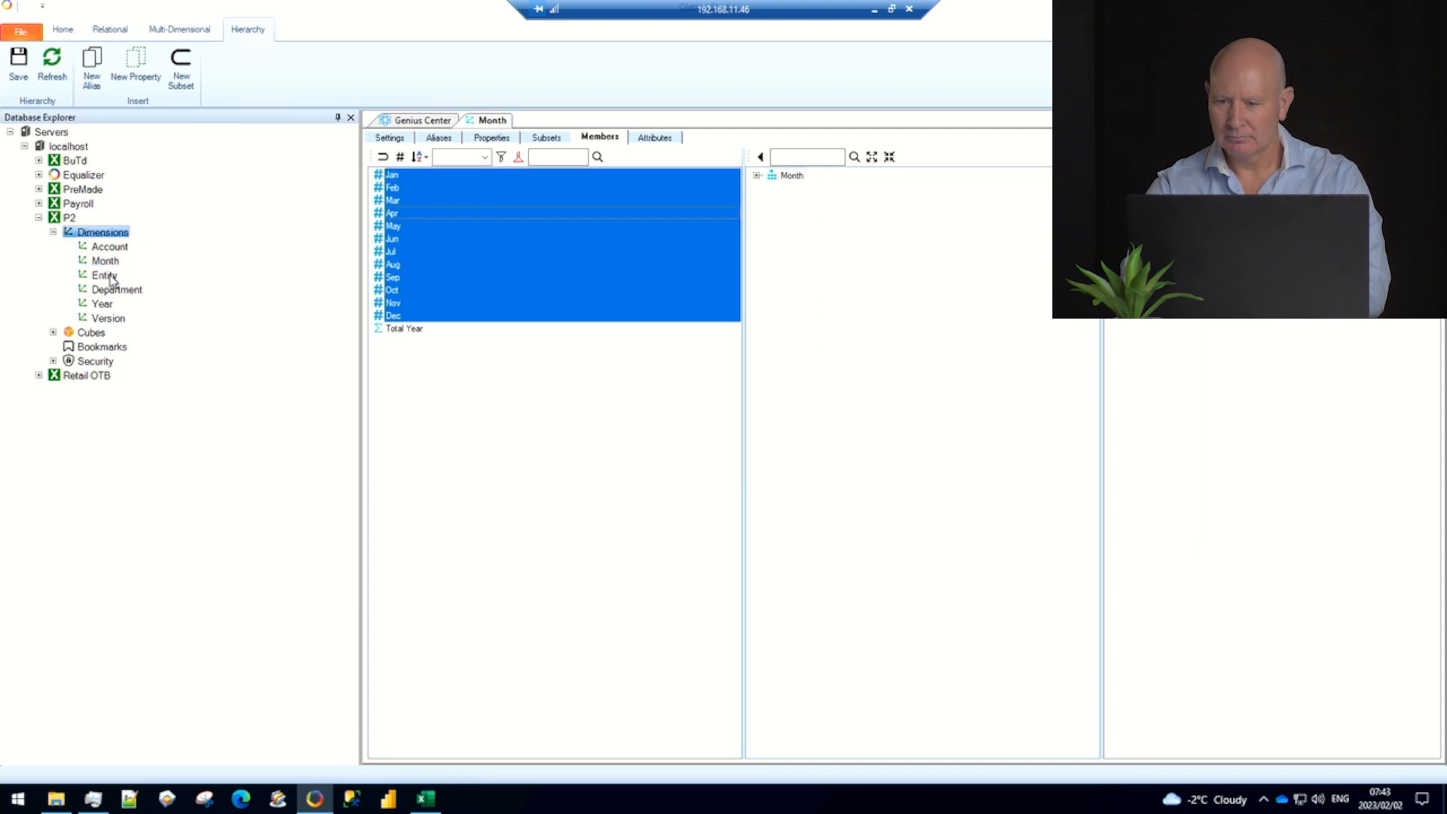
Build the Entity dimension's hierarchy with Total Entity at the top and Entity A to Entity I as its children, and save it
right_click(109, 276)
click(147, 289)
click(600, 137)
click(402, 290)
double_click(404, 290)
click(398, 277)
shift+click(398, 176)
drag(400, 215, 822, 193)
click(19, 64)
Build the Department dimension's hierarchy with Total Department as parent of Sales, Administration and Dept 3 to Dept 20, and save it
right_click(113, 289)
click(151, 299)
drag(418, 430, 798, 190)
click(413, 418)
shift+click(399, 176)
drag(403, 213, 822, 191)
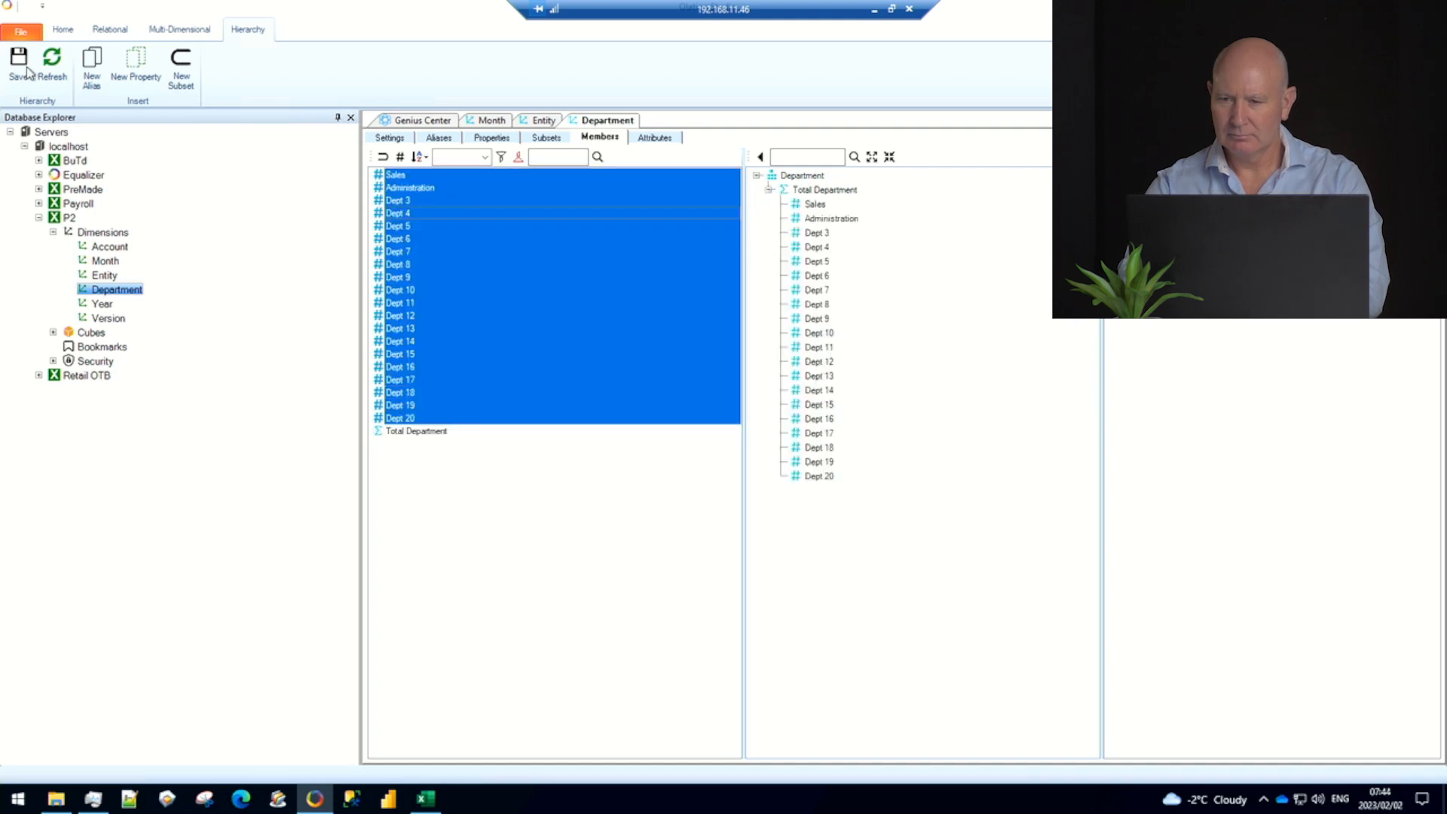
click(21, 64)
Add Revenue, Cost of Sales, Gross Profit, Operating Expense, Operating Profit, Other Income (Expense), EBIT, Interest, Profit Before Tax, Income Tax Expense and Profit After Tax under Account
right_click(115, 247)
click(151, 256)
click(600, 137)
click(403, 201)
ctrl+click(406, 238)
ctrl+click(405, 251)
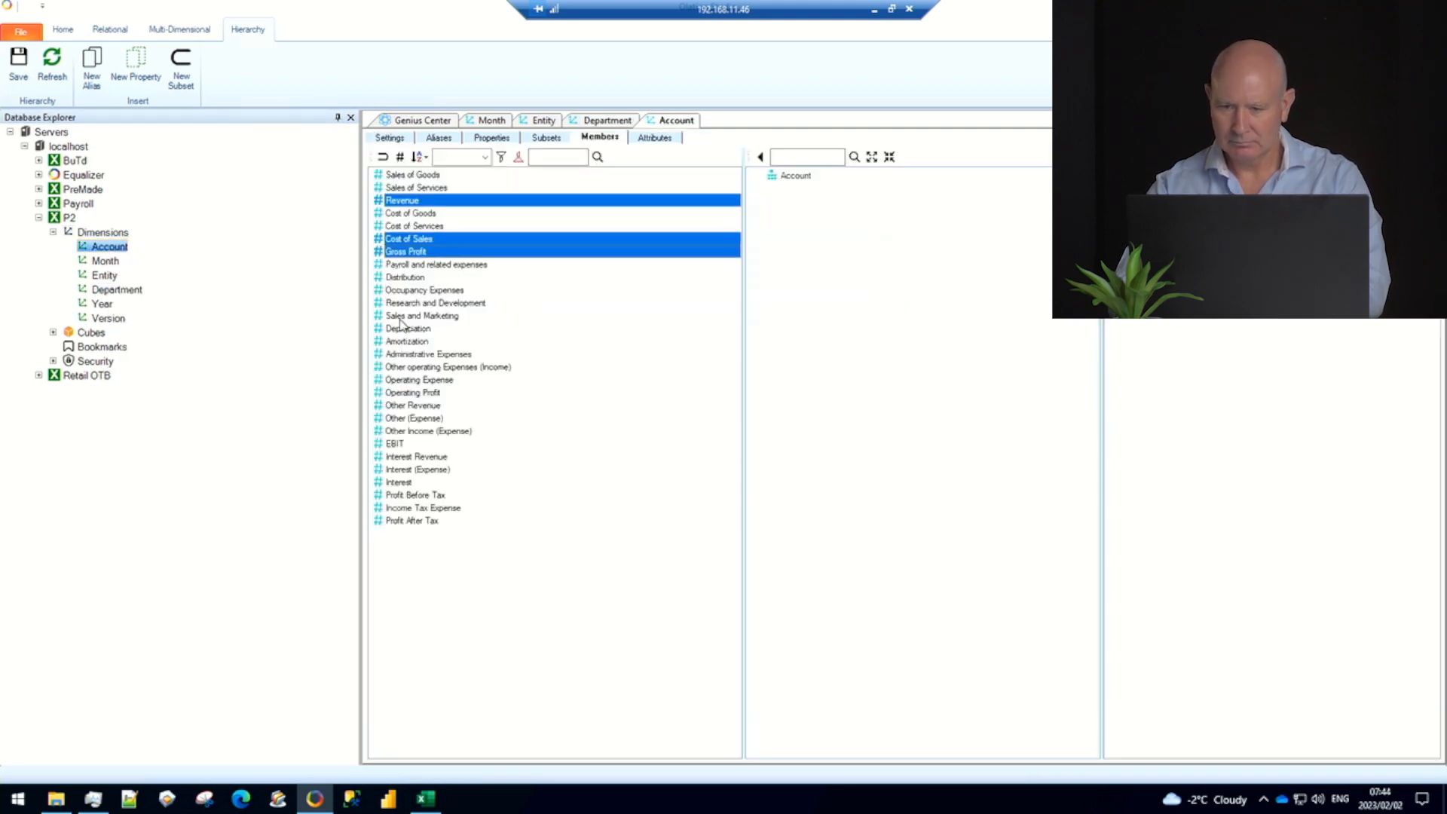
ctrl+click(416, 383)
ctrl+click(416, 393)
ctrl+click(410, 431)
ctrl+click(398, 444)
ctrl+click(396, 483)
ctrl+click(398, 495)
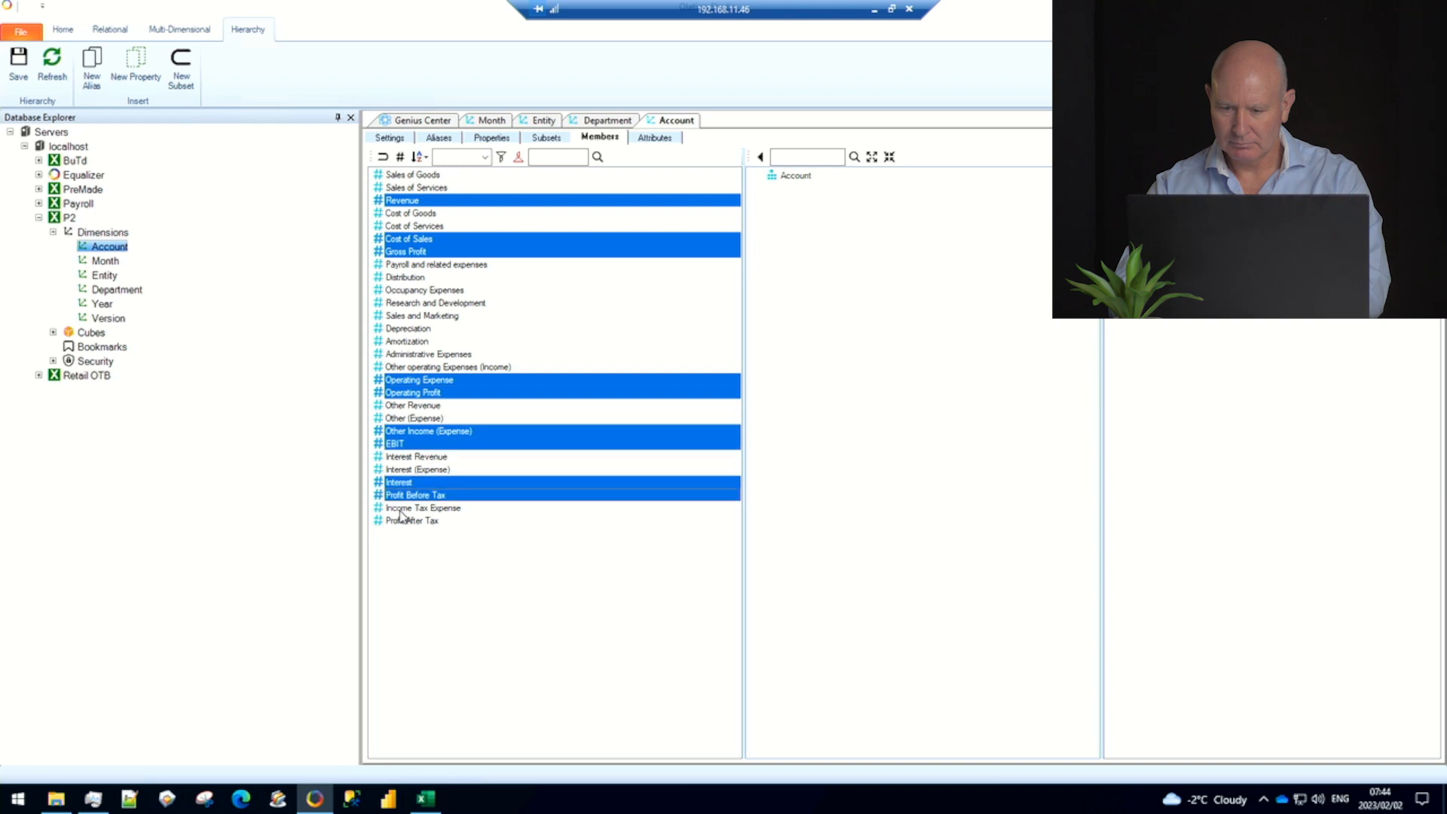
ctrl+click(401, 508)
ctrl+click(401, 520)
drag(664, 204, 796, 176)
Place Sales of Goods and Sales of Services under Revenue, and Cost of Goods and Cost of Services under Cost of Sales
click(412, 175)
shift+click(416, 187)
drag(416, 187, 809, 189)
click(407, 213)
shift+click(411, 227)
drag(411, 227, 817, 235)
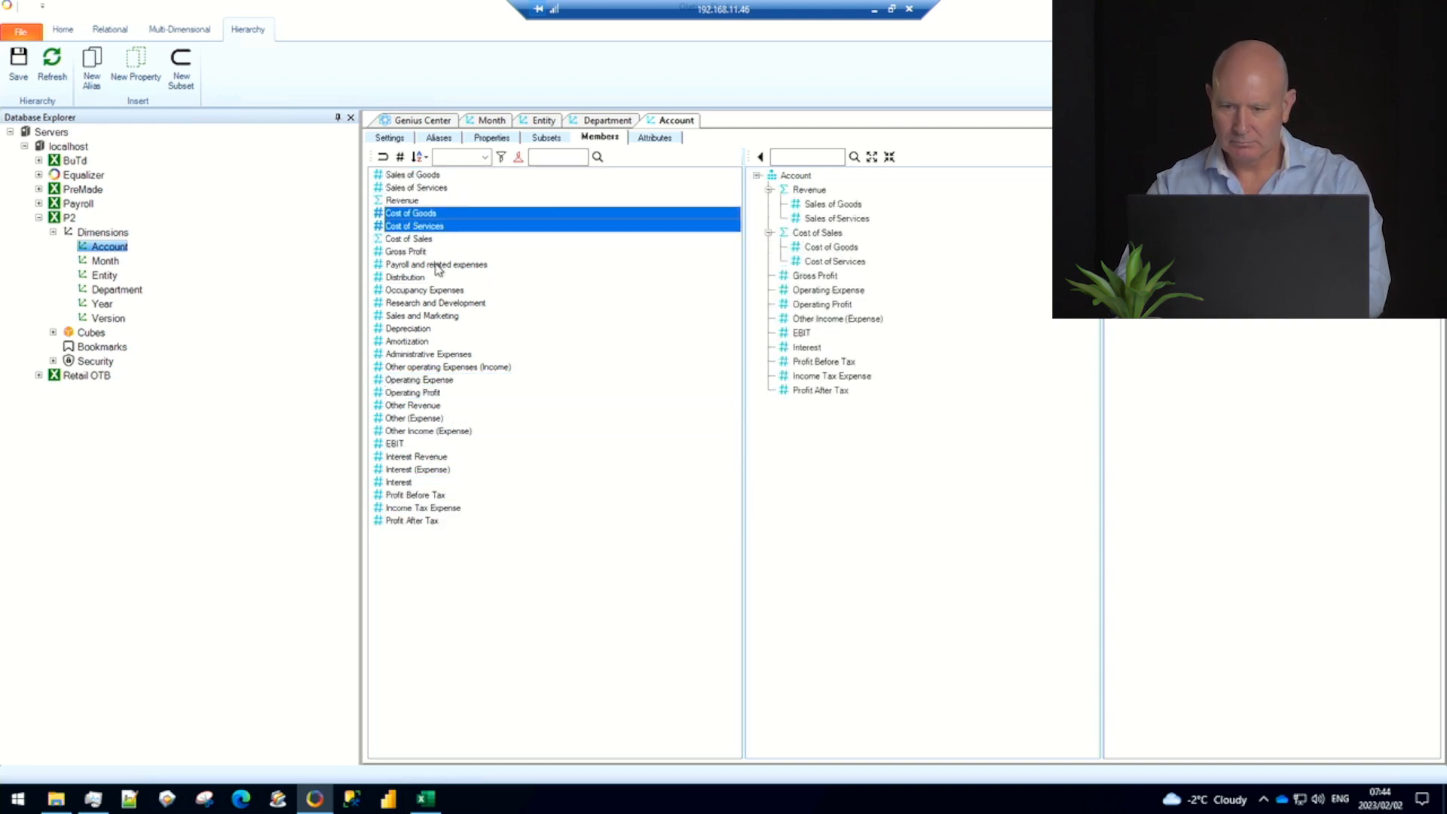
Place the members from Payroll and related expenses through Other operating Expenses (Income) under Operating Expense
click(436, 265)
shift+click(434, 368)
drag(440, 316, 829, 291)
Place Other Revenue and Other (Expense) under Other Income (Expense), and Interest Revenue and Interest (Expense) under Interest
click(413, 405)
shift+click(414, 418)
drag(415, 418, 829, 448)
click(416, 456)
shift+click(418, 470)
drag(418, 470, 806, 504)
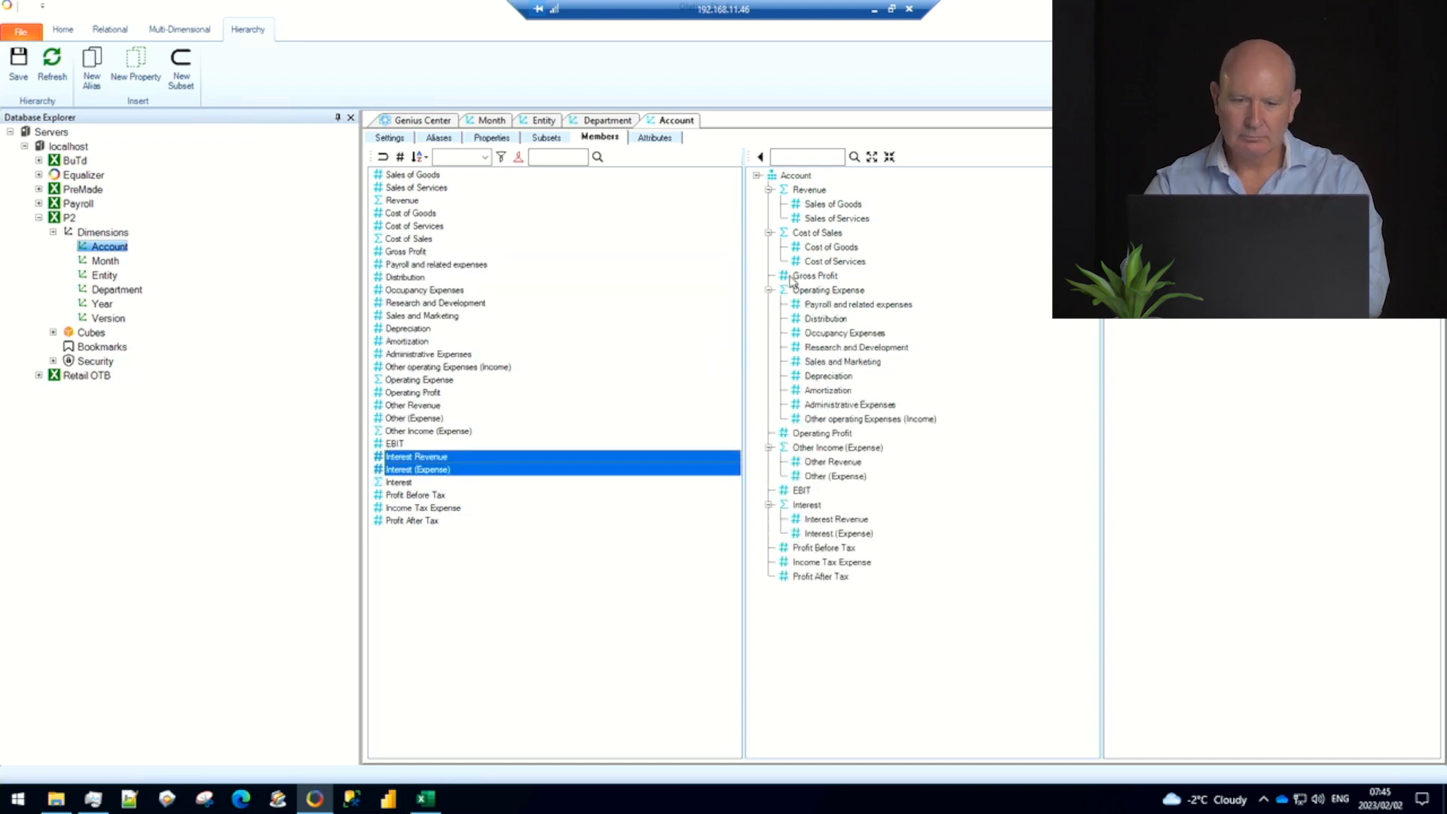
Nest Revenue and Cost of Sales under Gross Profit, and Gross Profit and Operating Expense under Operating Profit
click(769, 232)
click(769, 190)
shift+click(805, 205)
drag(805, 205, 813, 247)
click(769, 233)
click(769, 190)
click(804, 191)
shift+click(807, 203)
Nest Operating Profit and Other Income (Expense) under EBIT, and EBIT and Interest under Profit Before Tax
click(768, 233)
click(822, 189)
shift+click(836, 232)
click(769, 261)
click(799, 191)
shift+click(802, 262)
drag(800, 189, 823, 277)
Nest Profit Before Tax and Income Tax Expense under Profit After Tax and save the Account hierarchy
click(769, 190)
click(806, 191)
shift+click(810, 204)
drag(811, 191, 827, 220)
click(19, 64)
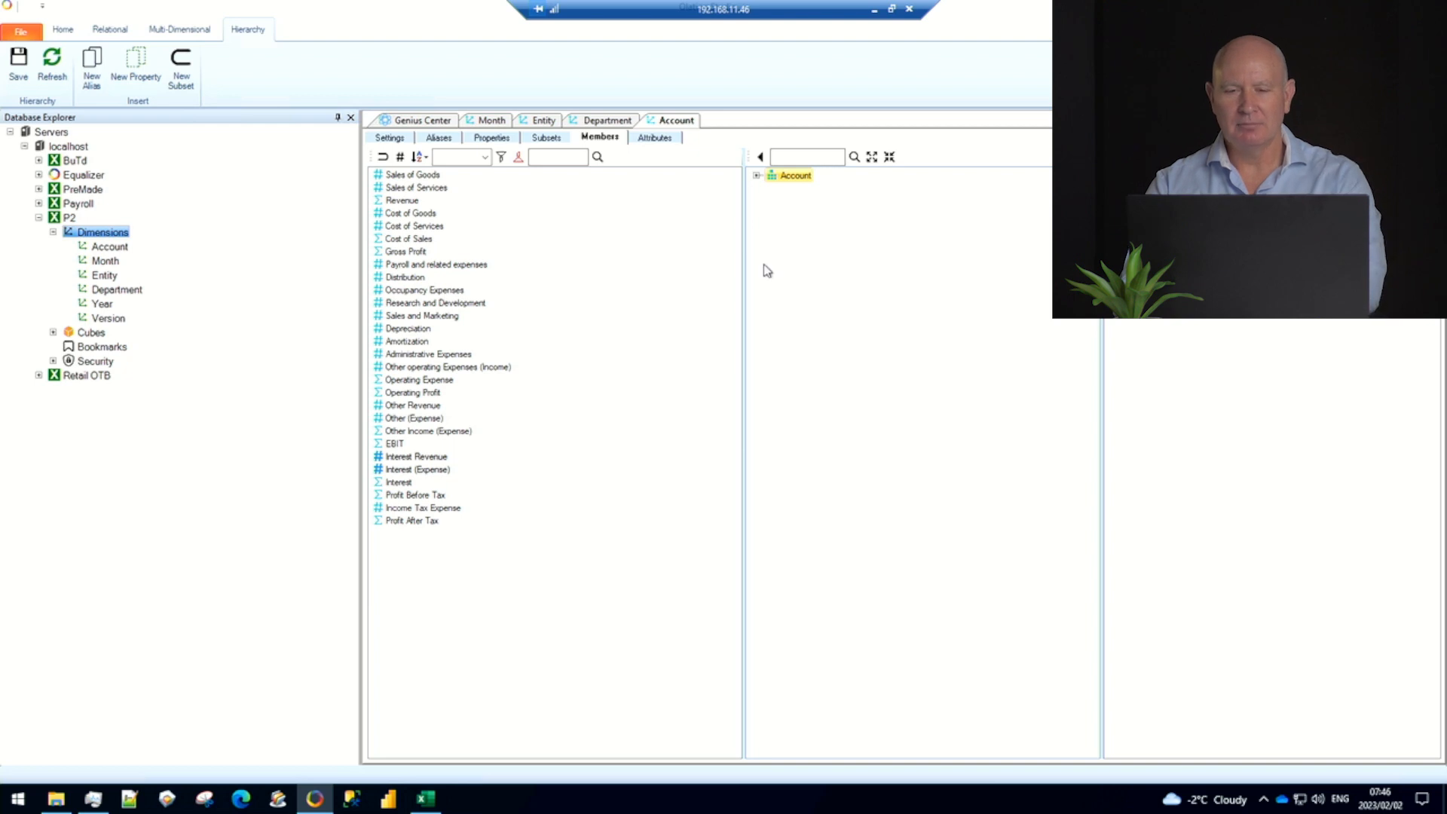
Expand the Account hierarchy down to Gross Profit and set the weight of Cost of Sales to -1
click(756, 176)
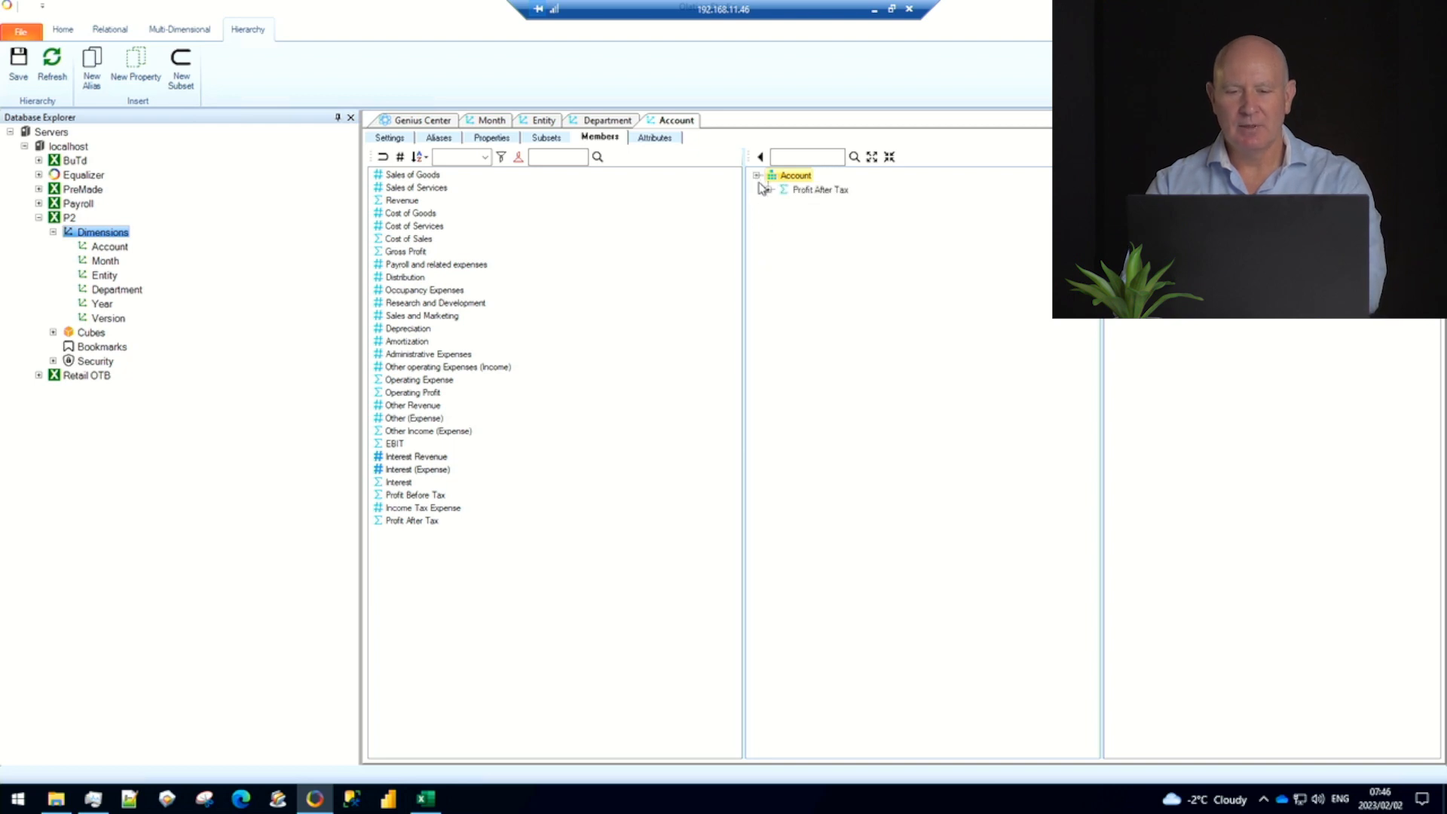
click(768, 189)
click(782, 204)
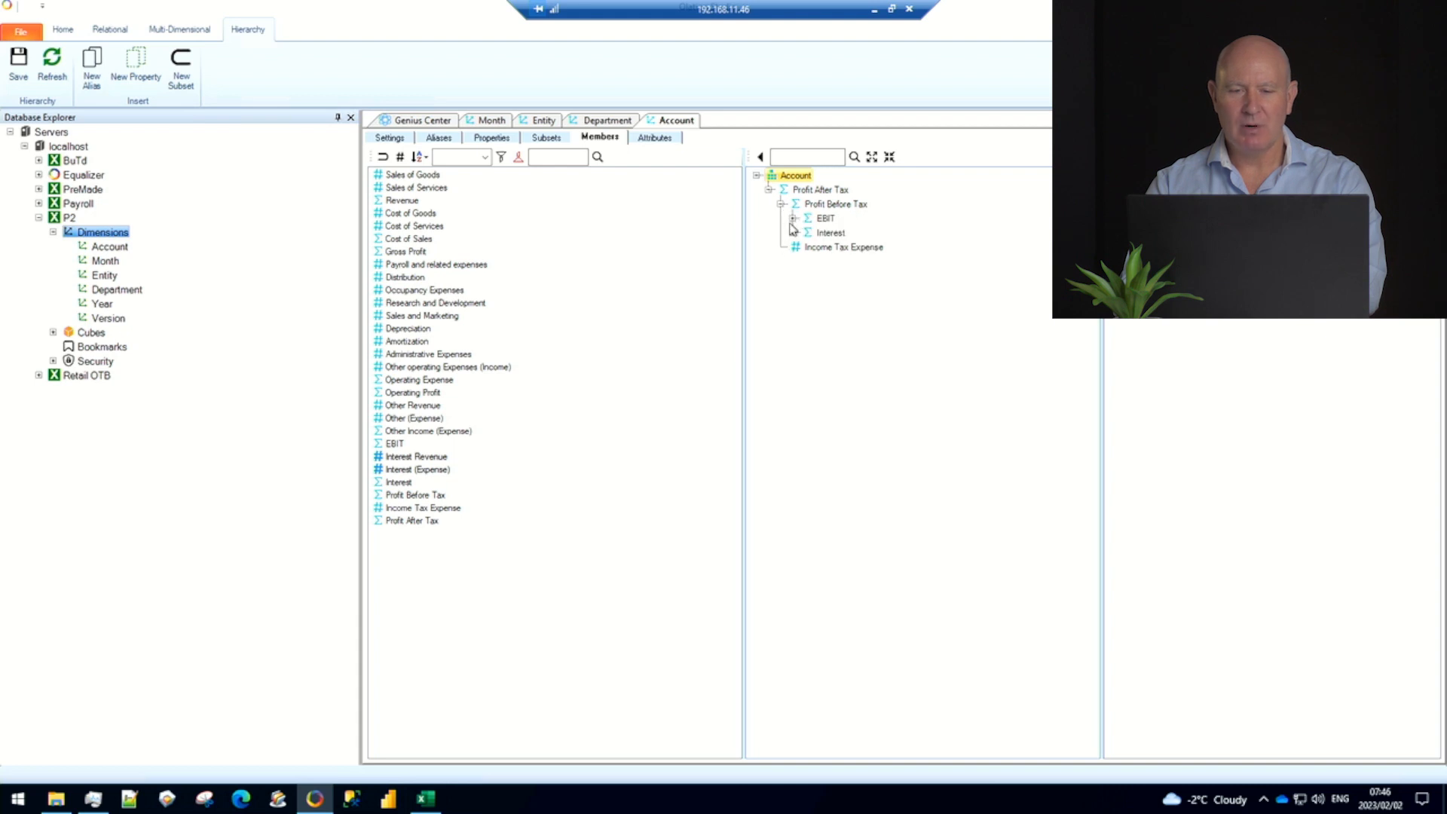
click(793, 219)
click(805, 233)
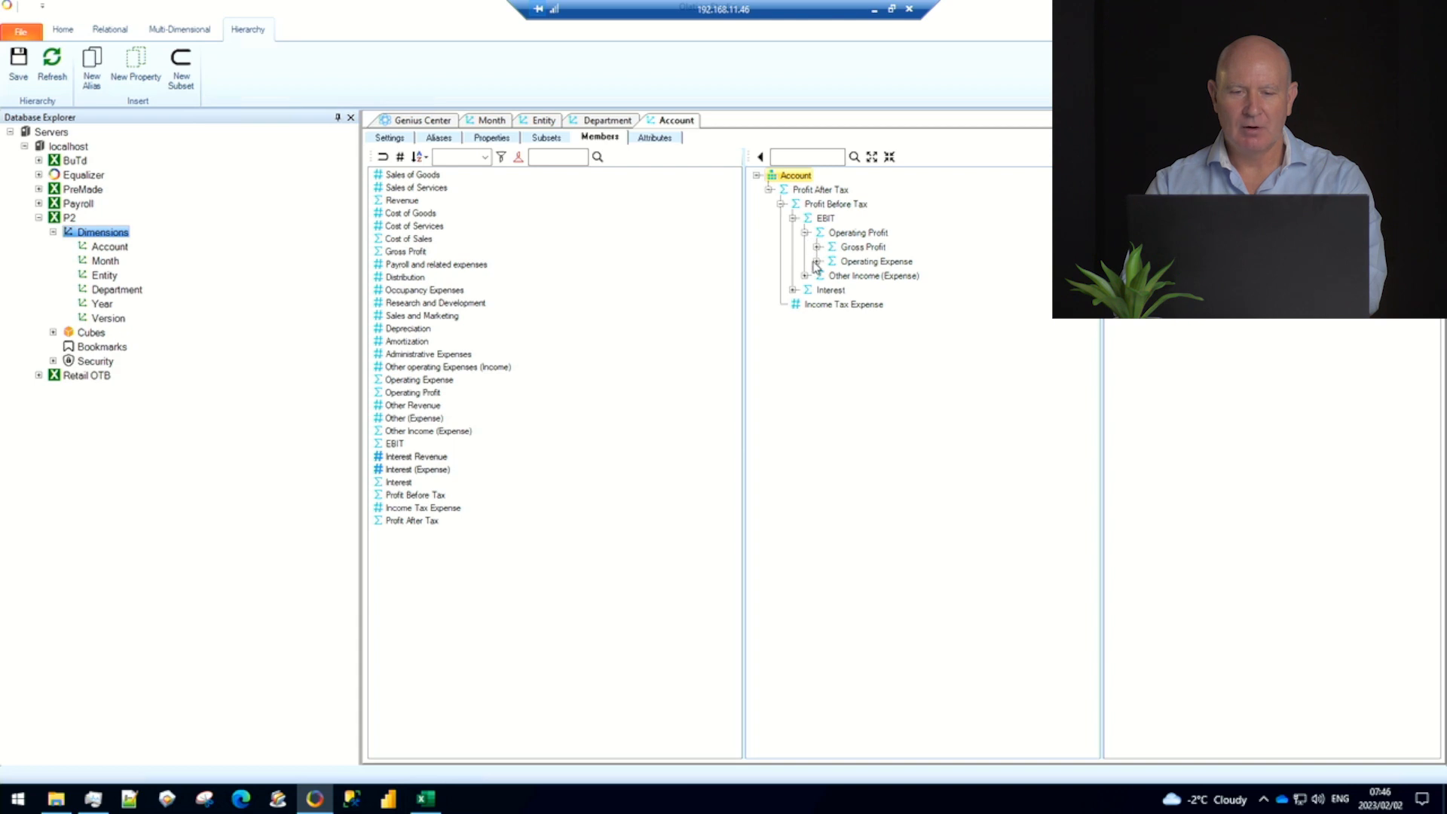
click(817, 247)
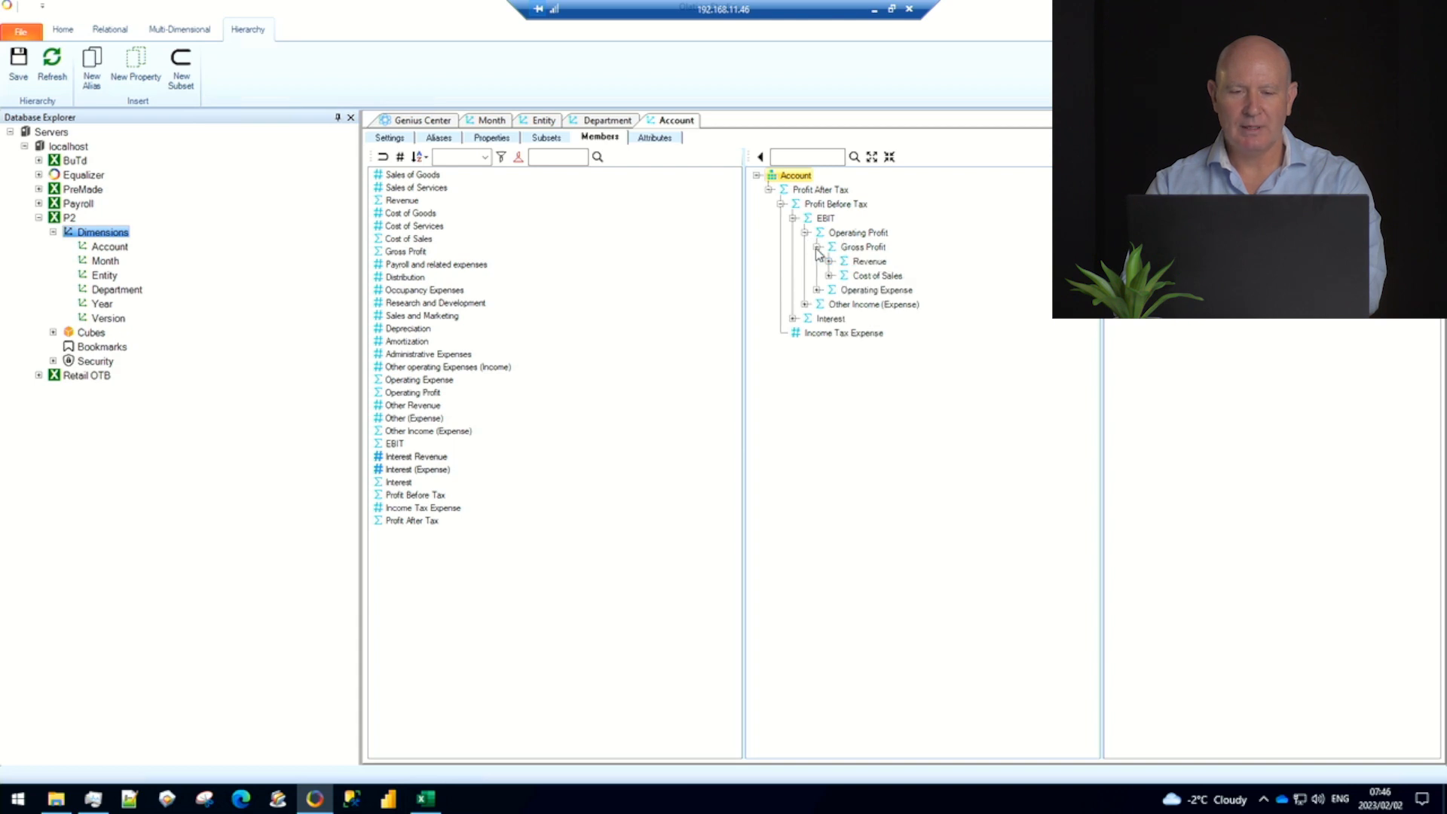
click(871, 280)
right_click(871, 281)
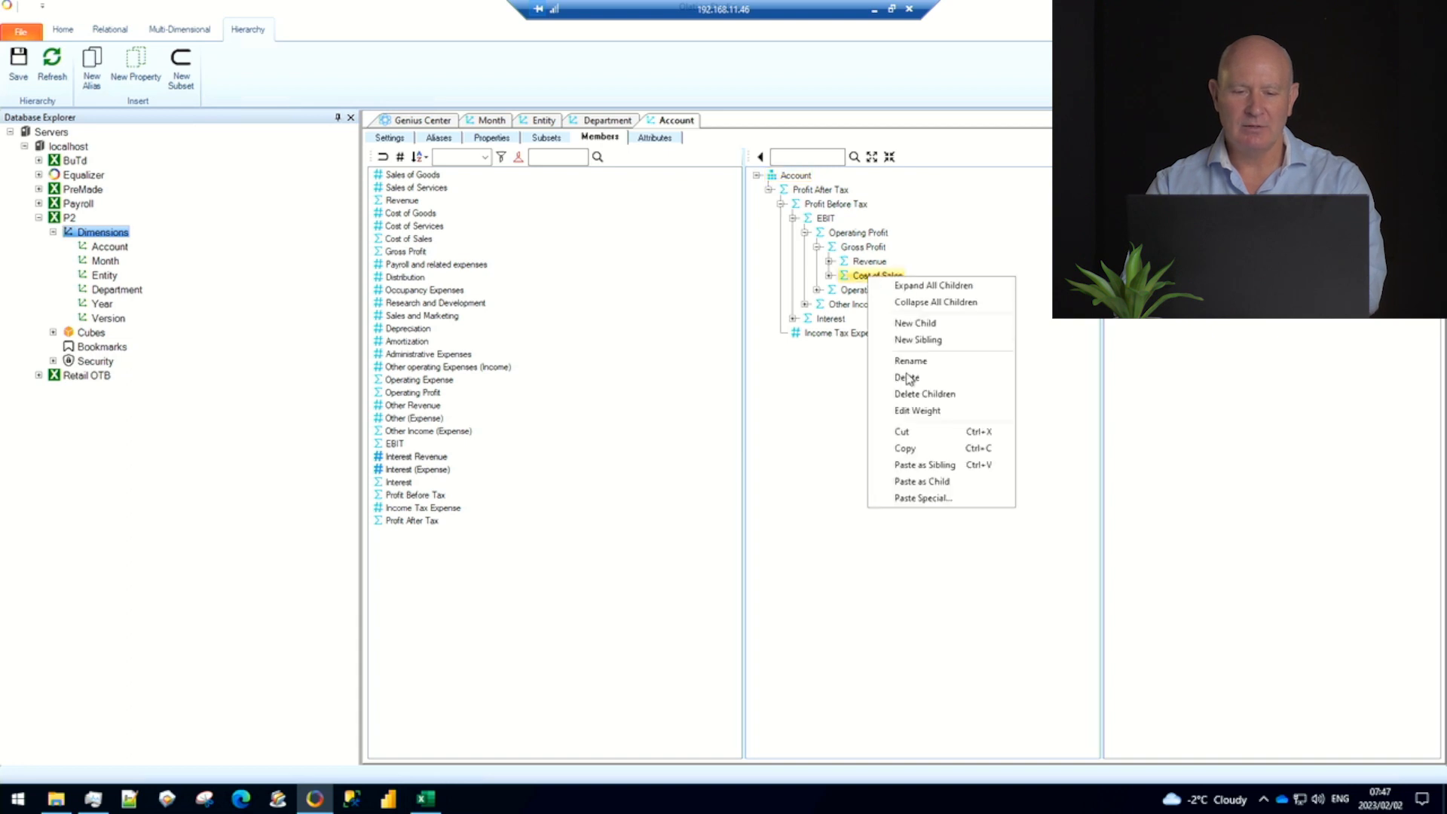
click(918, 410)
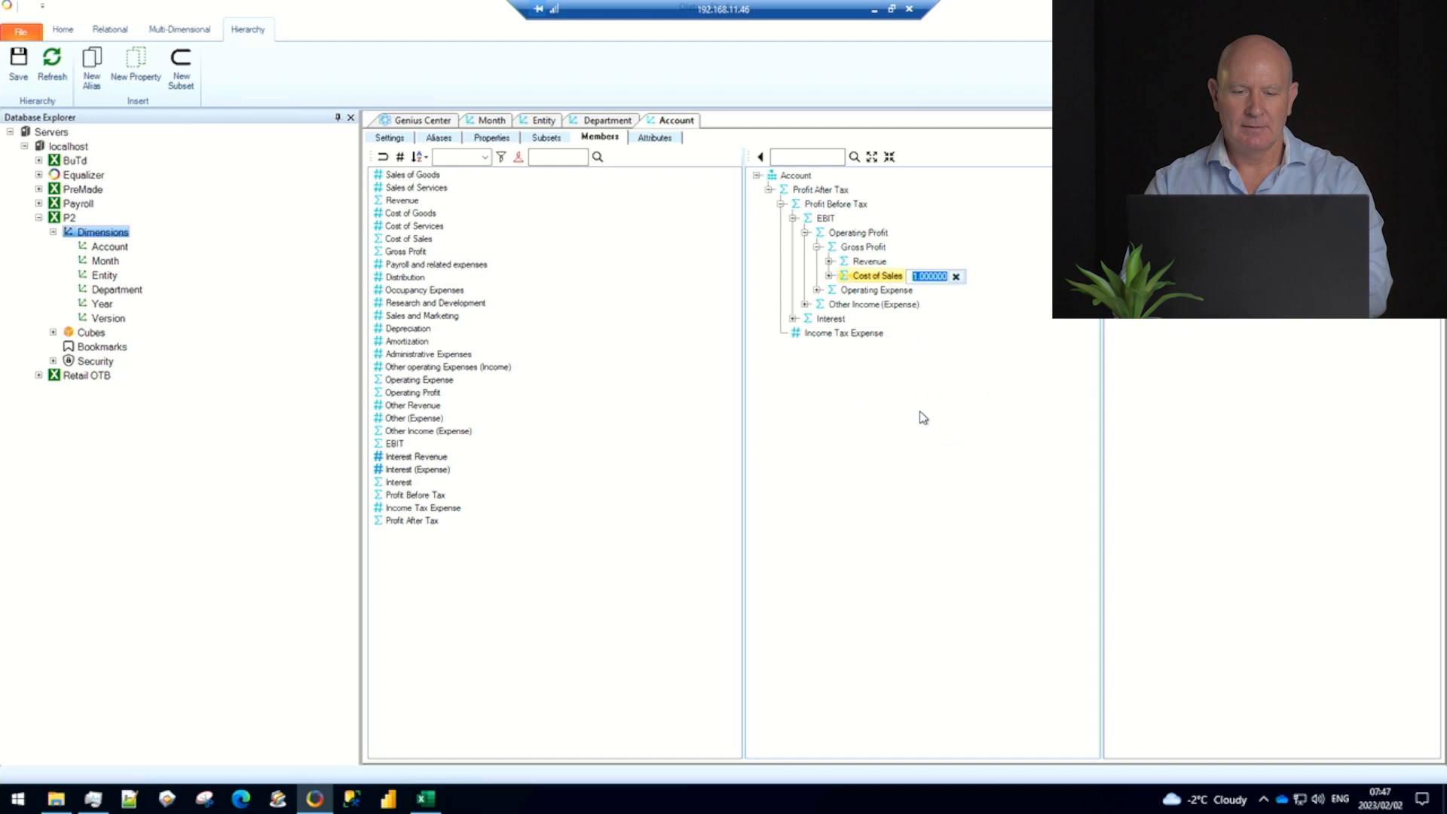
text(-1)
key(Return)
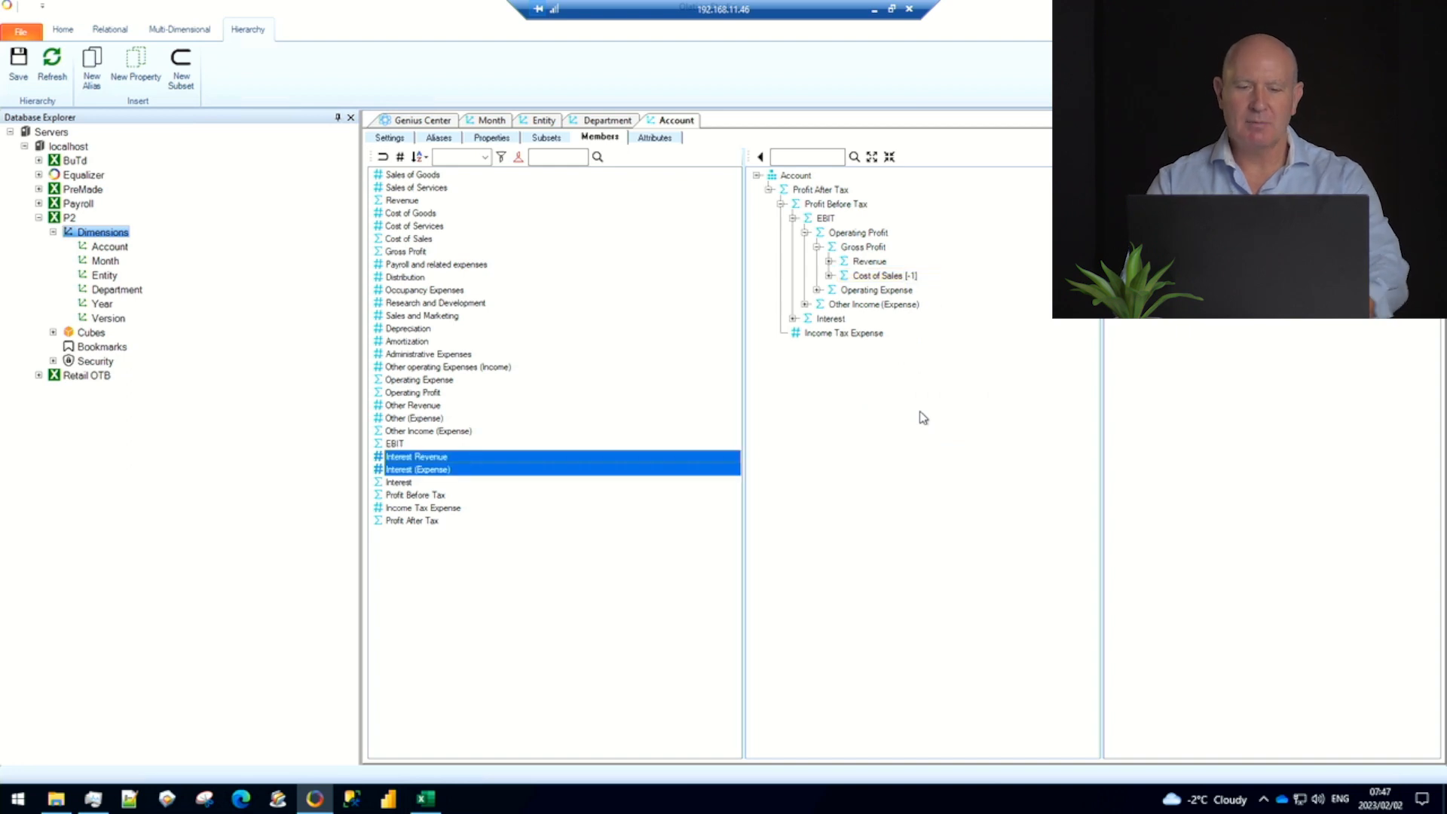
Set the weight of Operating Expense under Operating Profit to -1 and save the Account hierarchy
click(858, 293)
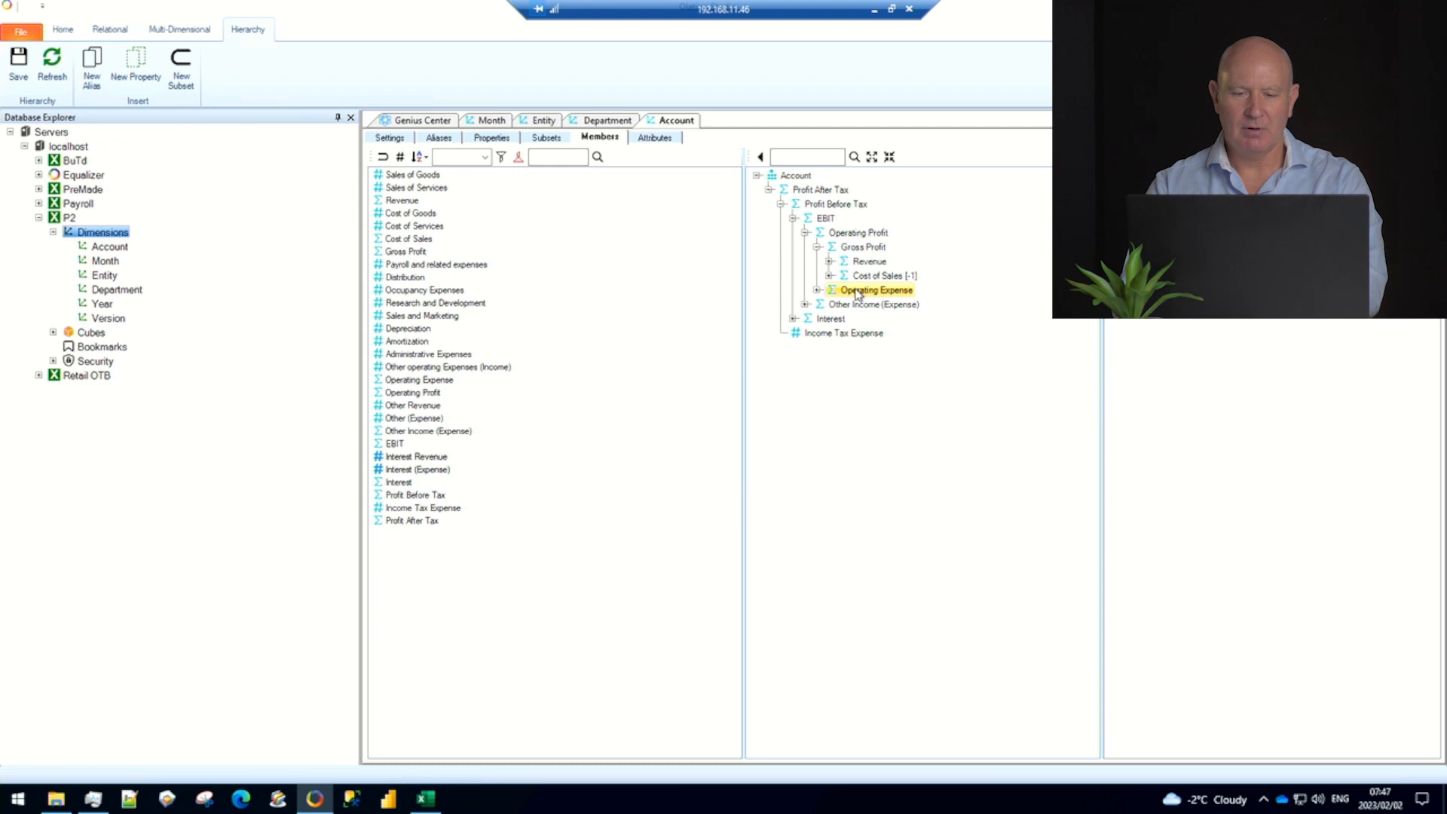
right_click(857, 293)
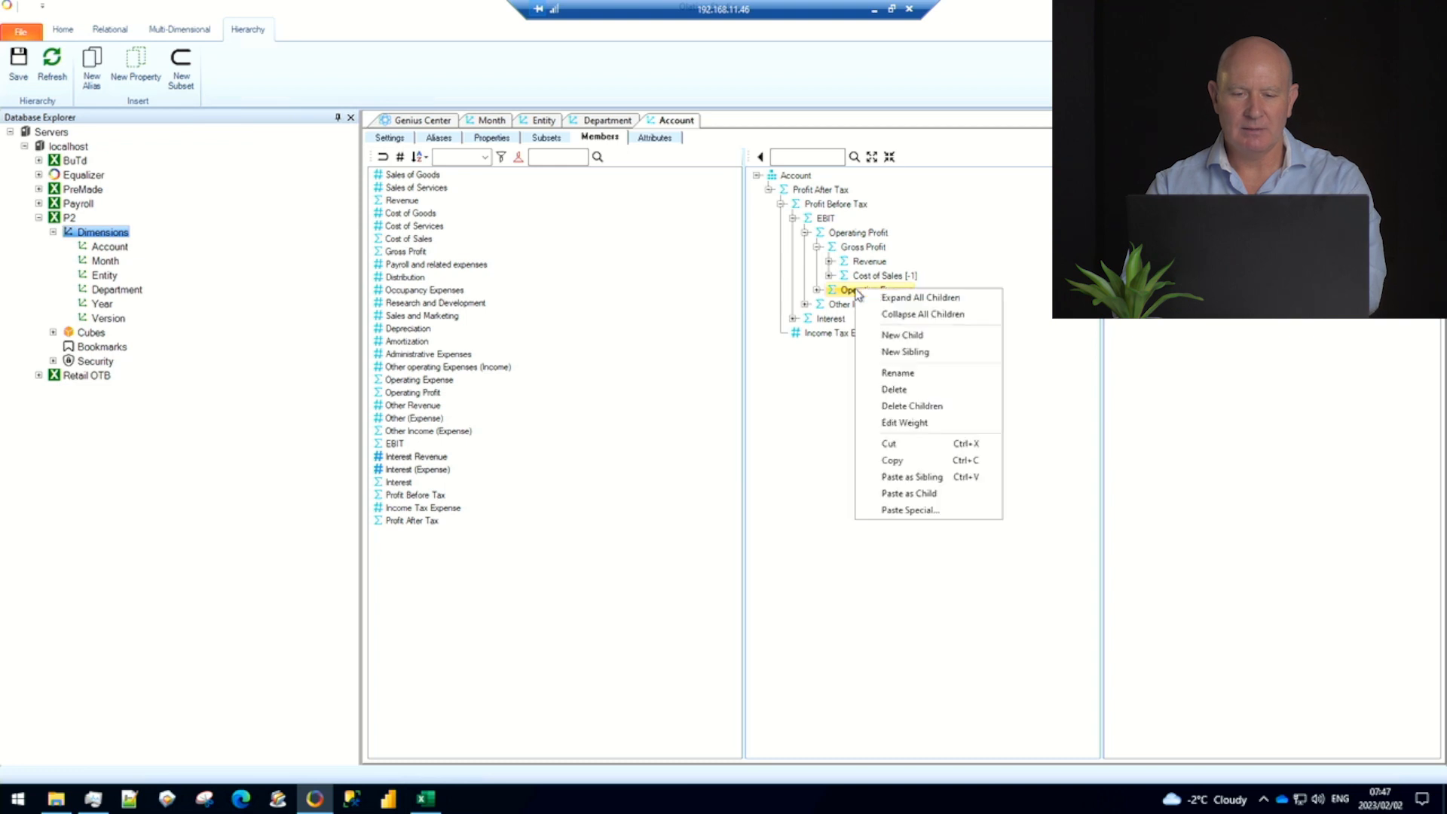
click(904, 423)
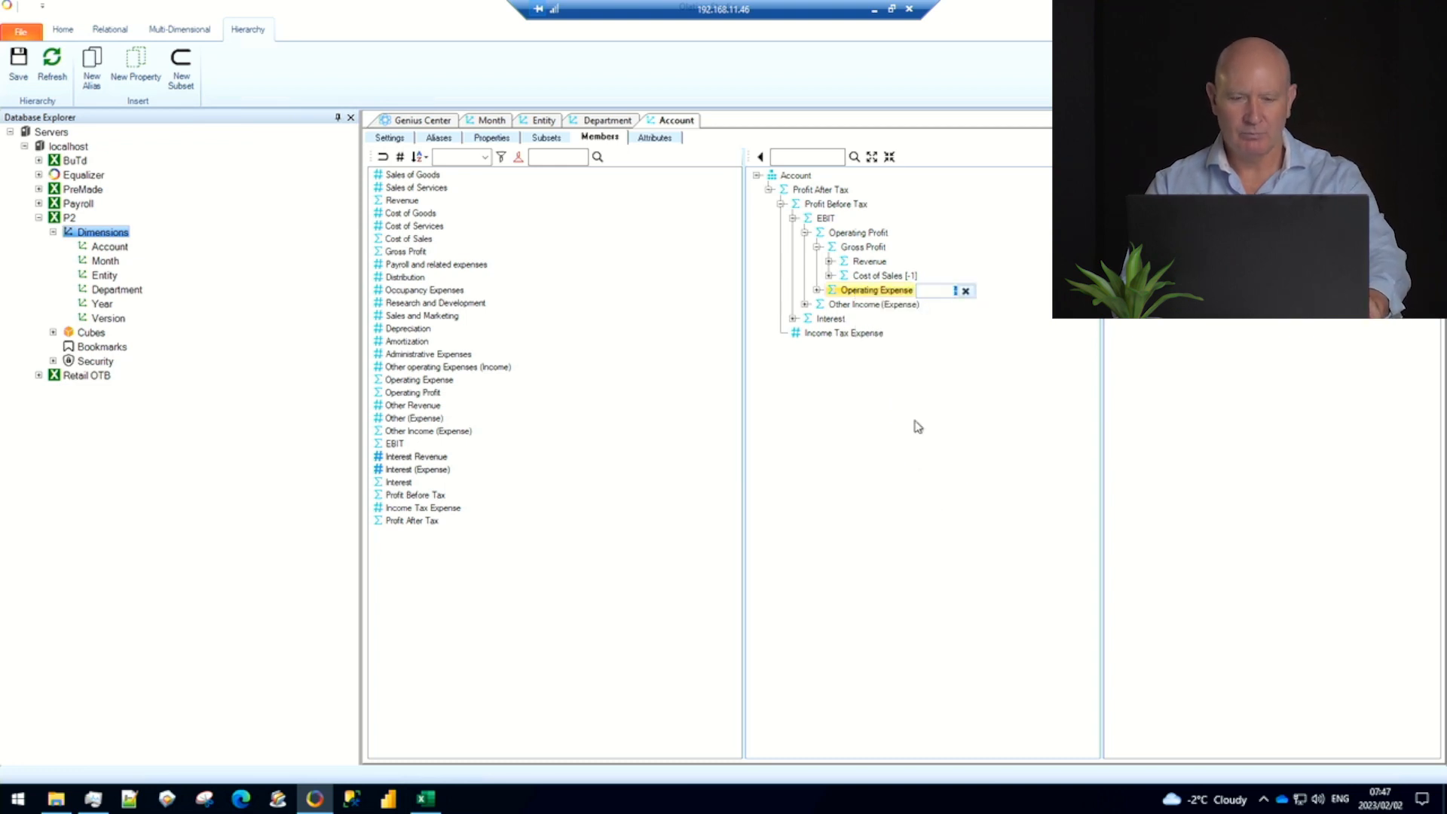
key(Return)
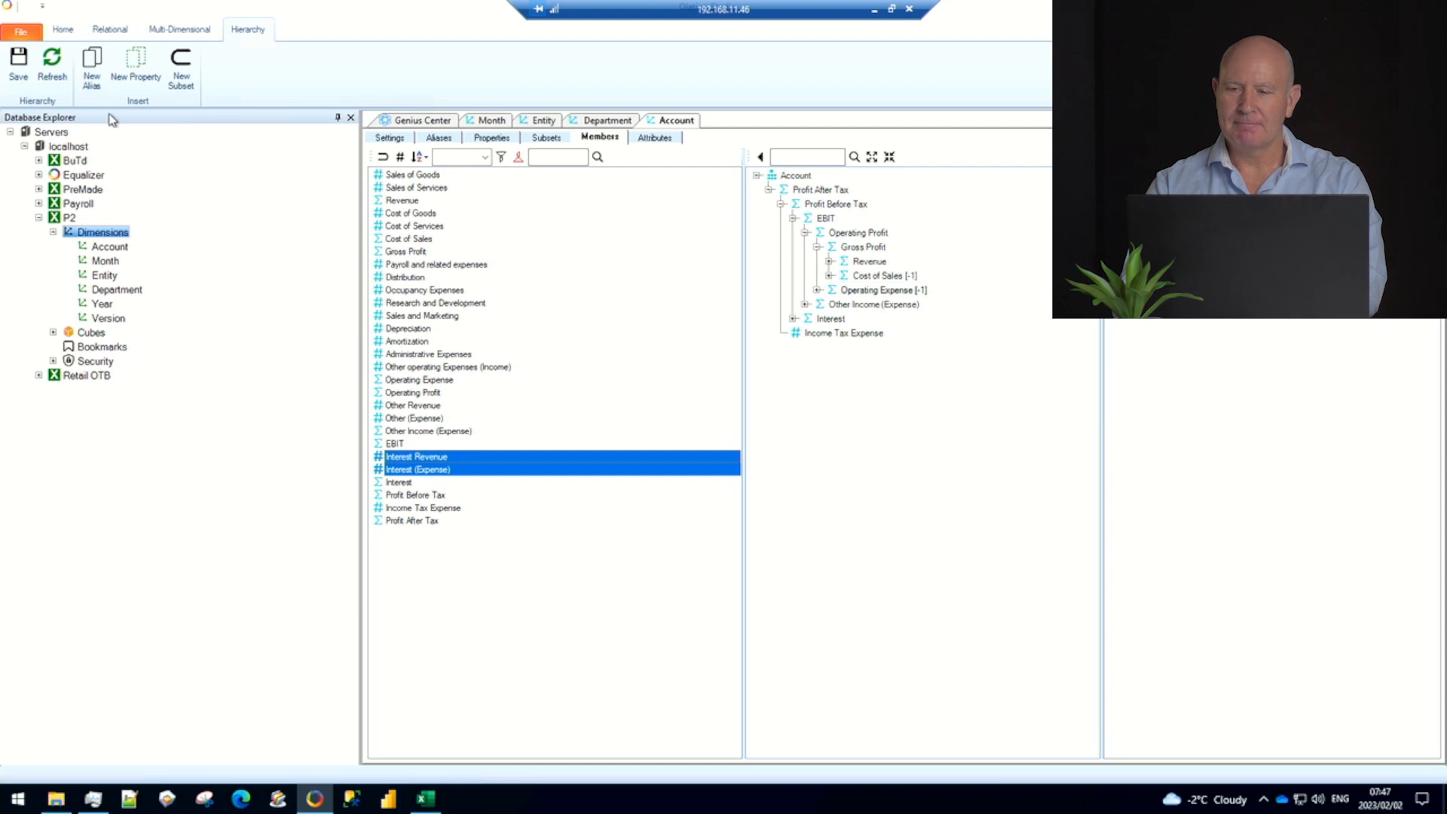
click(20, 64)
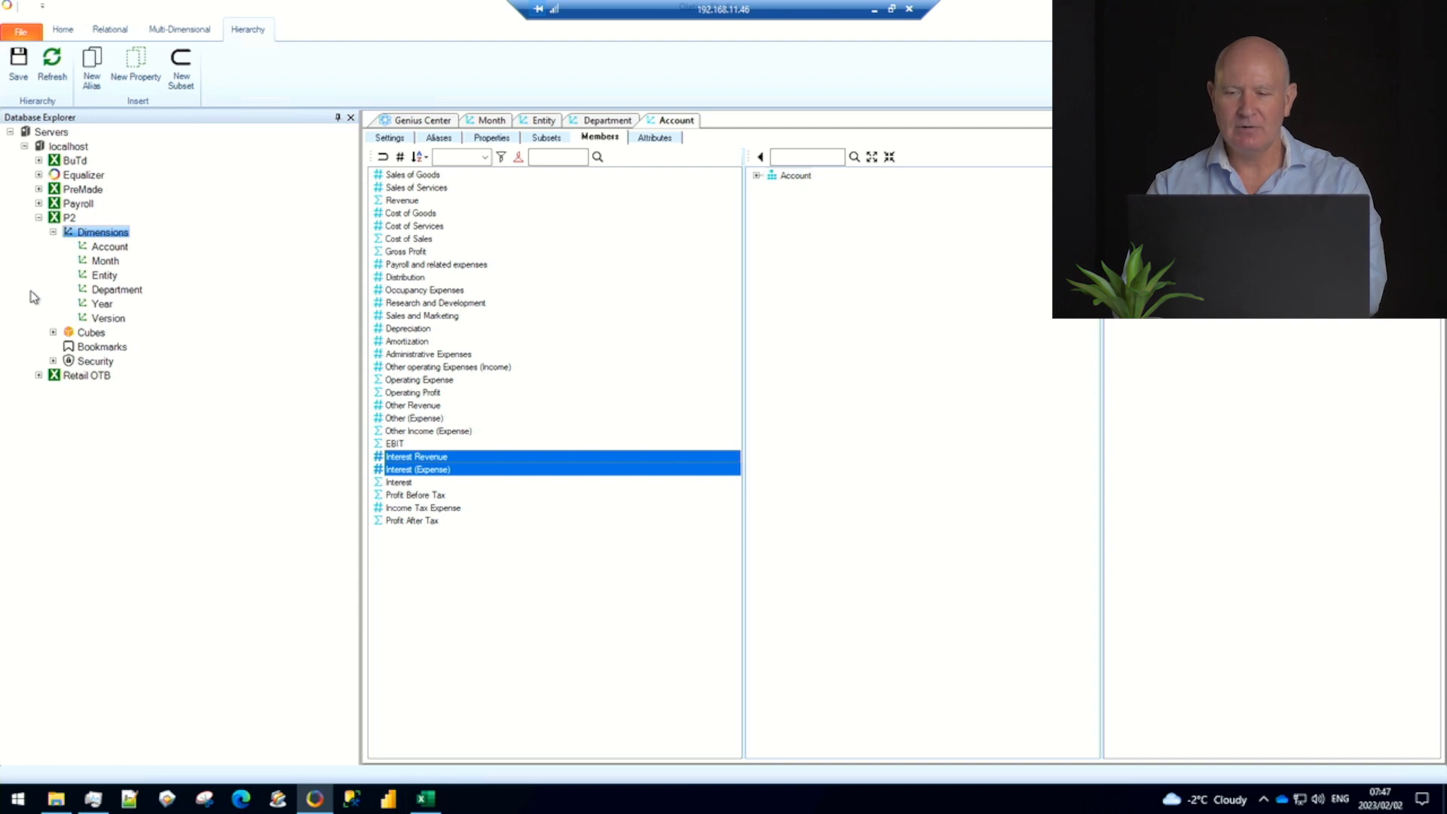
Close the open Account, Department, Entity and Month dimensions, leaving only the Genius Center open
click(75, 220)
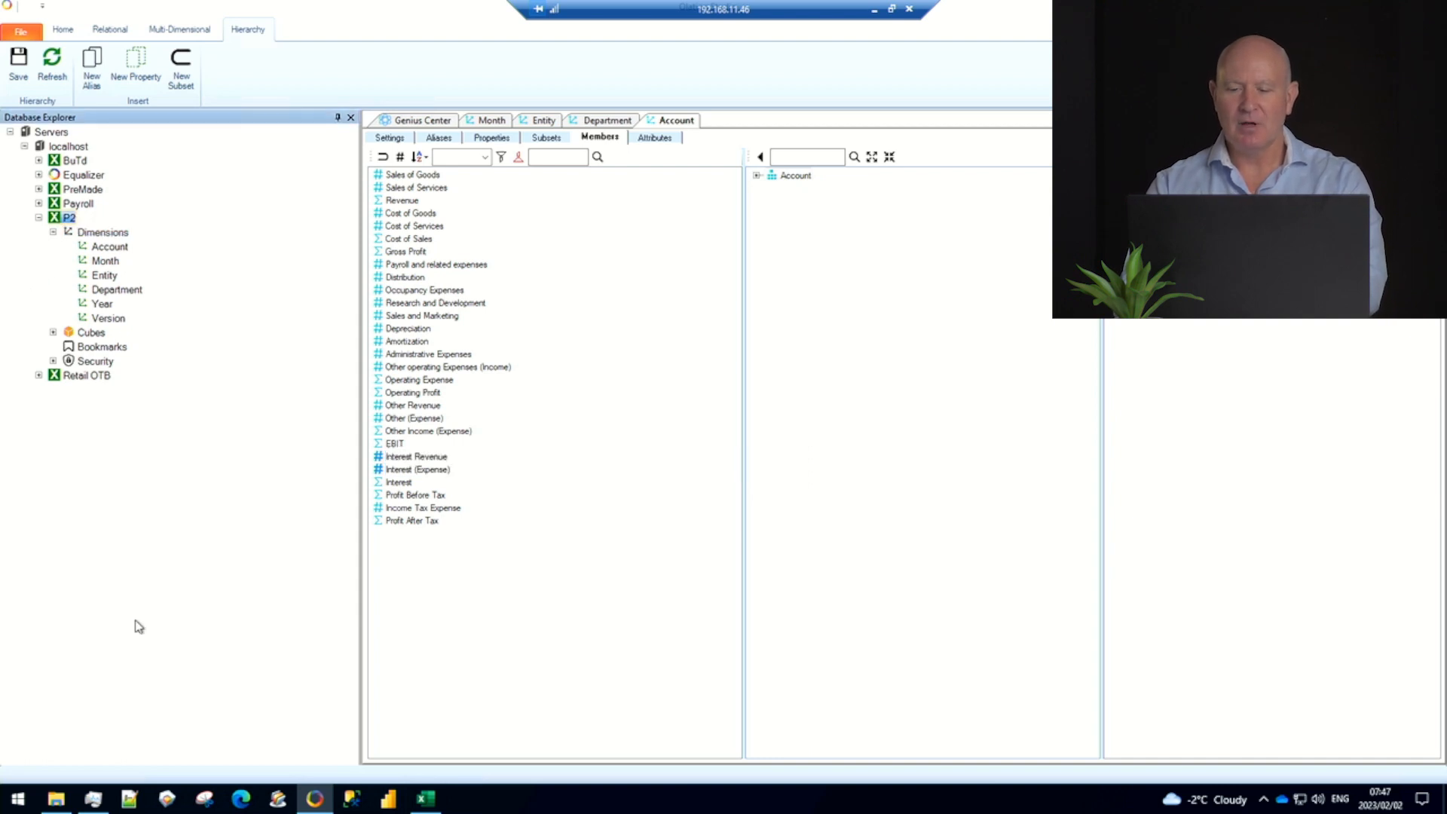
mouse_move(428, 808)
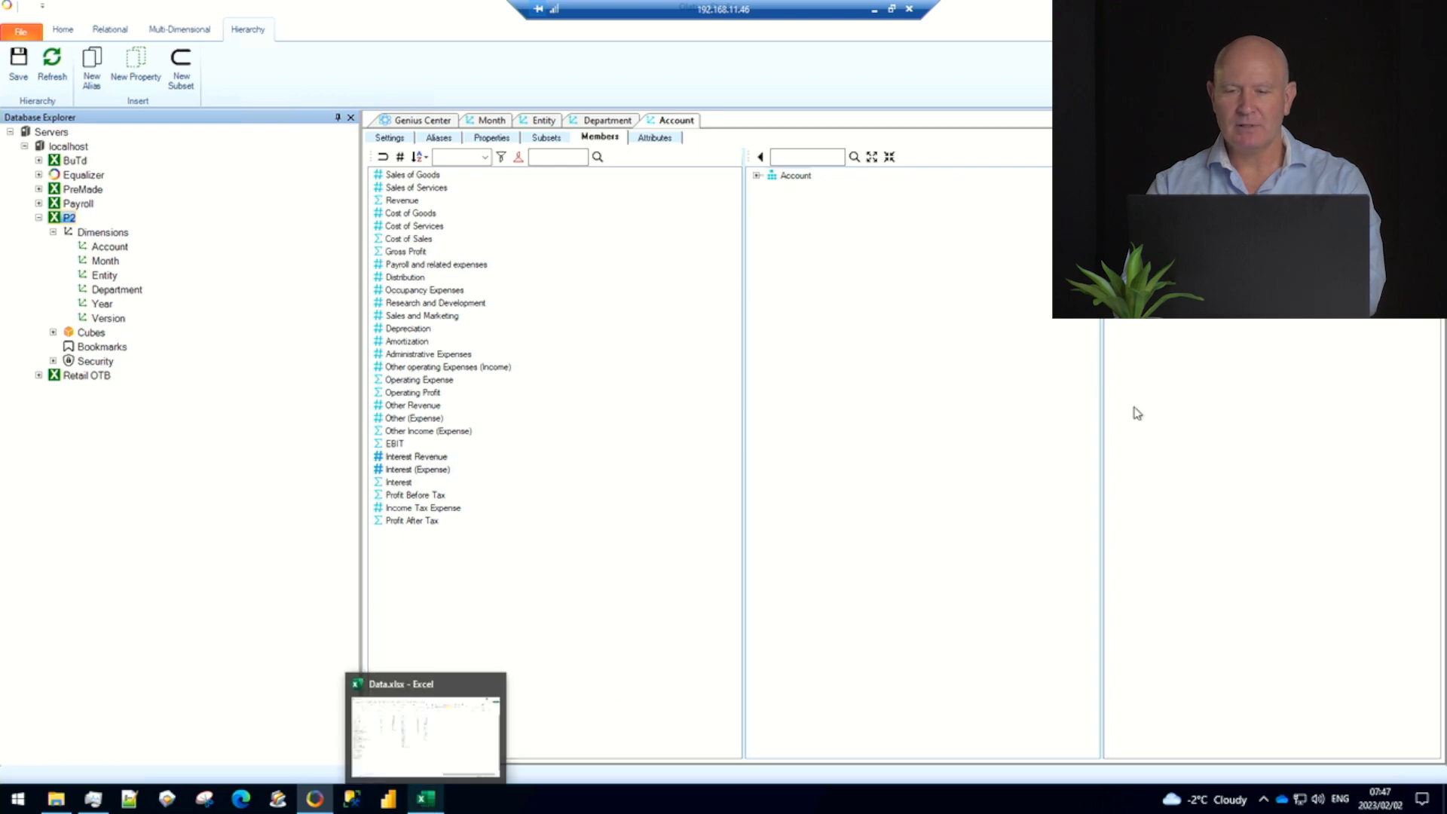
click(1436, 120)
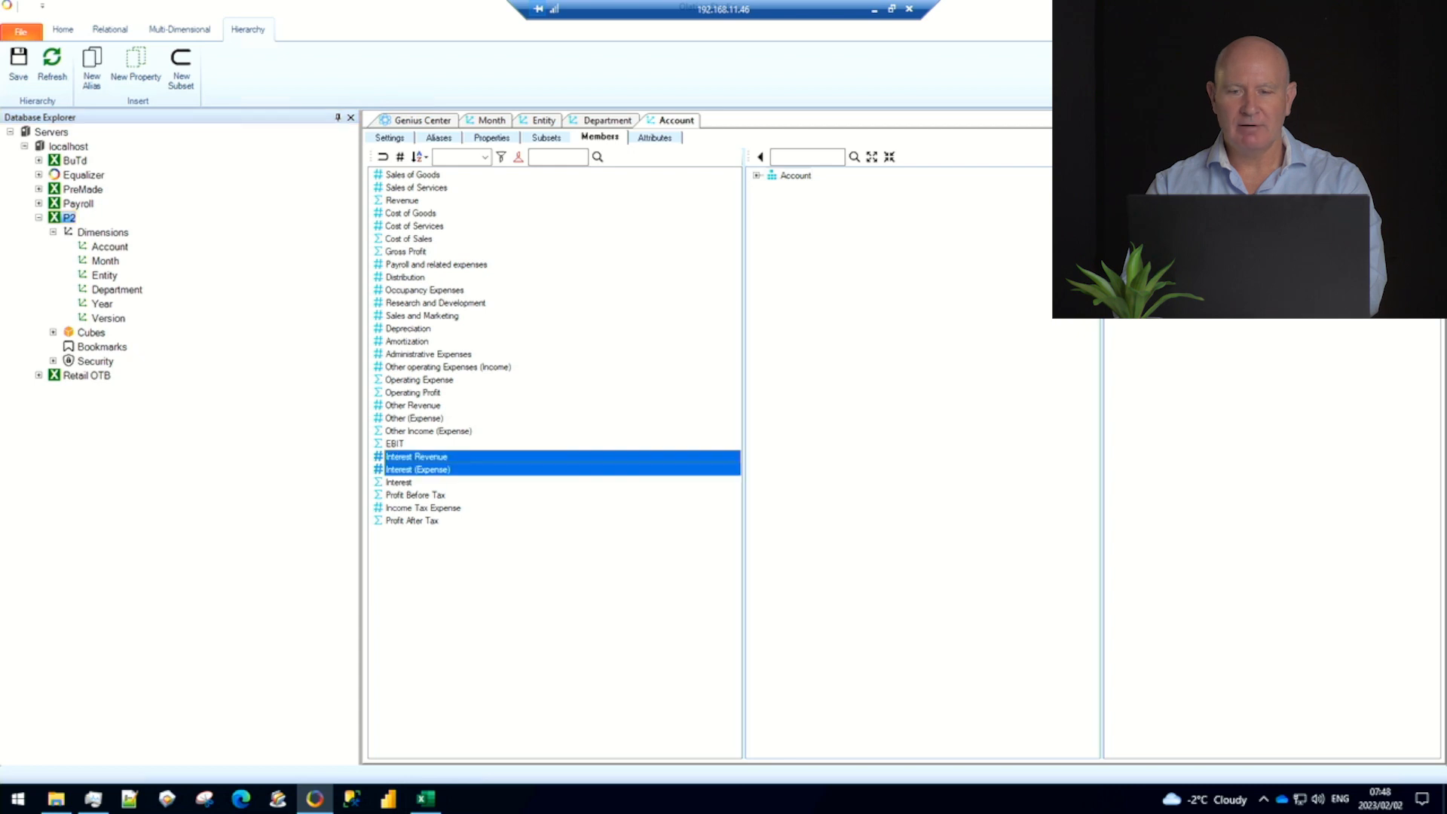
click(1436, 120)
click(1435, 120)
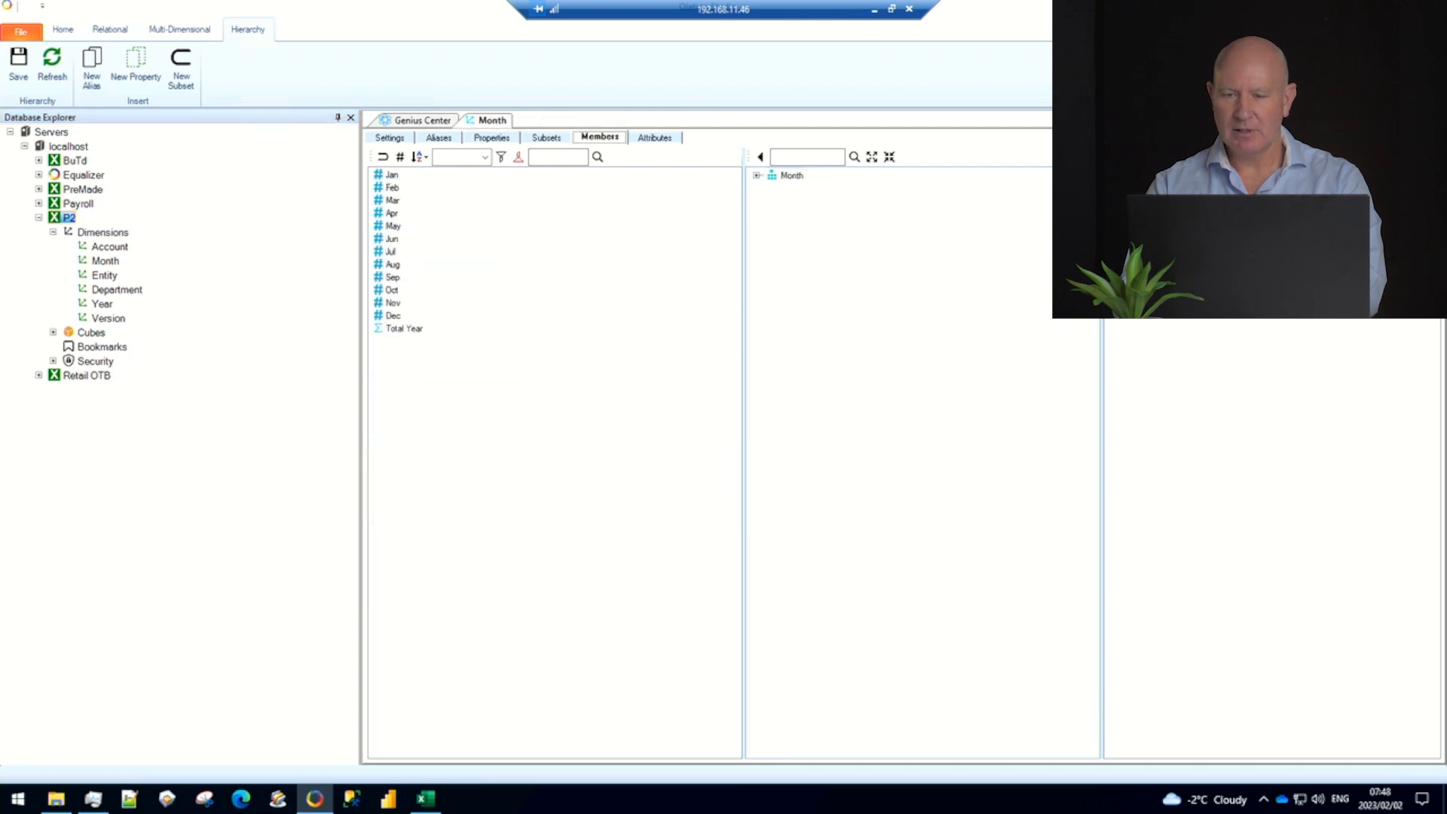
click(1435, 120)
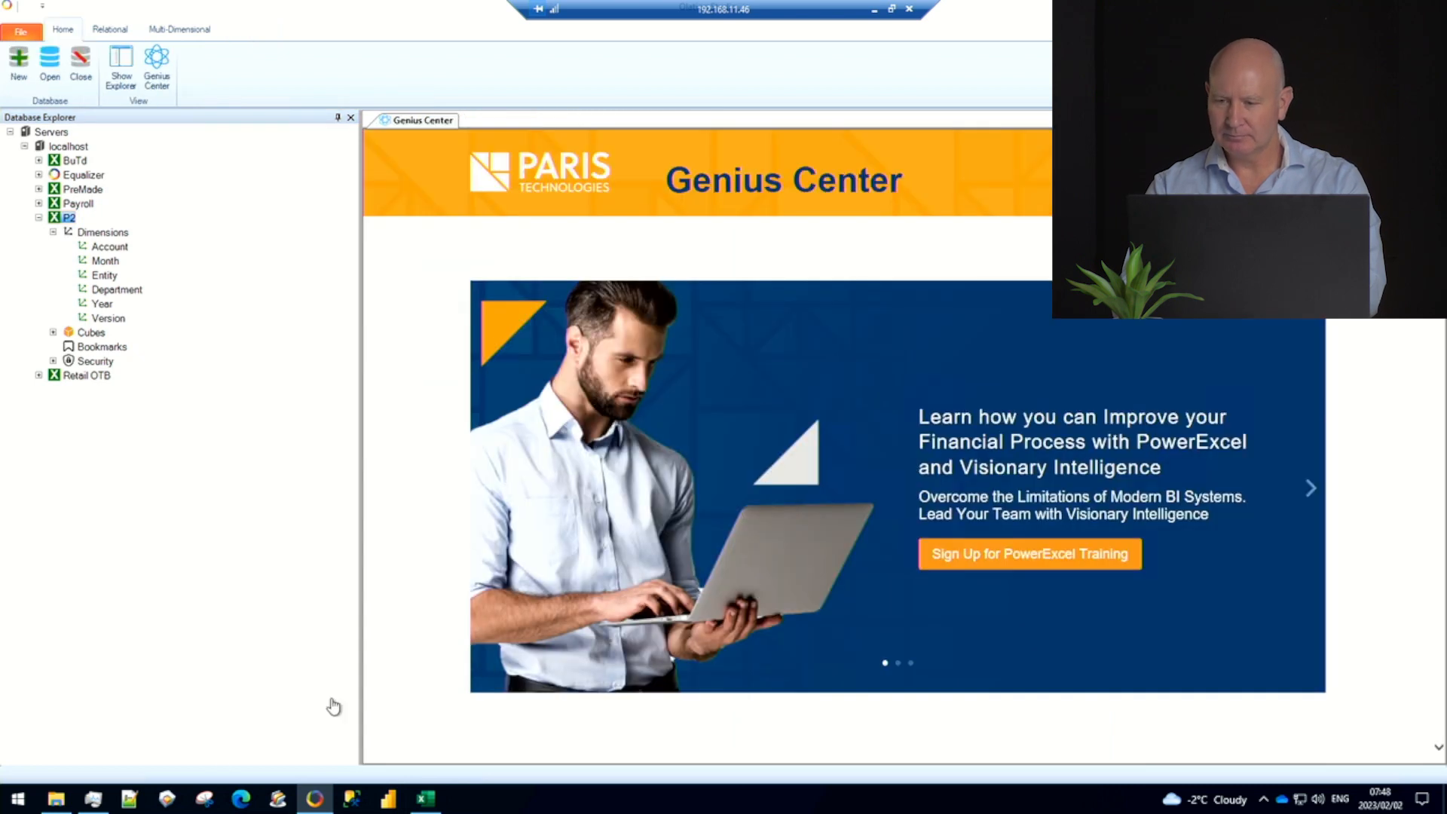
Open Ready To Load.xlsx from the Panda from Scratch folder in Excel and display its CSV sheet
click(56, 798)
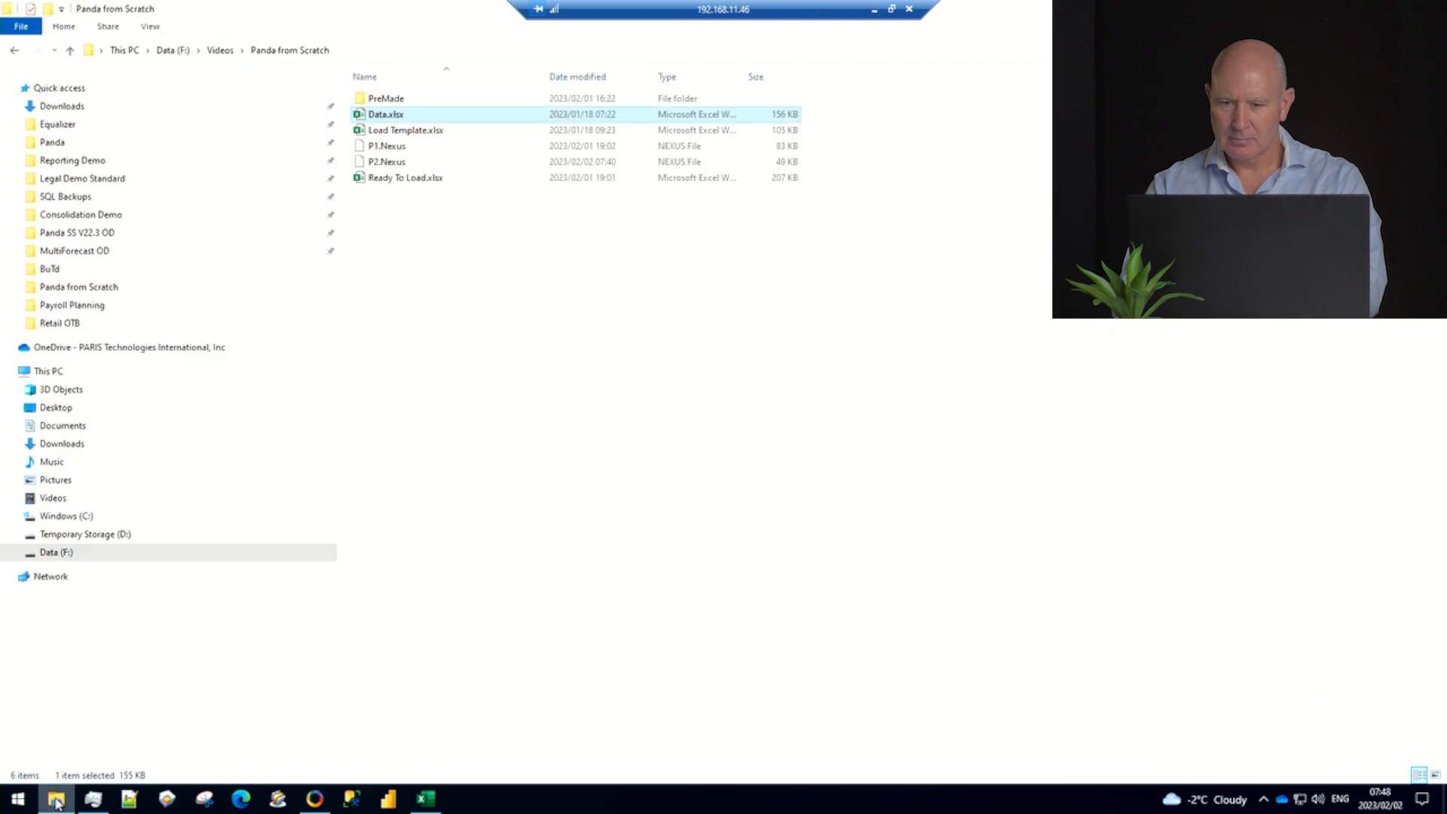
double_click(362, 184)
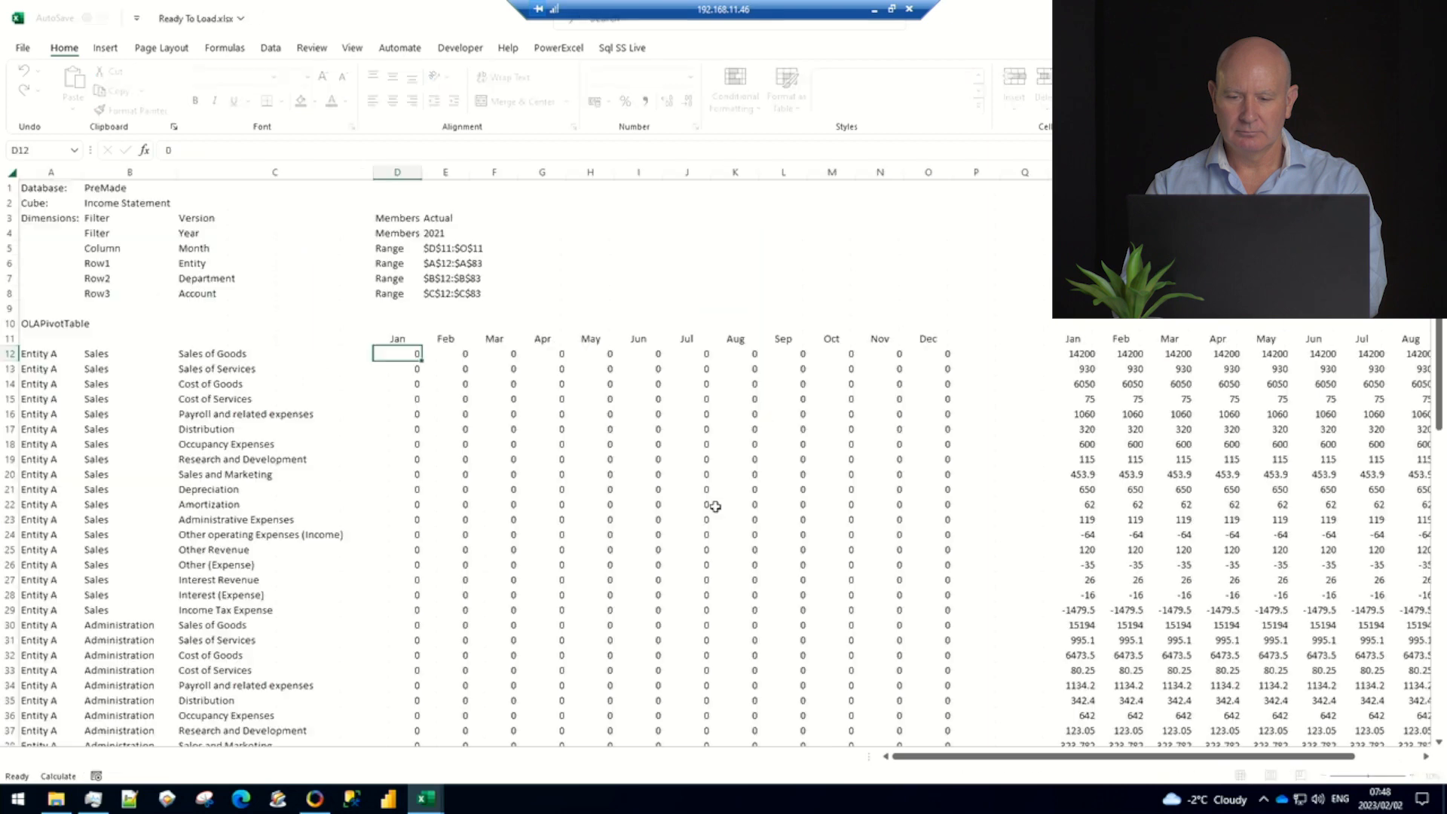
click(785, 266)
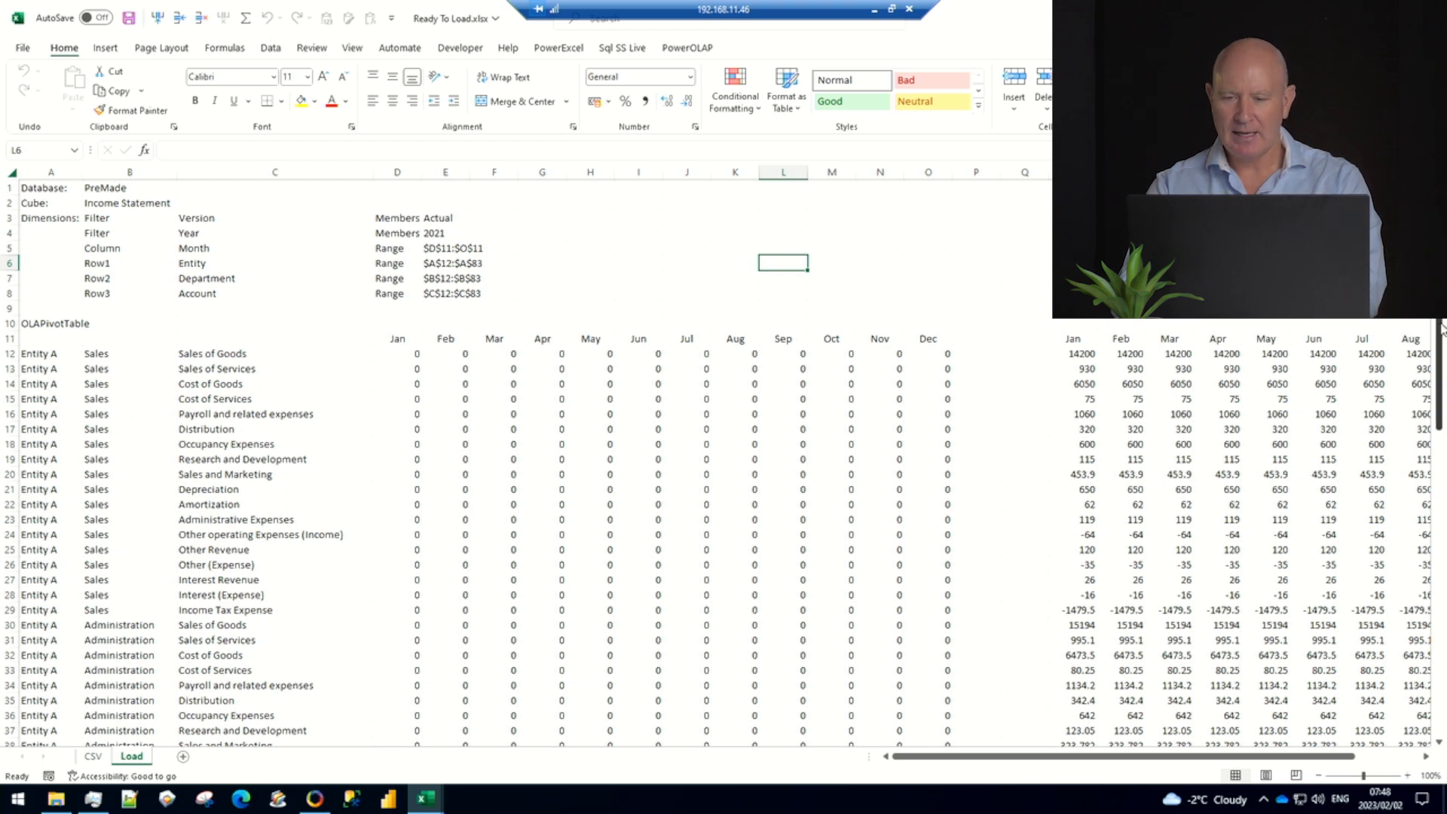
mouse_move(1442, 330)
mouse_down()
mouse_move(1441, 489)
mouse_move(1441, 332)
mouse_up()
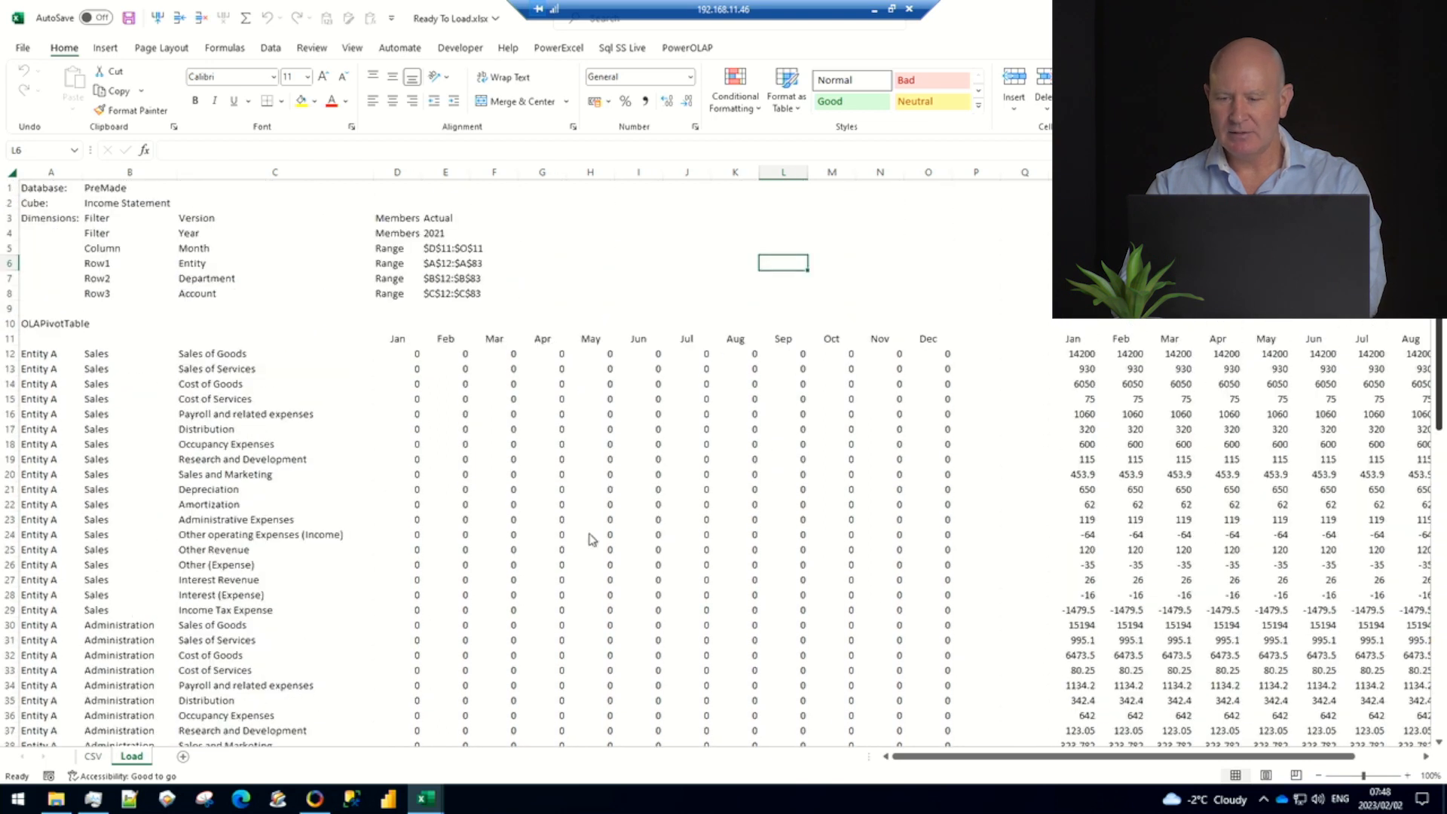
click(94, 757)
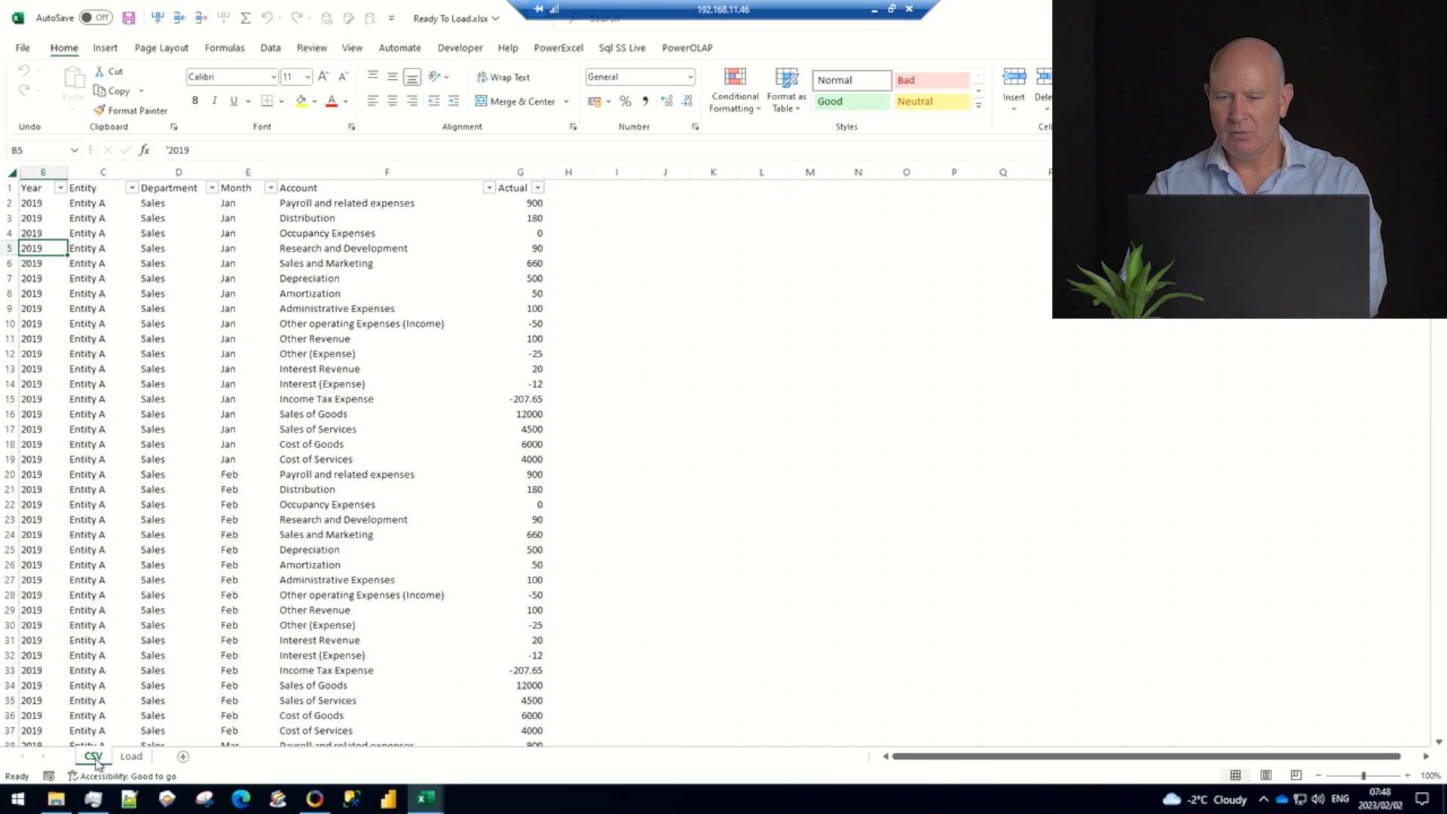
On the Load sheet, copy the calculated 2021 Jan to Dec block from R12 down through row 83
click(132, 758)
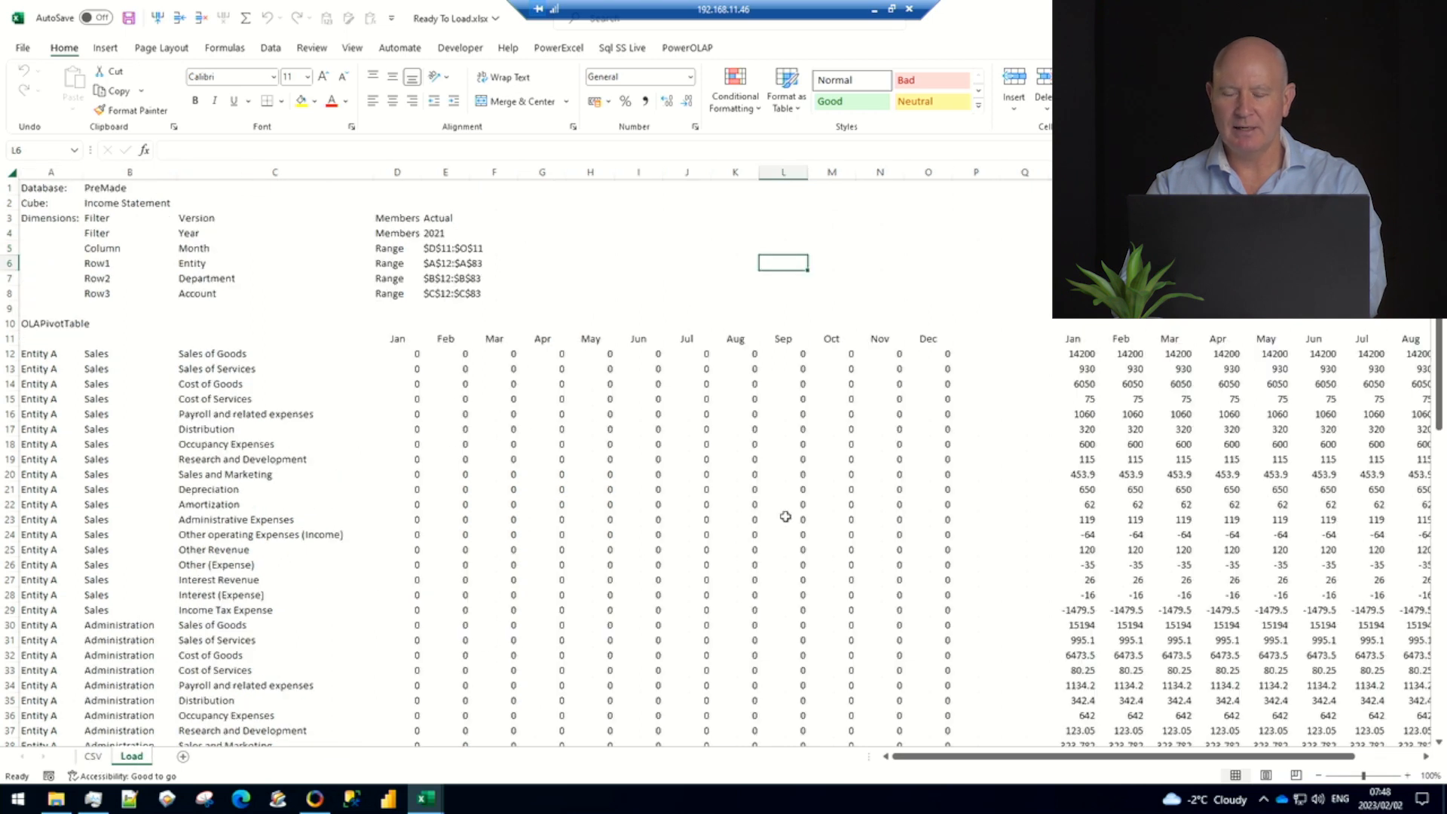
click(1085, 355)
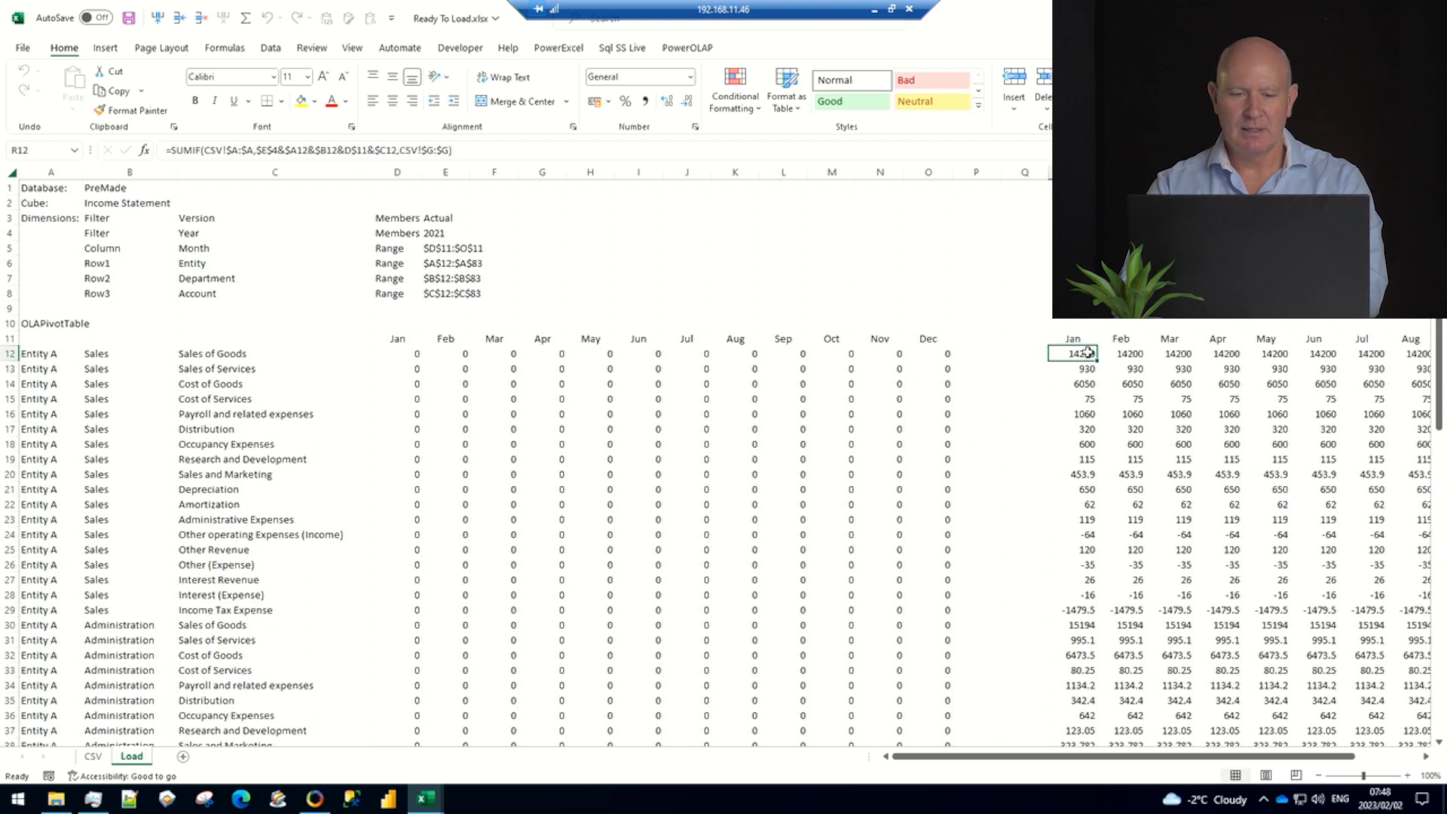
drag(1394, 443, 1263, 469)
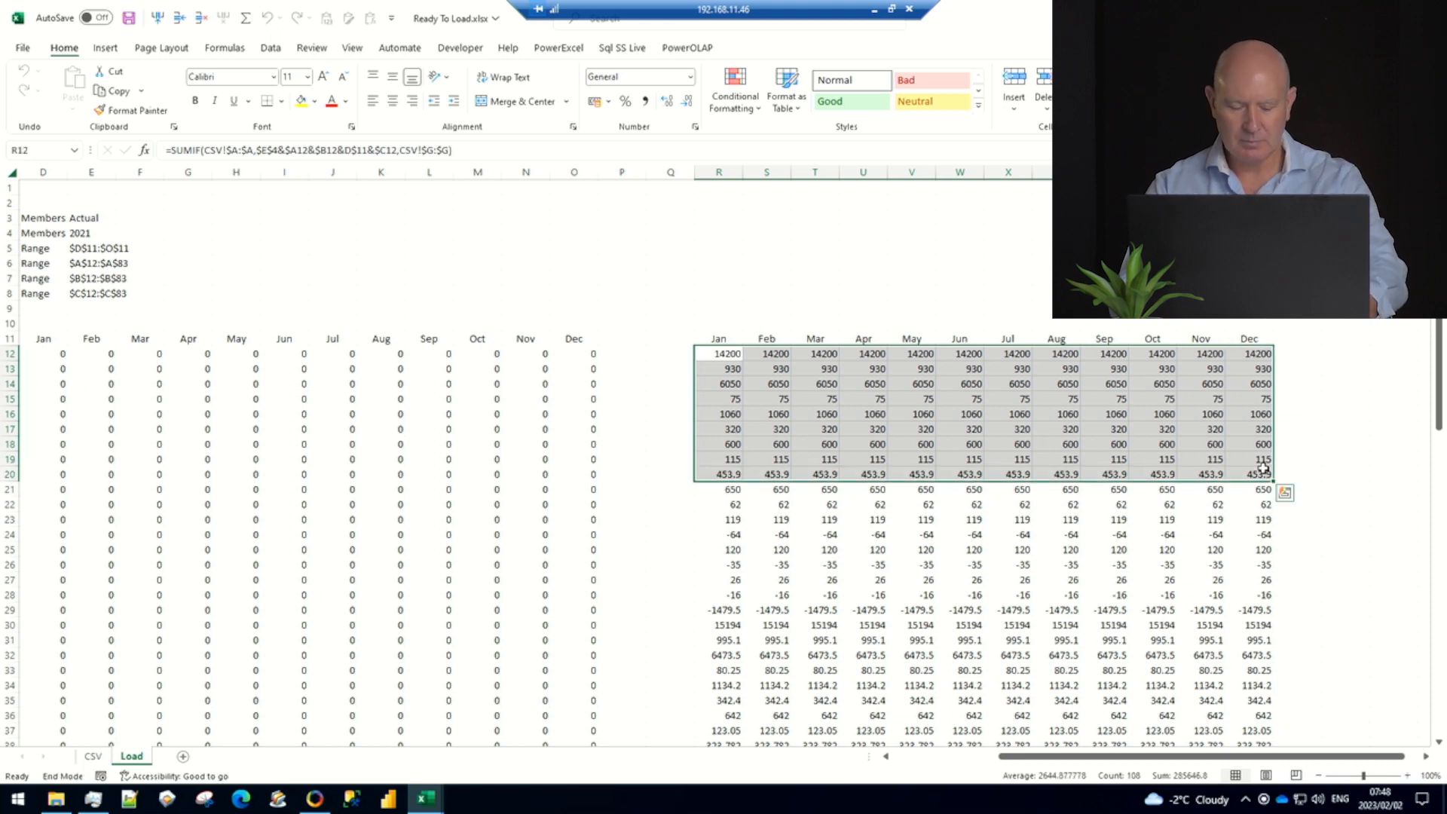
key(ctrl+shift+Down)
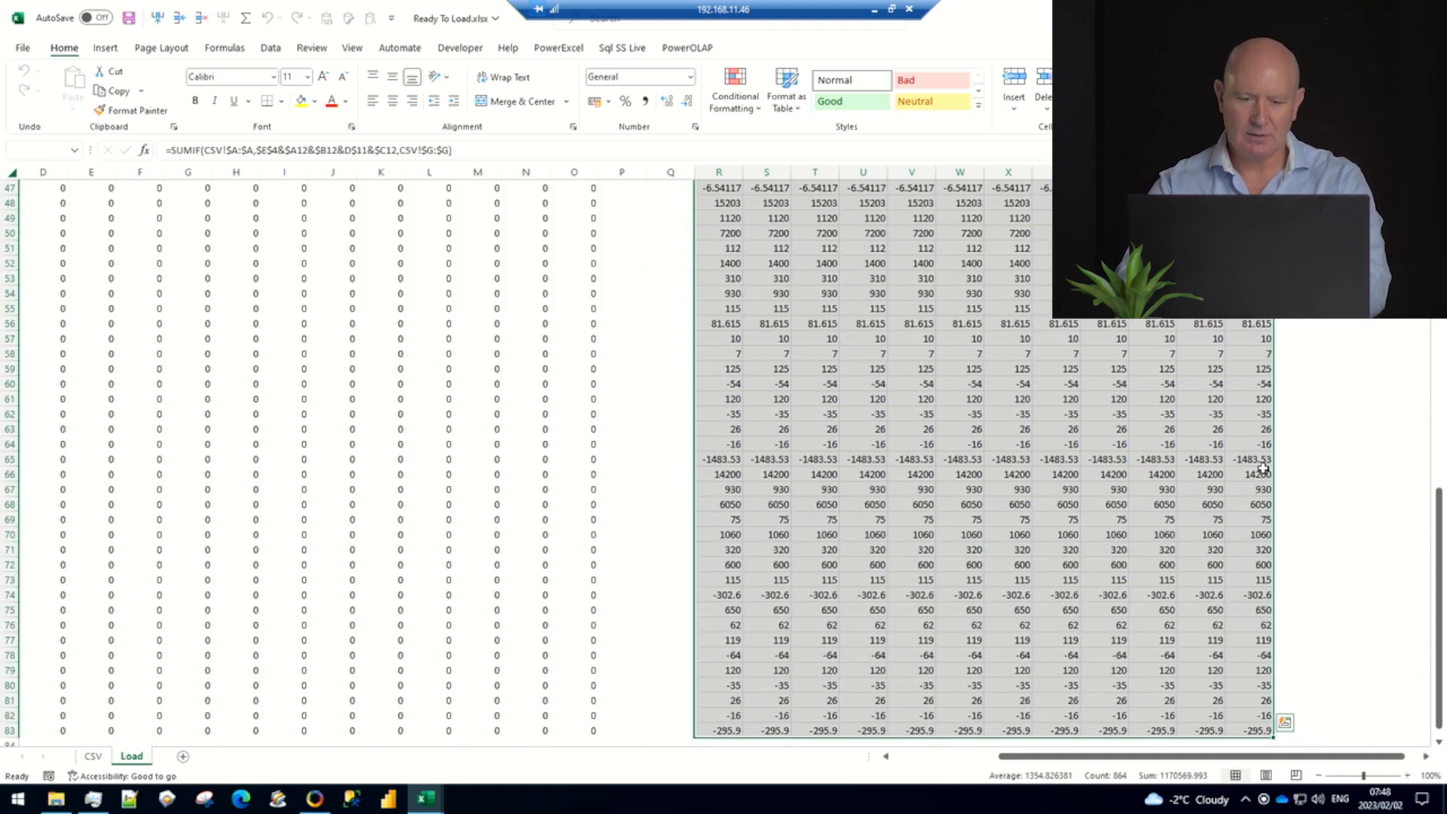
key(ctrl+c)
Paste the copied 2021 figures as values into the Income Statement slice starting at cell D12
drag(1439, 548, 1424, 230)
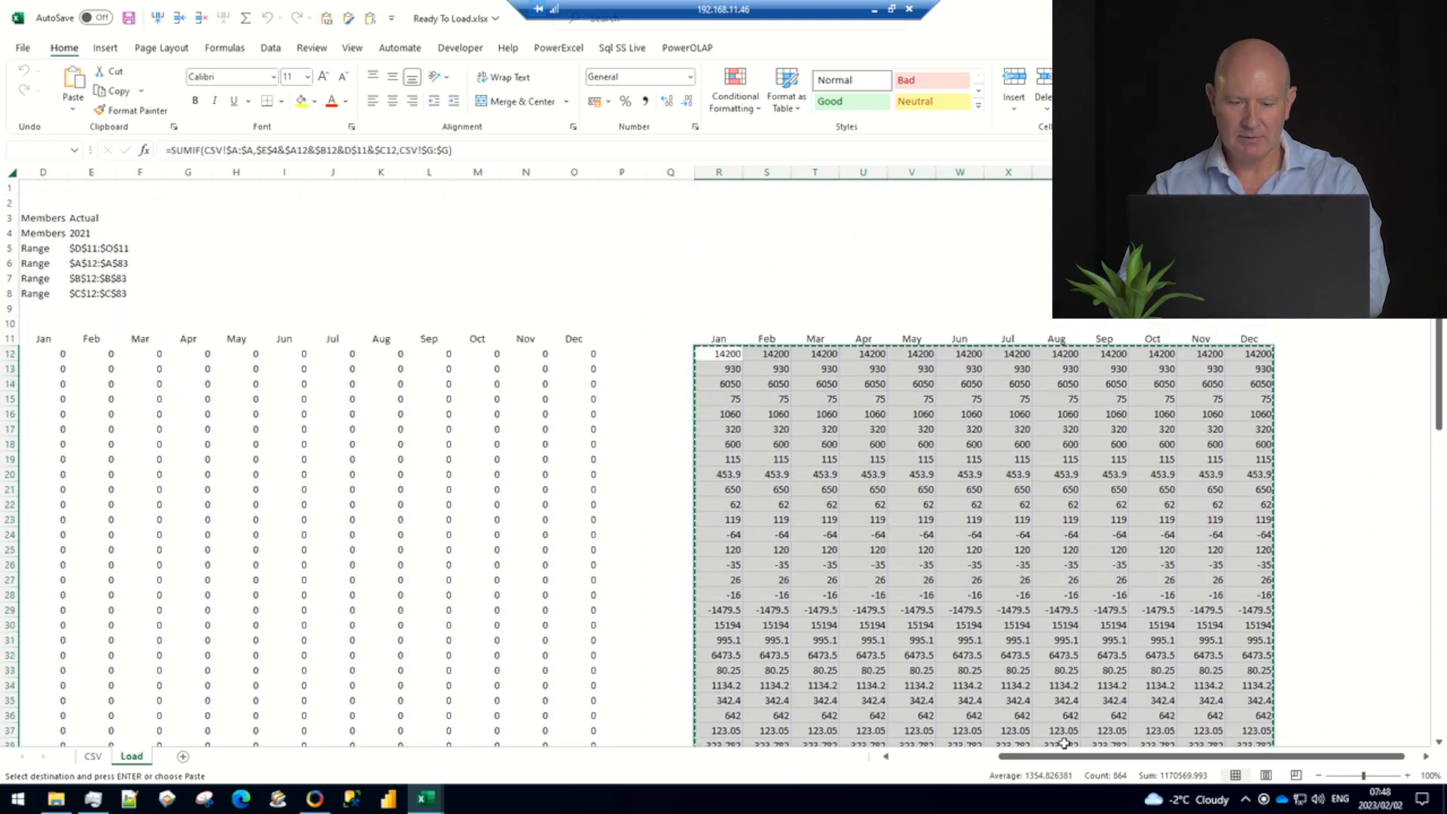
drag(1017, 757, 891, 766)
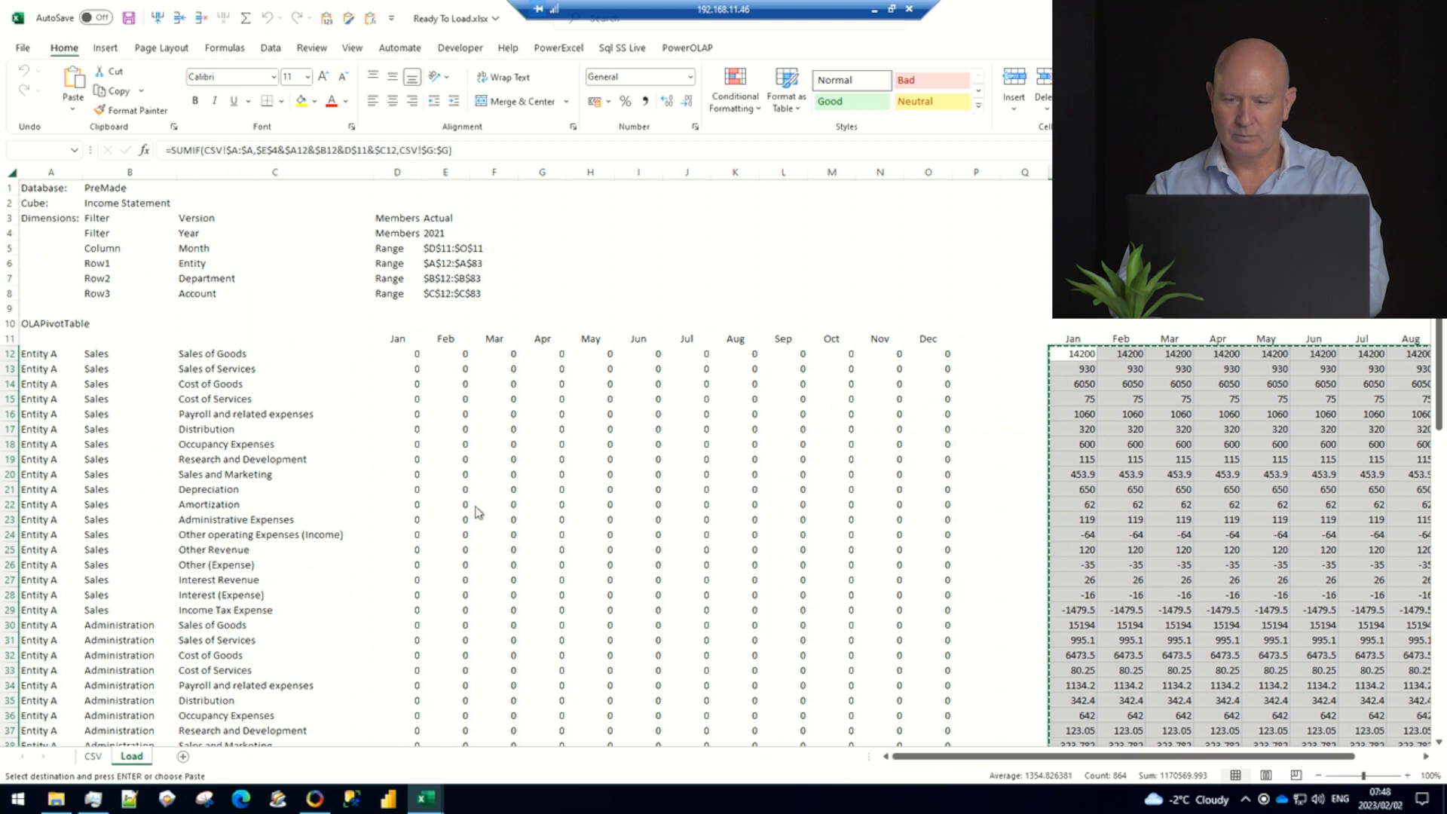
click(406, 352)
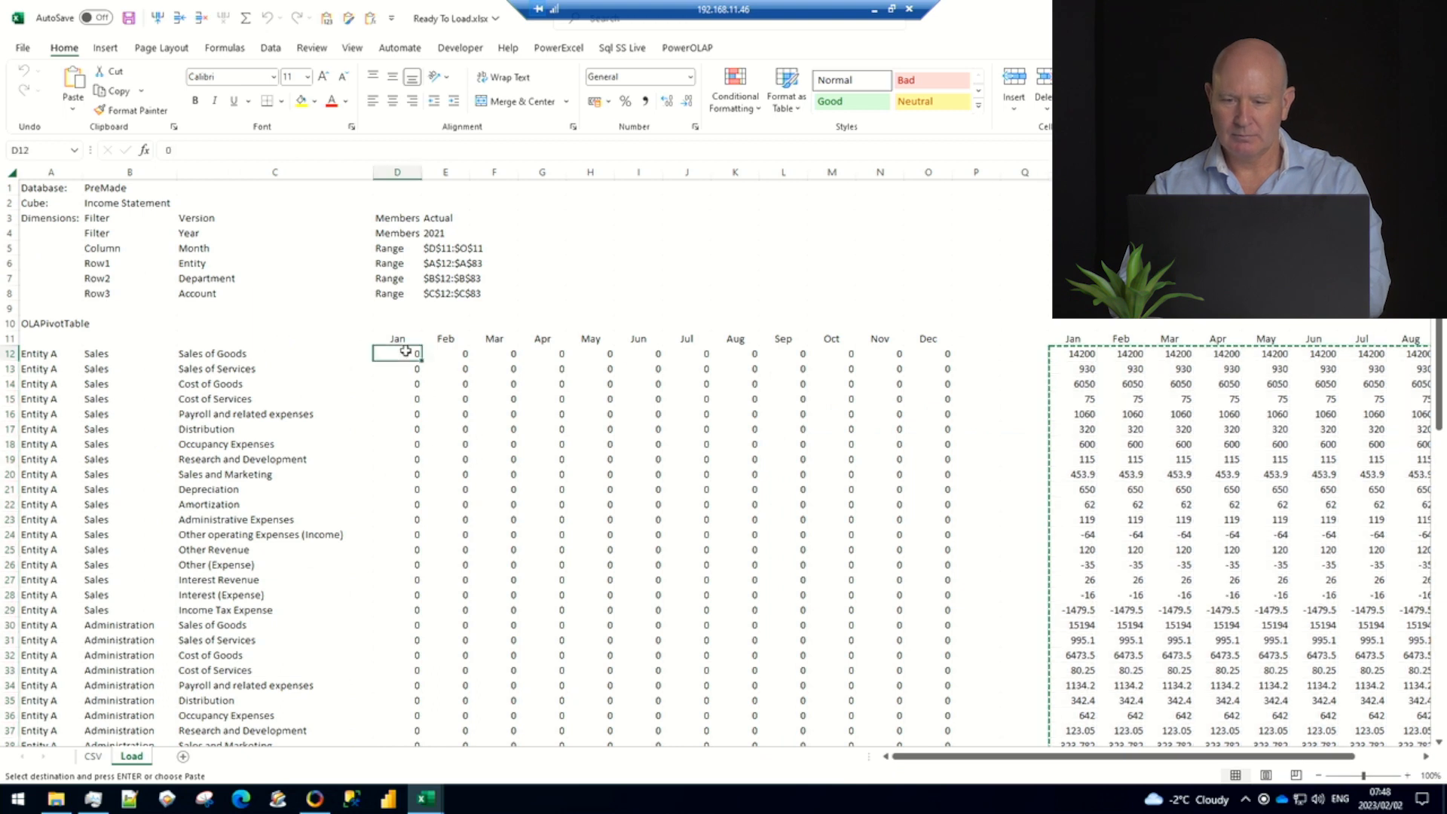
right_click(405, 352)
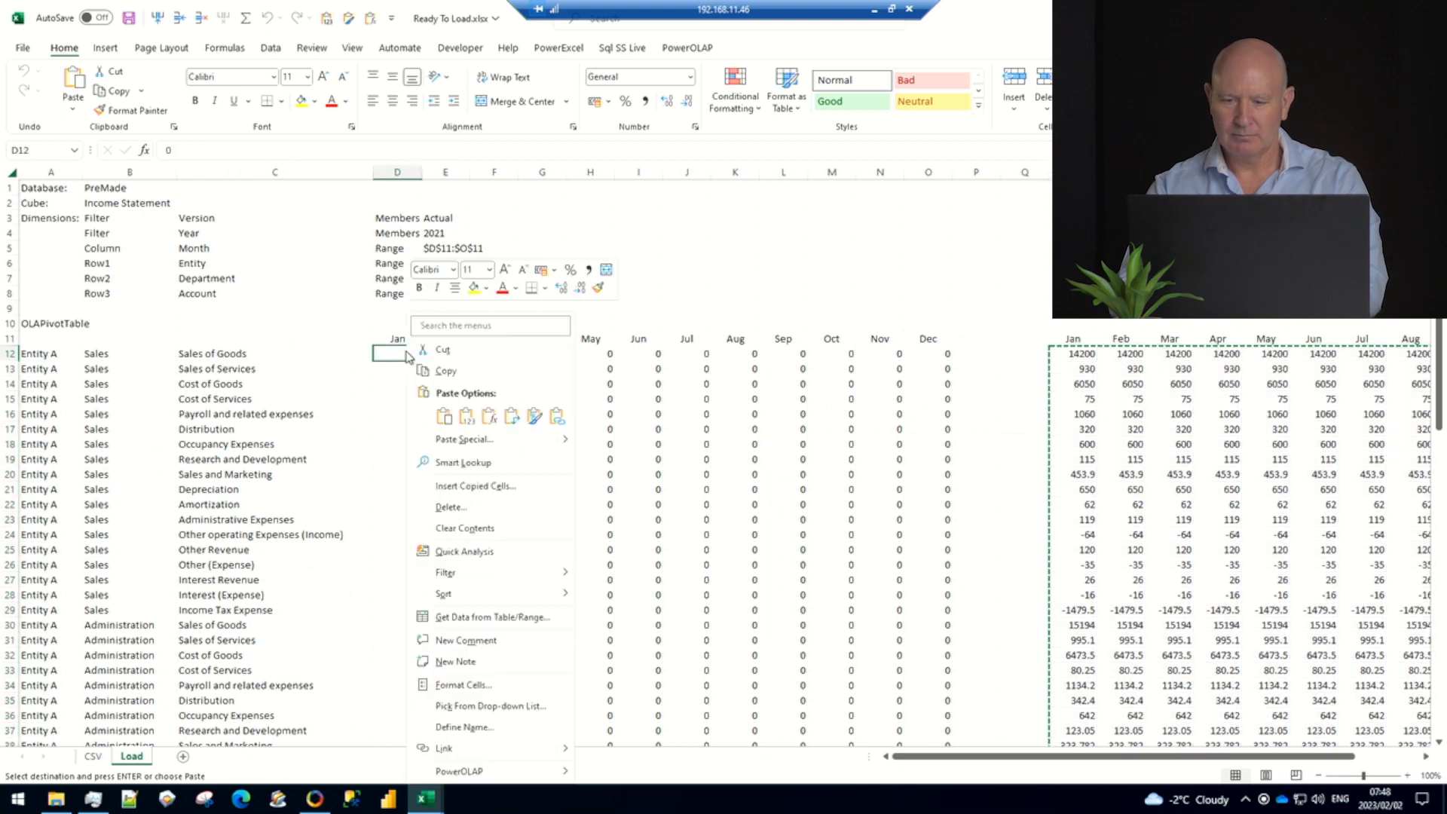
click(467, 417)
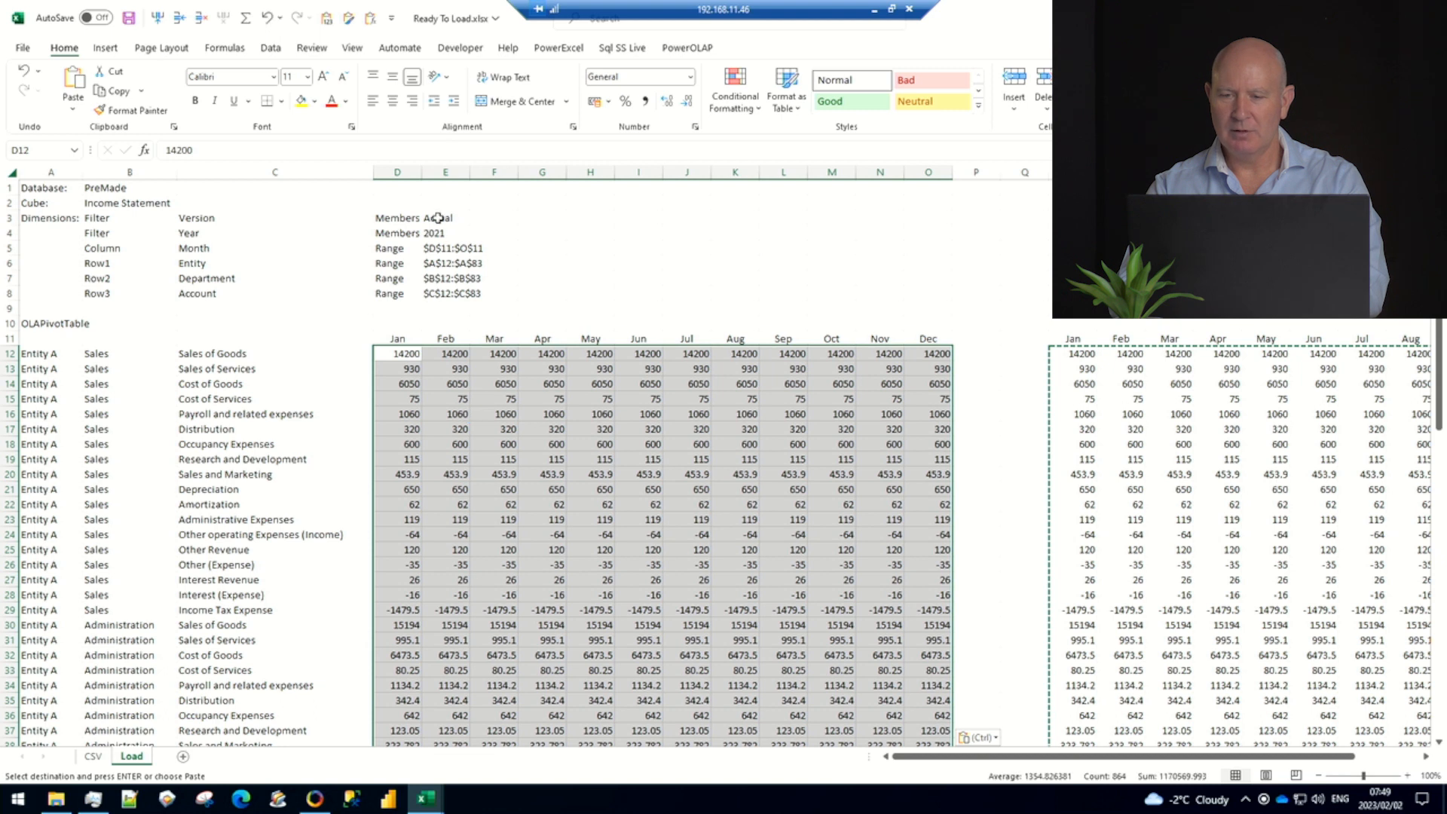
Switch the slice's Year filter member to 2022, replacing the current selection
double_click(434, 232)
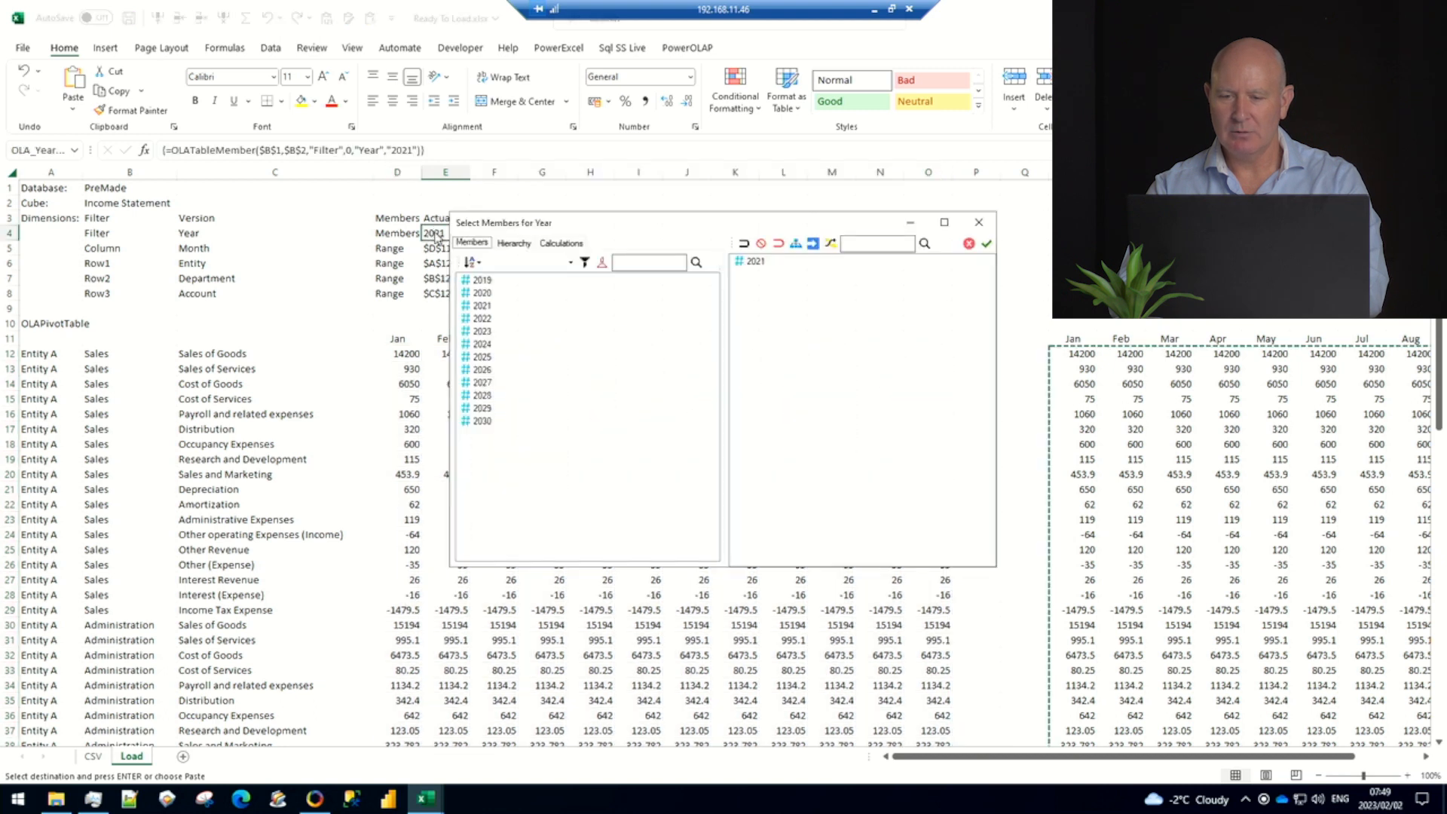
click(493, 318)
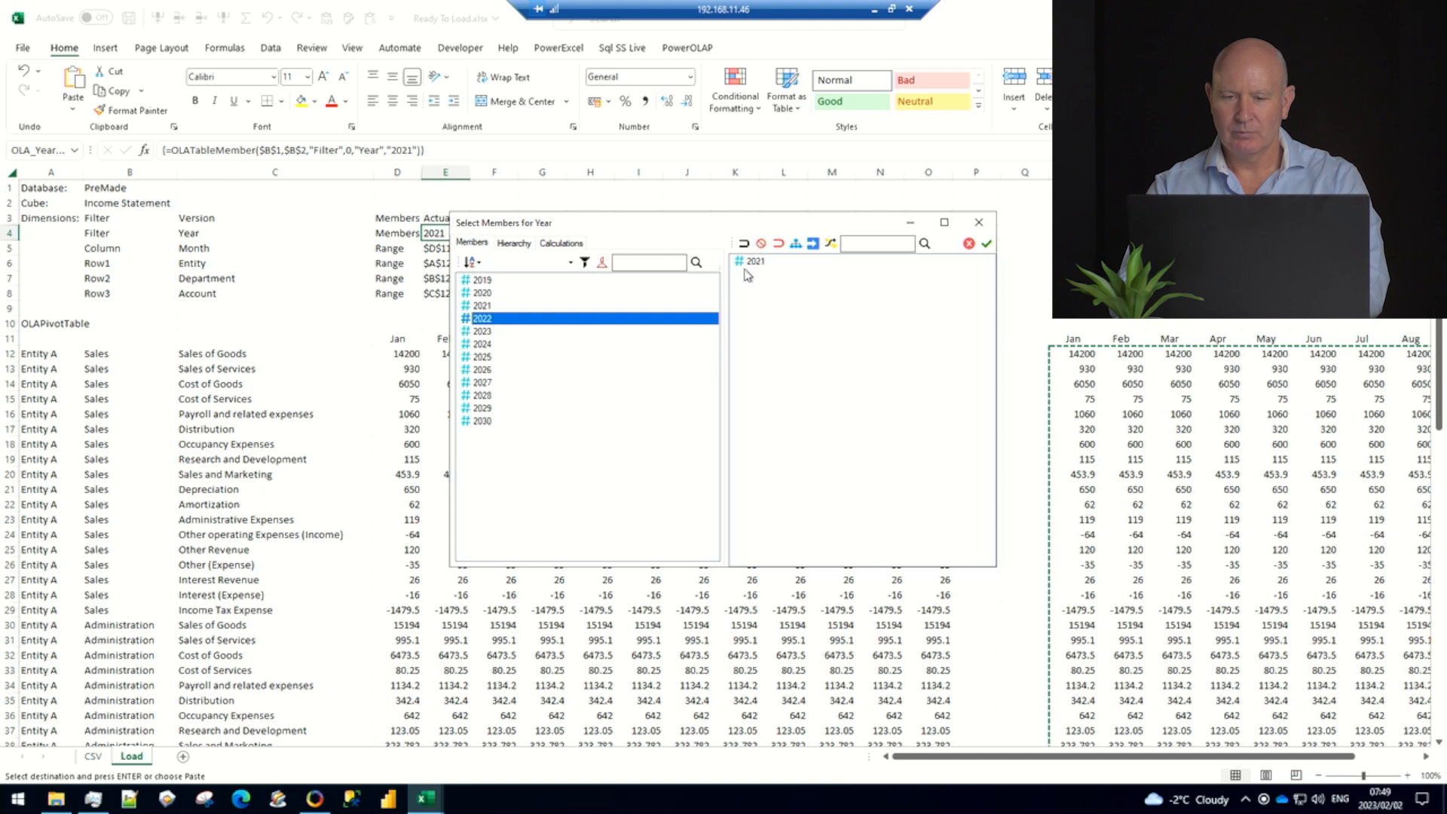
click(776, 245)
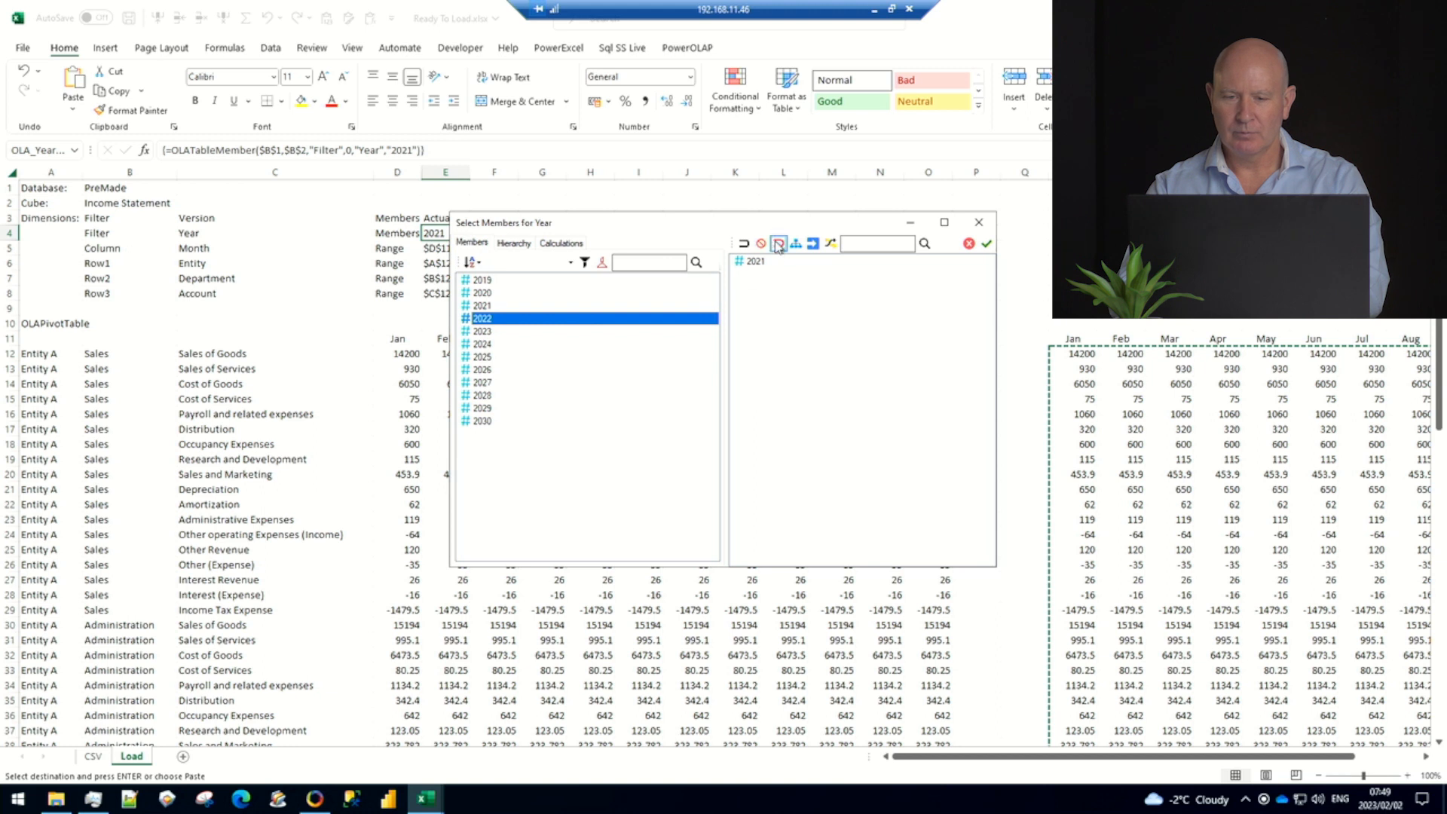
click(987, 244)
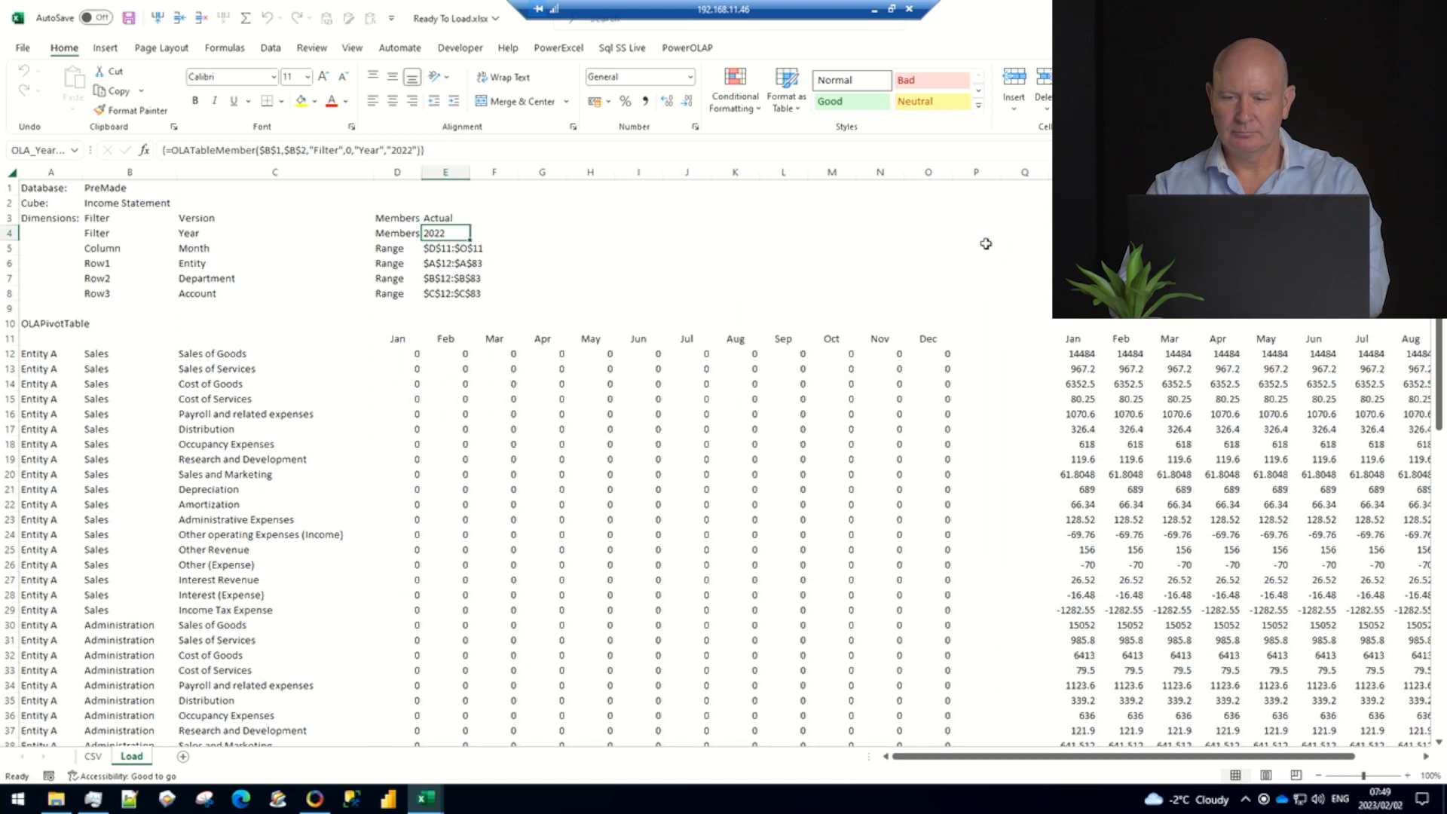
Copy the calculated 2022 Jan to Dec block through row 83 and paste it as values into the slice from D12
drag(1080, 354, 1234, 709)
key(ctrl+c)
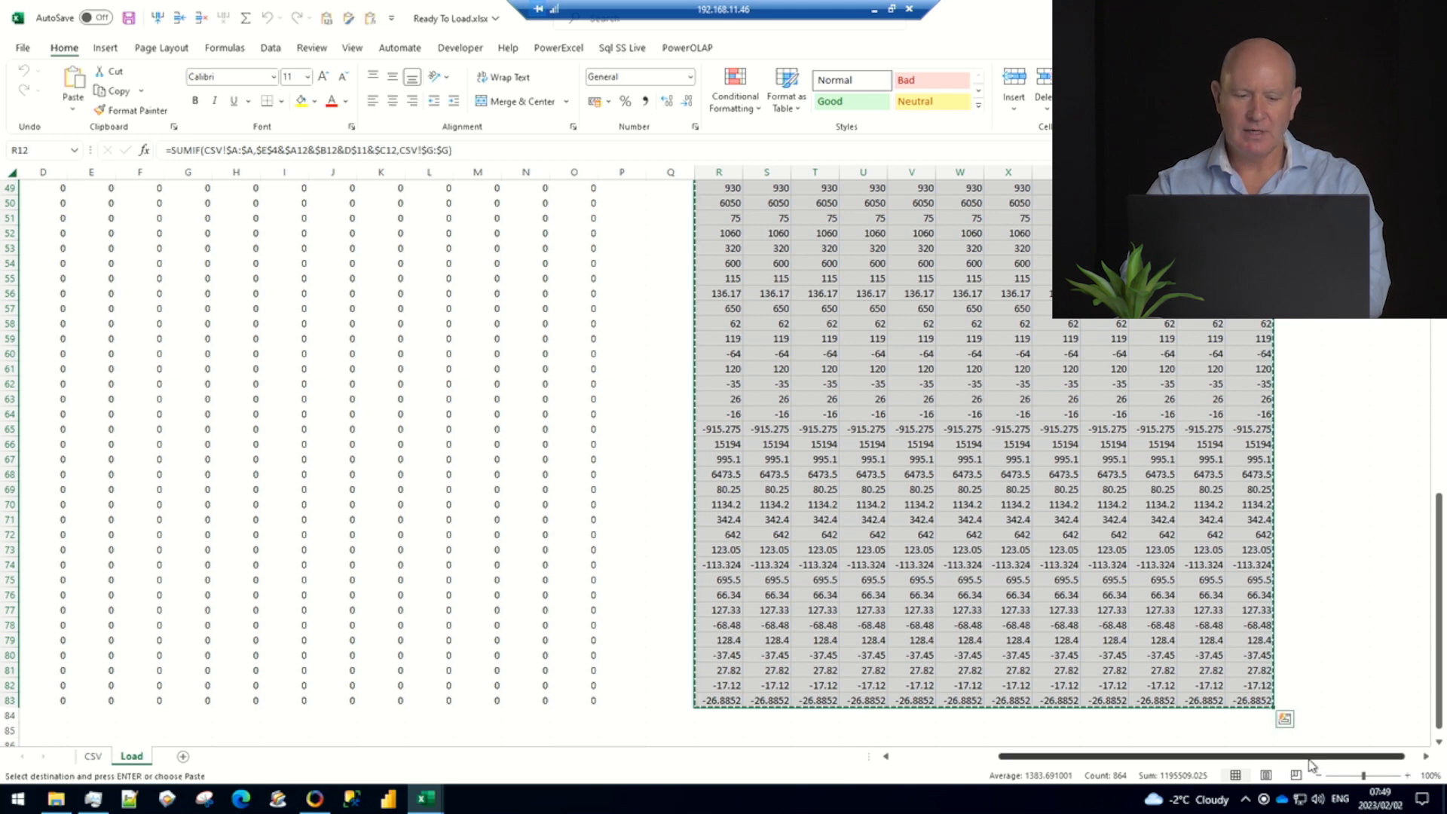
drag(1312, 757, 1206, 757)
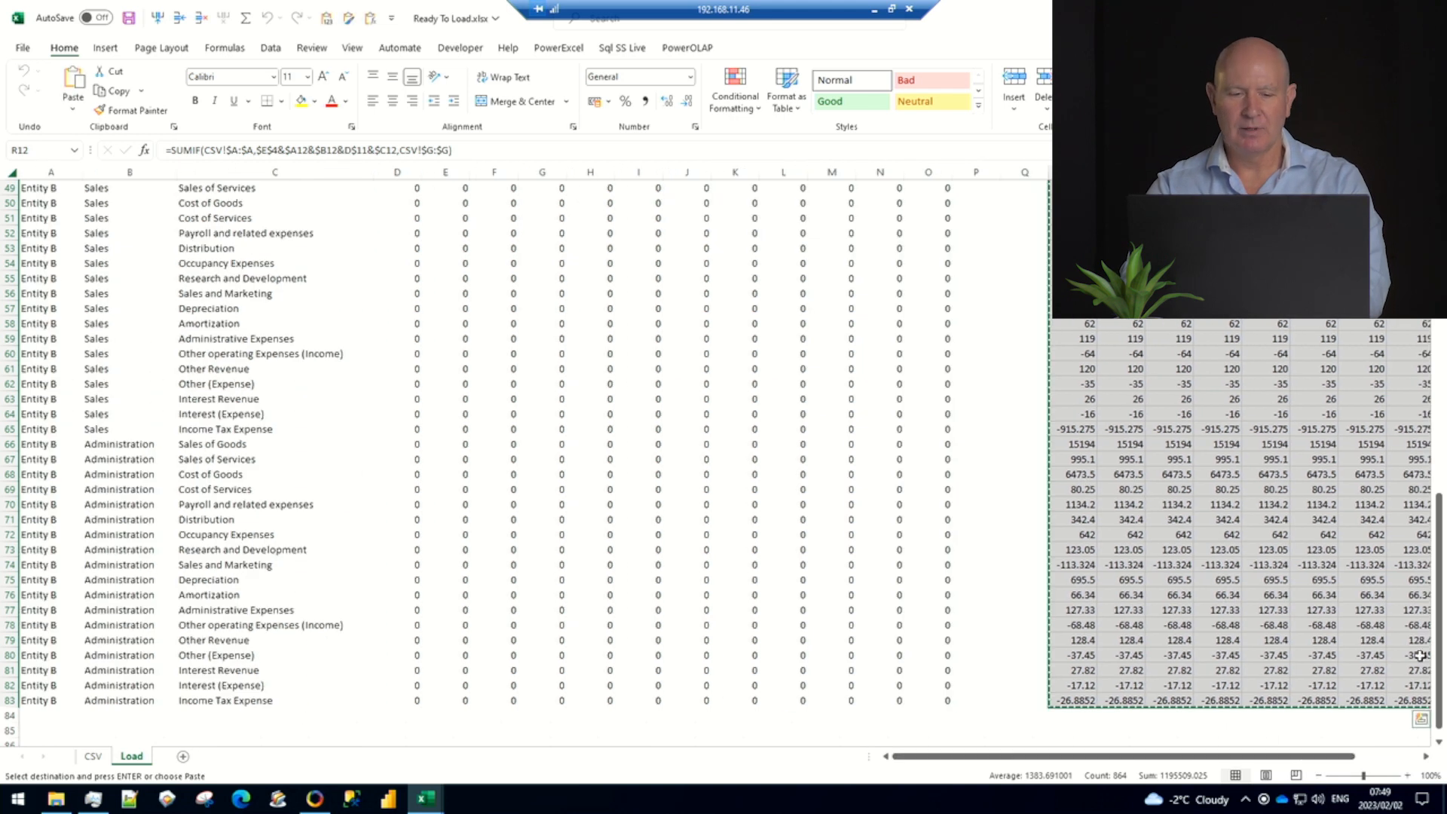
drag(1439, 656, 1408, 368)
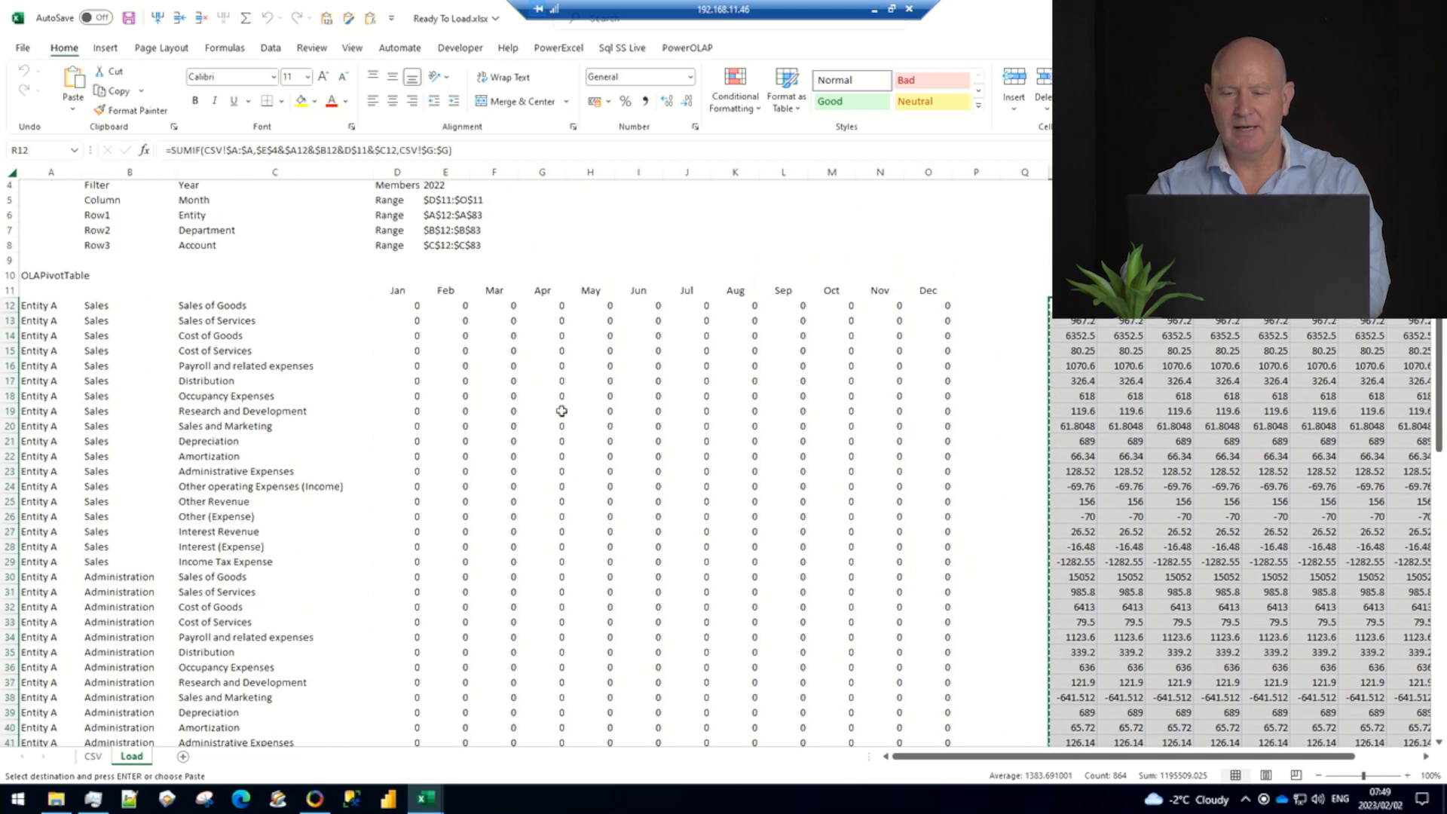
click(402, 305)
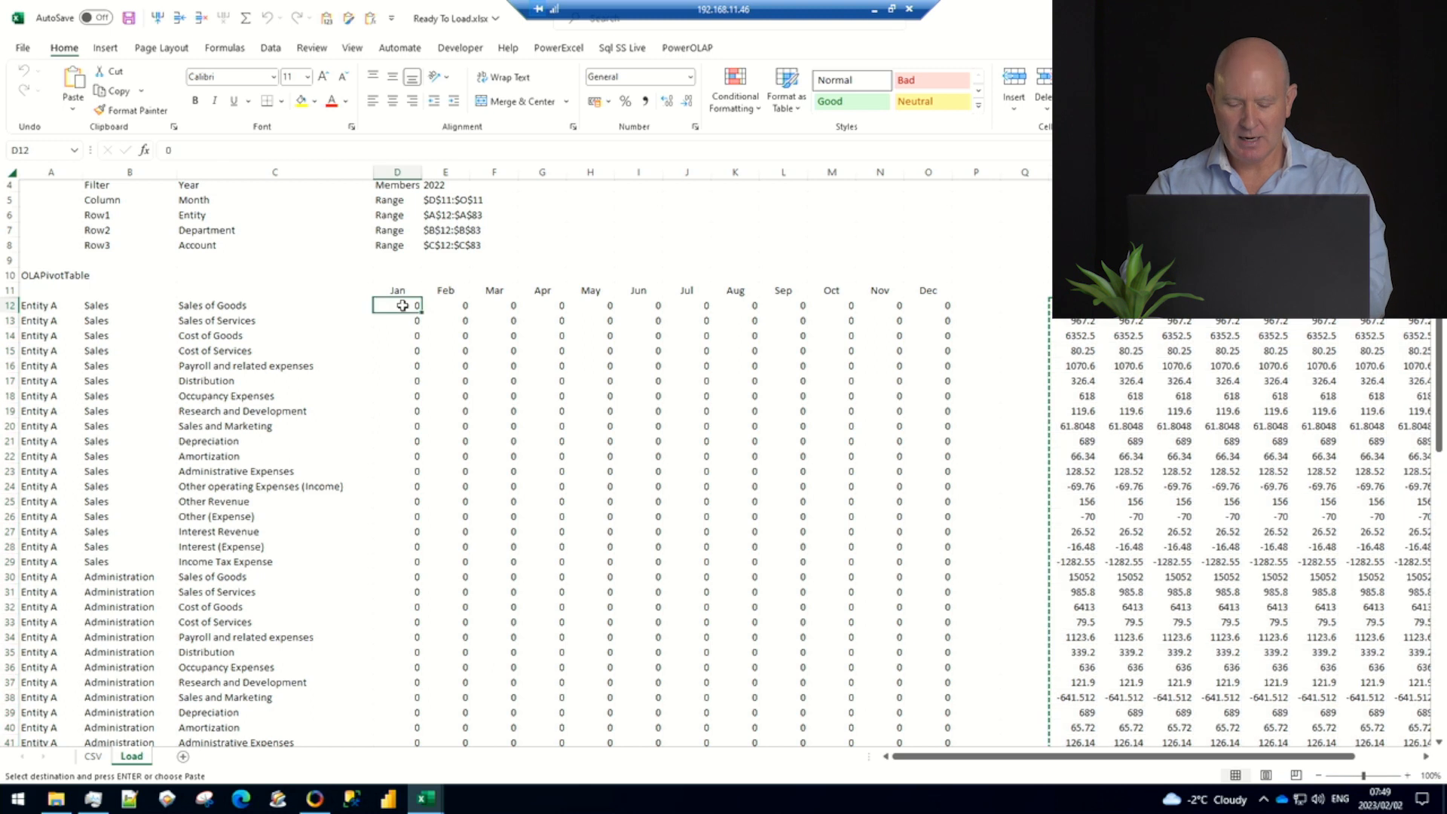
right_click(403, 305)
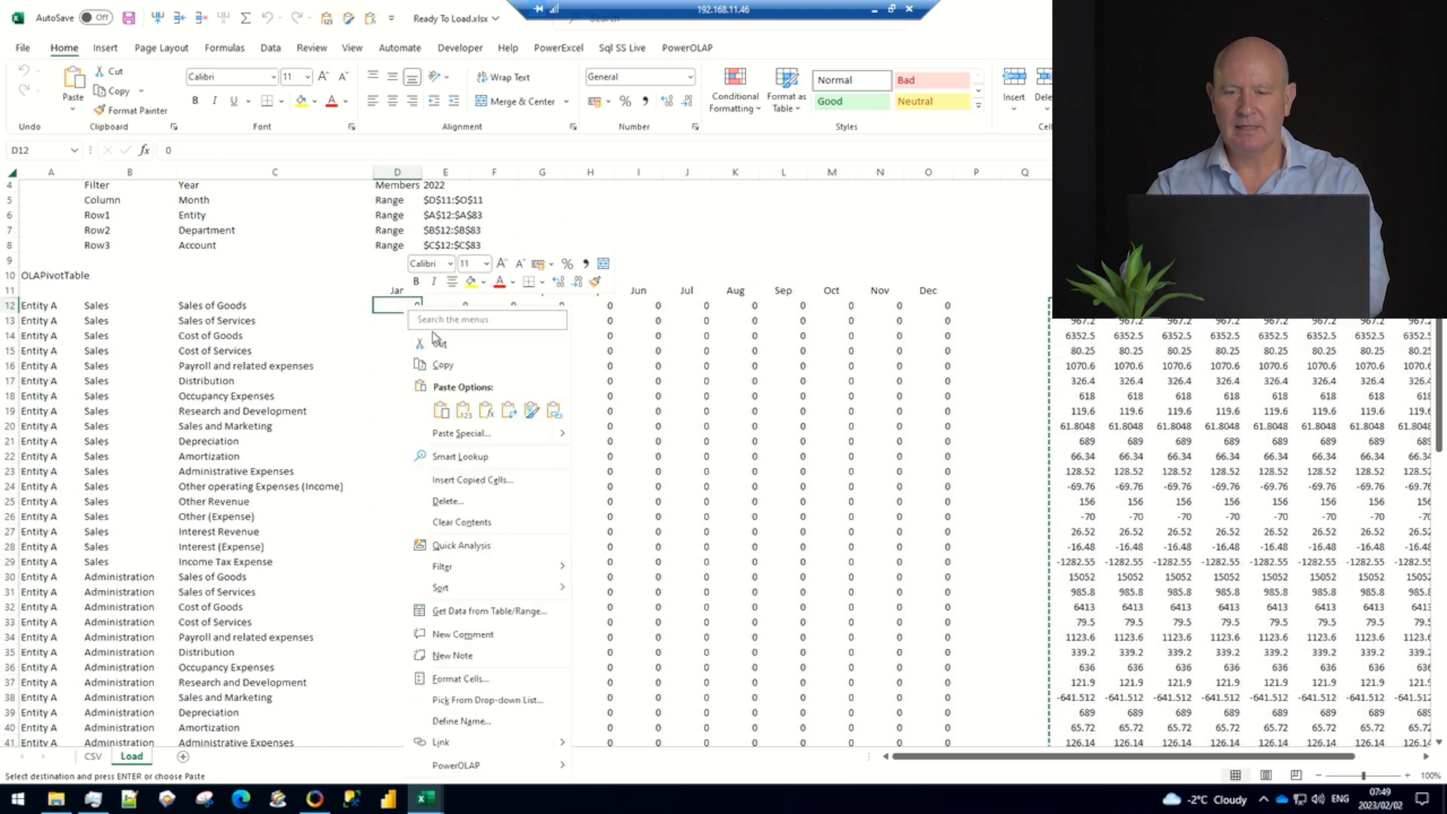
click(464, 413)
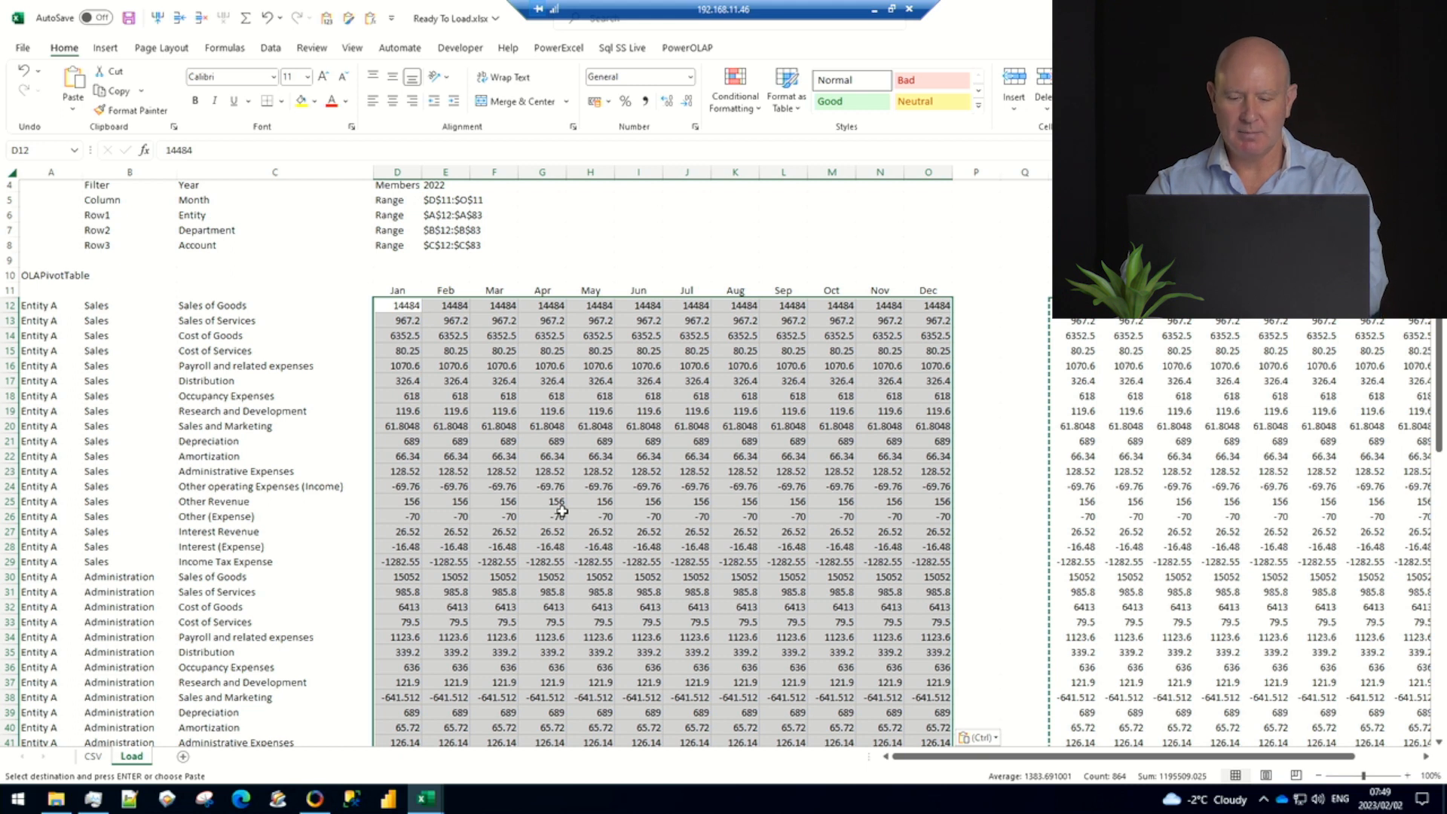
key(Escape)
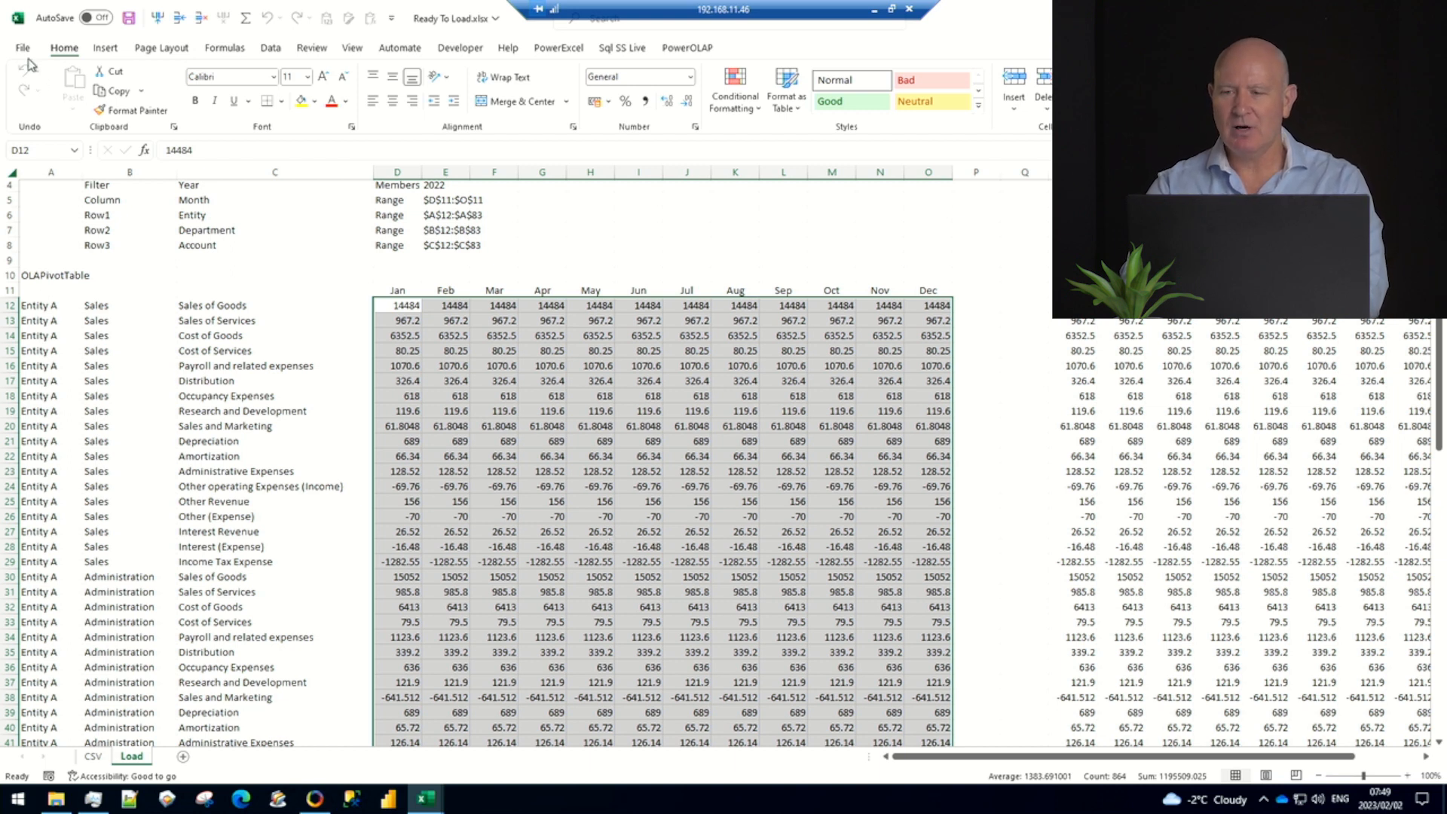
Create a blank workbook and start a new PowerExcel slice in it
click(23, 48)
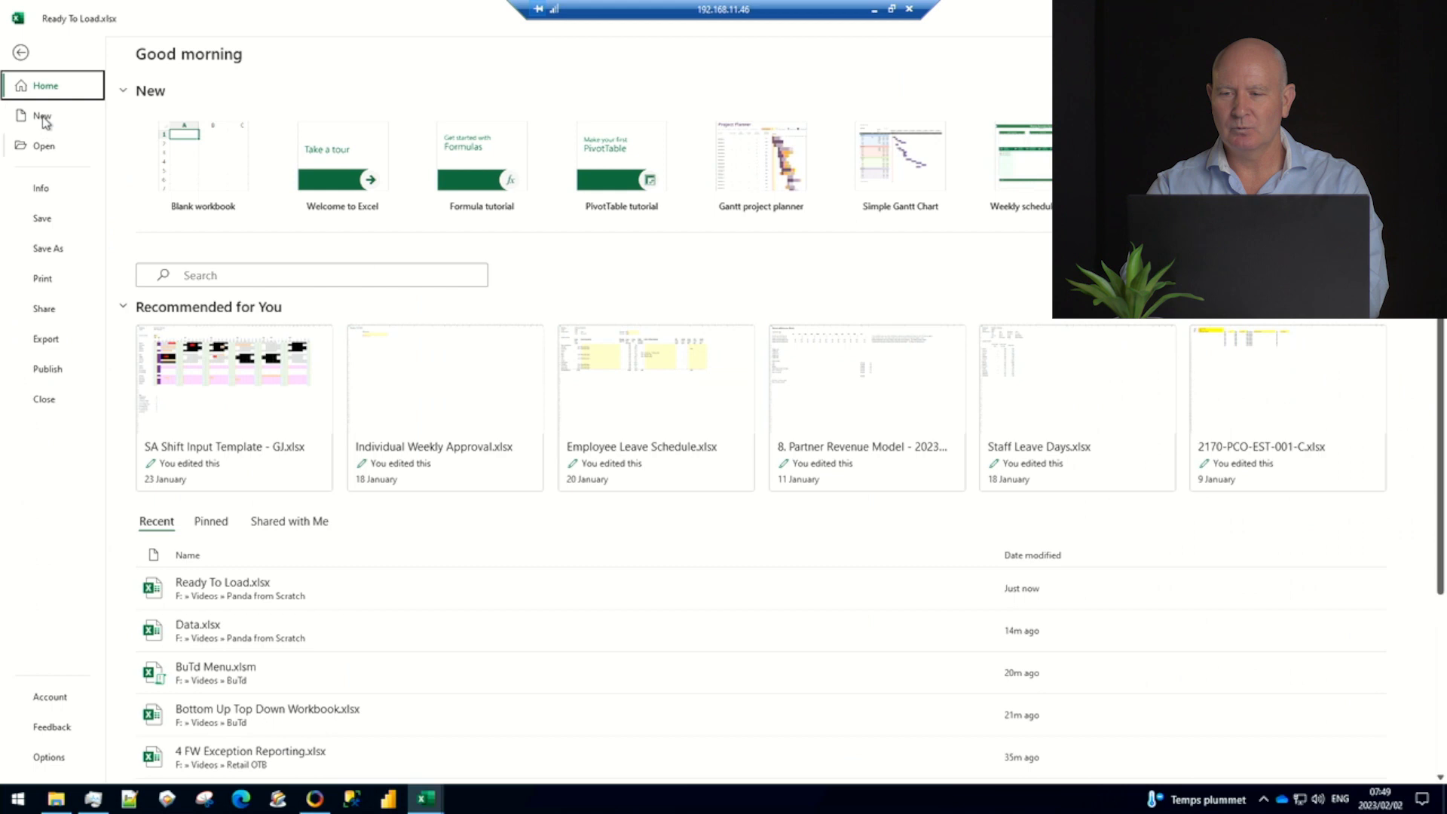
click(43, 117)
click(211, 163)
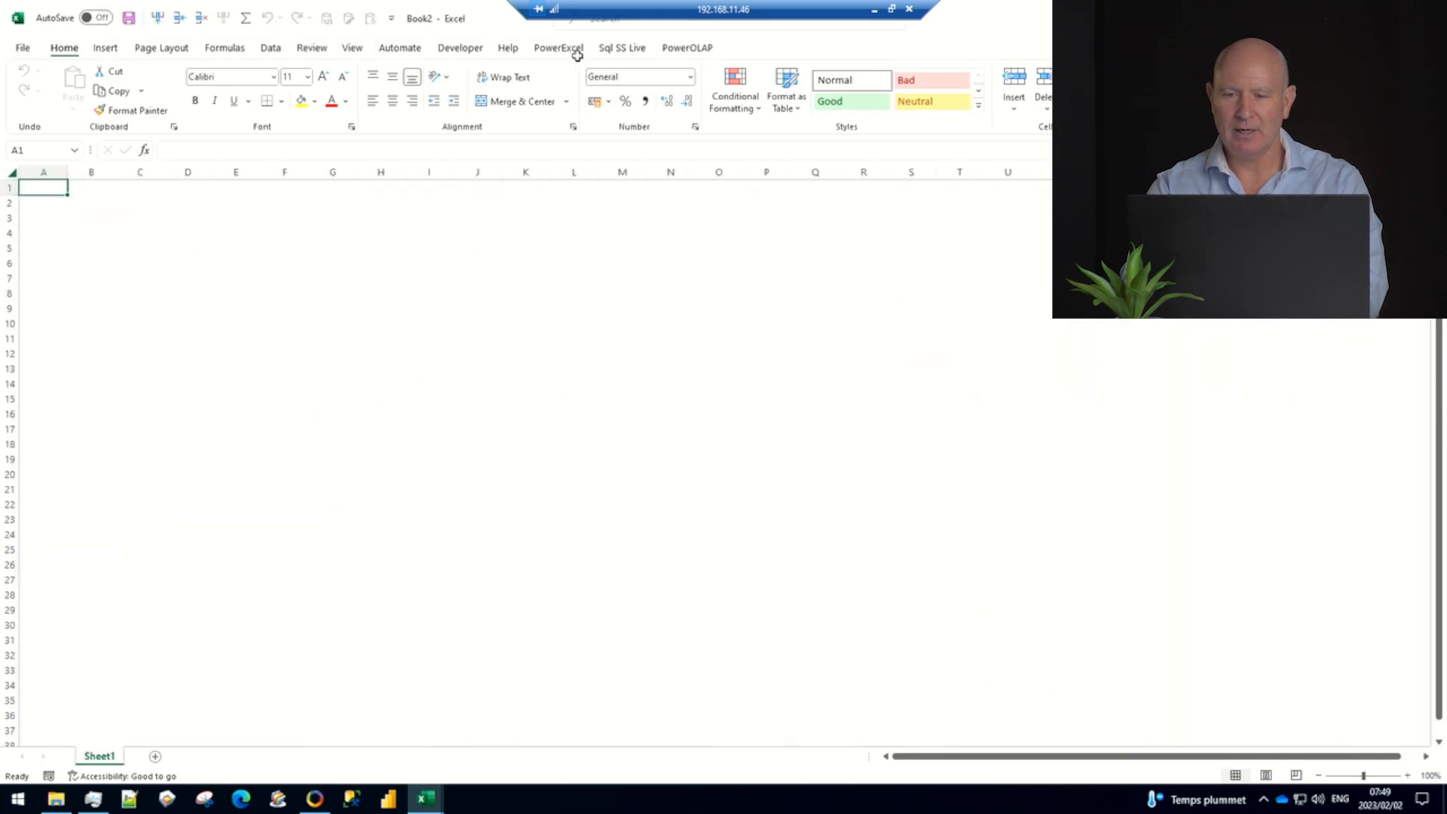
click(565, 50)
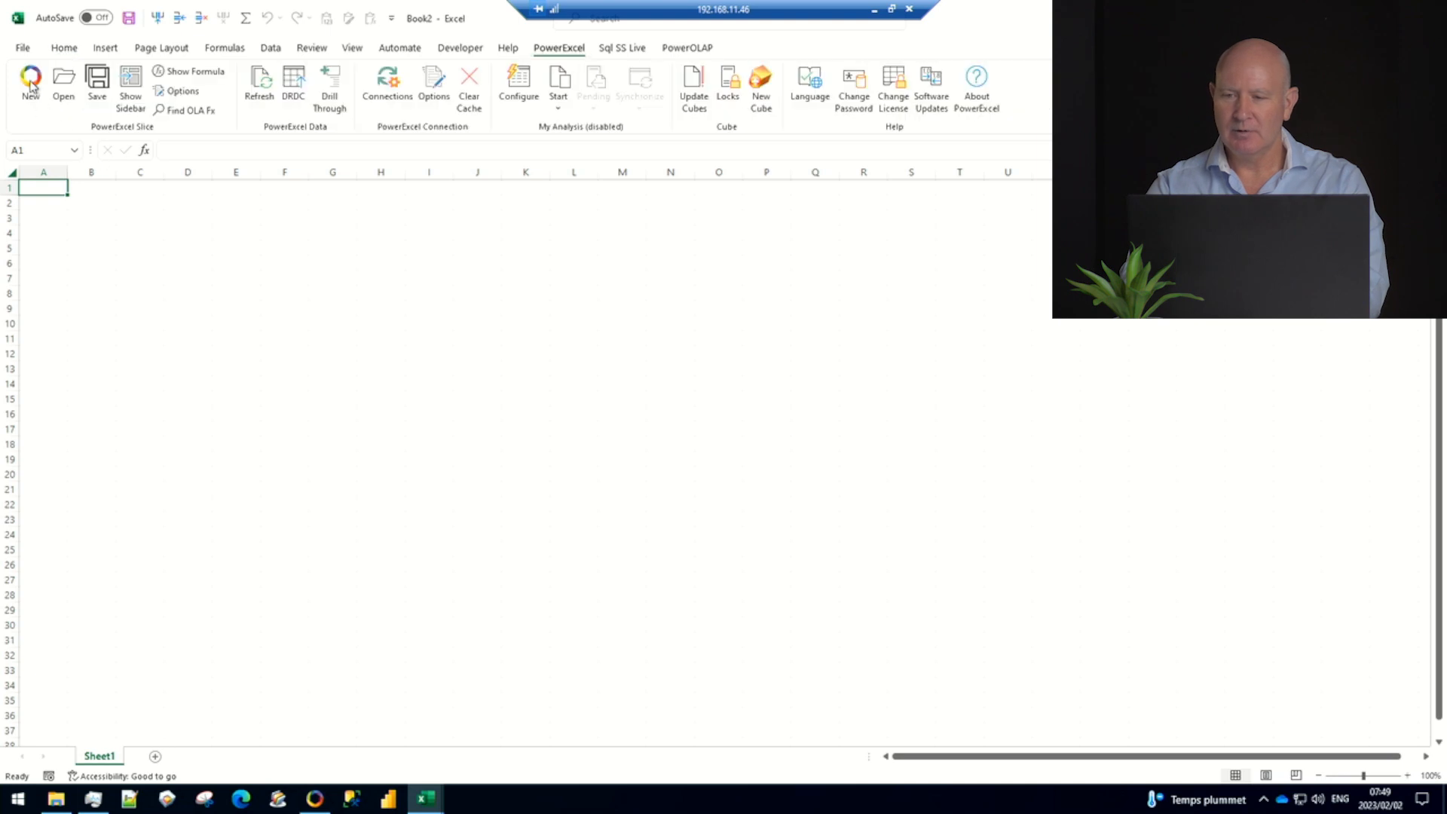
click(31, 85)
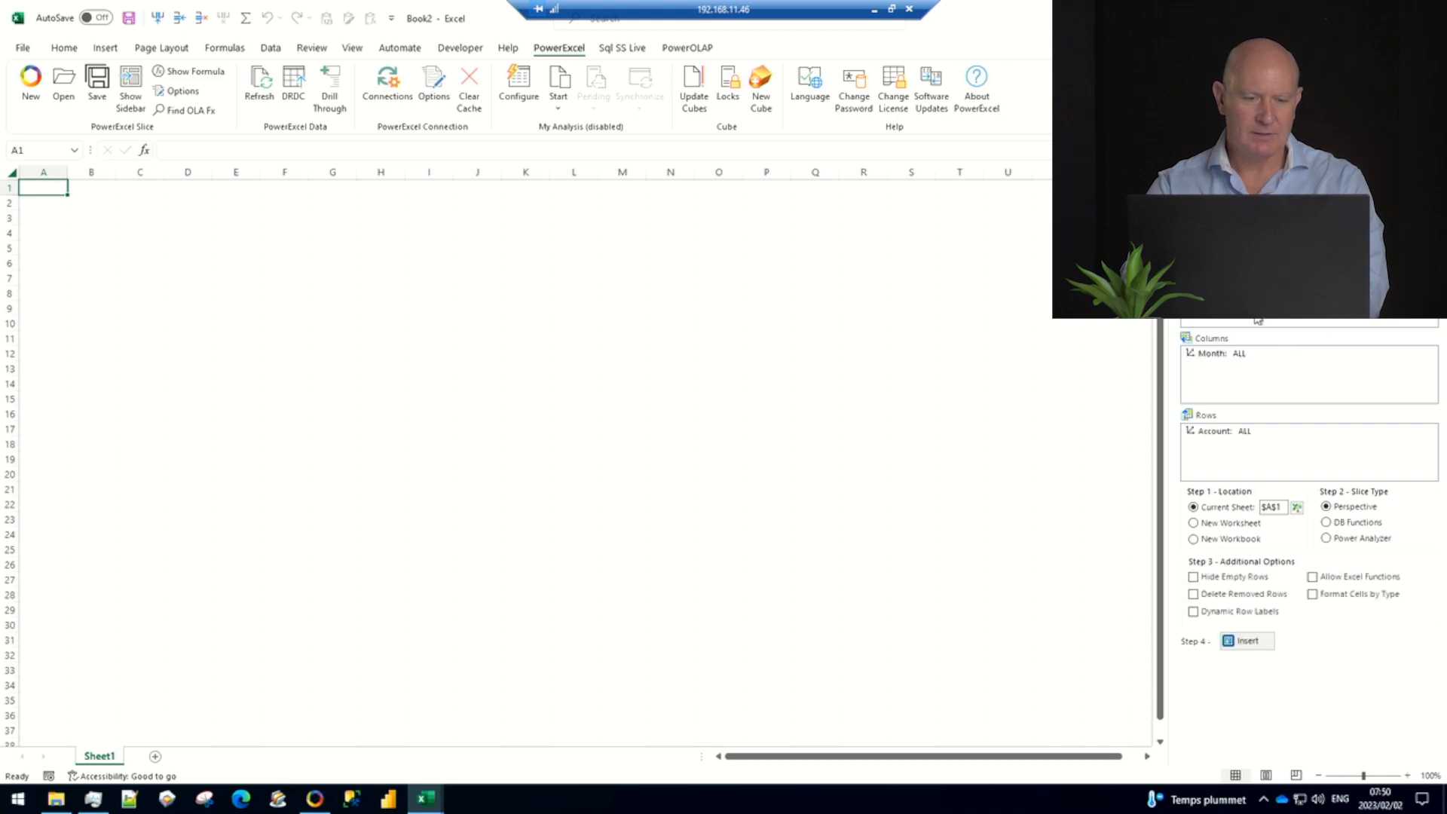
Set the new slice's Entity filter to Entity A in place of Total Entity
double_click(1211, 288)
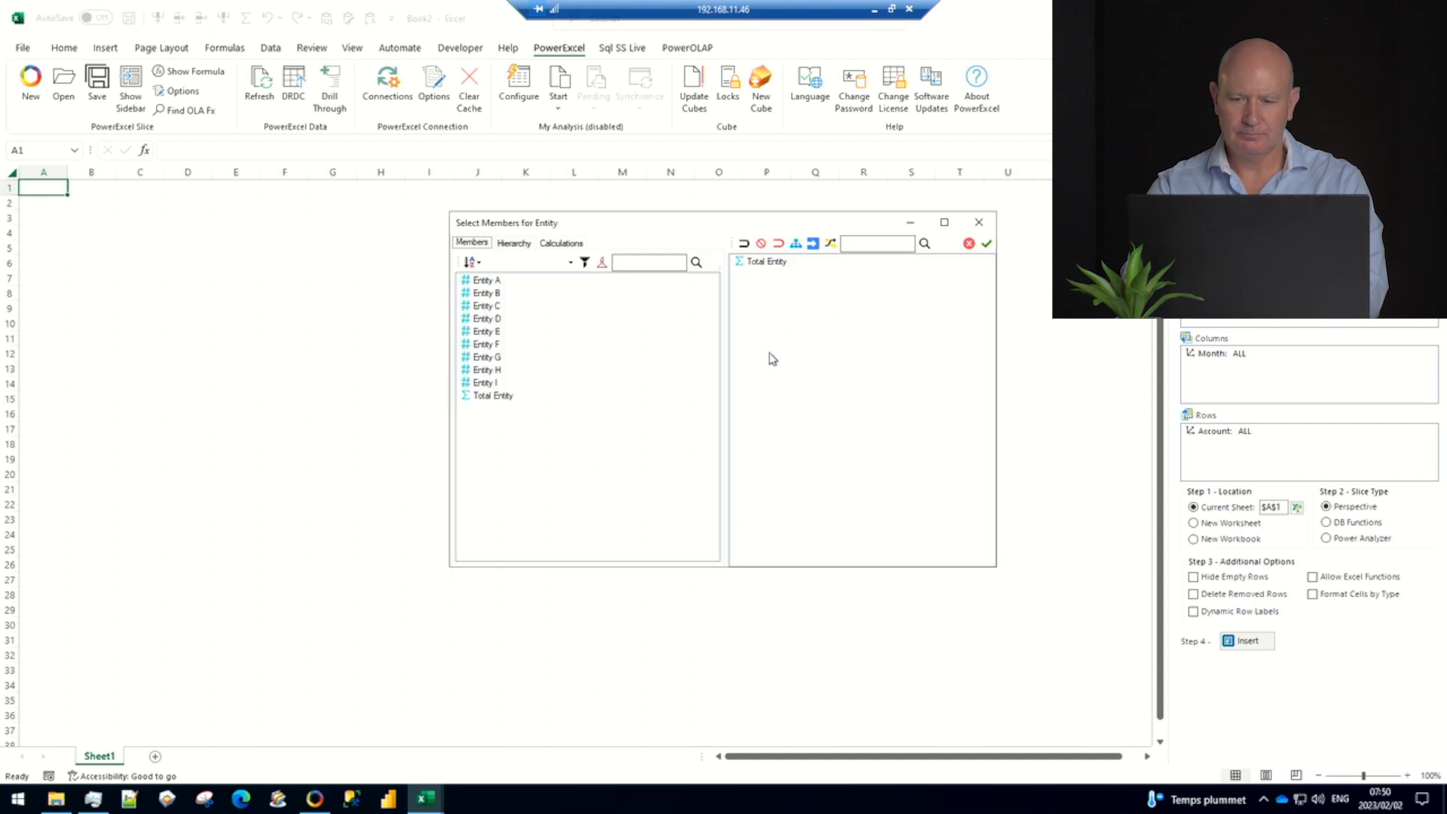
click(488, 281)
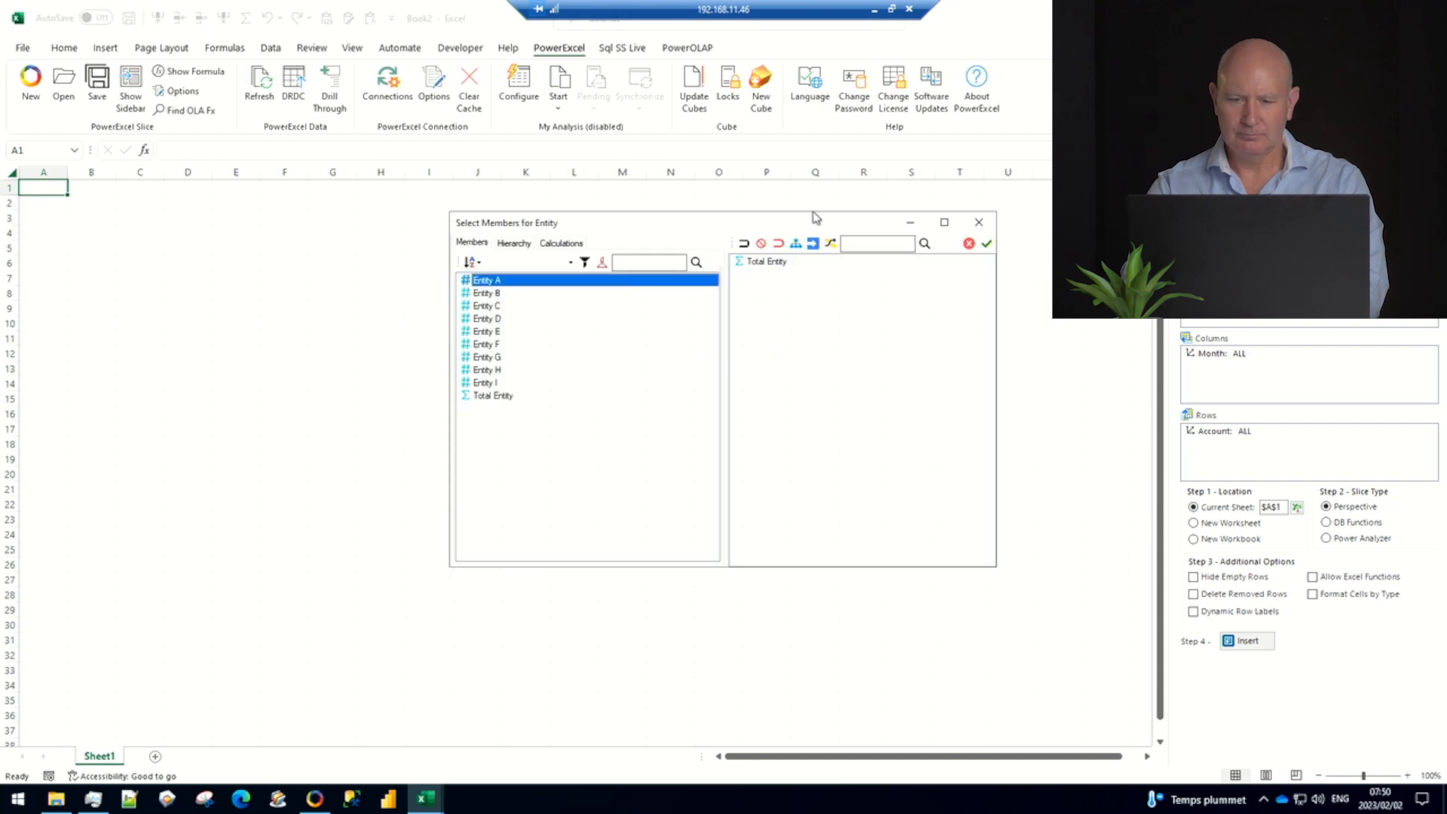
click(778, 243)
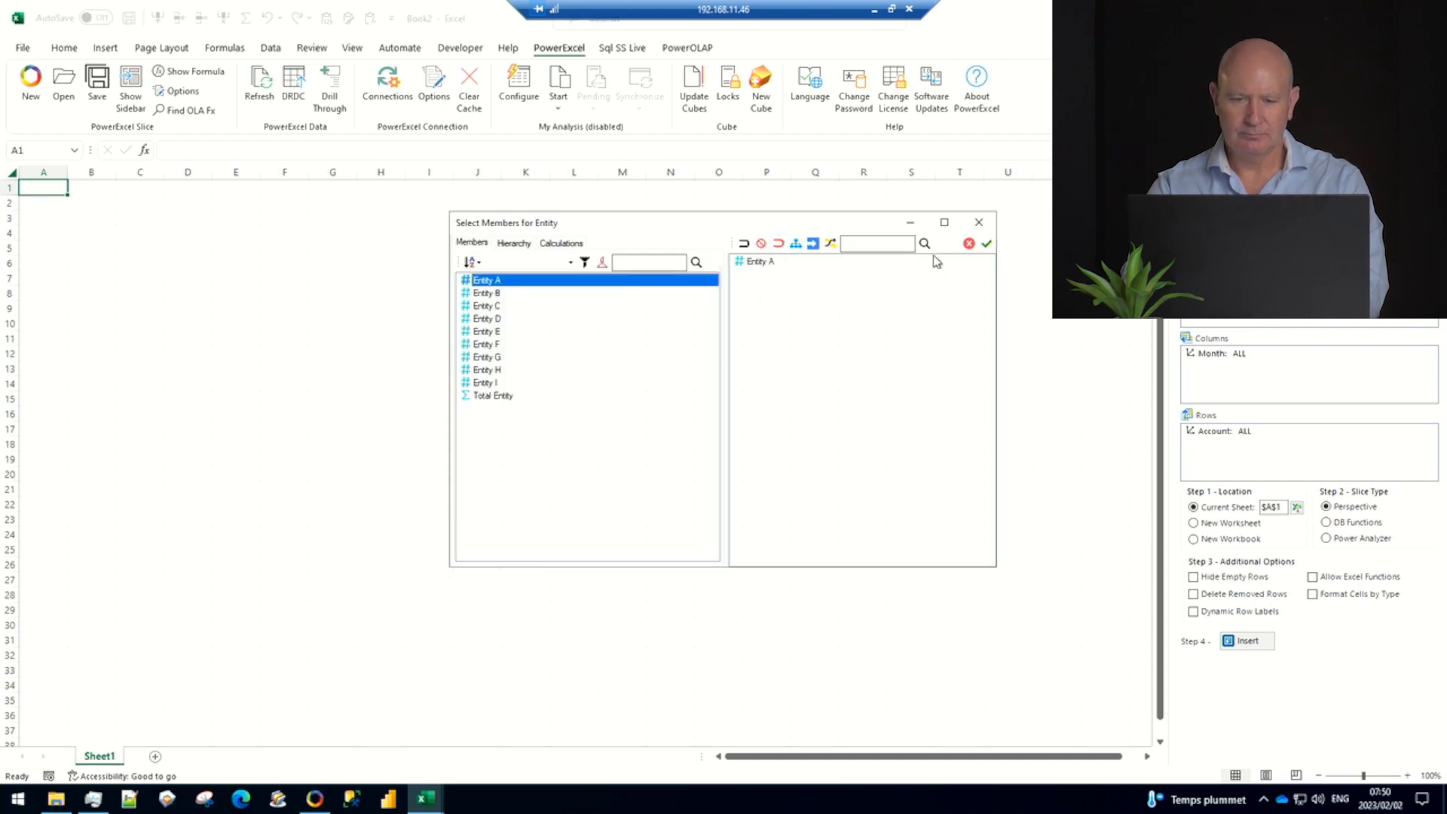
click(987, 243)
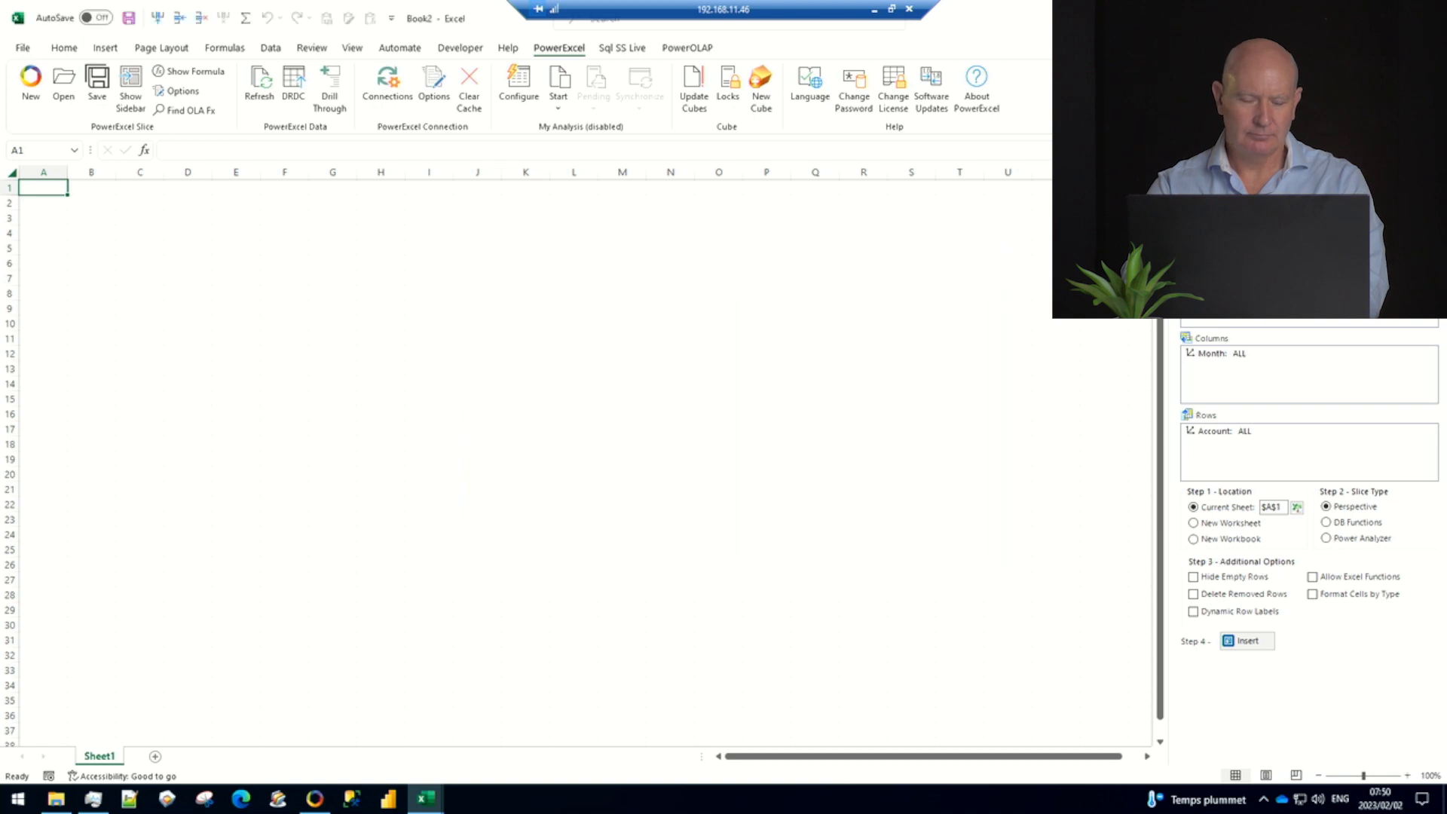
Set the new slice's Department filter to Sales in place of Total Department
double_click(1212, 300)
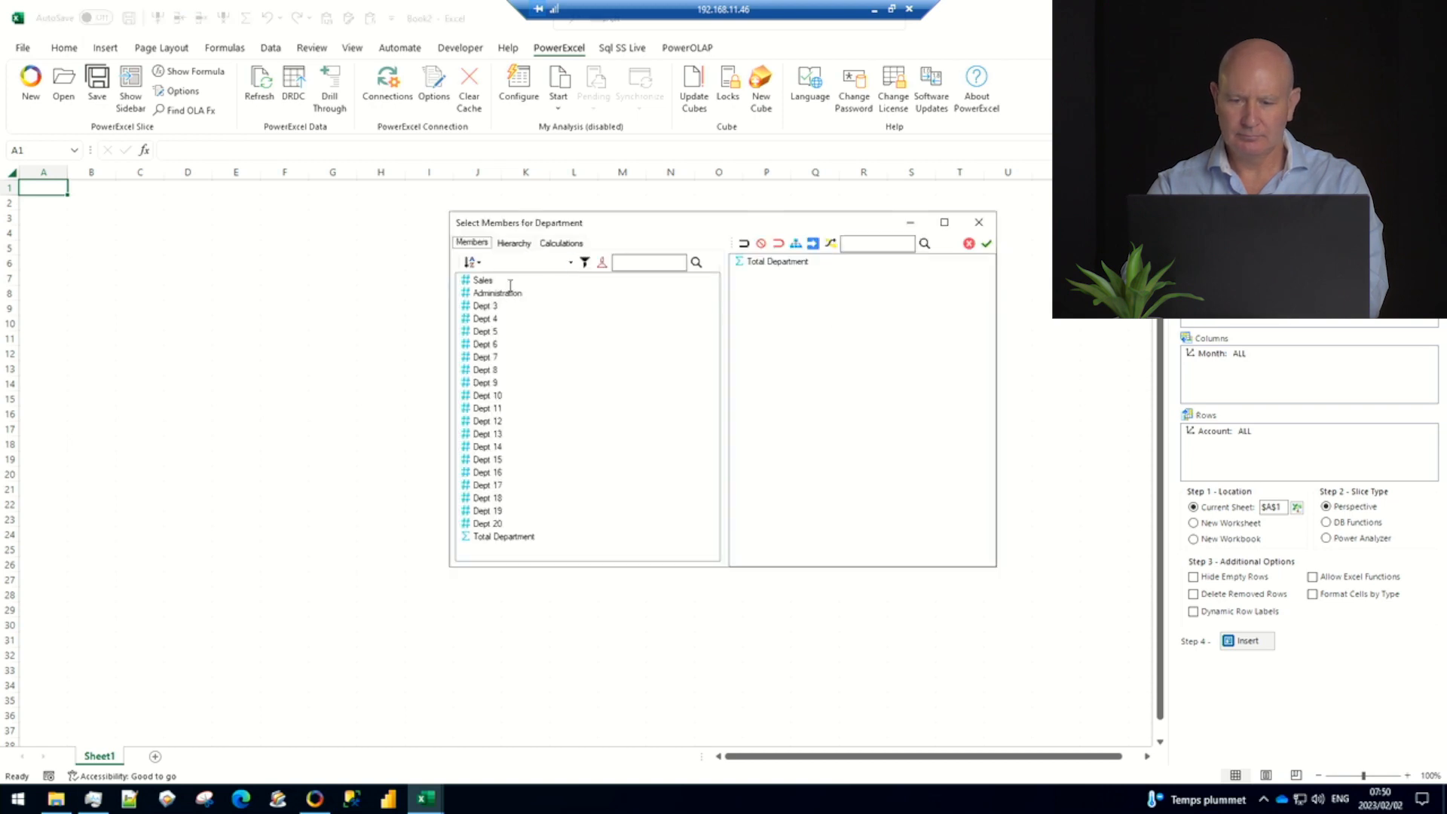
click(483, 280)
click(778, 244)
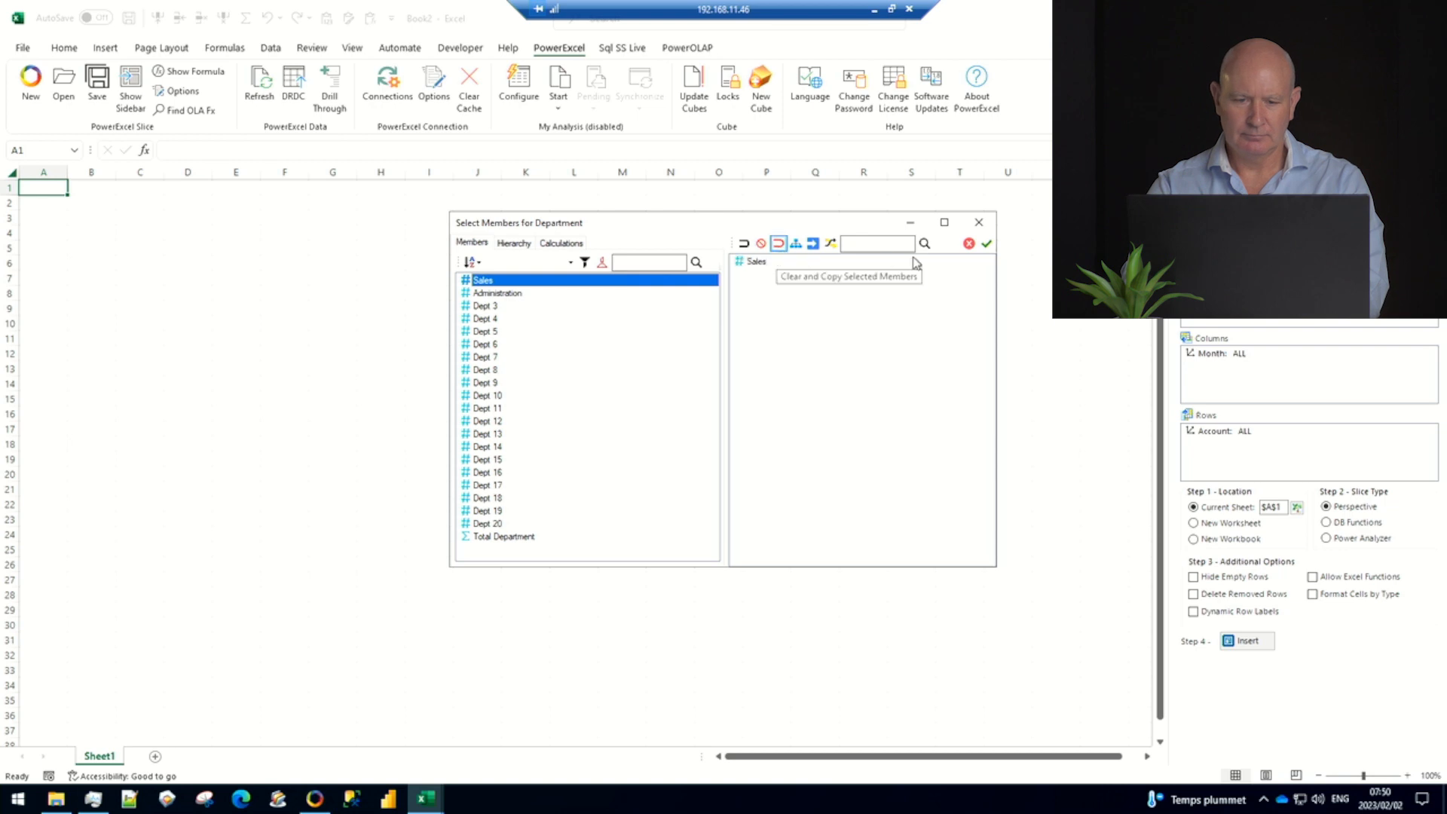
click(986, 243)
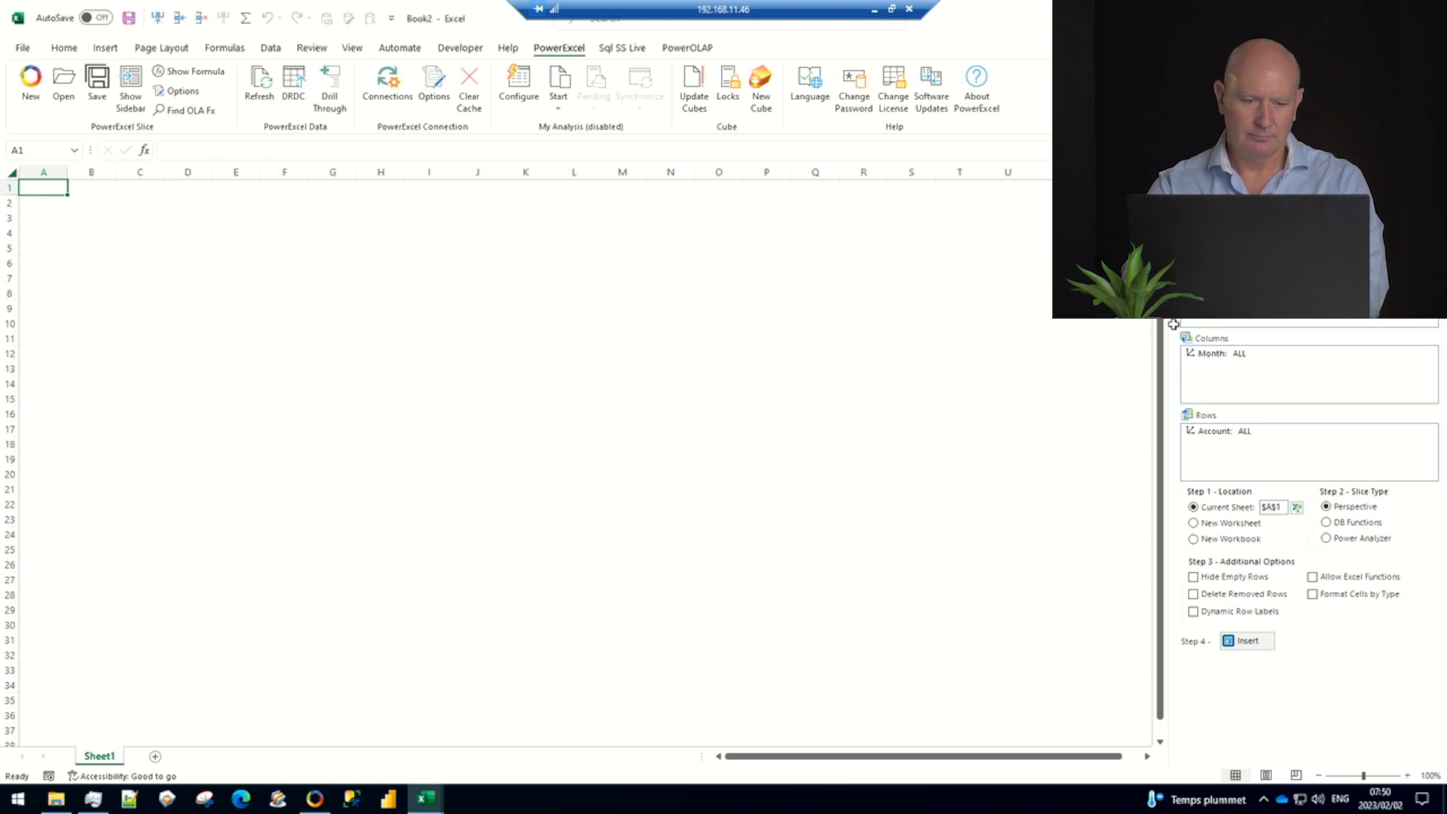
Keep ALL months as columns, insert the Perspective slice at $A$1 of the current sheet, and widen column A to fit the account names
click(1215, 354)
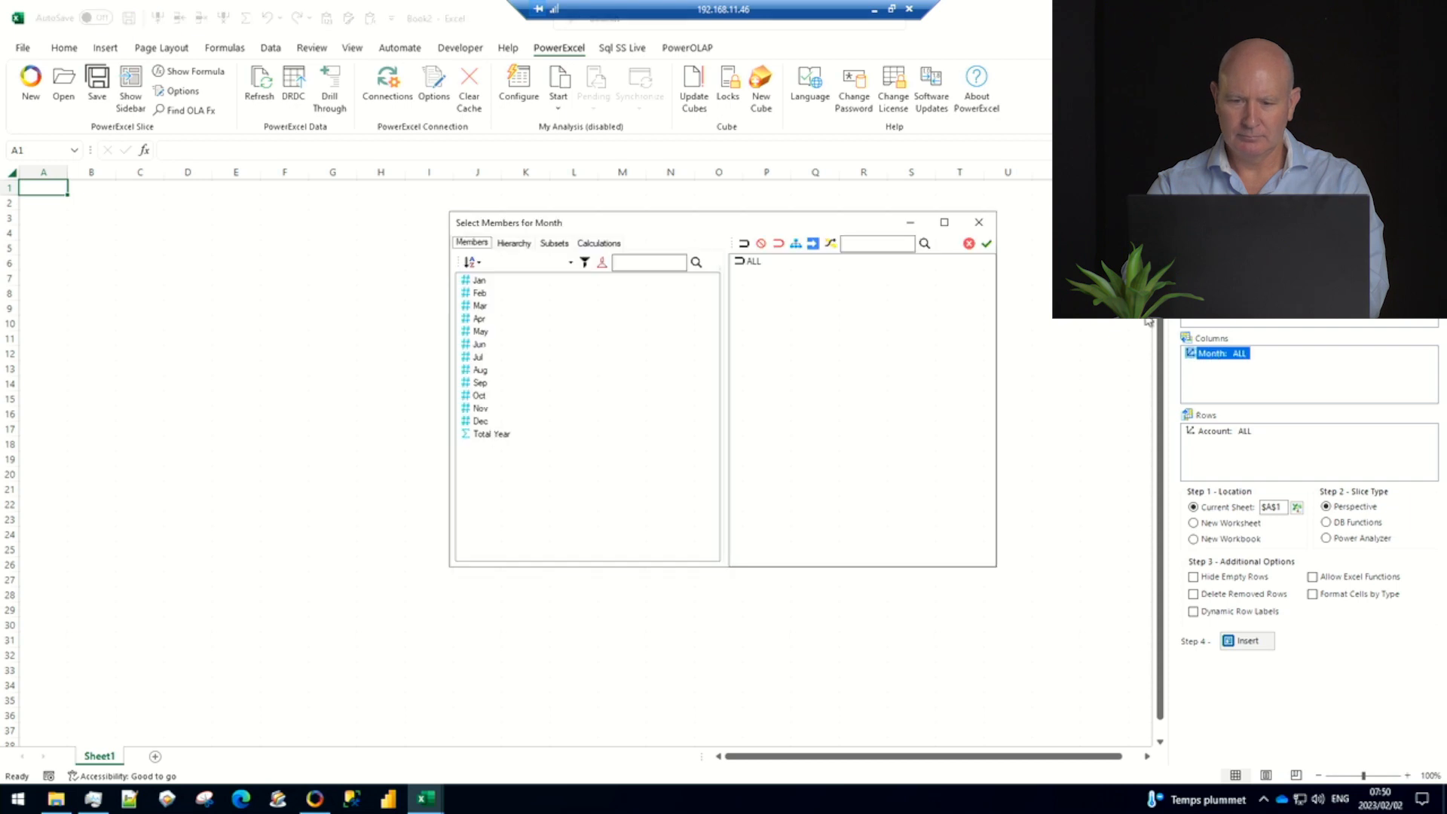
click(987, 244)
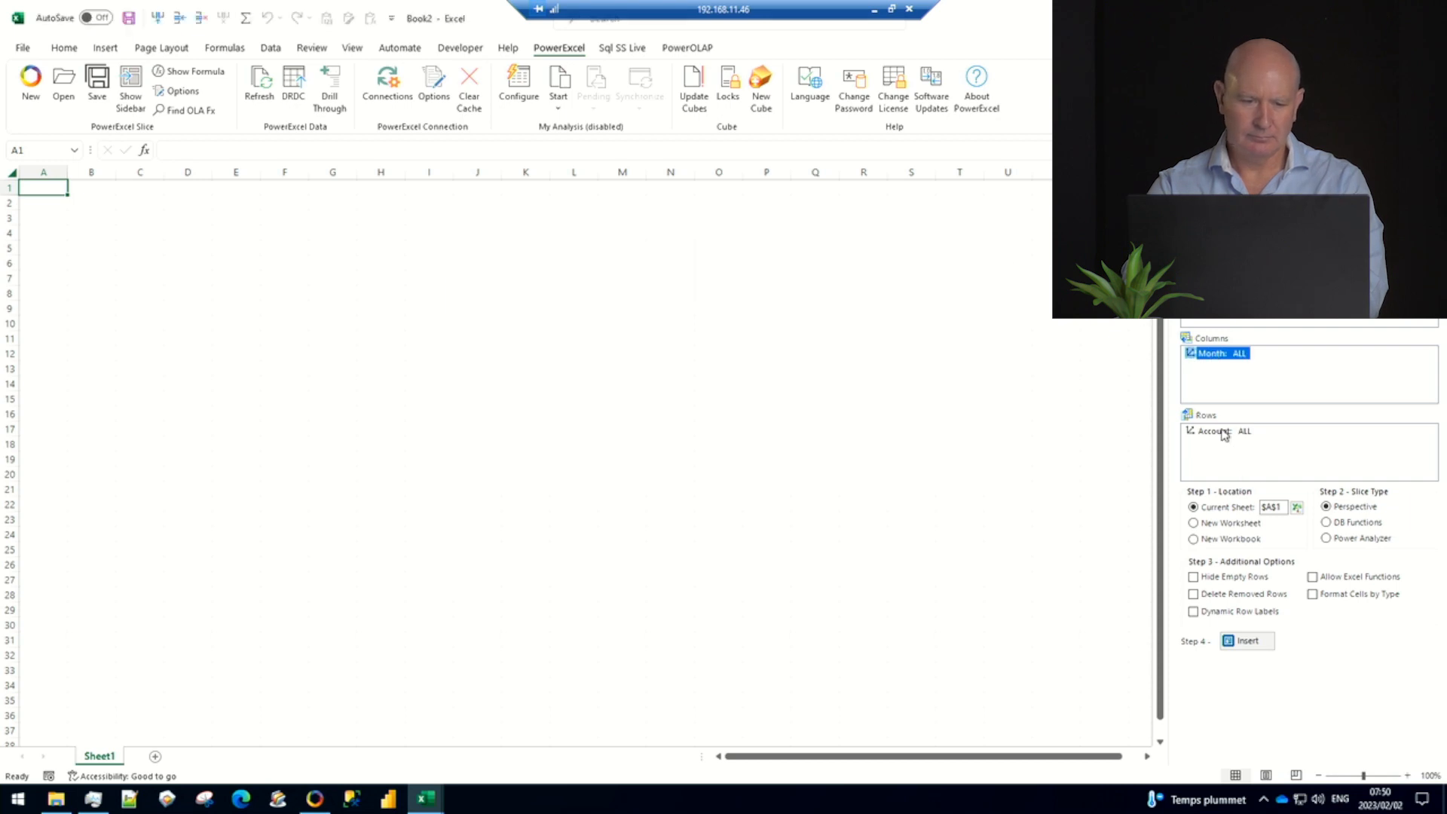
click(1243, 641)
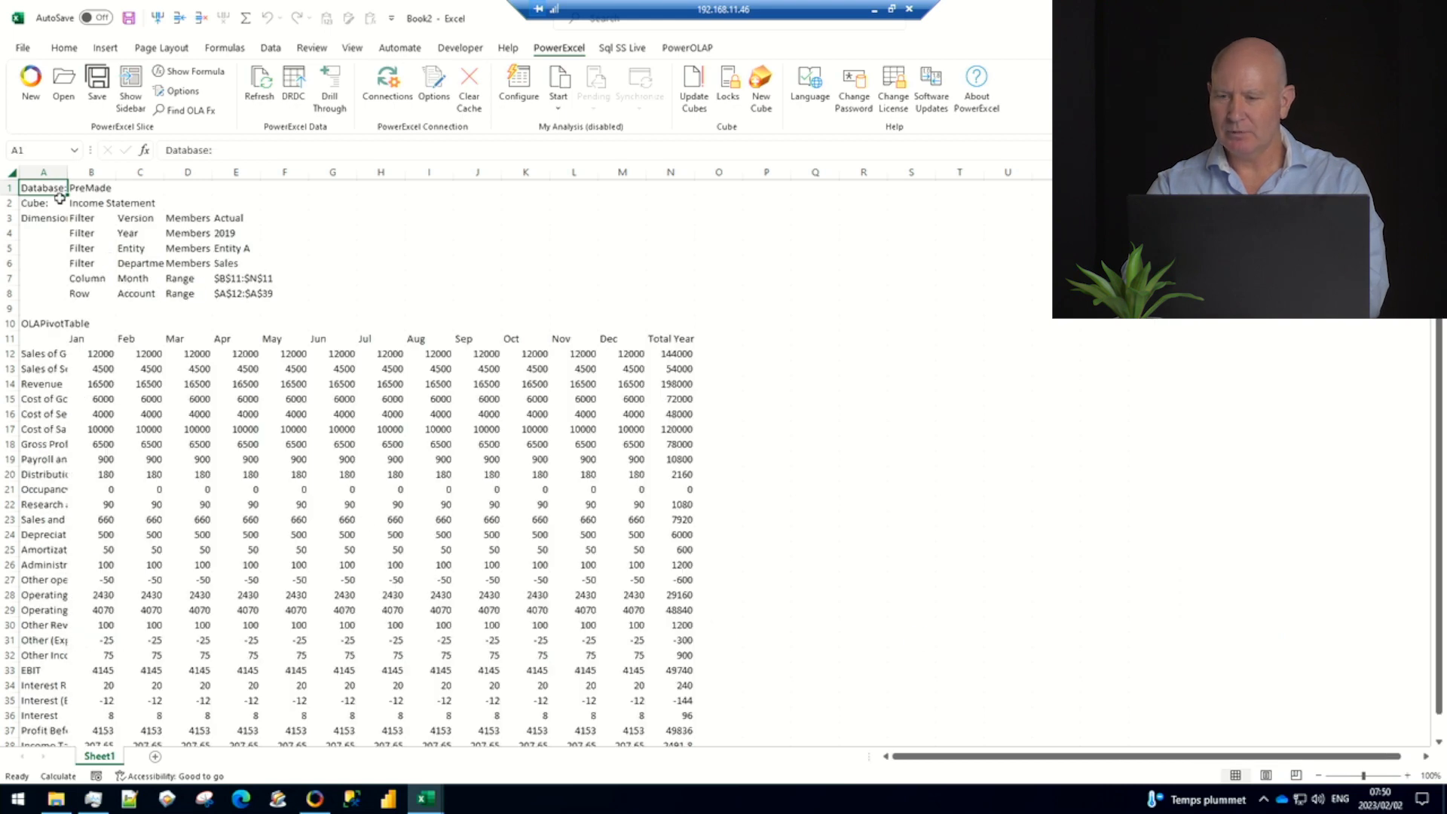
drag(68, 172, 131, 172)
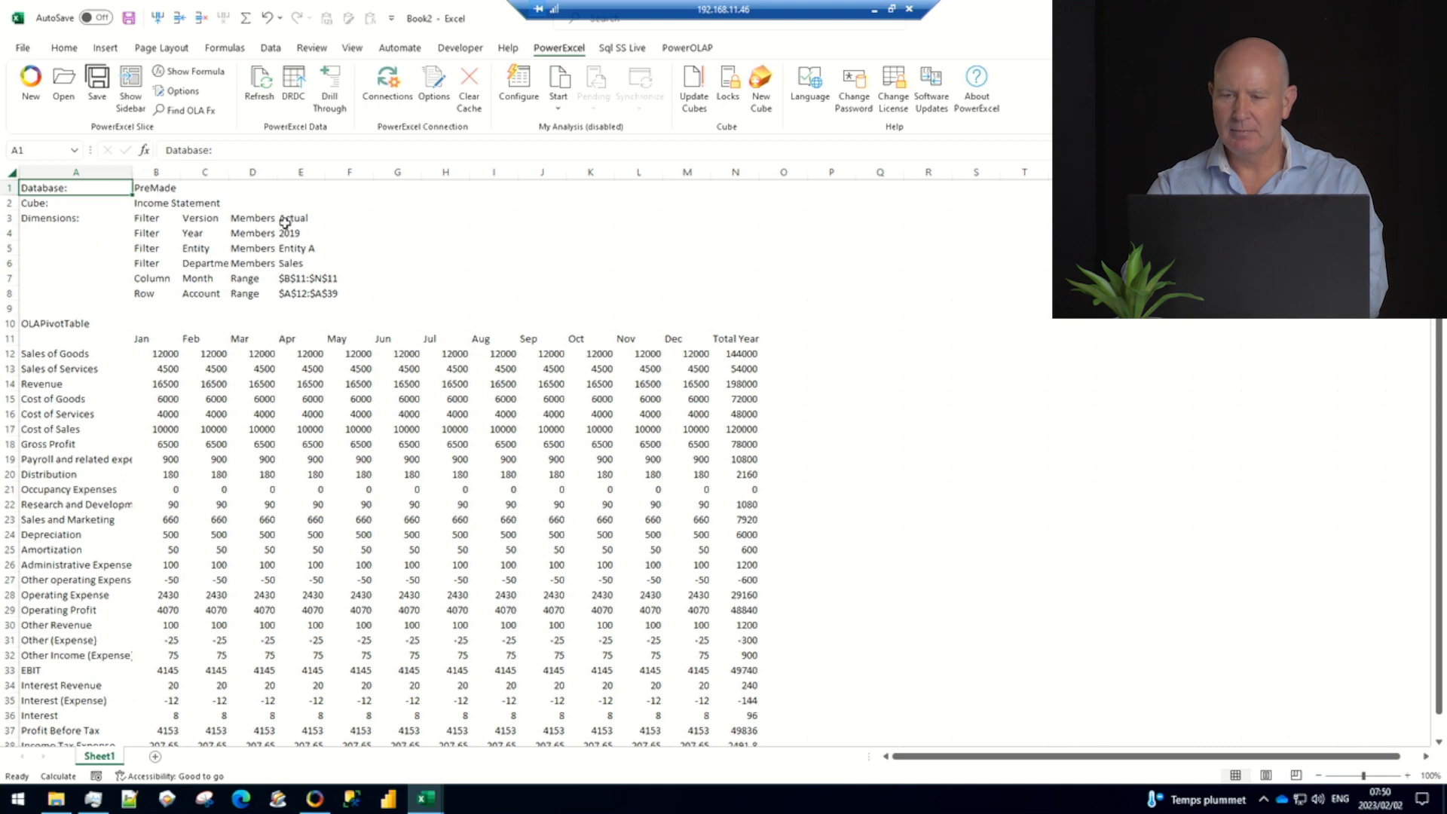
Replace 2019 with 2022 in the slice's Year filter
double_click(287, 234)
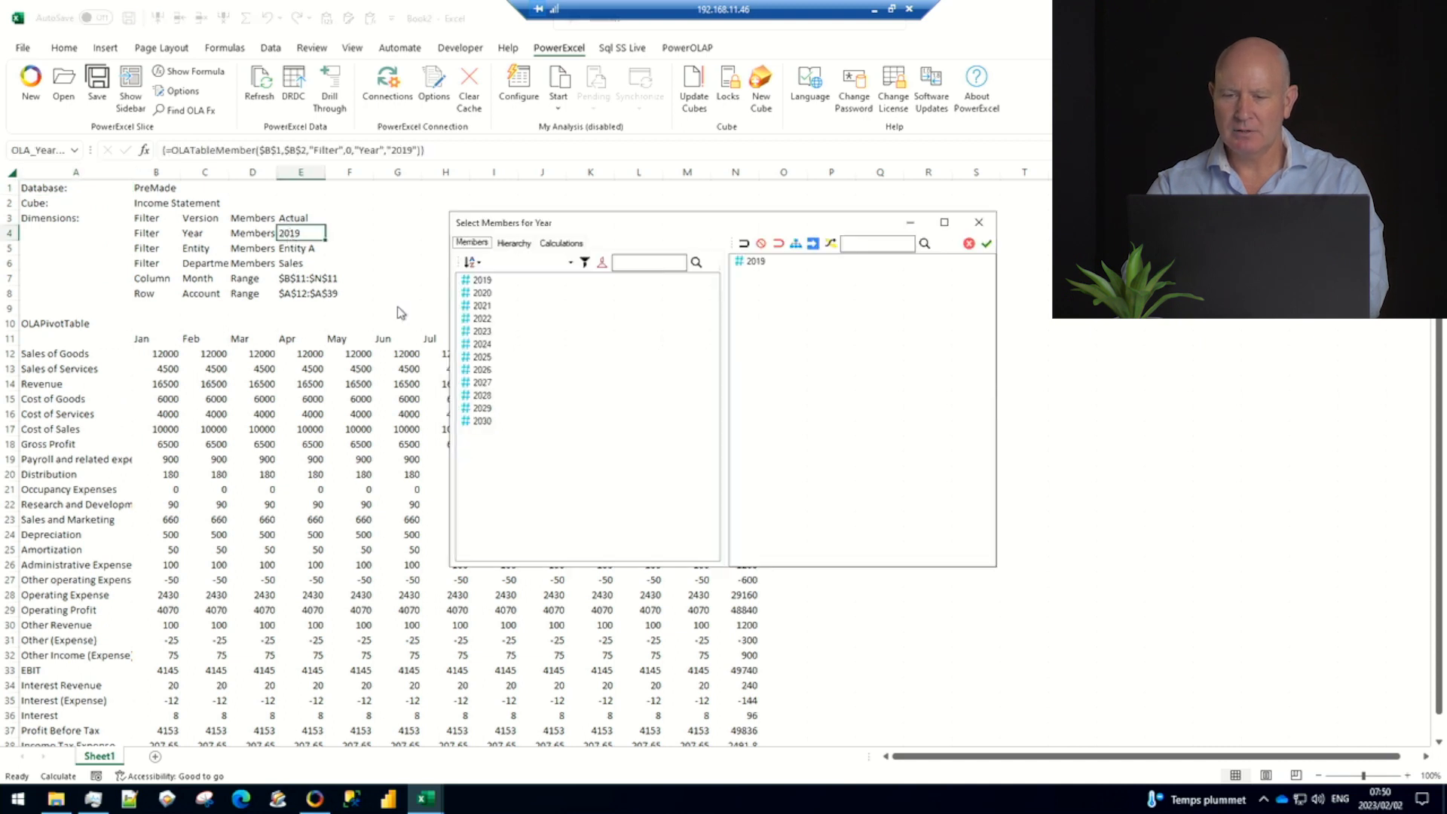
click(480, 319)
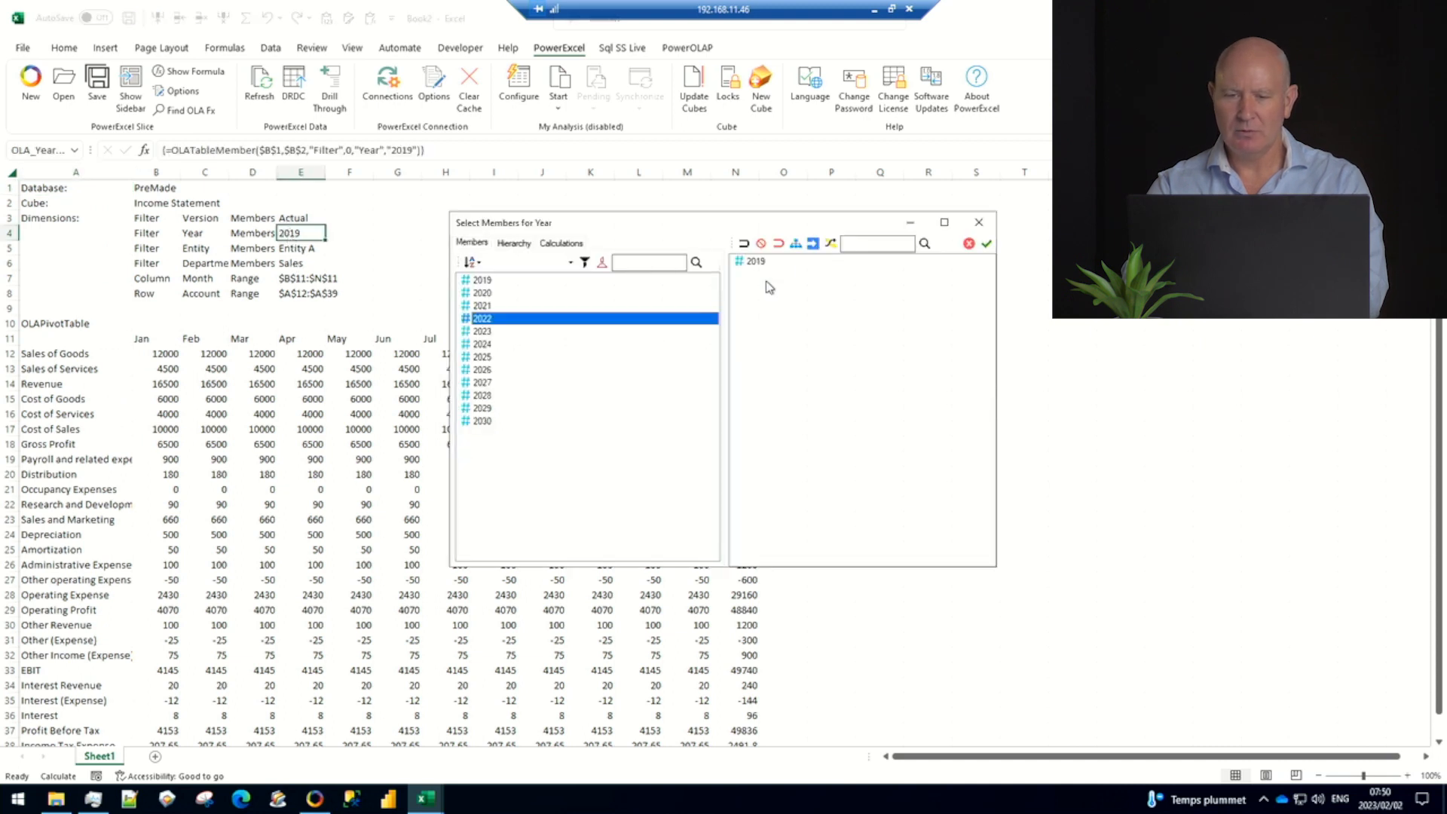
click(779, 244)
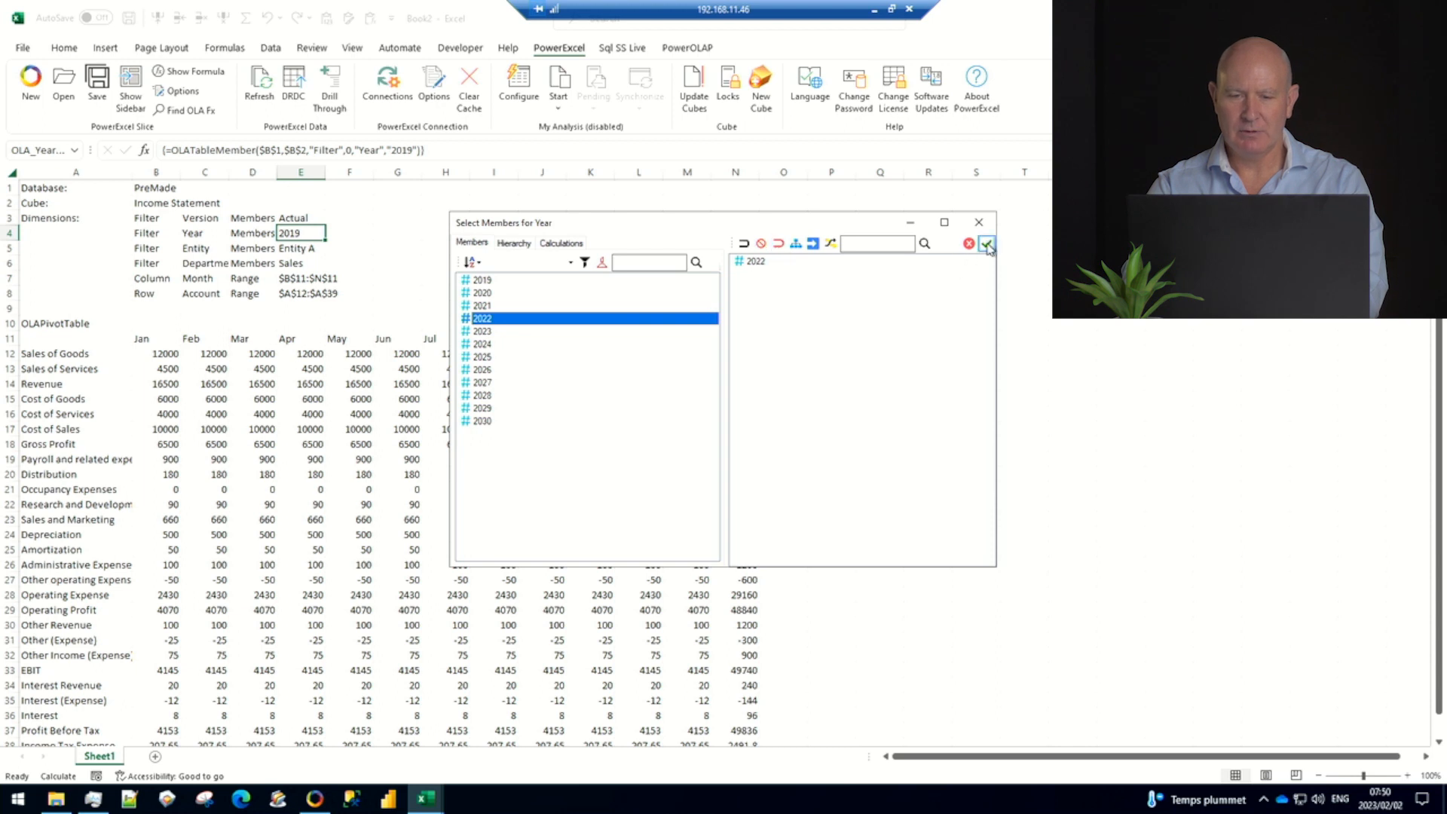
click(986, 244)
Set the slice's Version filter to Forecast in place of Actual, and widen column A to fit the full account names
double_click(298, 217)
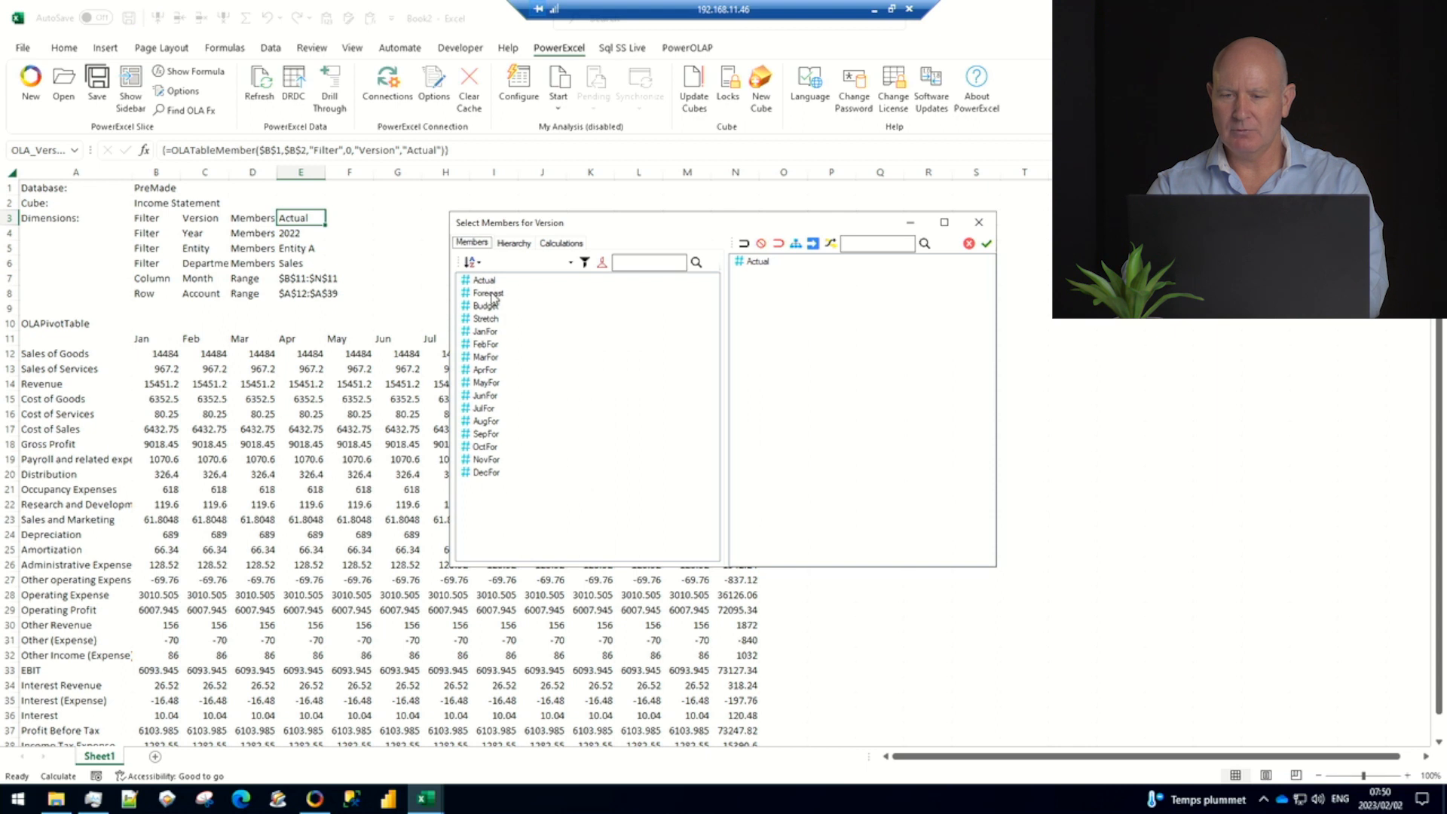
click(488, 293)
click(778, 244)
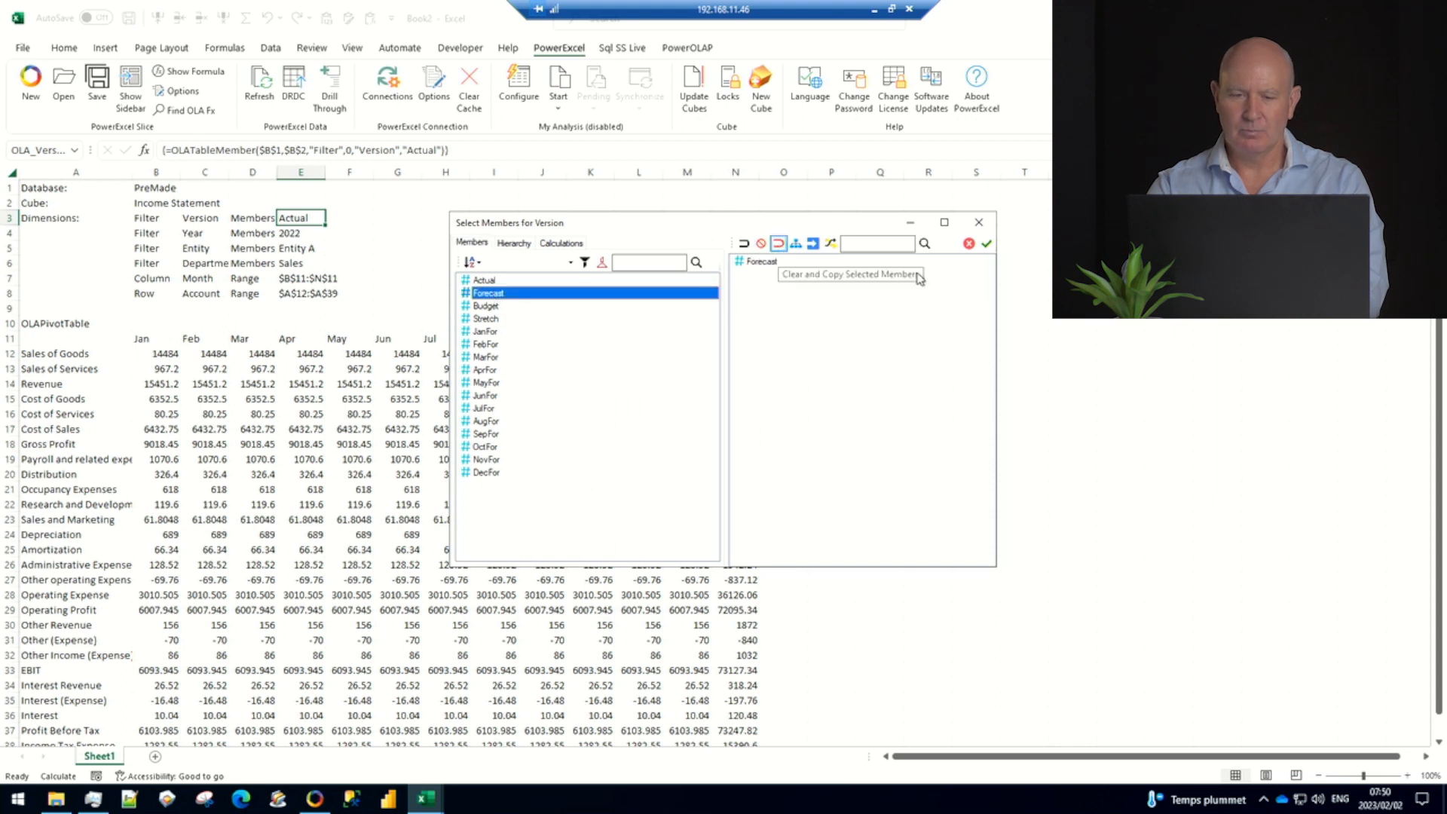
click(986, 244)
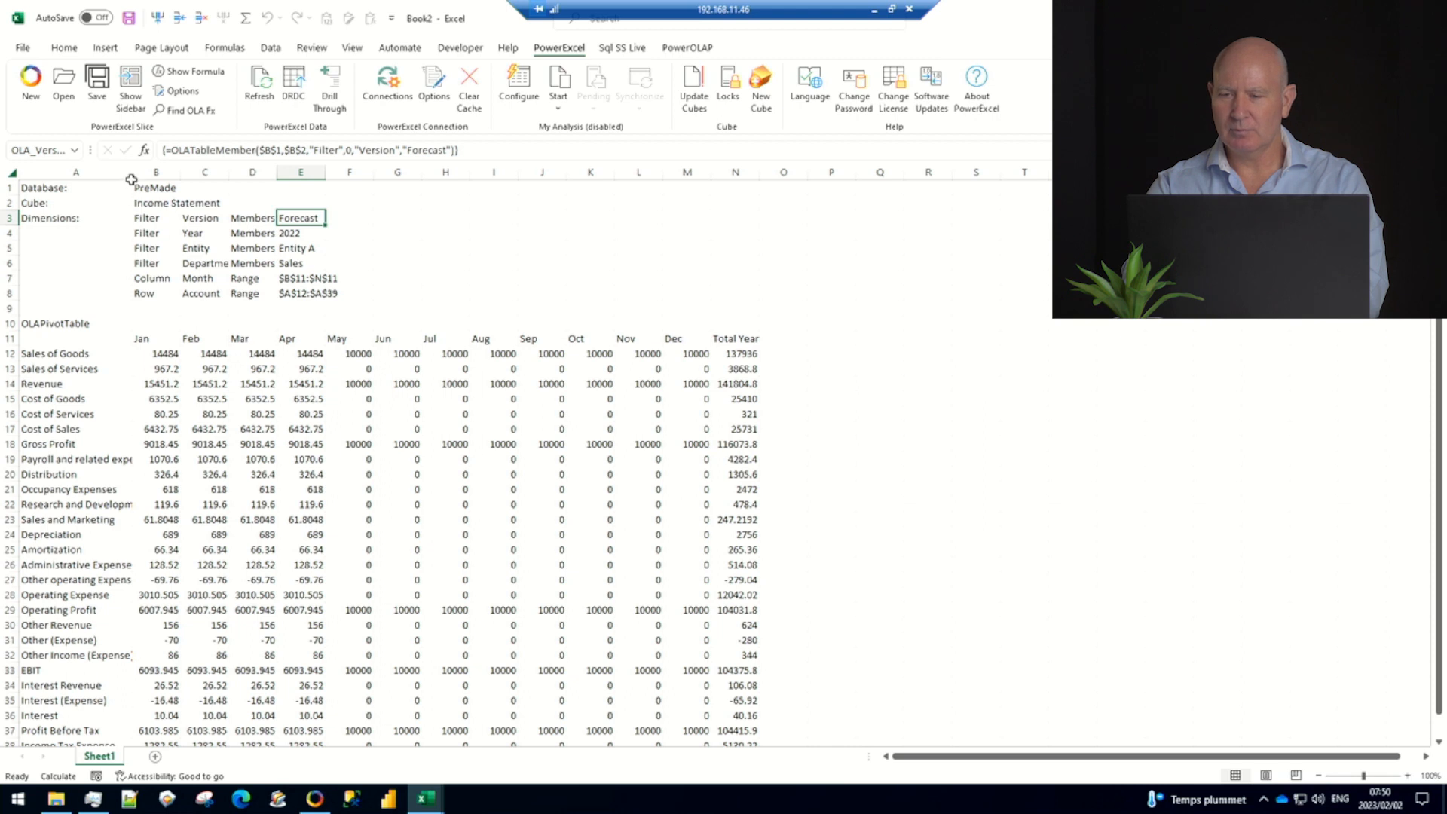
drag(131, 172, 216, 172)
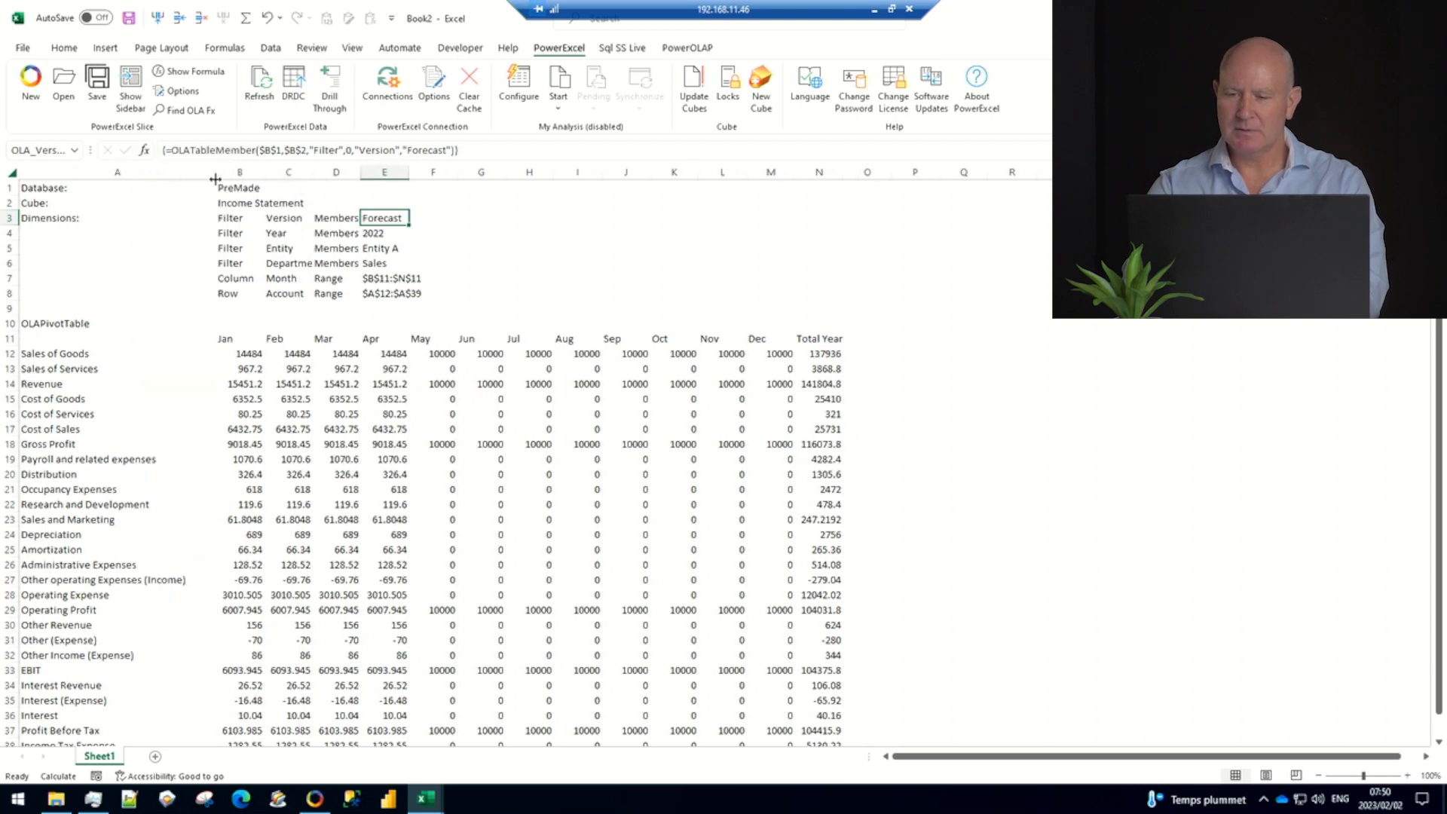
Set the Sales of Goods forecast for May and June to 0
click(435, 355)
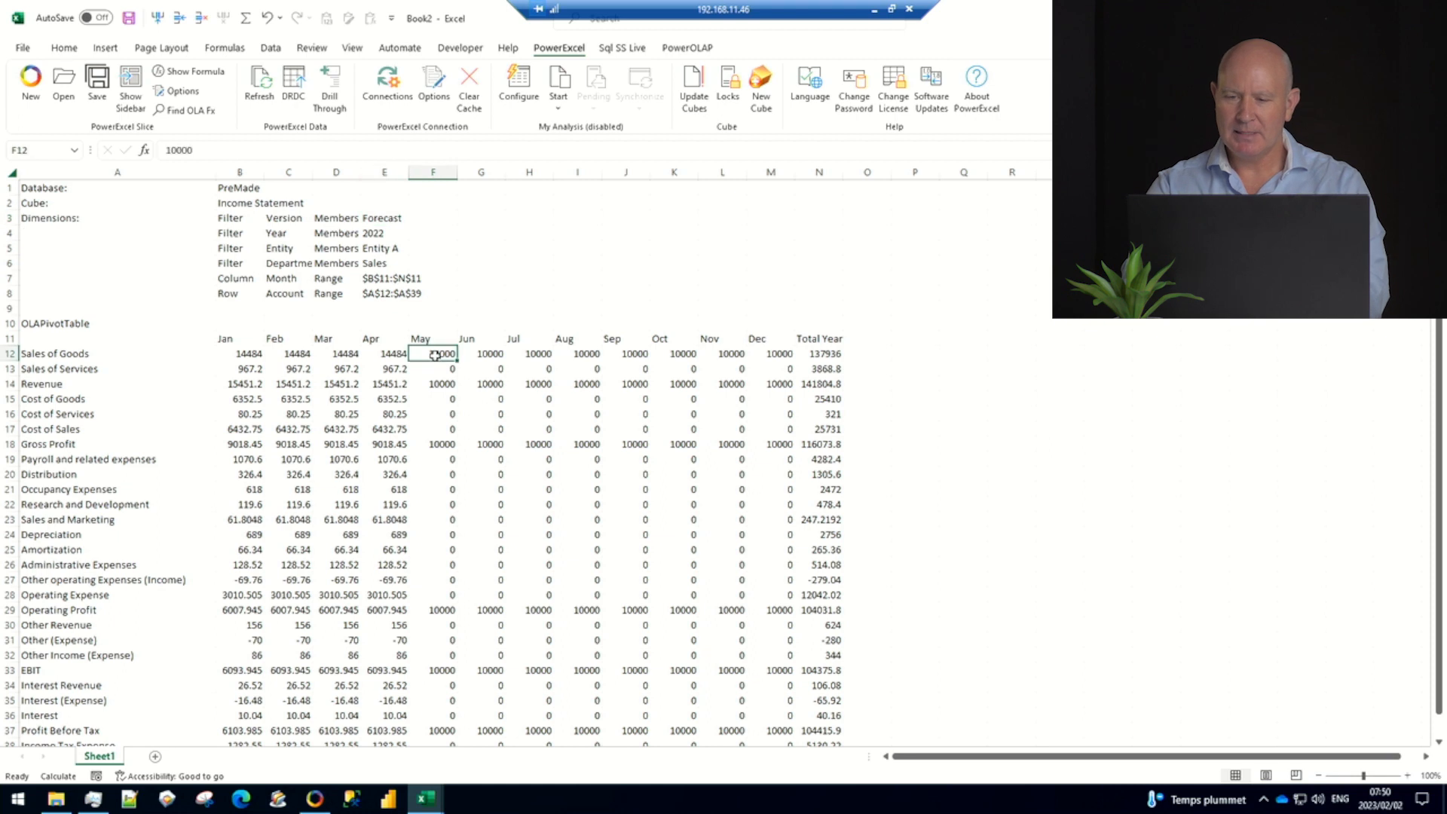
text(0)
key(Tab)
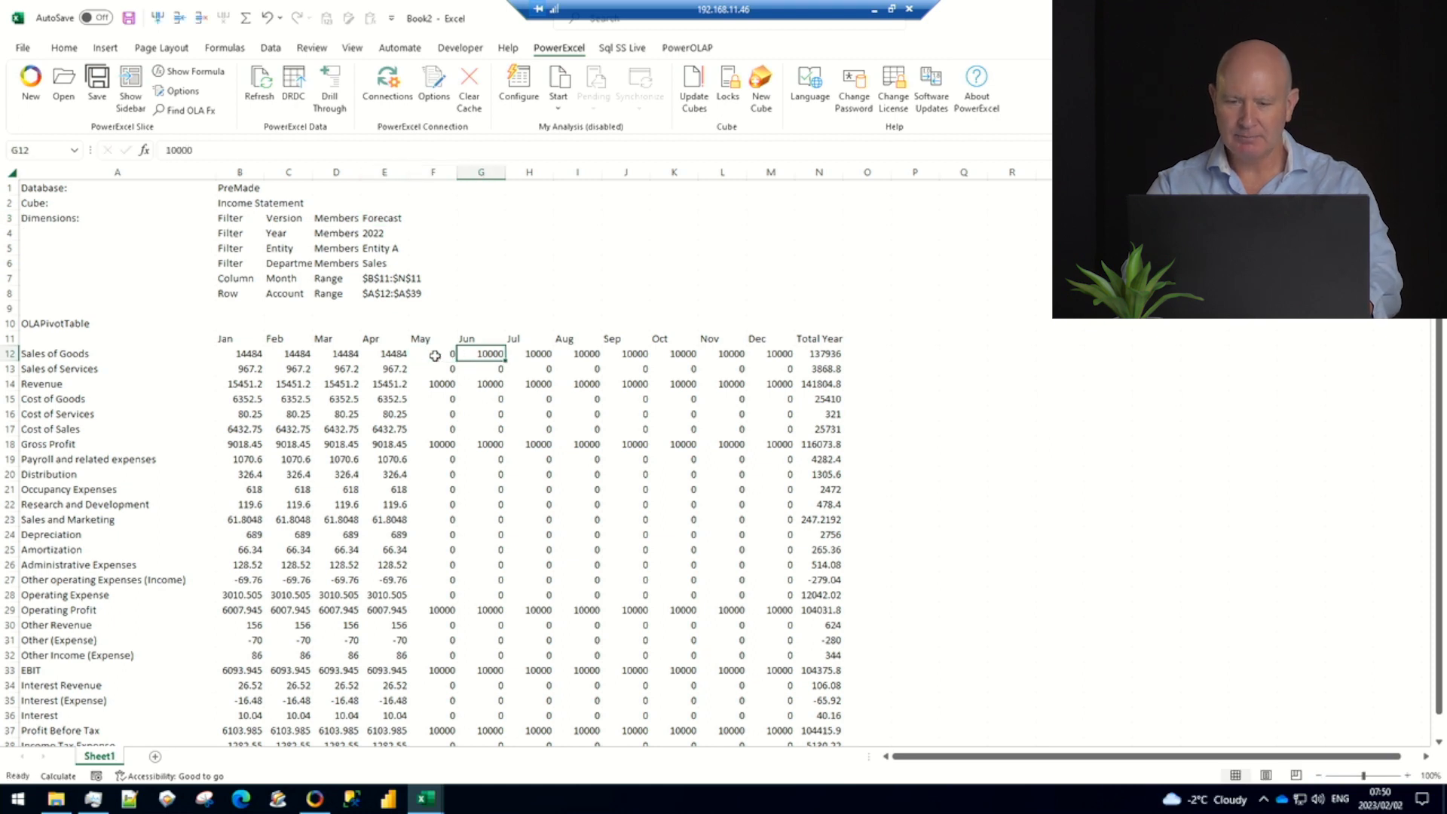
text(0)
key(Tab)
Copy May's Sales of Goods value and paste it as values across June to December in the same row
click(435, 355)
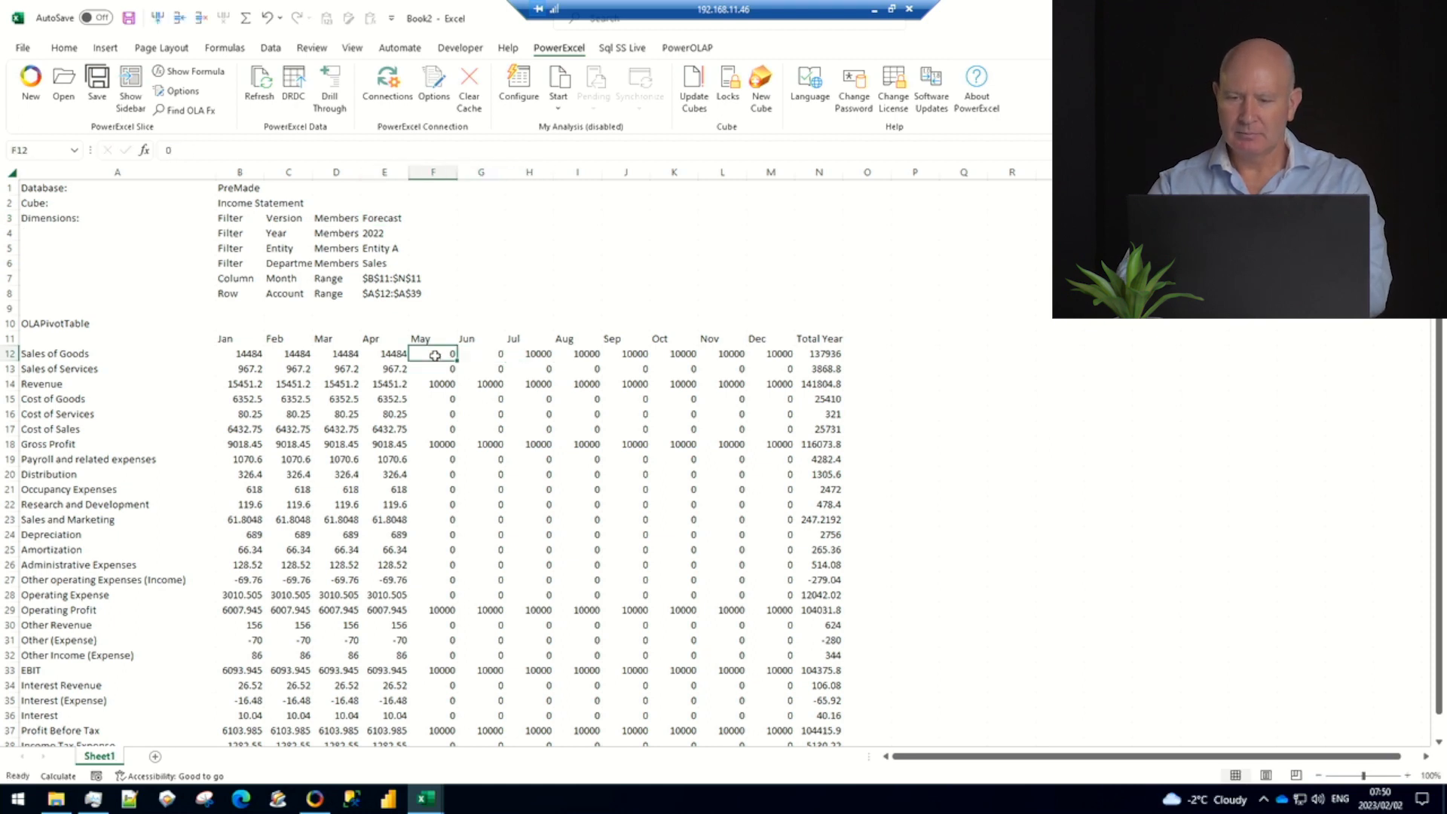
key(ctrl+c)
drag(489, 353, 763, 356)
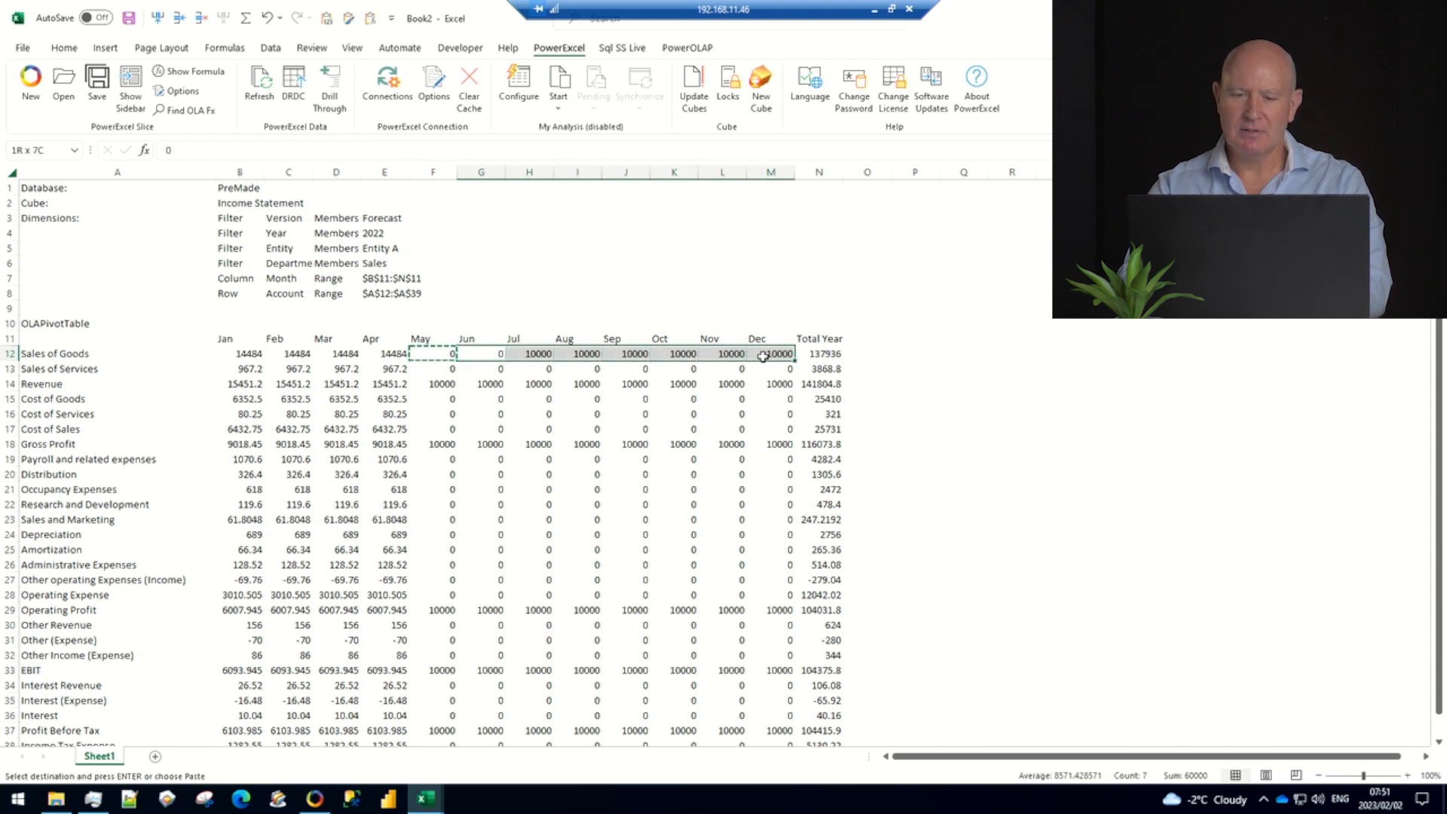
right_click(763, 356)
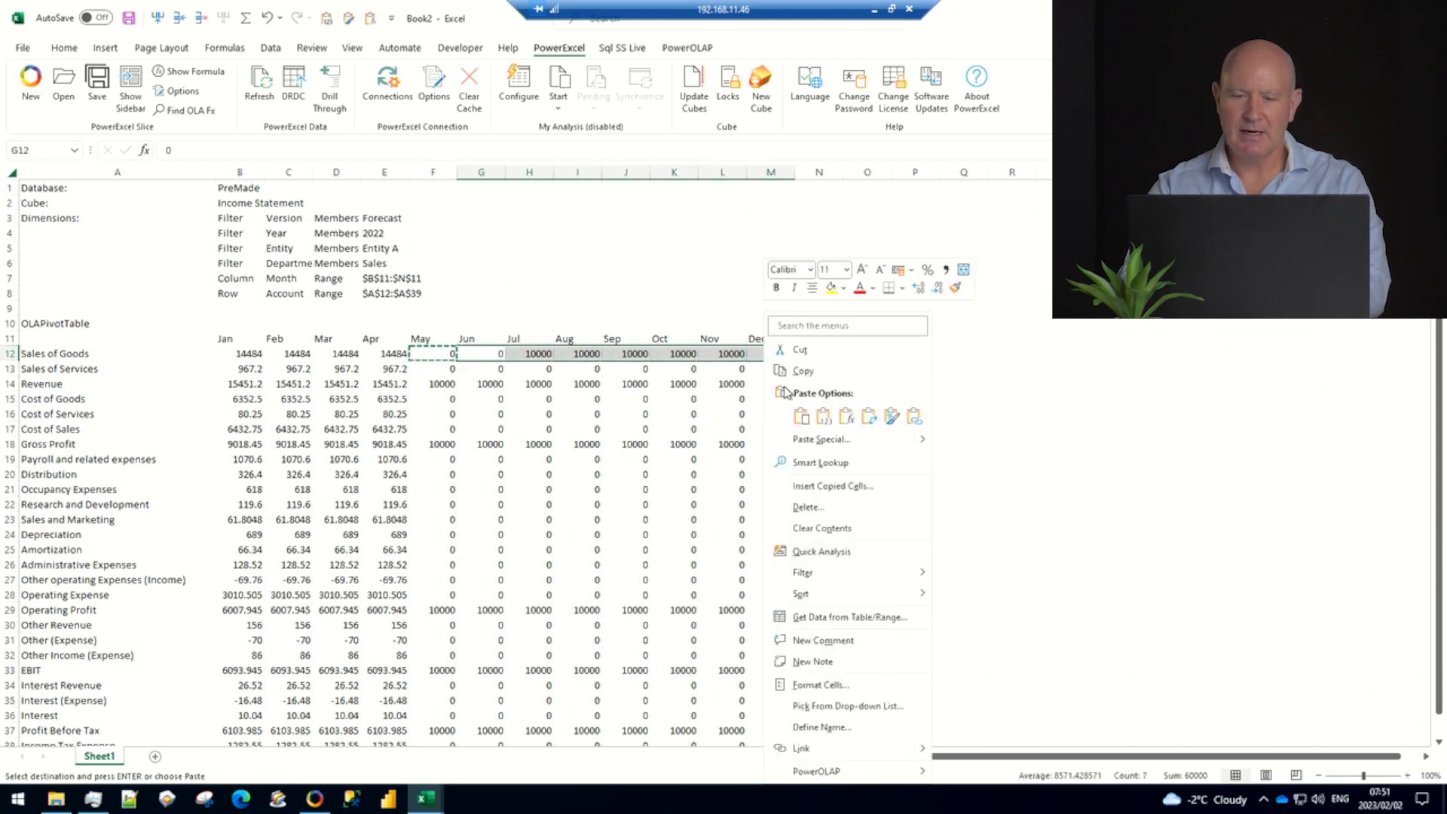
click(825, 419)
click(1040, 459)
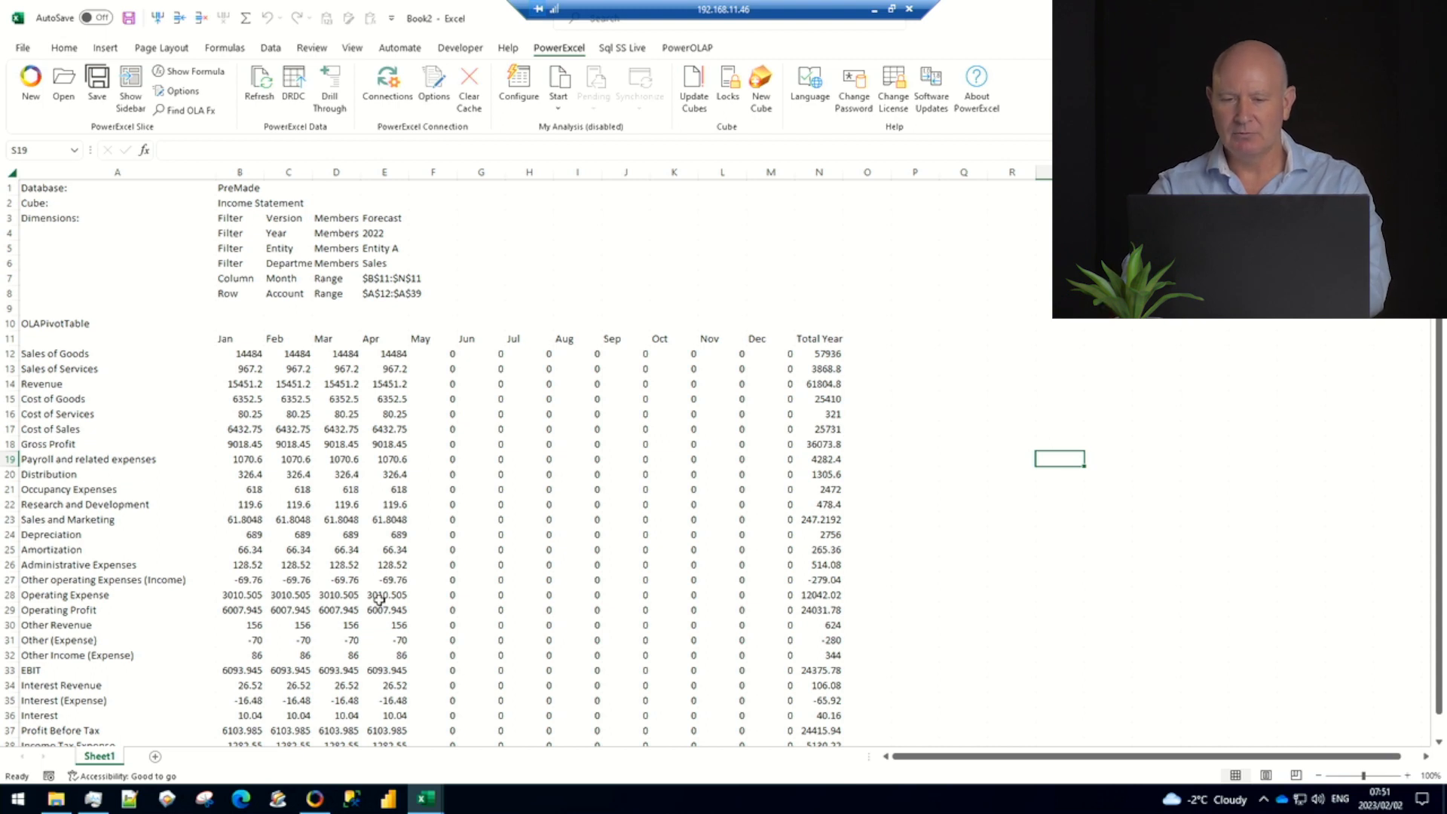
Switch to the database modeling application, open P2's Month dimension for editing, and create a subset named Closed in it
click(311, 801)
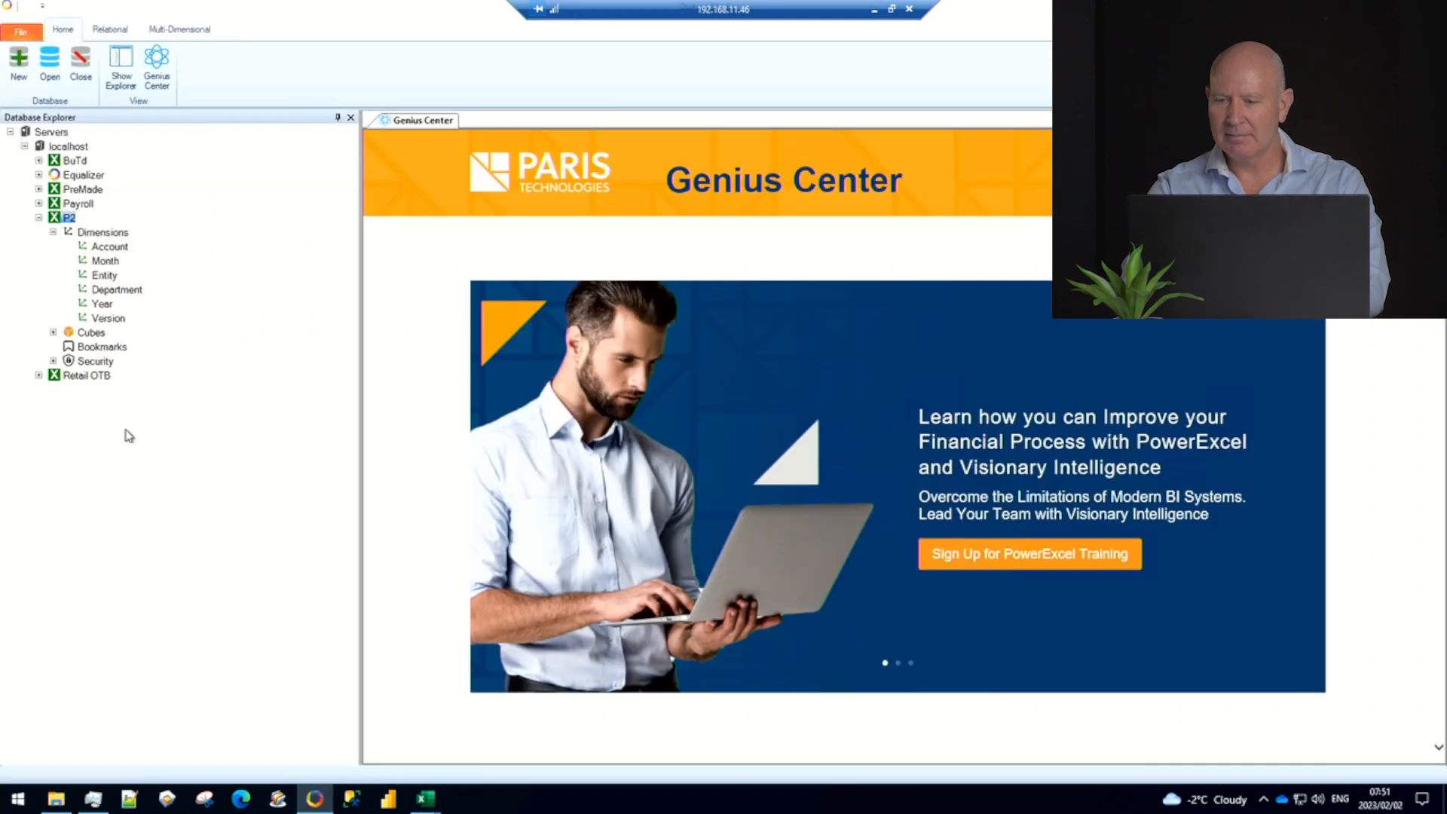
right_click(99, 264)
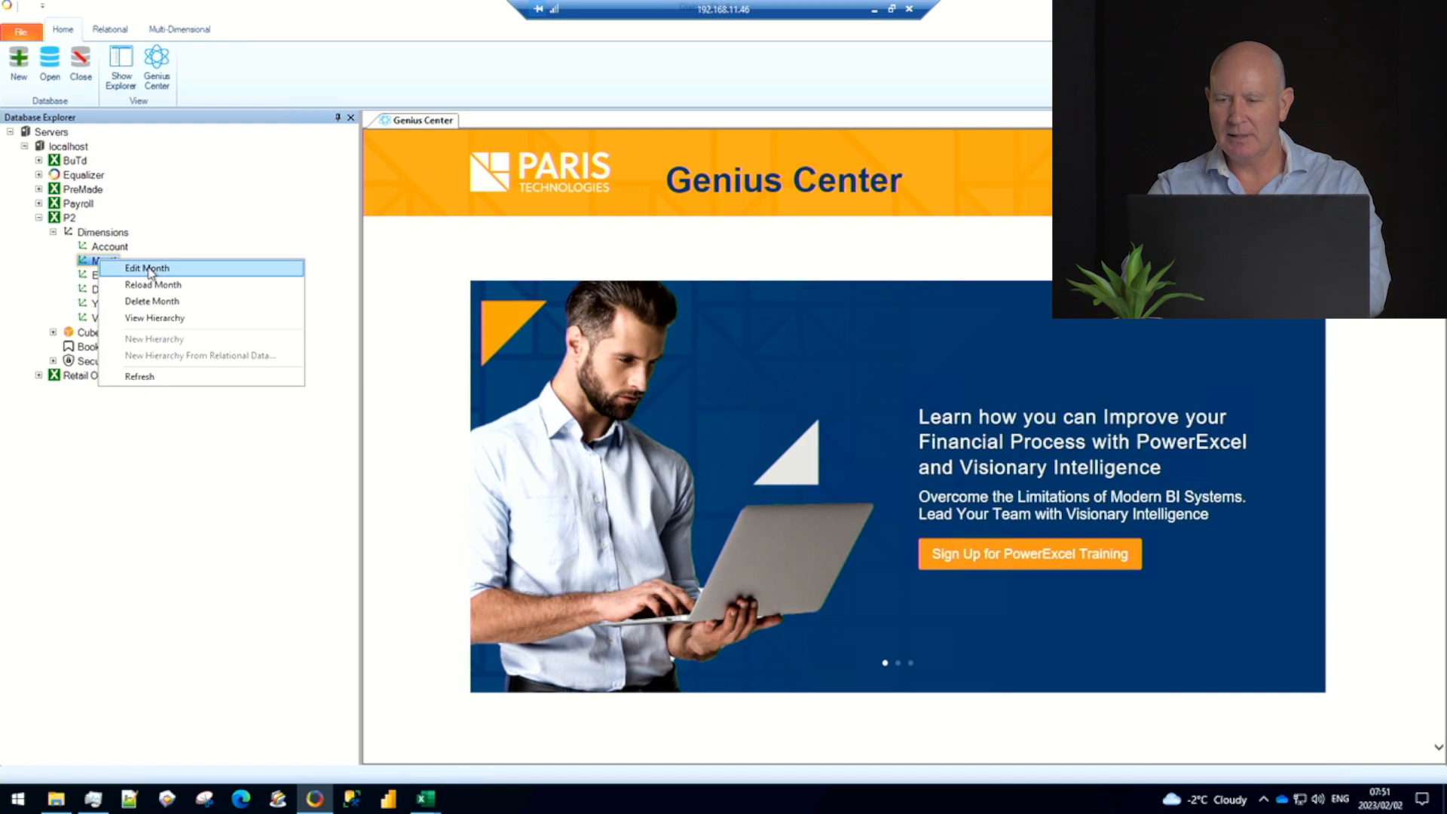
click(150, 270)
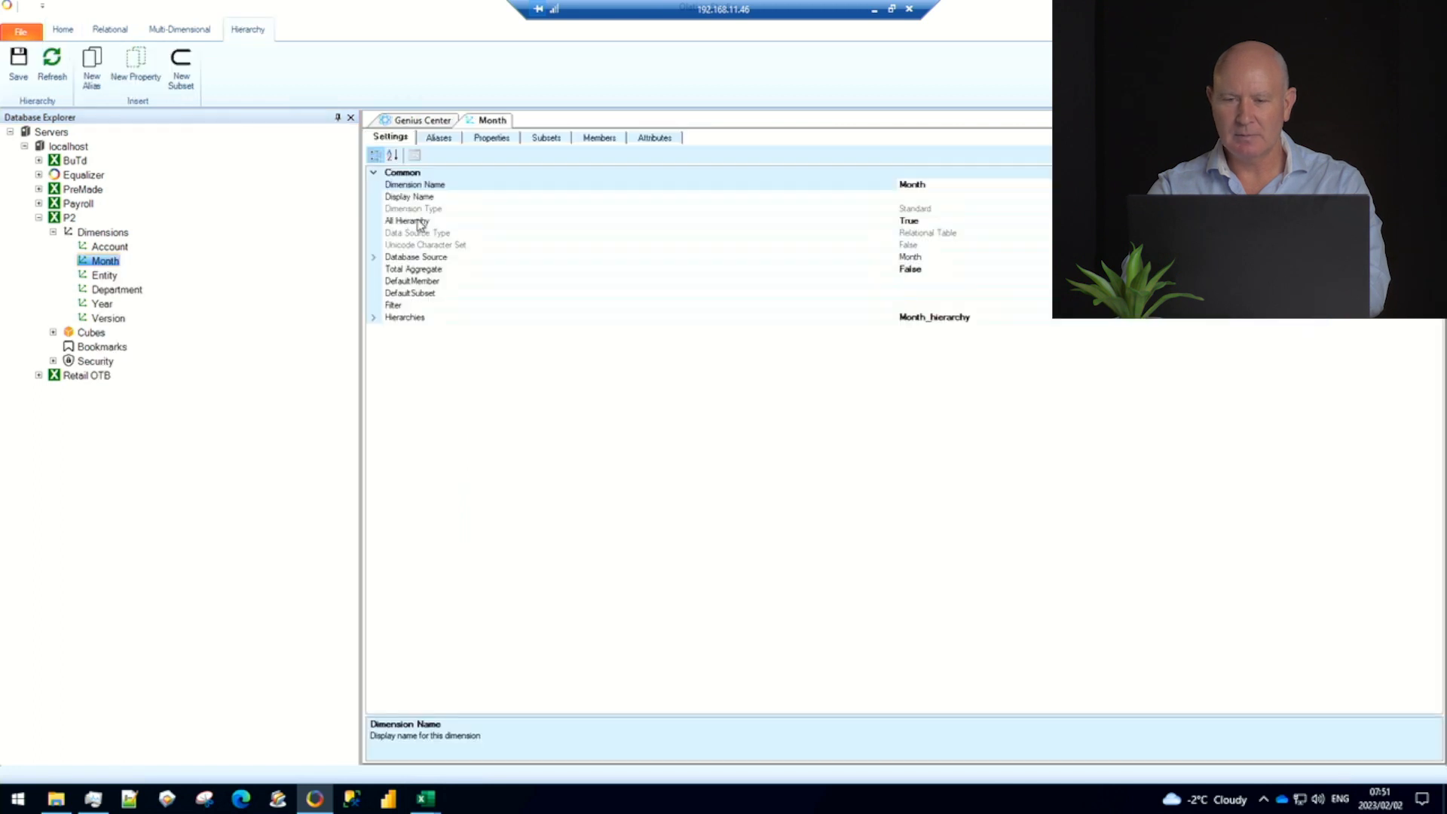
click(555, 140)
right_click(449, 195)
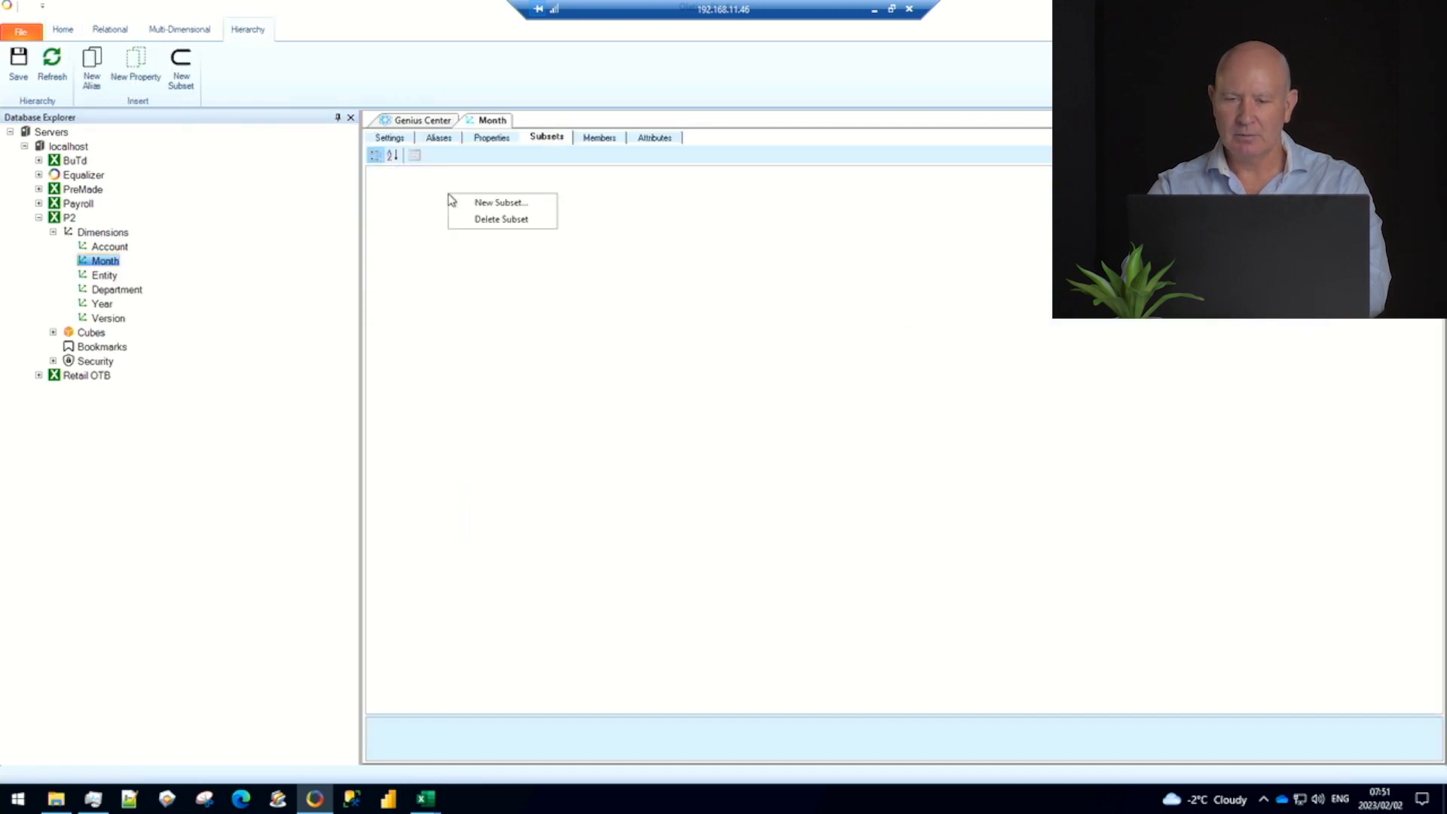
click(494, 204)
text(C)
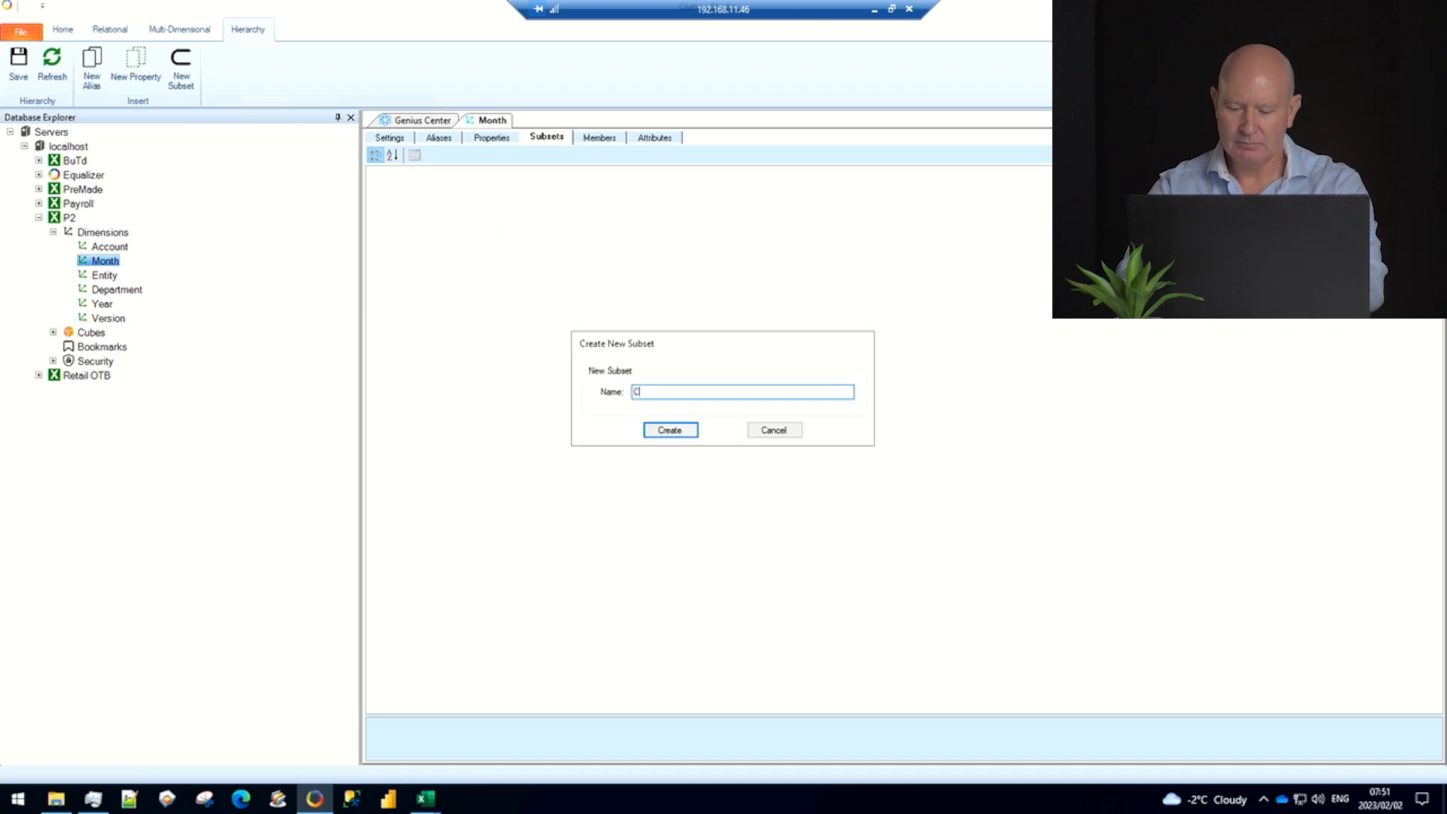
text(losed)
key(Return)
Assign Jan, Feb, Mar and Apr to the Closed subset and save the Month dimension
click(655, 138)
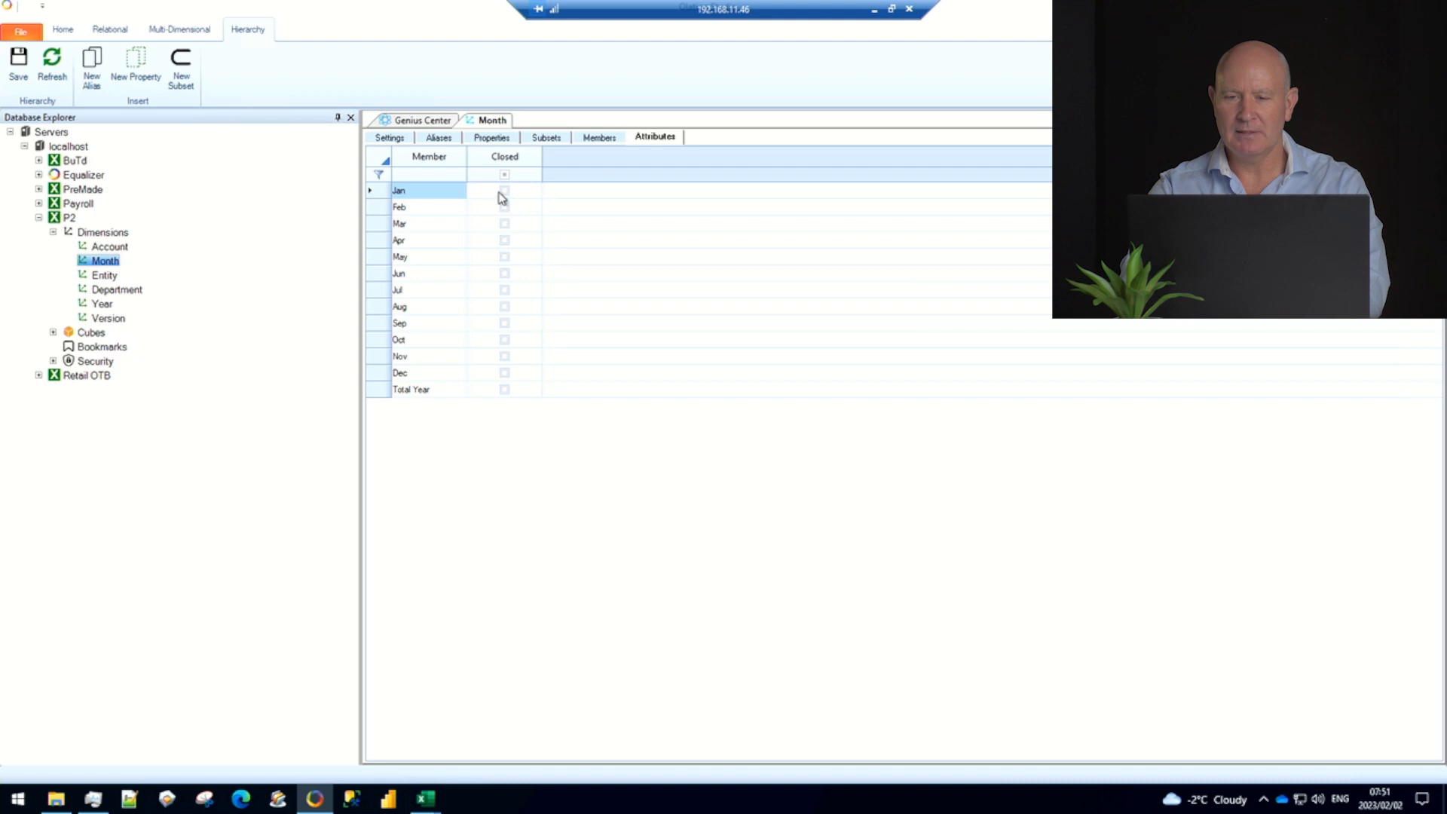
click(500, 195)
click(505, 189)
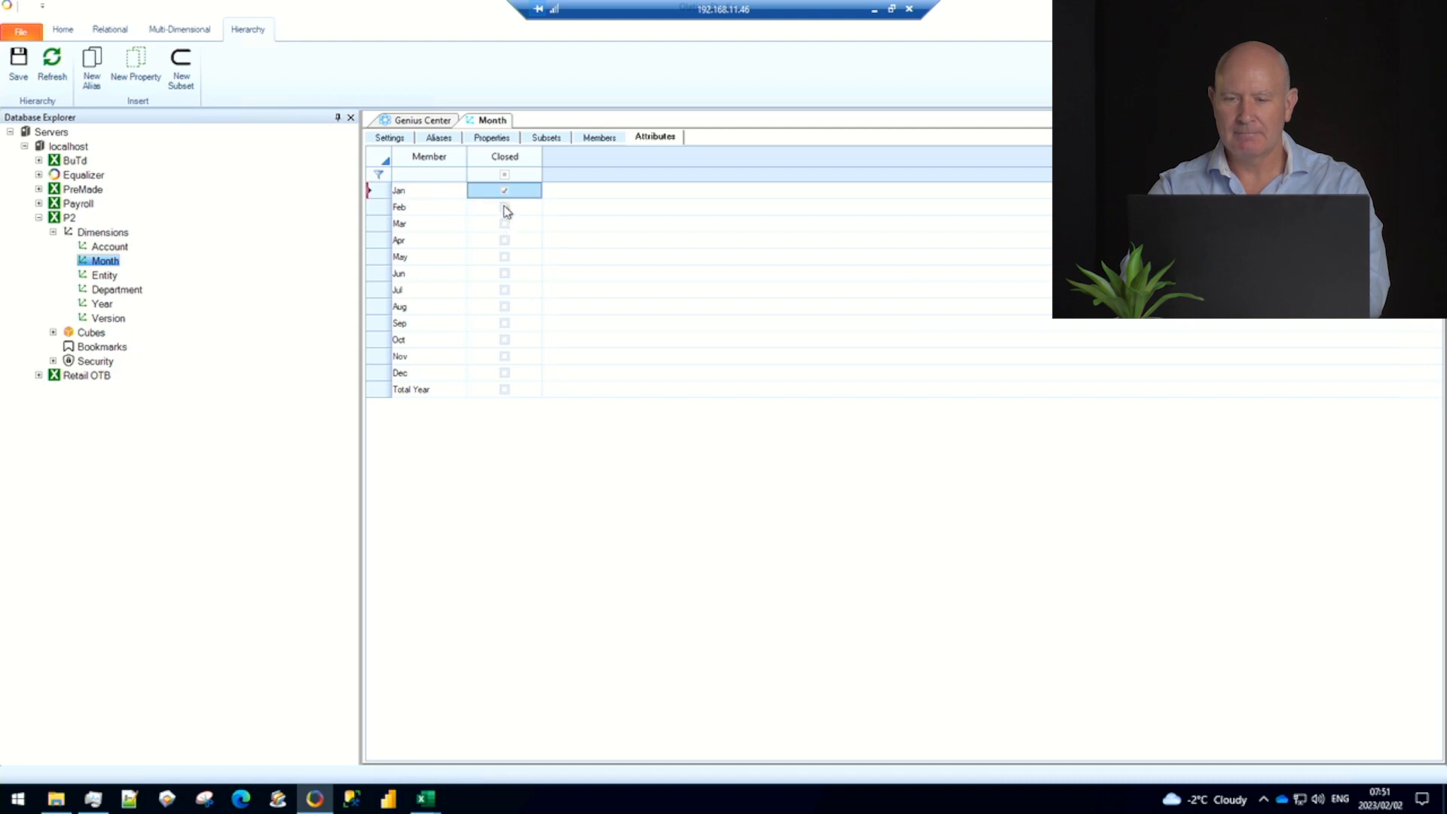
click(504, 207)
click(504, 224)
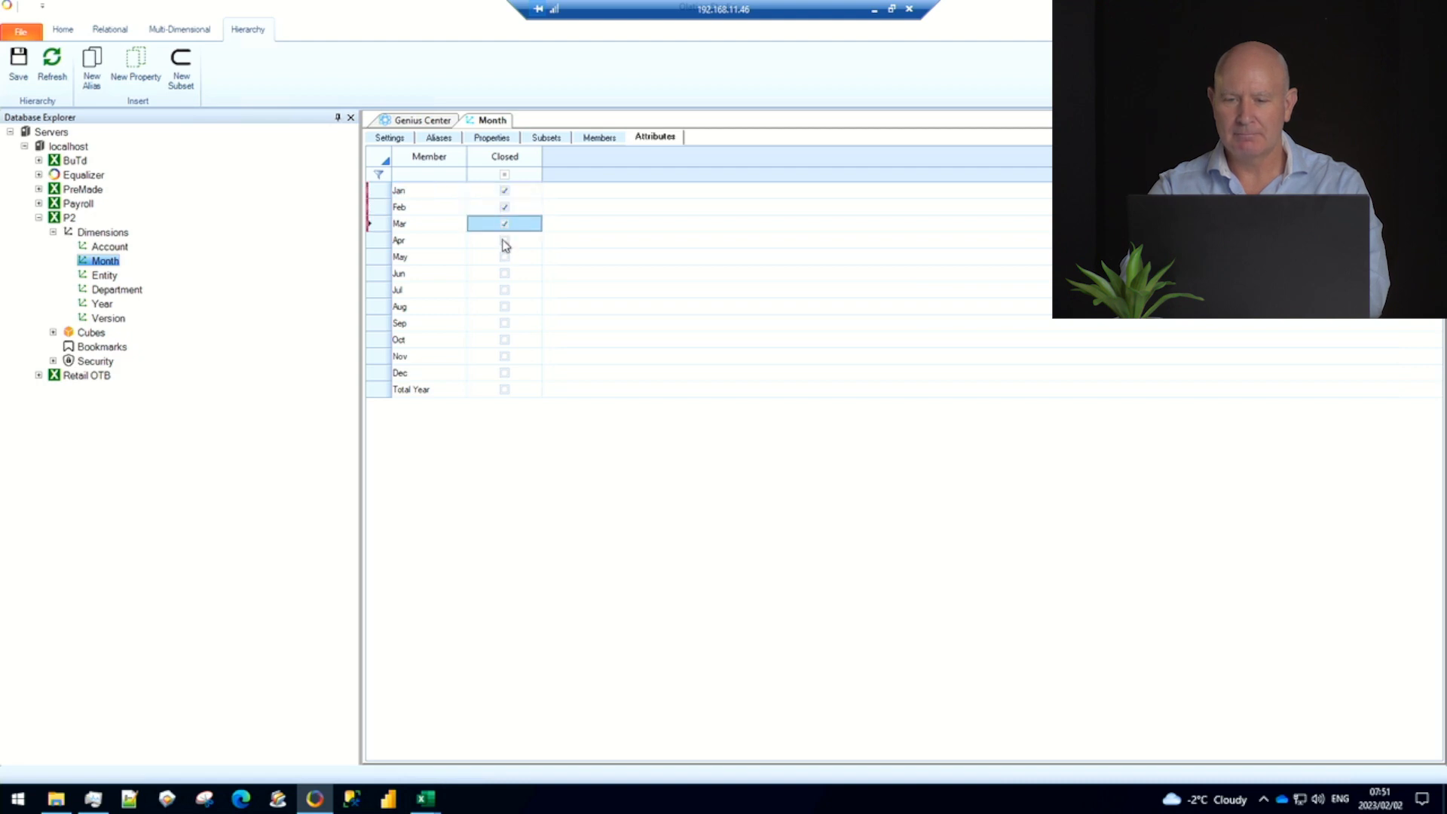
click(503, 240)
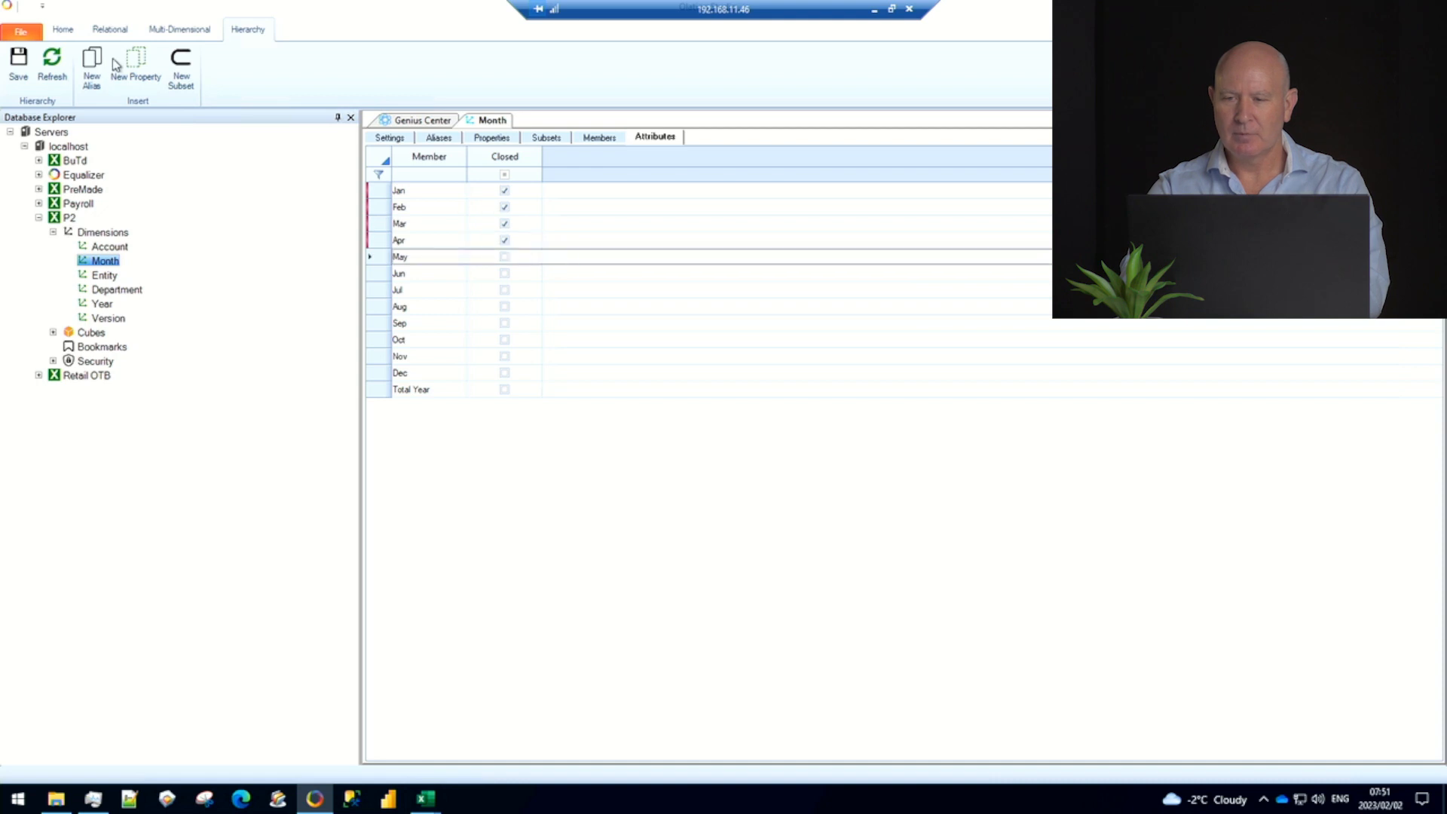
click(16, 60)
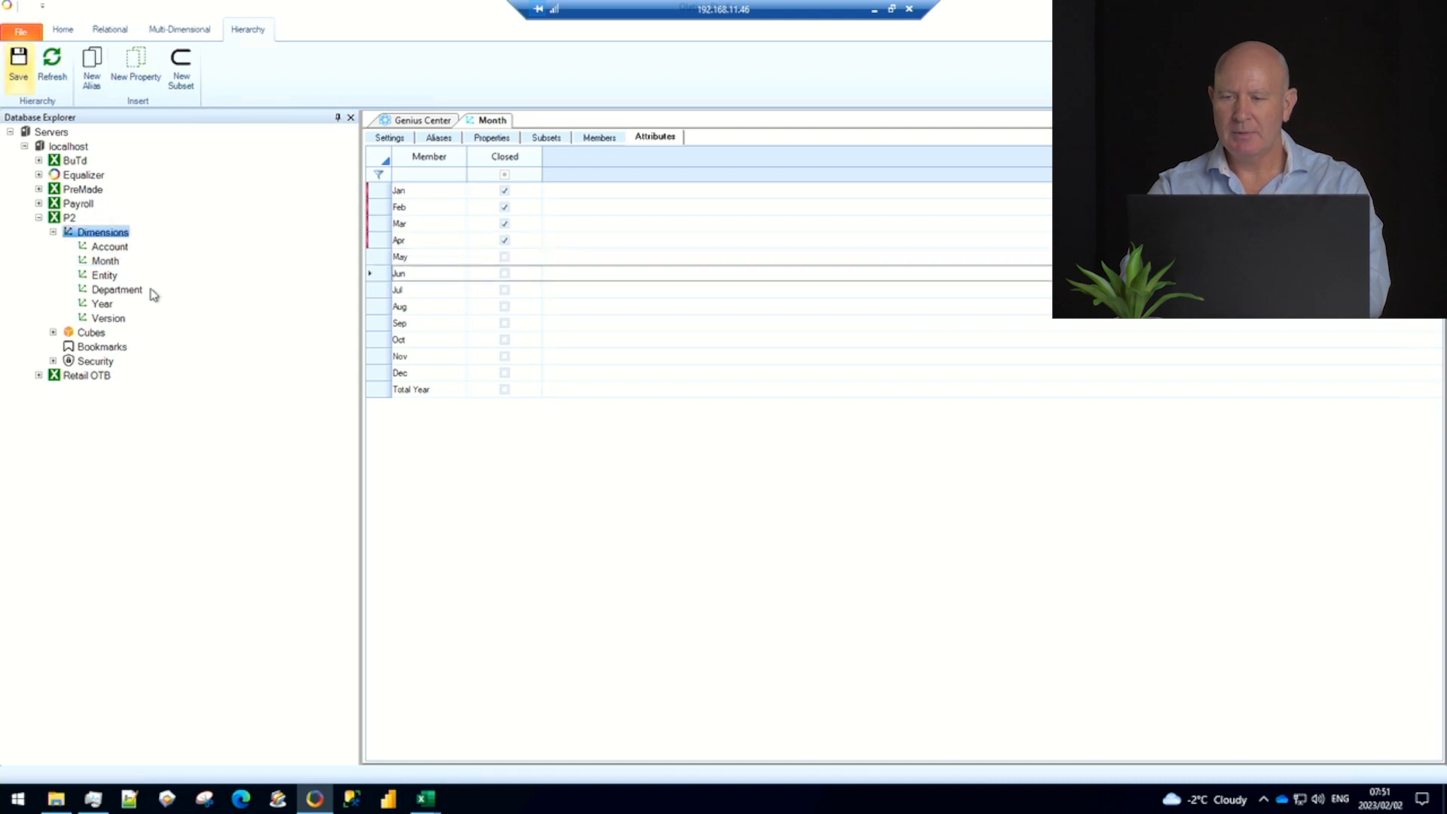
Open P2's Year dimension for editing and create a subset named History in it
click(105, 304)
right_click(106, 304)
click(148, 310)
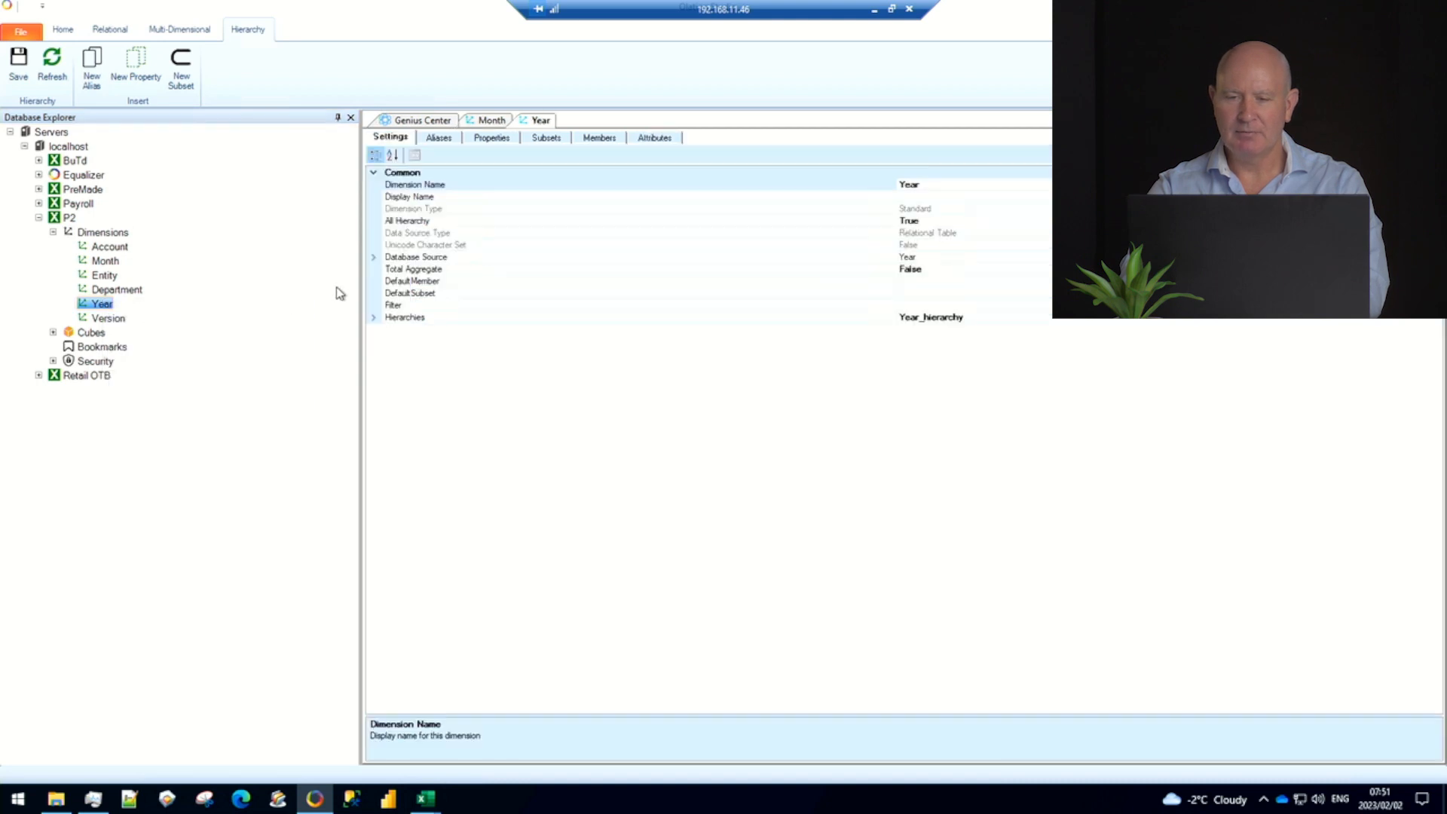
click(608, 143)
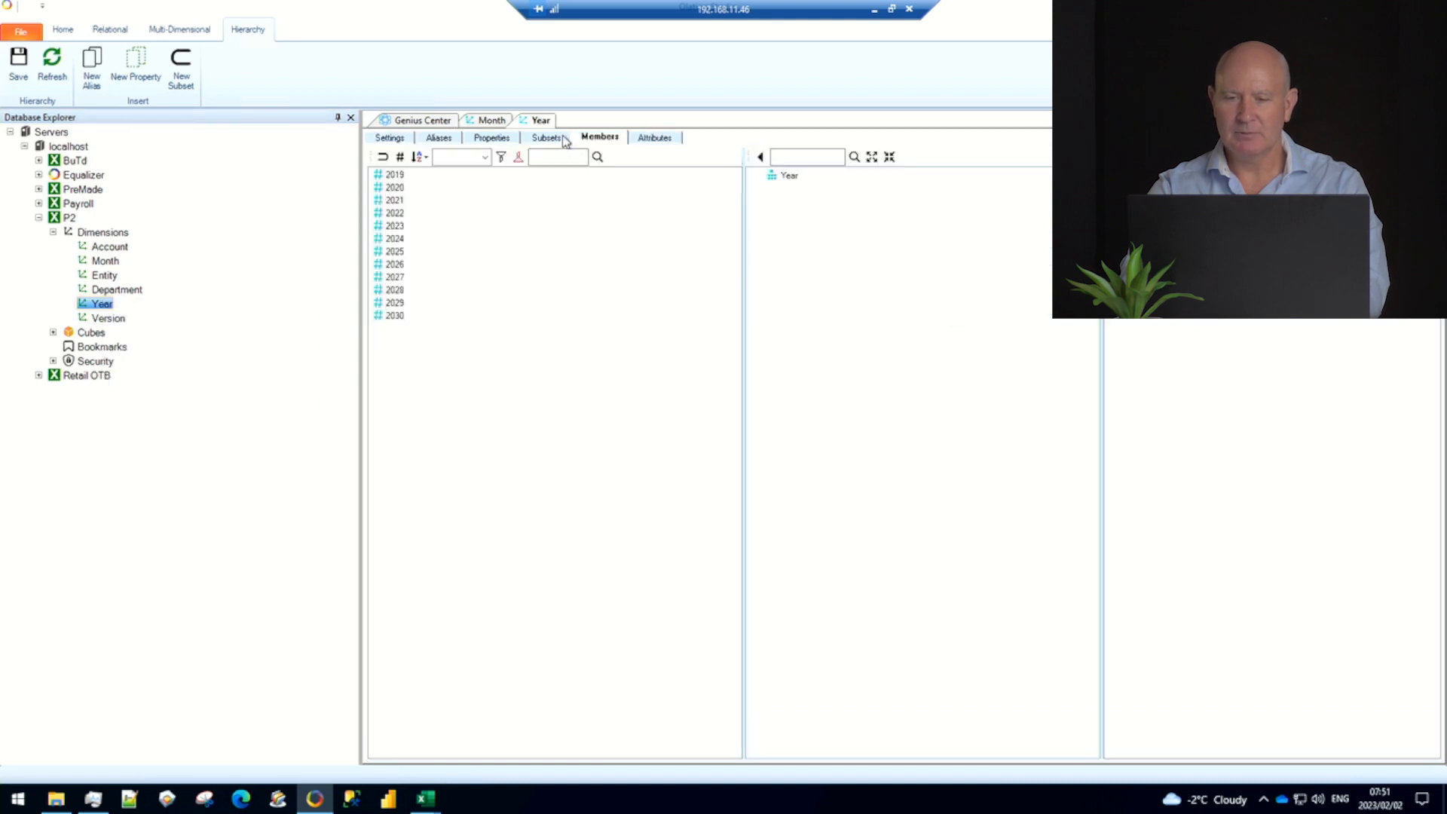
click(563, 142)
right_click(471, 221)
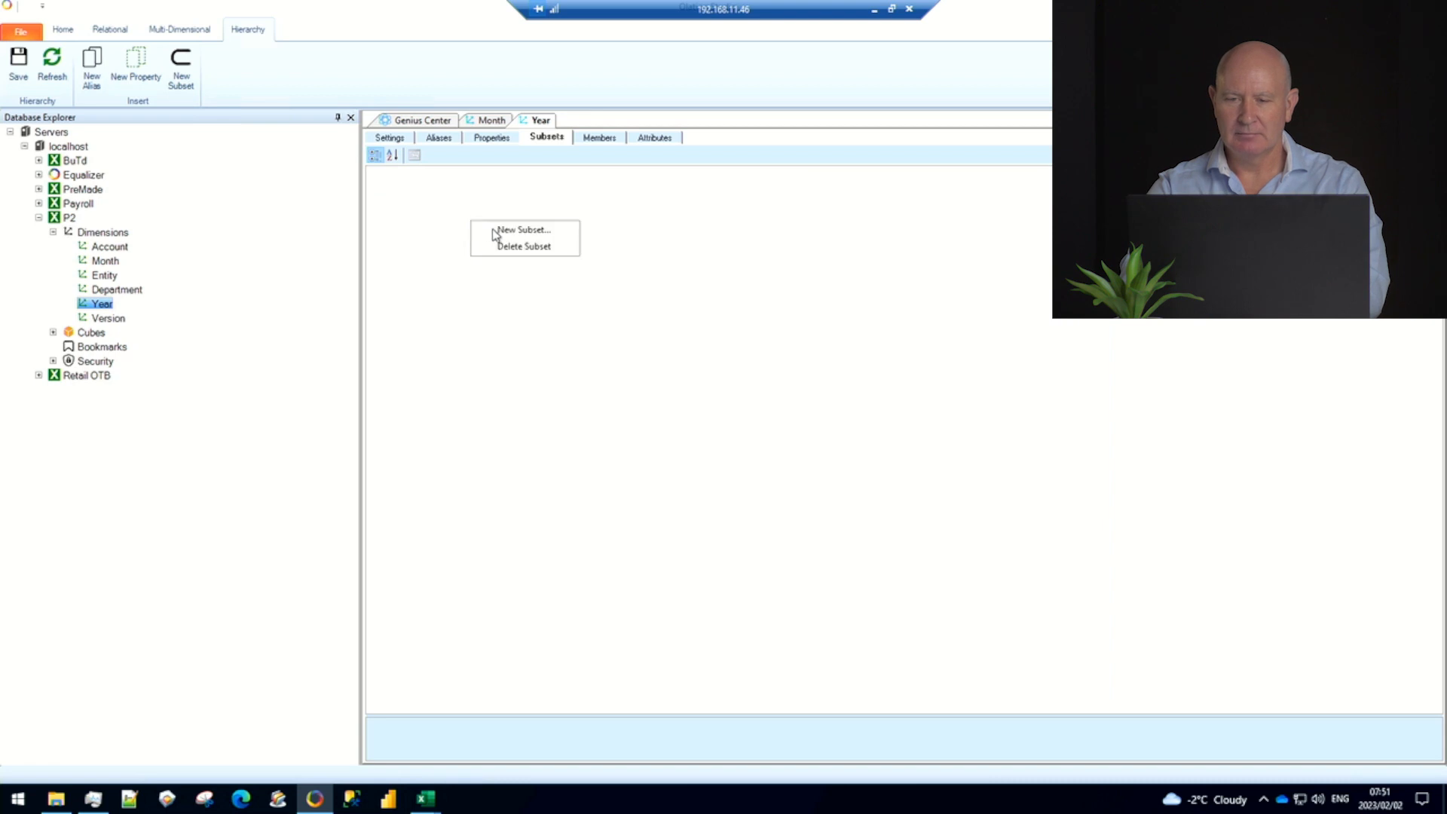
click(496, 230)
text(History)
key(Return)
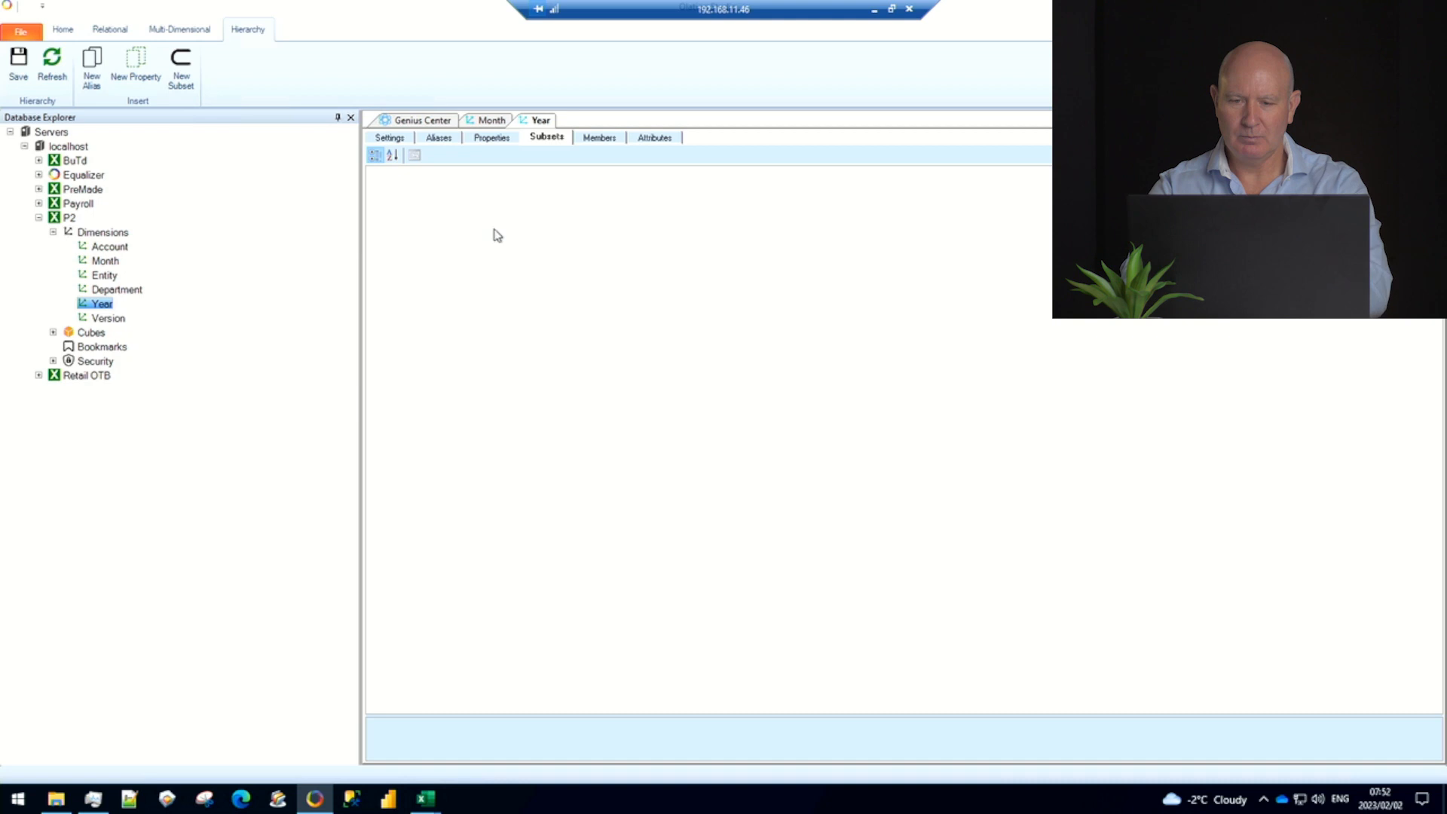
Add a second subset named ThisYear to the Year dimension
right_click(494, 229)
click(520, 238)
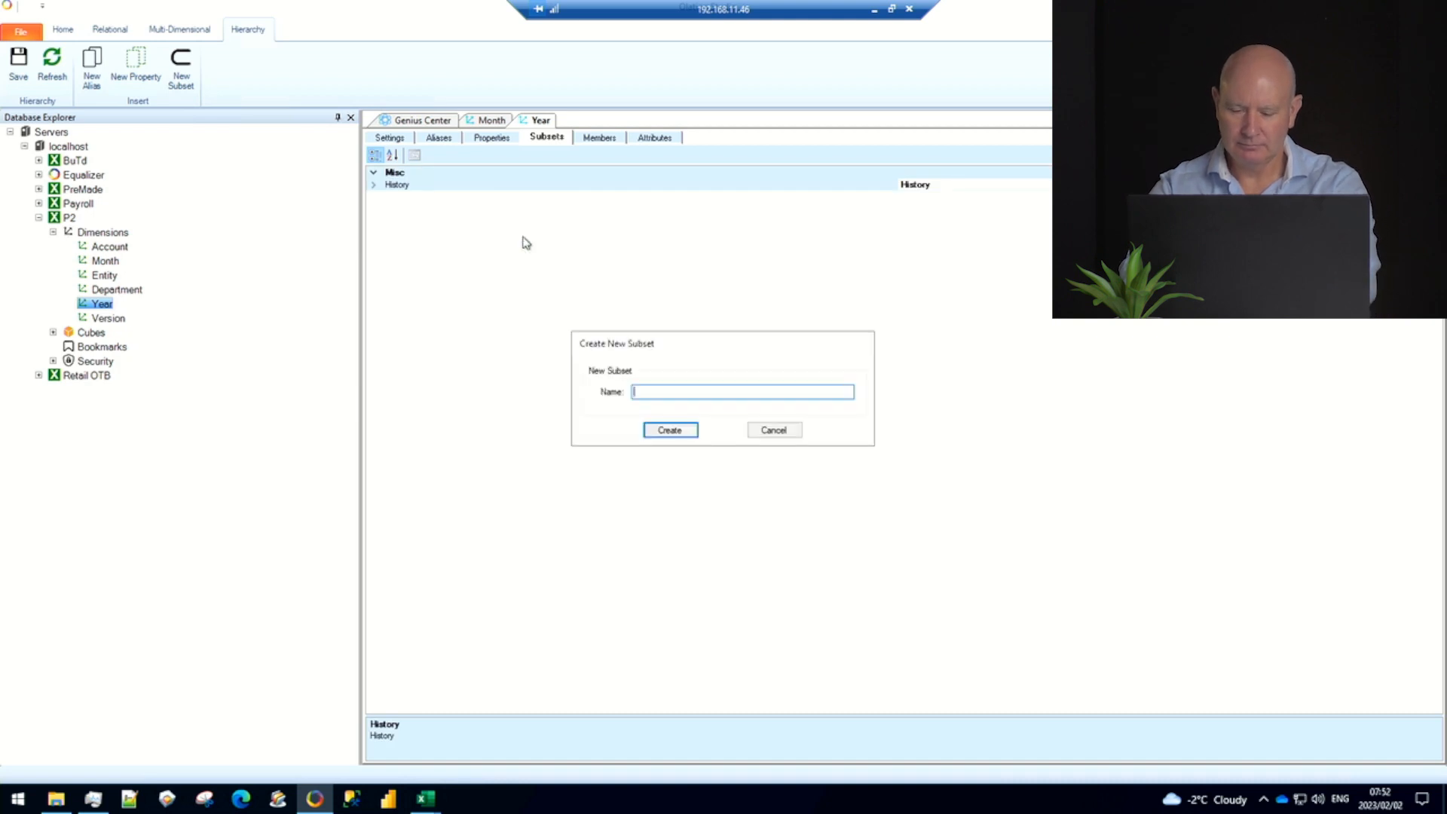
text(ThisYear)
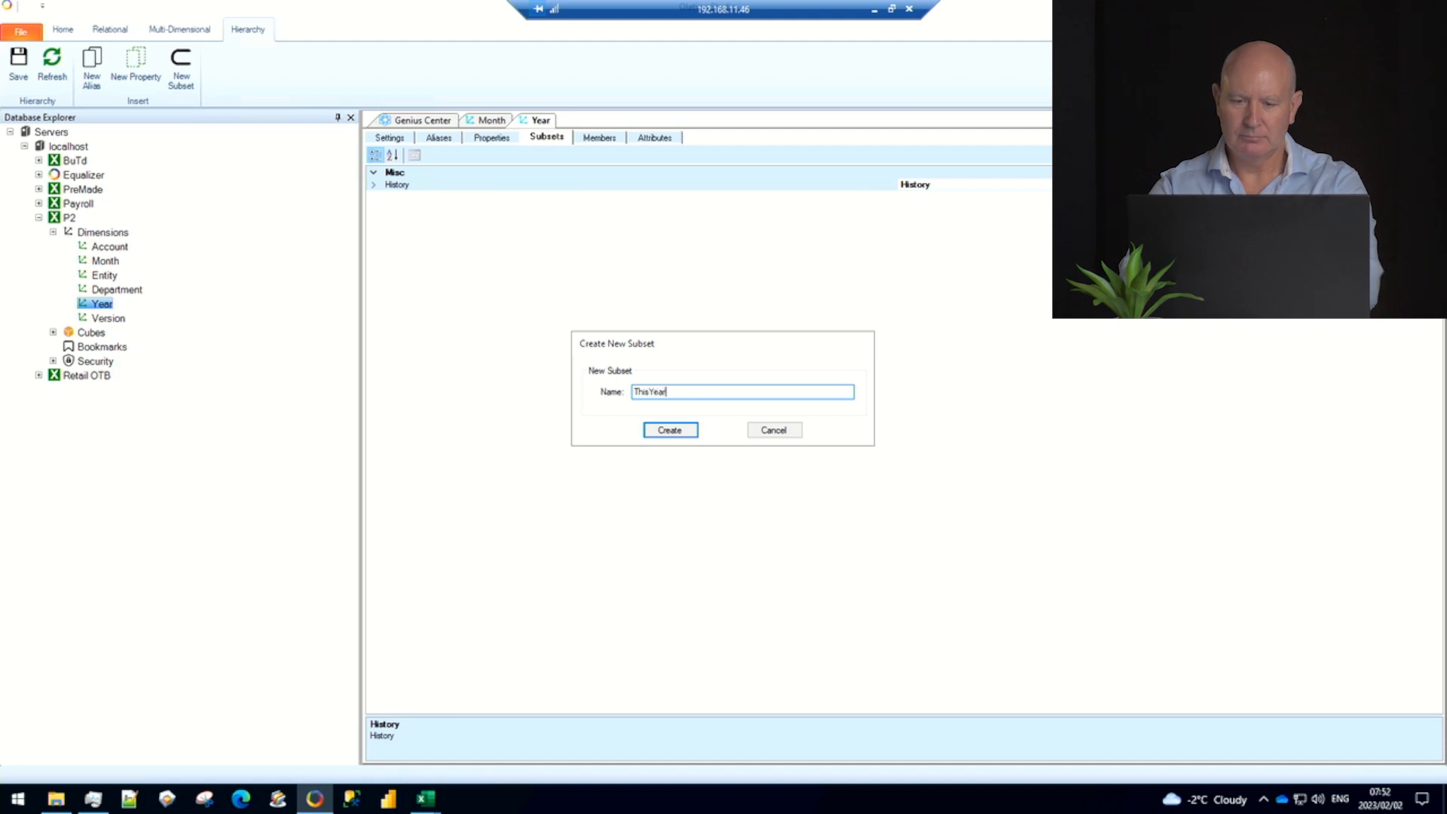
key(Return)
Assign 2019, 2020 and 2021 to History and 2022 to ThisYear, and save the Year dimension
click(655, 138)
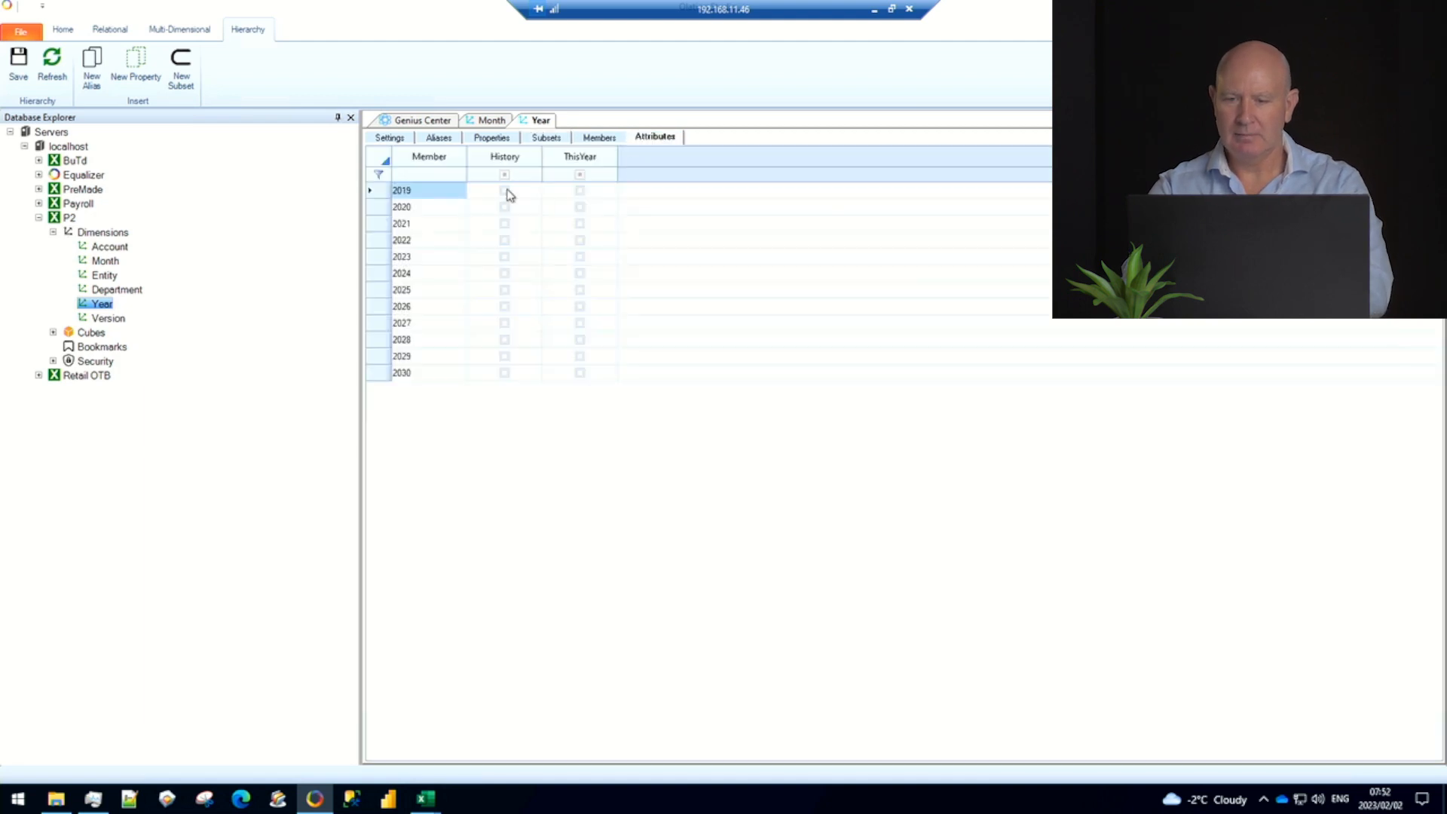
click(505, 191)
click(505, 208)
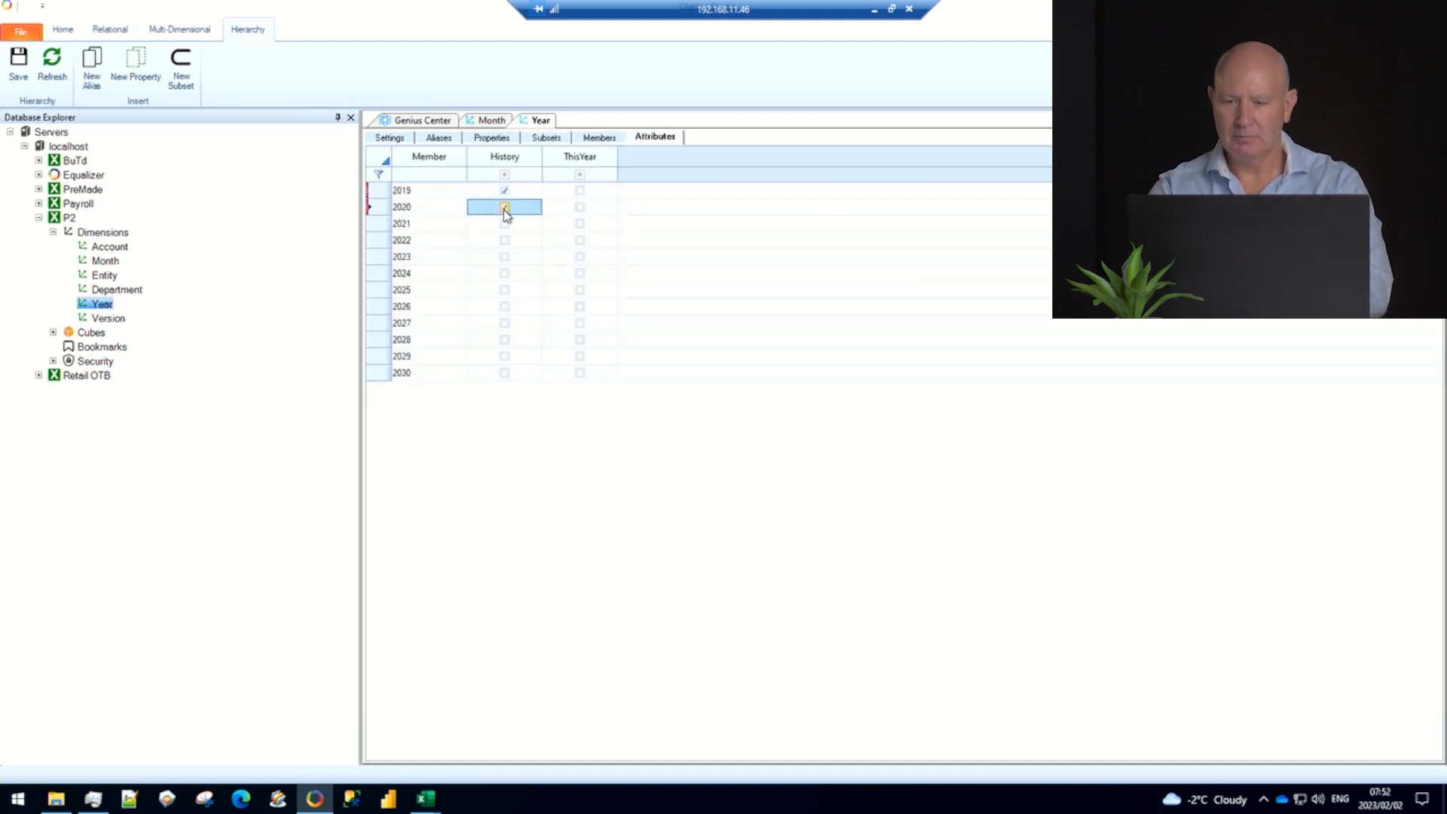
click(505, 225)
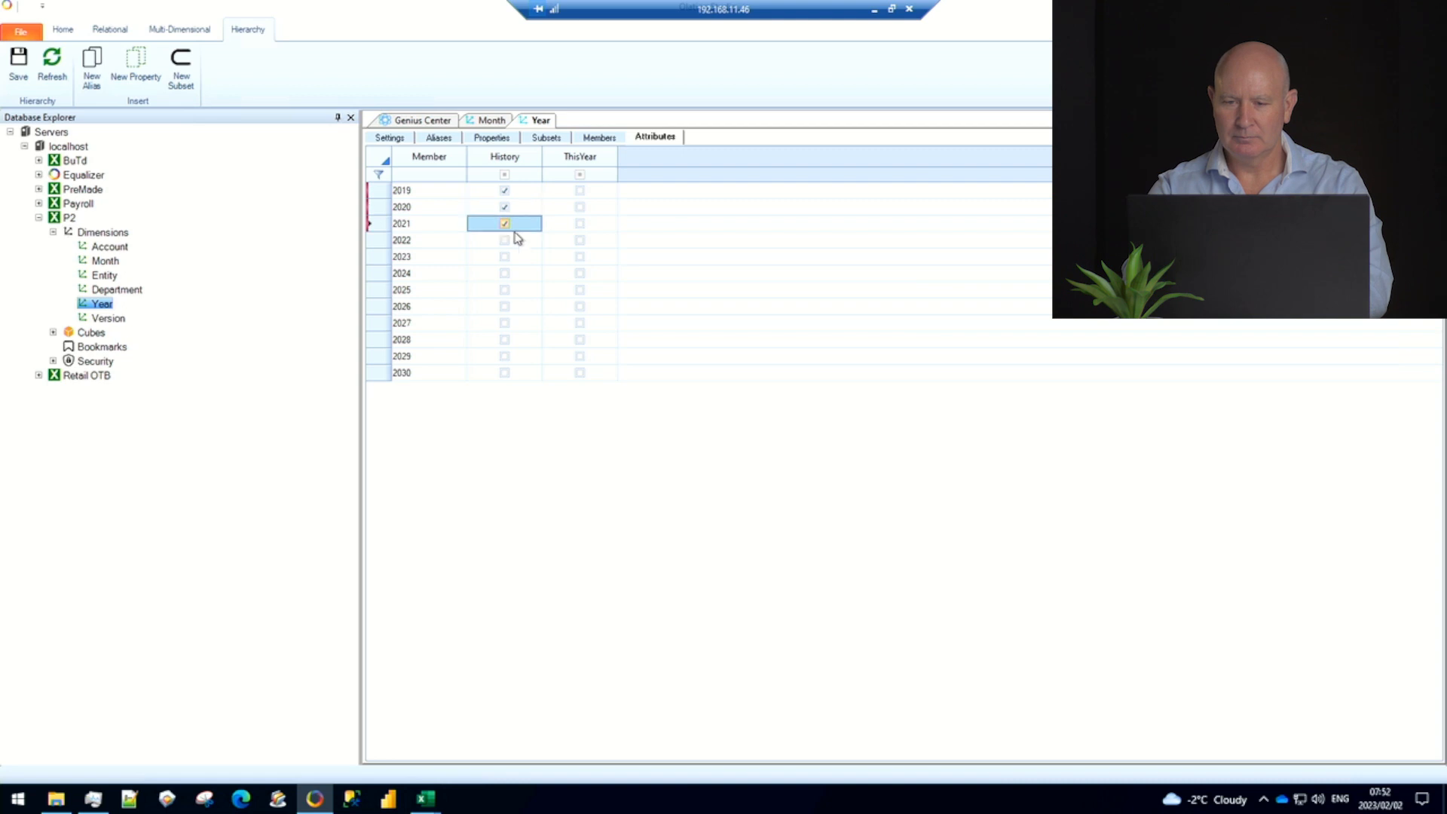
click(579, 240)
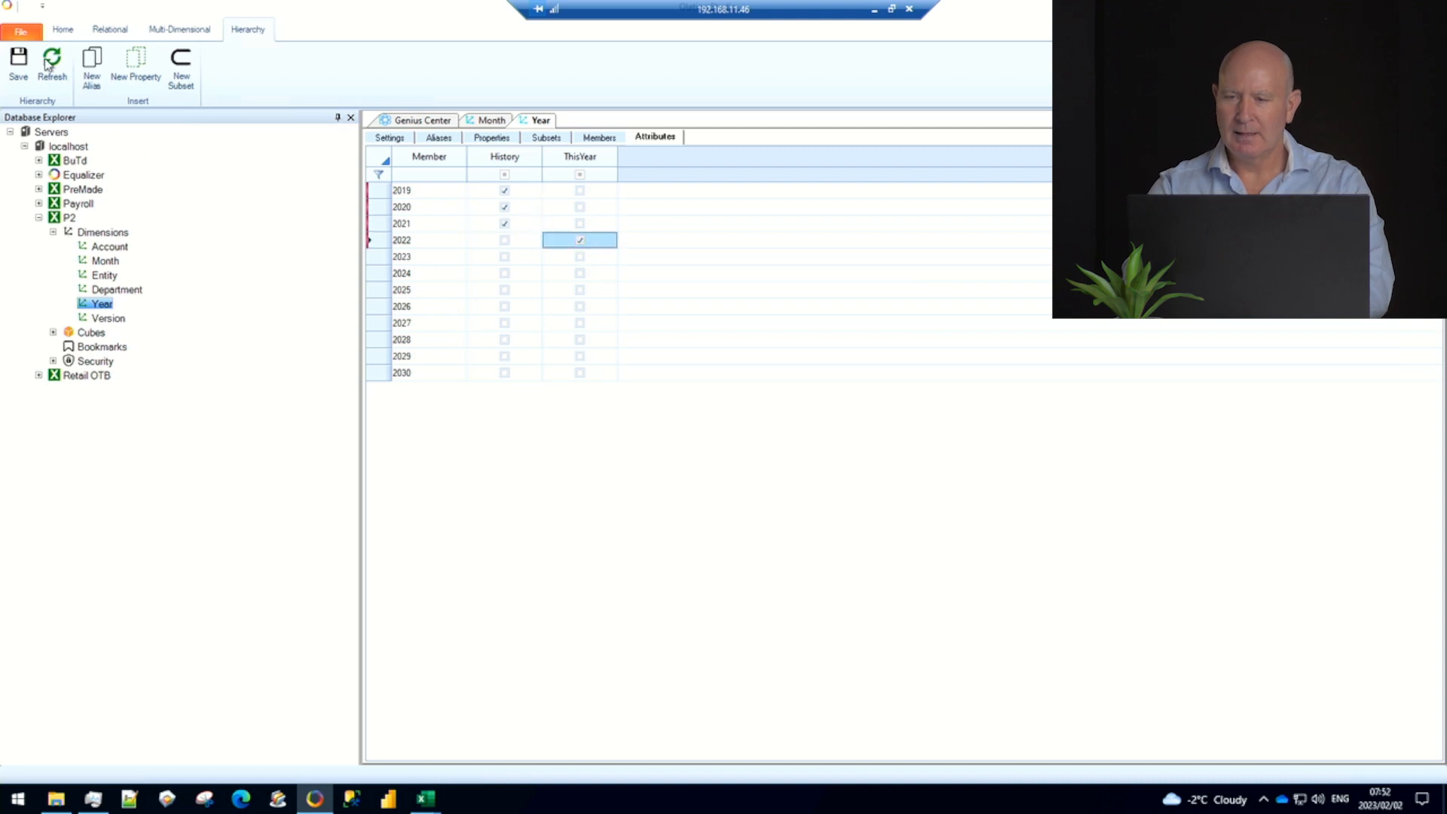
click(19, 64)
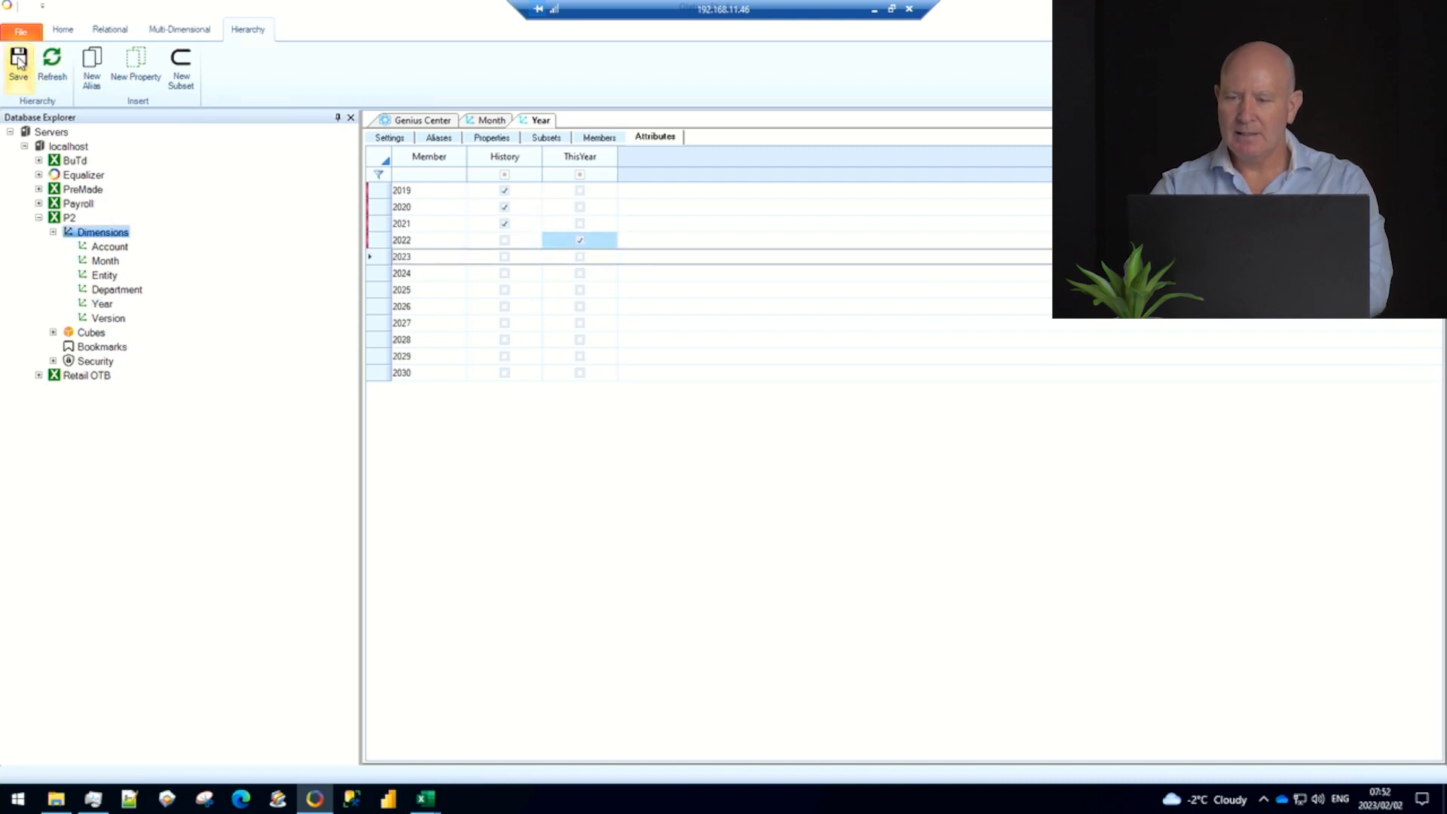
Open P2's Income Statement cube for editing and show its formulas
click(52, 332)
right_click(98, 347)
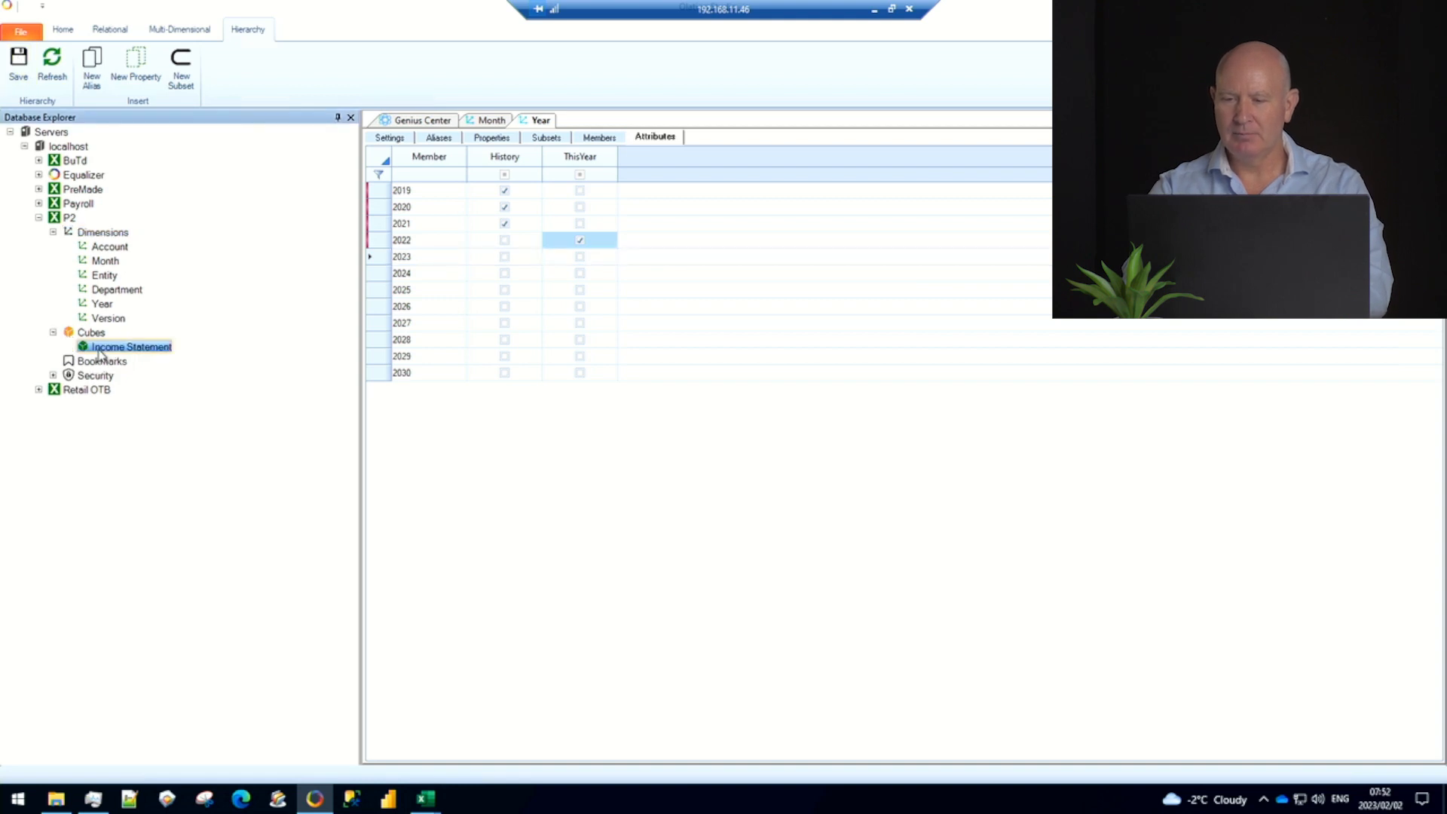
click(134, 359)
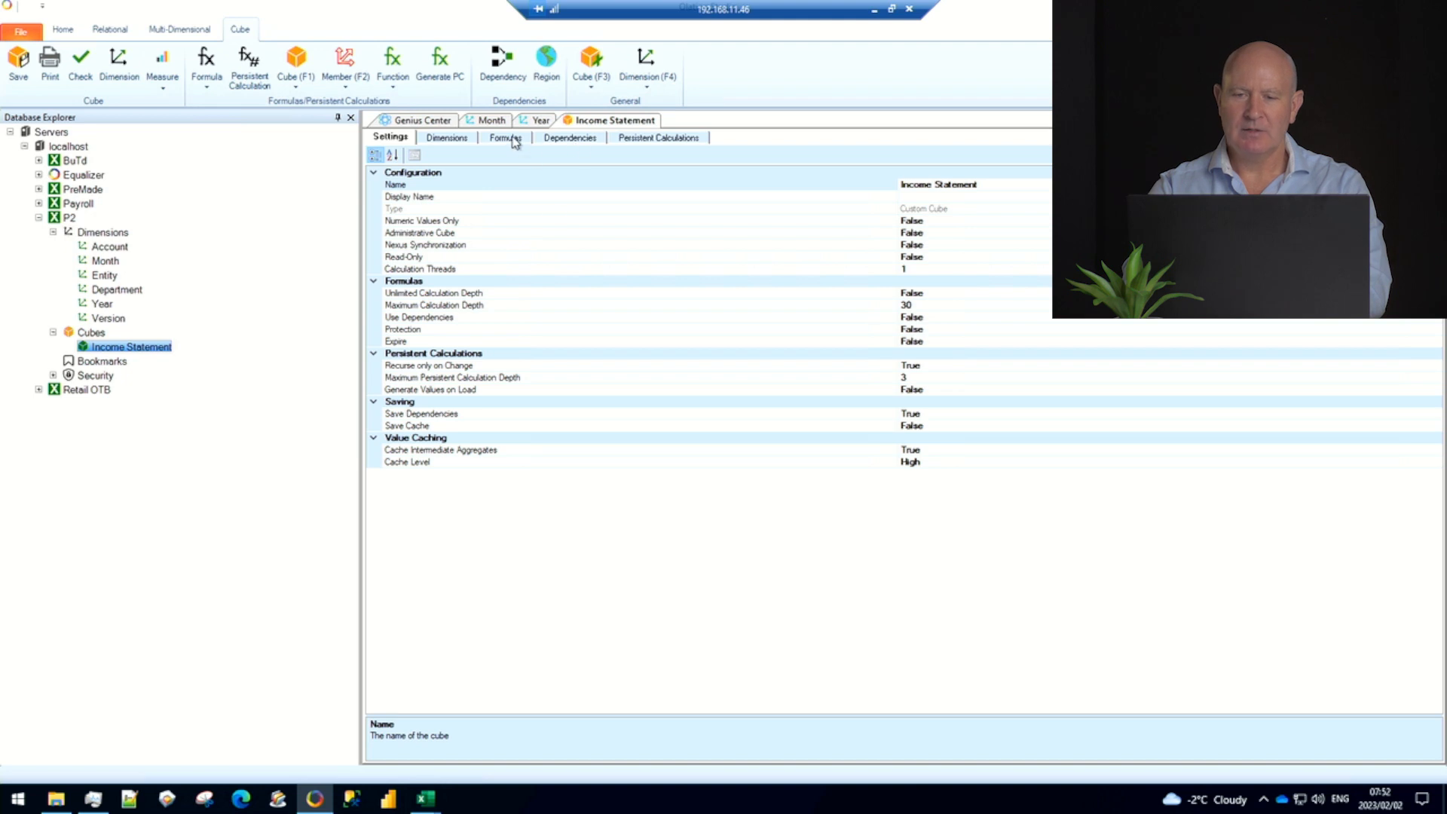
click(515, 144)
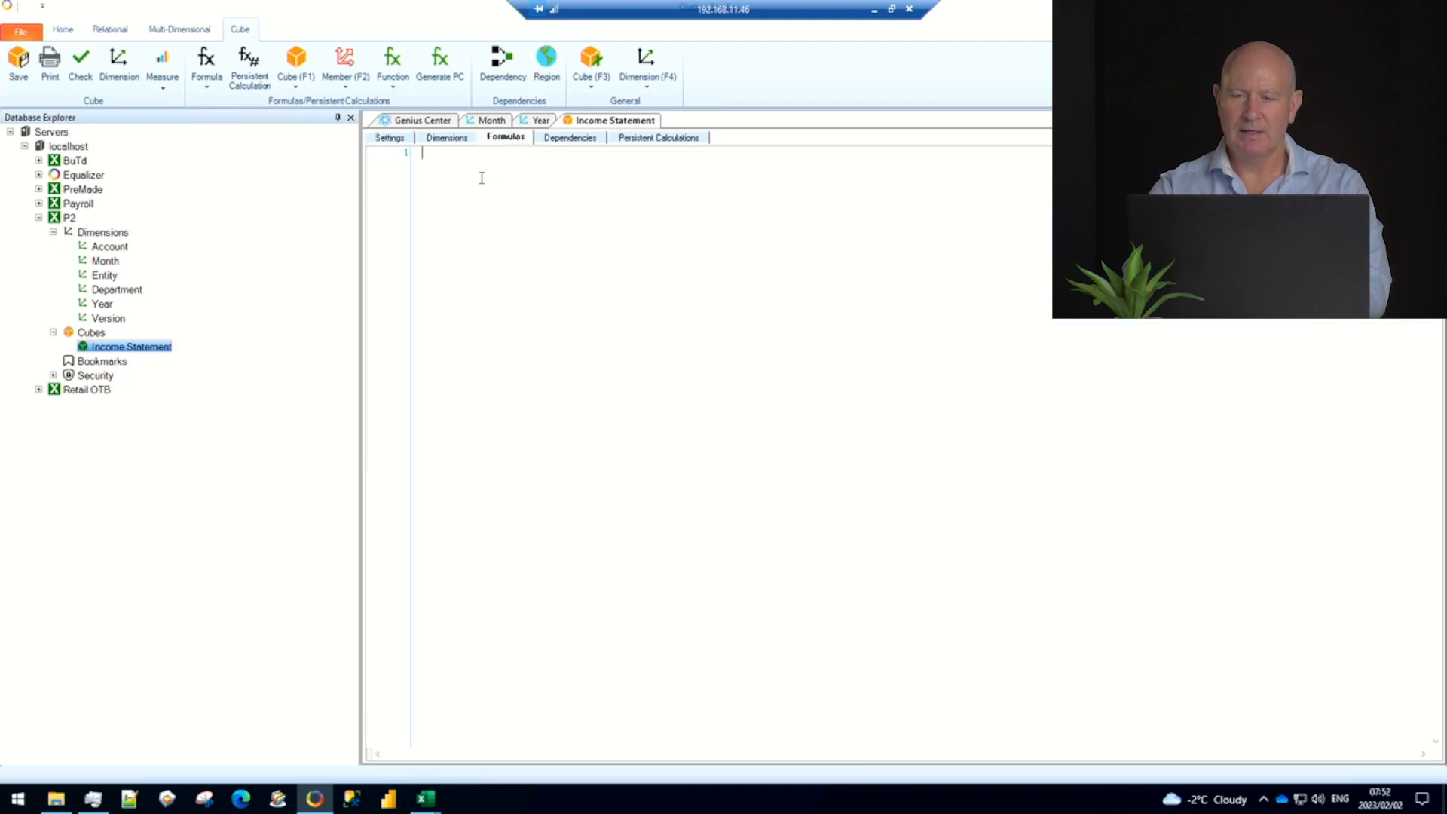
Switch to Data.xlsx in Excel and copy the forecast formula text from A3:A9 of the Formula sheet
mouse_move(432, 806)
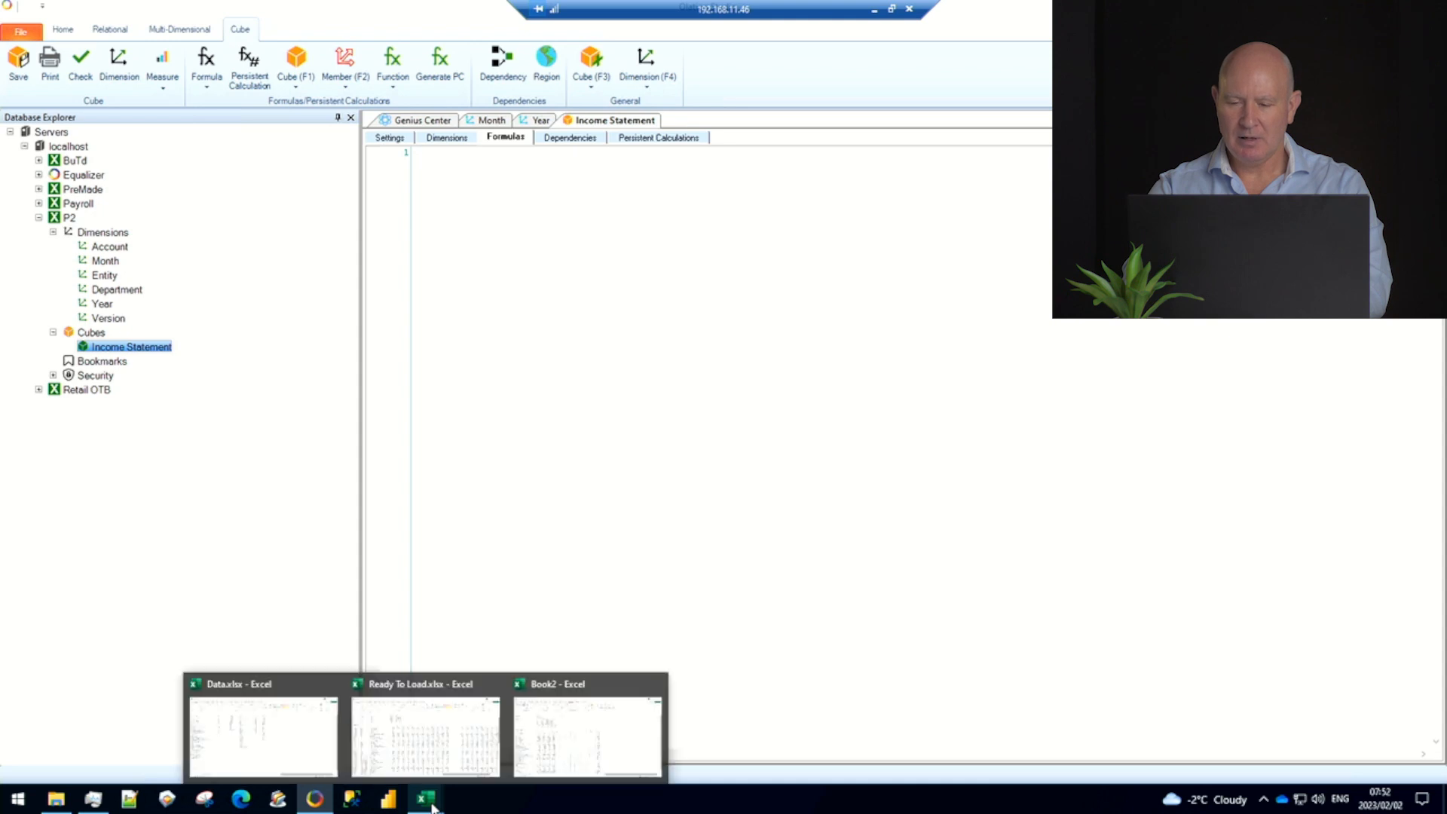
click(249, 758)
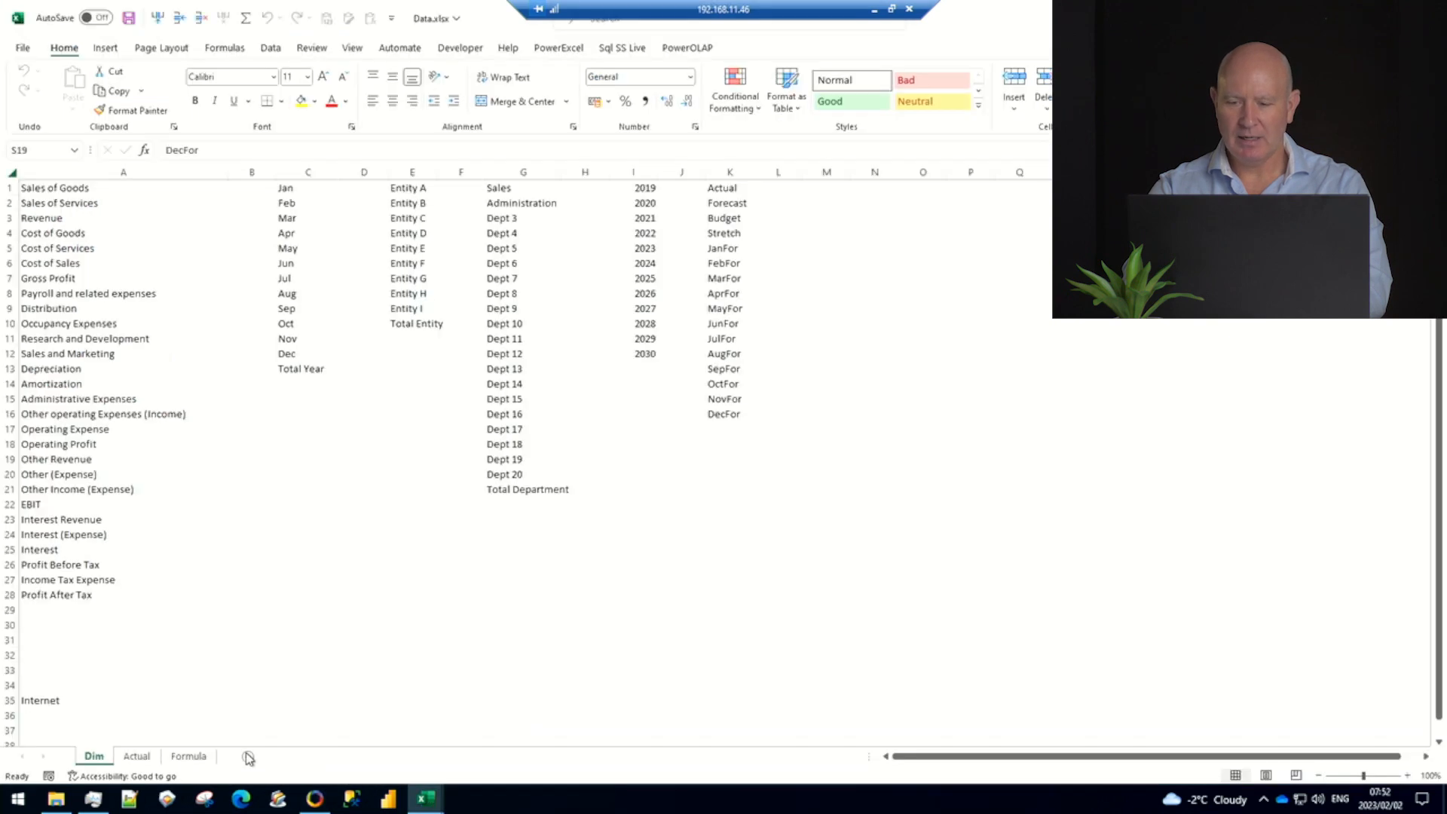
click(187, 757)
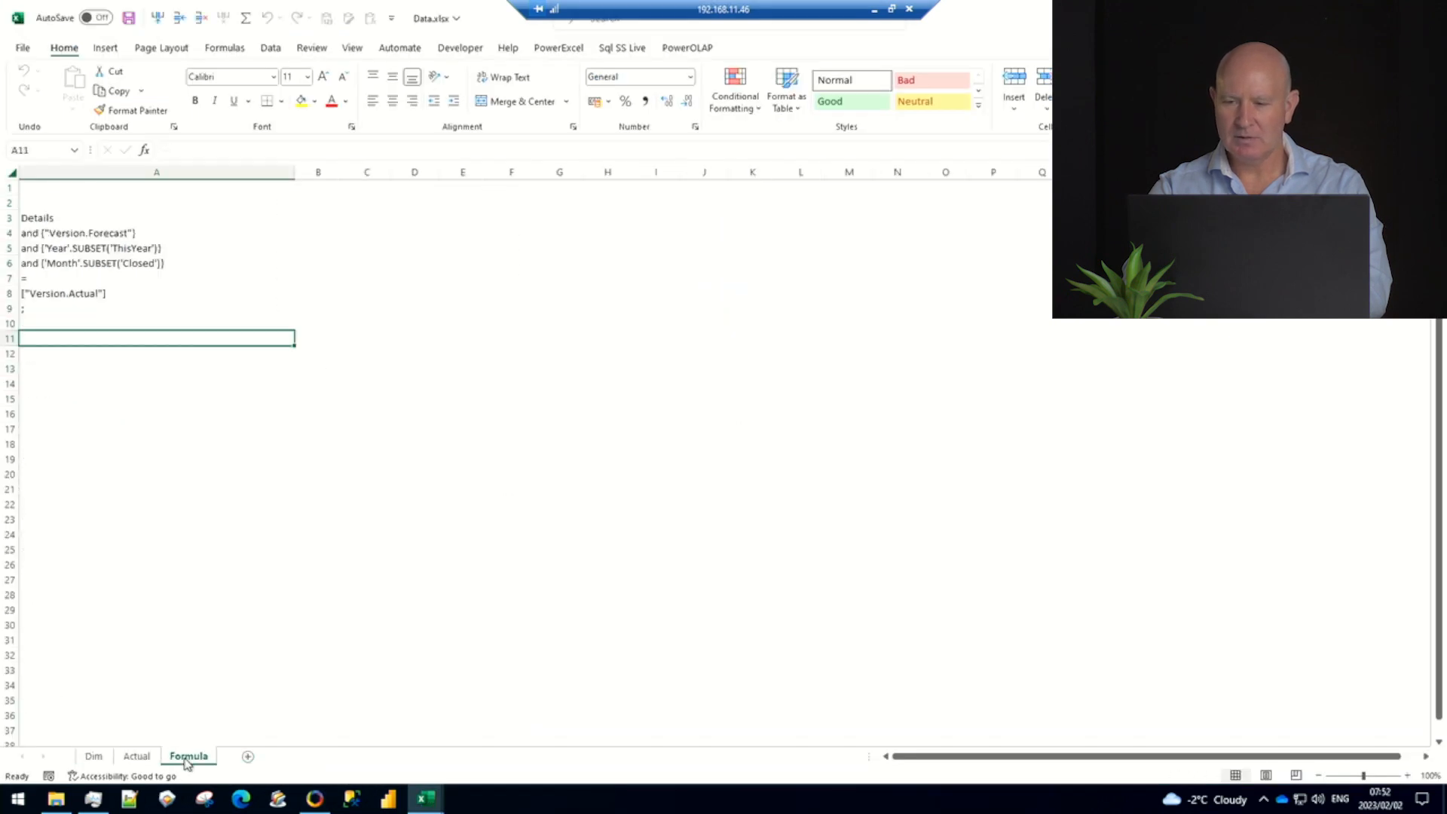
drag(97, 308, 103, 224)
key(ctrl+c)
Return to the cube editor and paste the copied rule setting Forecast to Actual for ThisYear's Closed months into the Income Statement formulas
key(alt+Tab)
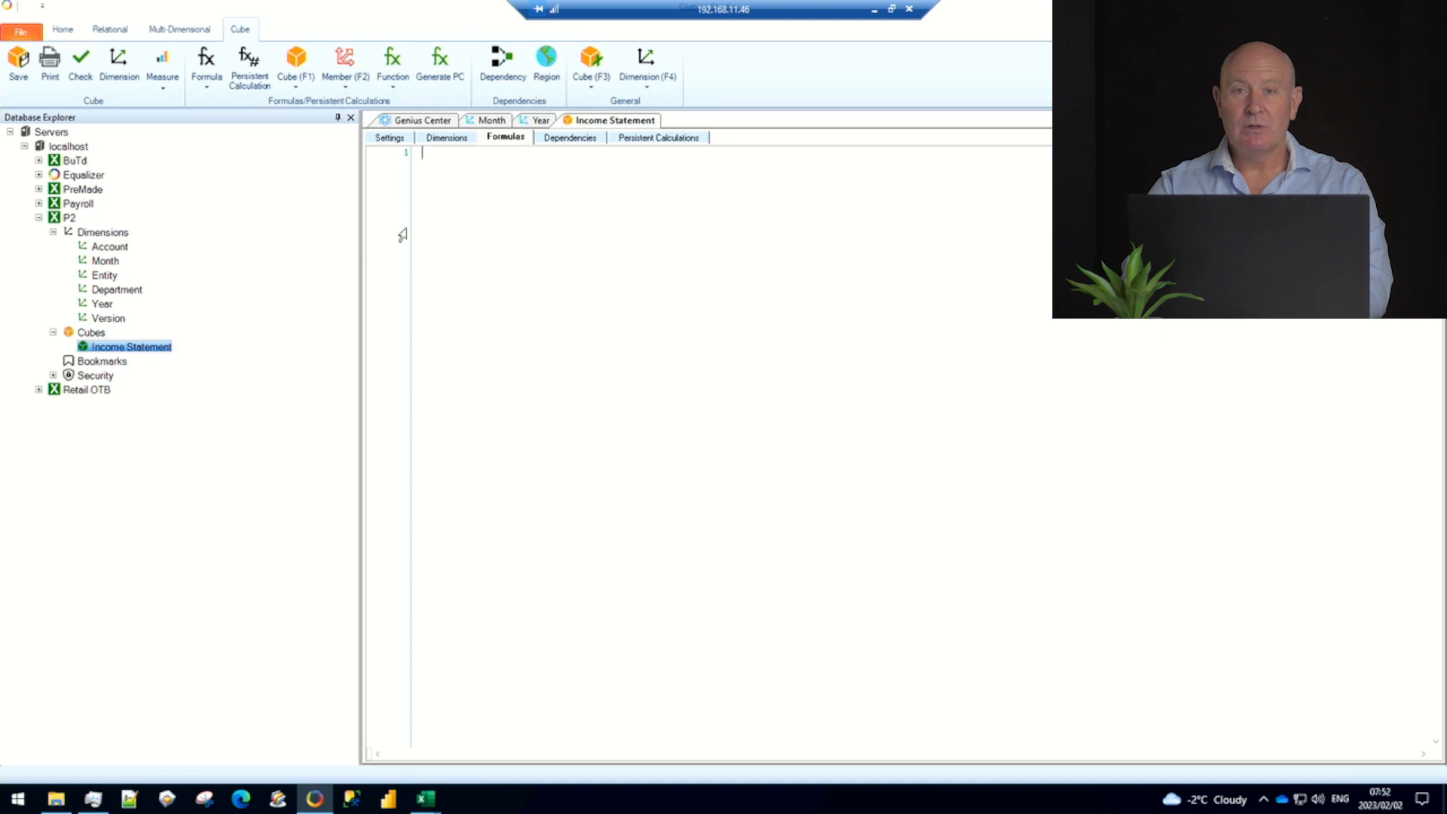
right_click(453, 237)
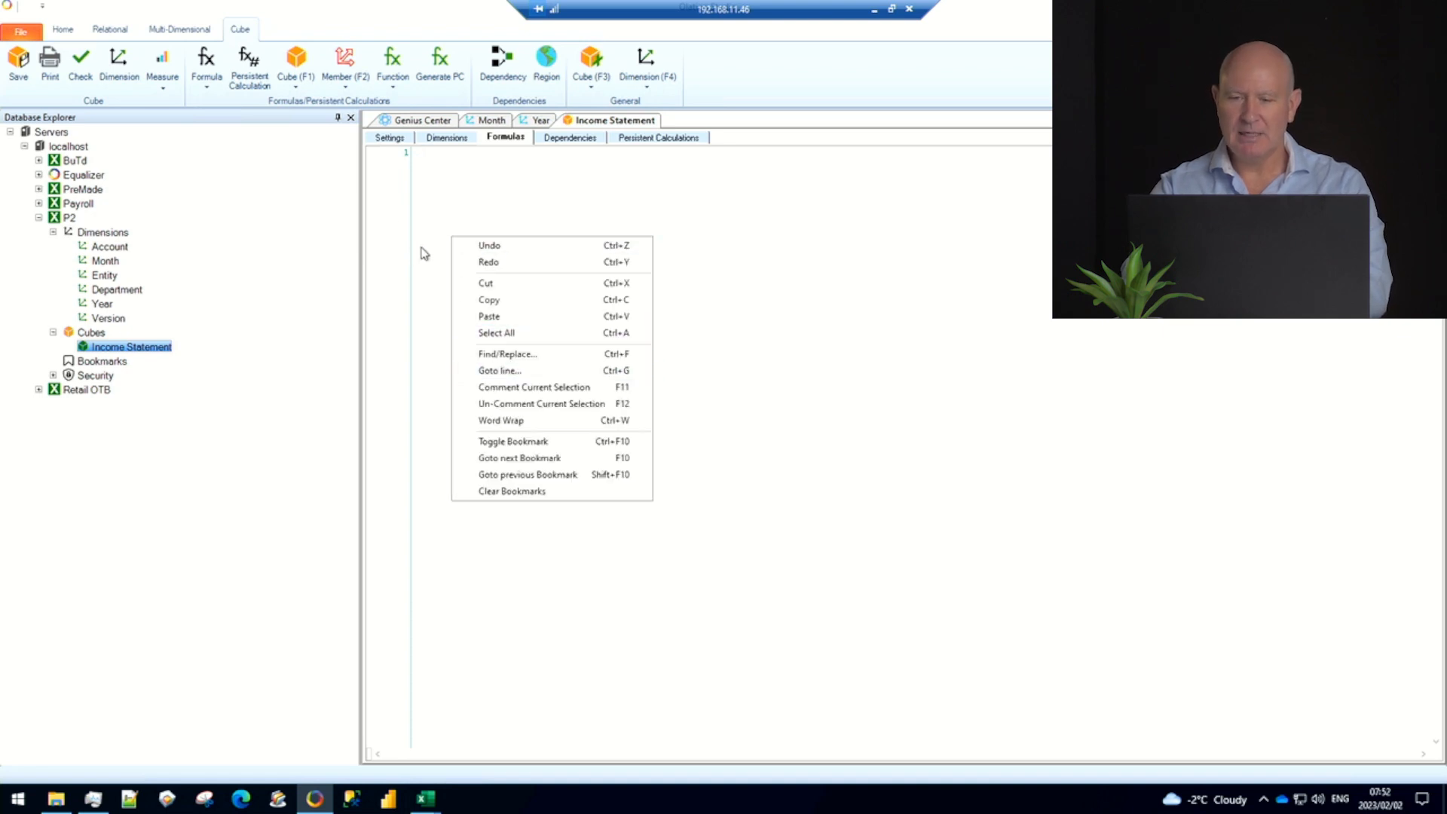
click(418, 253)
key(ctrl+v)
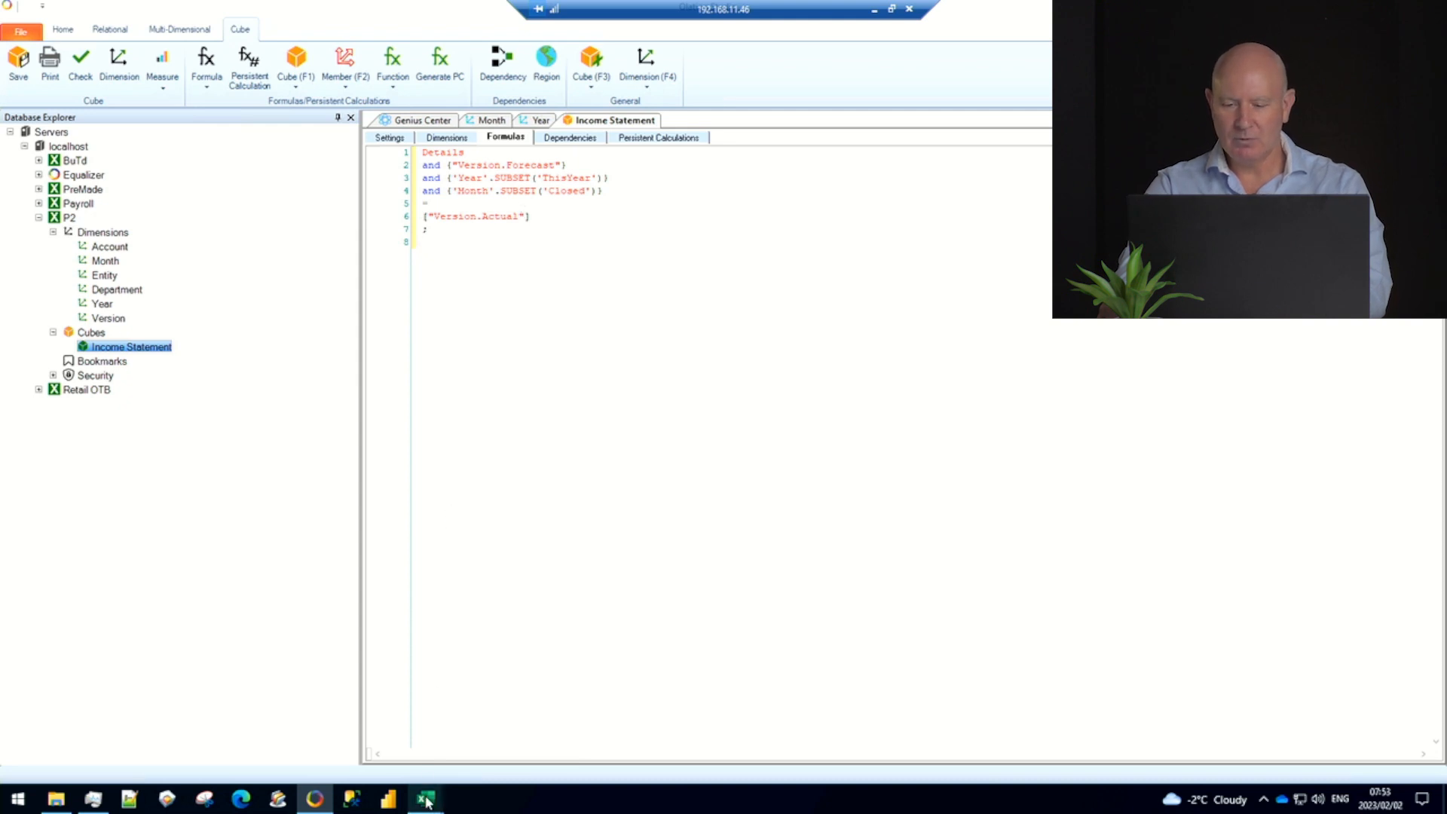
Switch to the Book2 workbook in Excel and examine the January to April forecast values for Sales of Goods
mouse_move(426, 800)
click(594, 736)
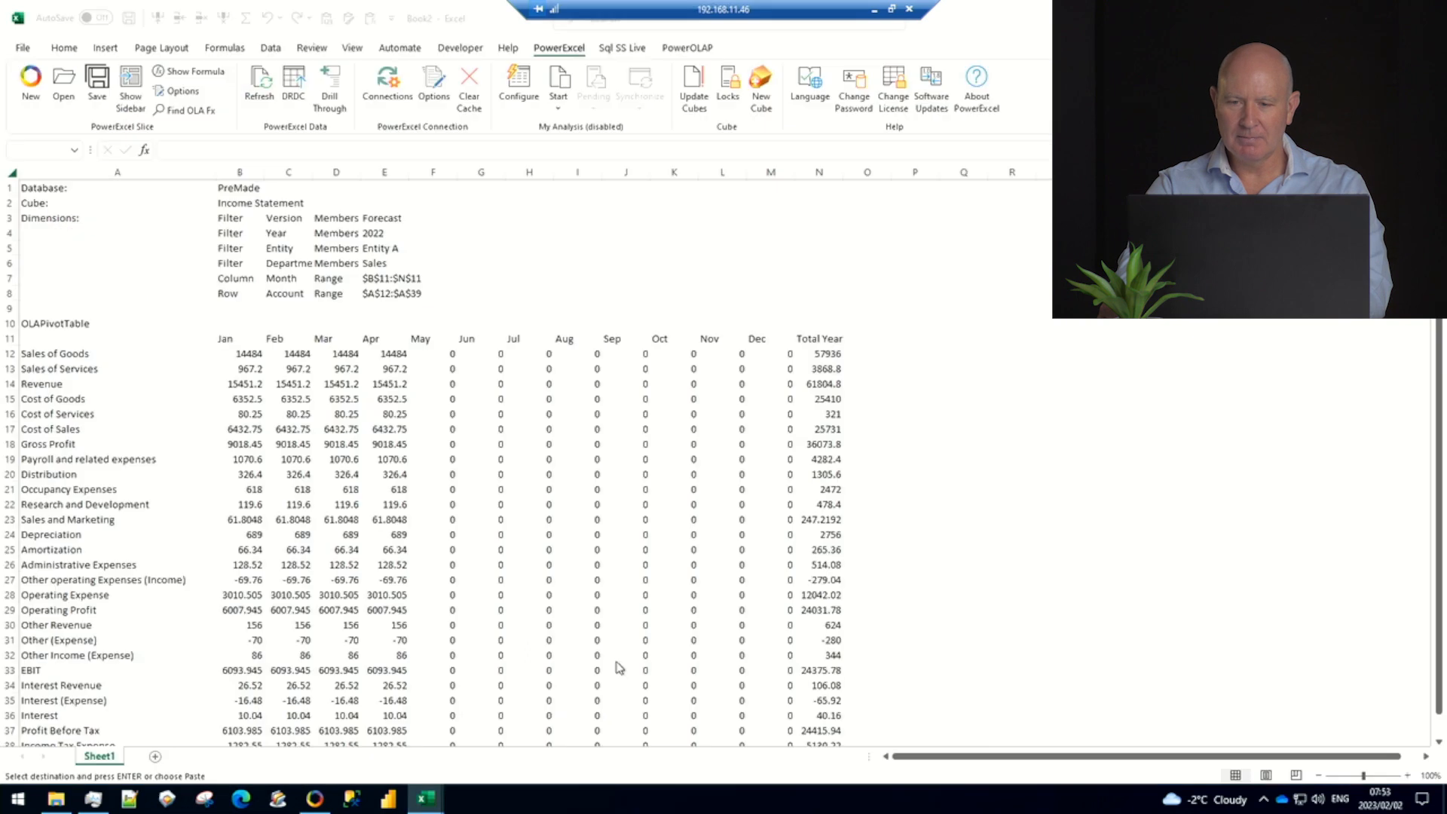
click(623, 524)
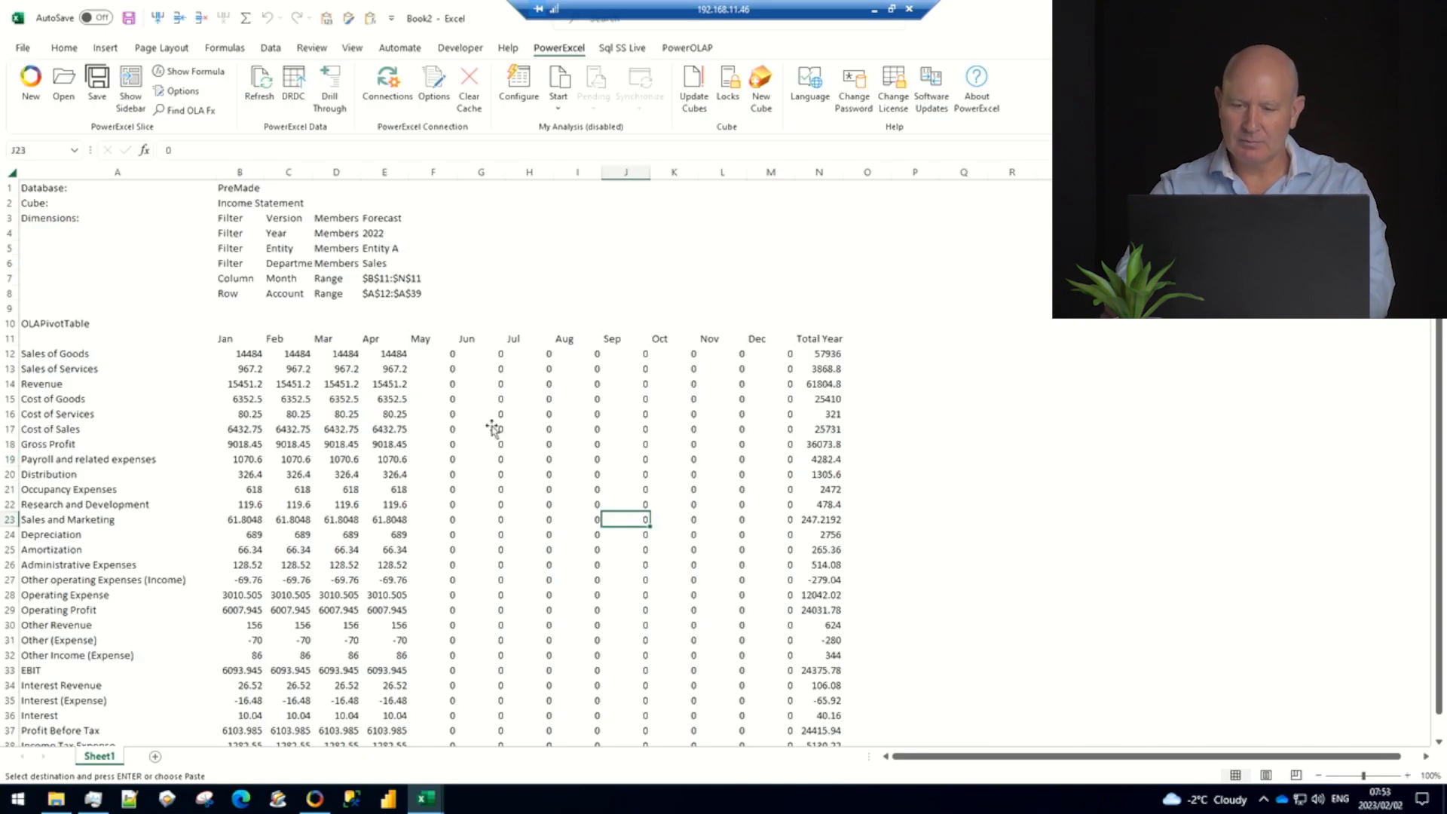
key(Escape)
drag(254, 354, 368, 354)
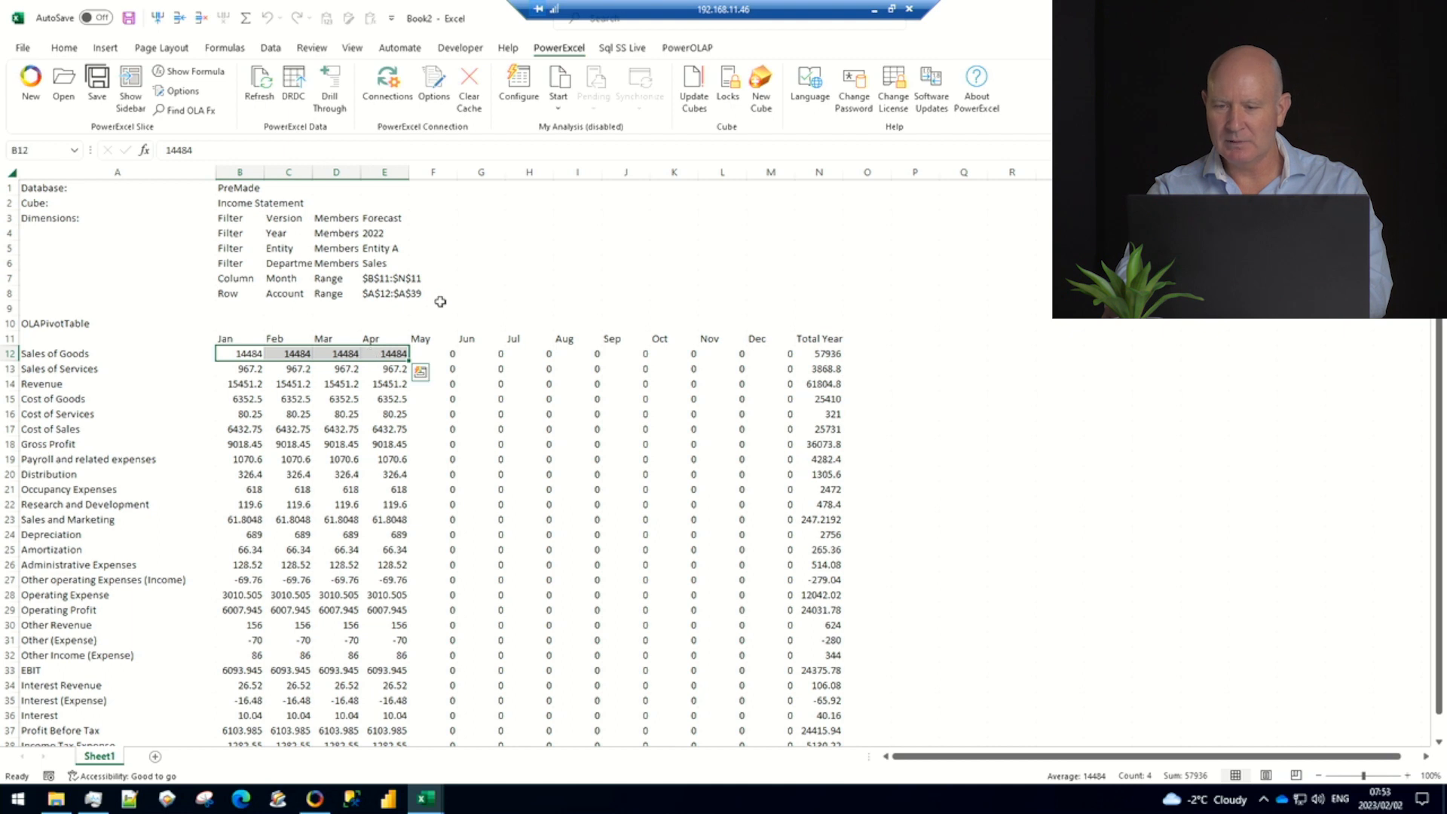
Change the PreMade slice's Version filter to Actual to view the full year's figures
double_click(374, 217)
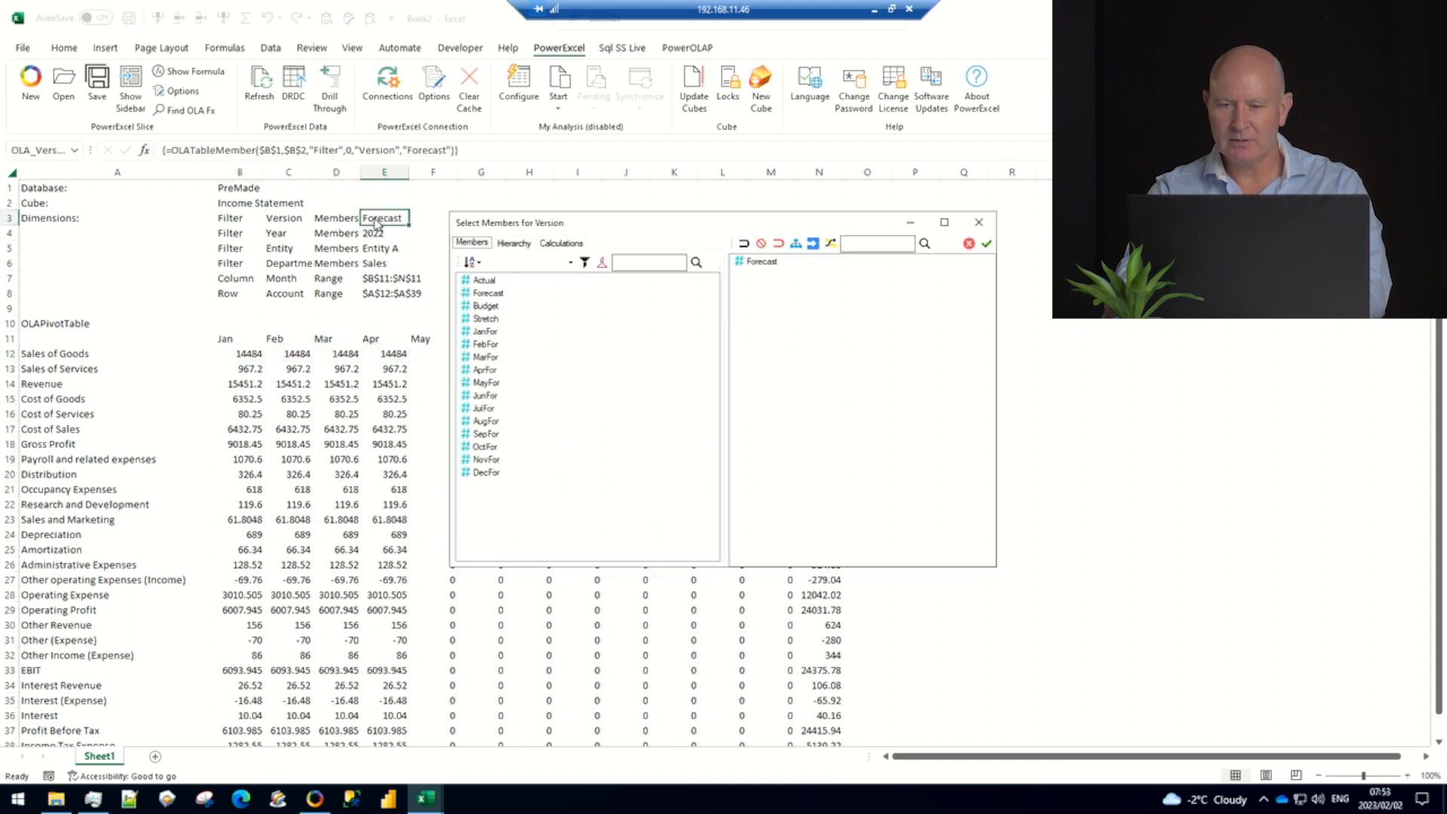
click(479, 281)
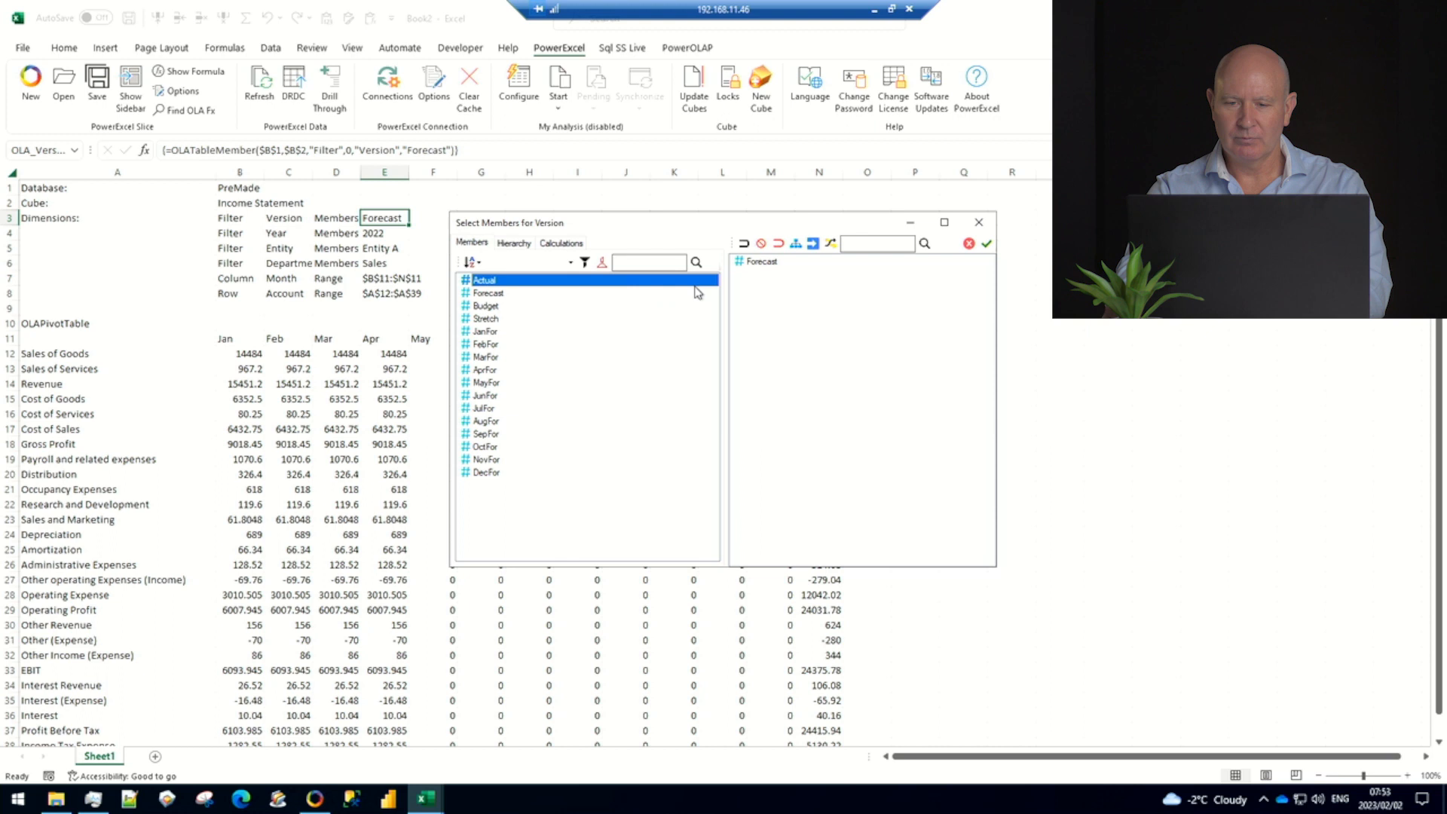
click(778, 244)
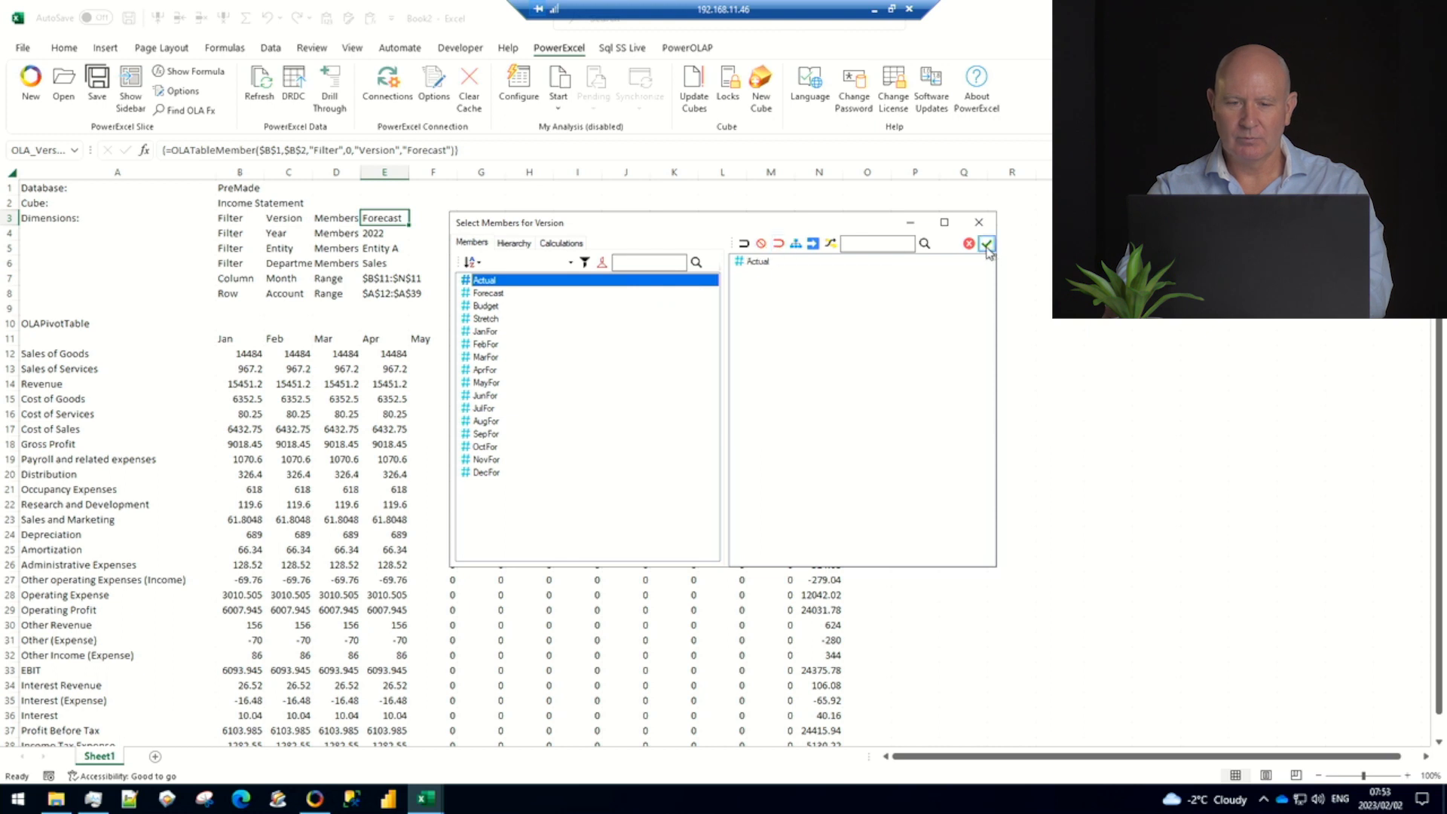
click(986, 243)
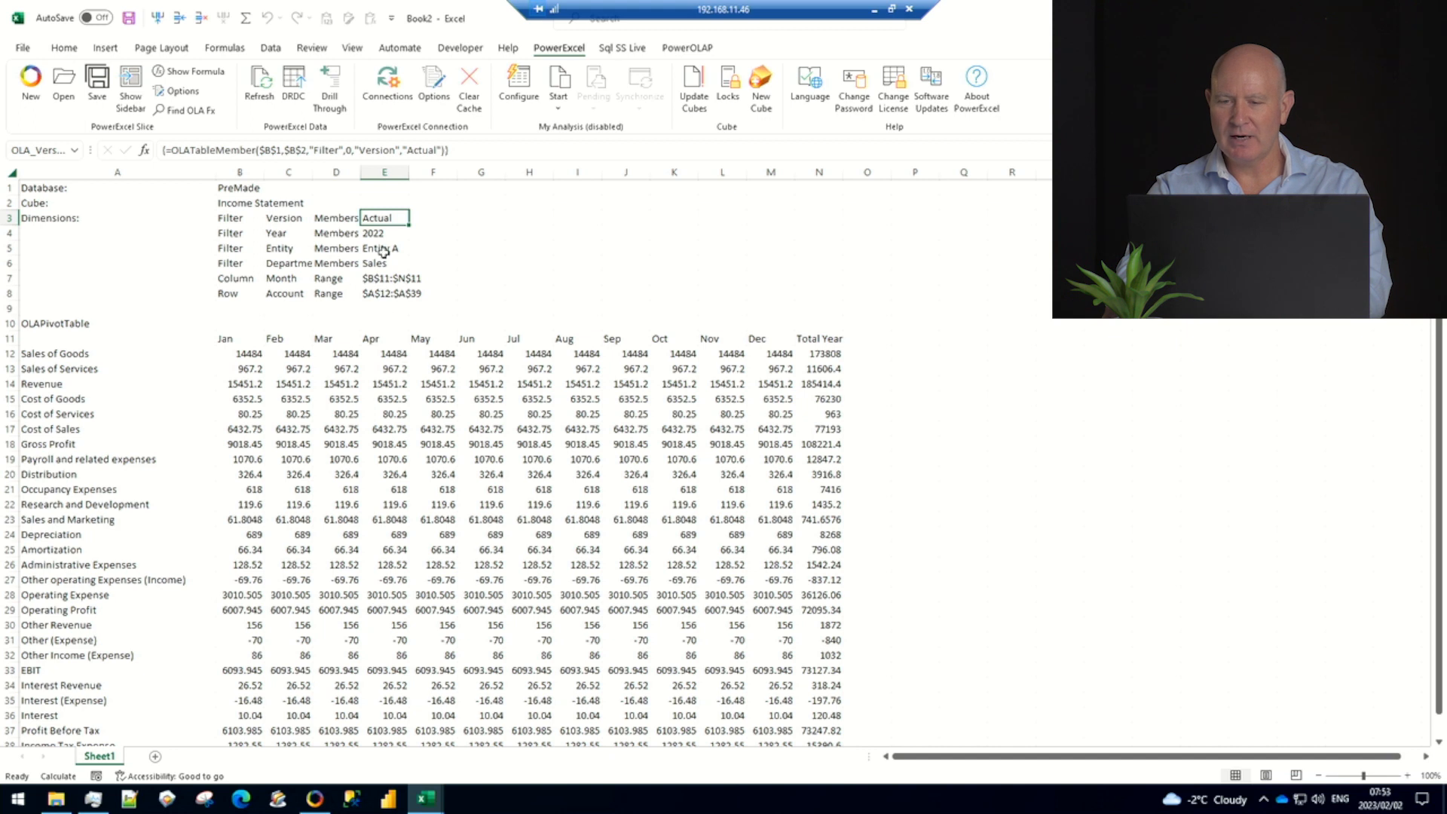
Set the PreMade slice's Version filter back to Forecast
double_click(372, 218)
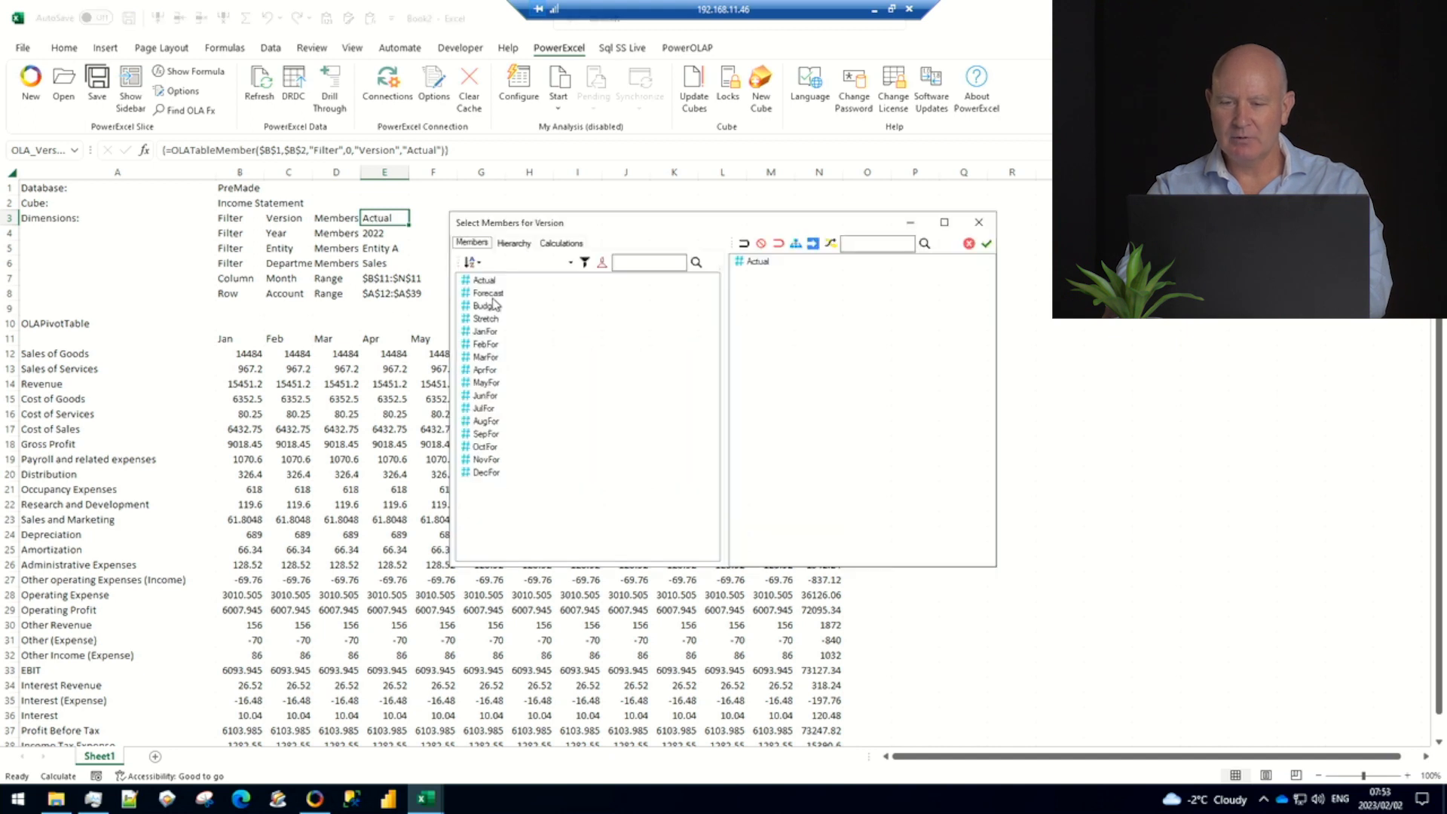
click(494, 294)
click(780, 245)
click(987, 244)
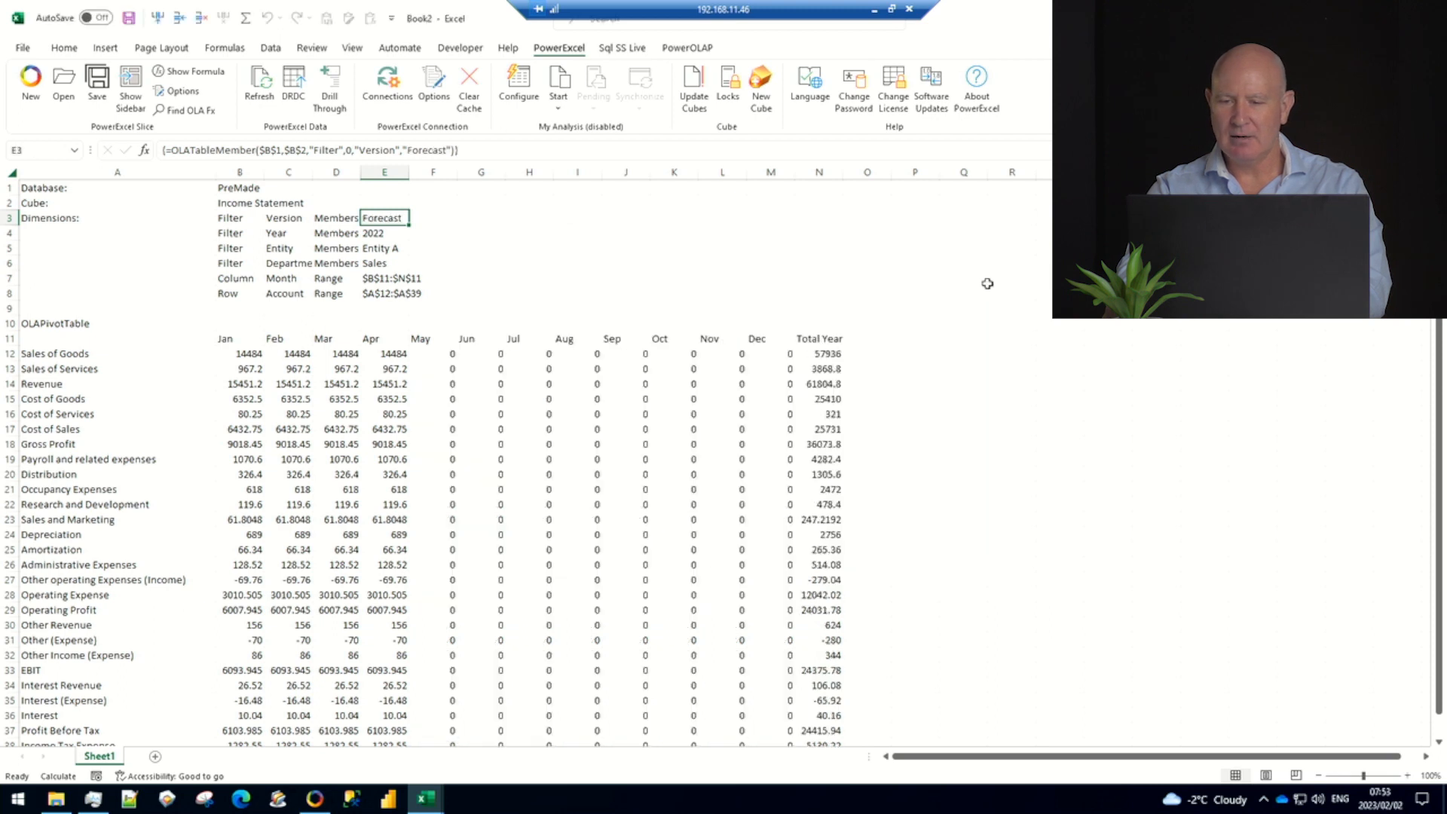
Switch to the database modeler and open the PreMade database's Month dimension for editing at its member attributes
click(317, 804)
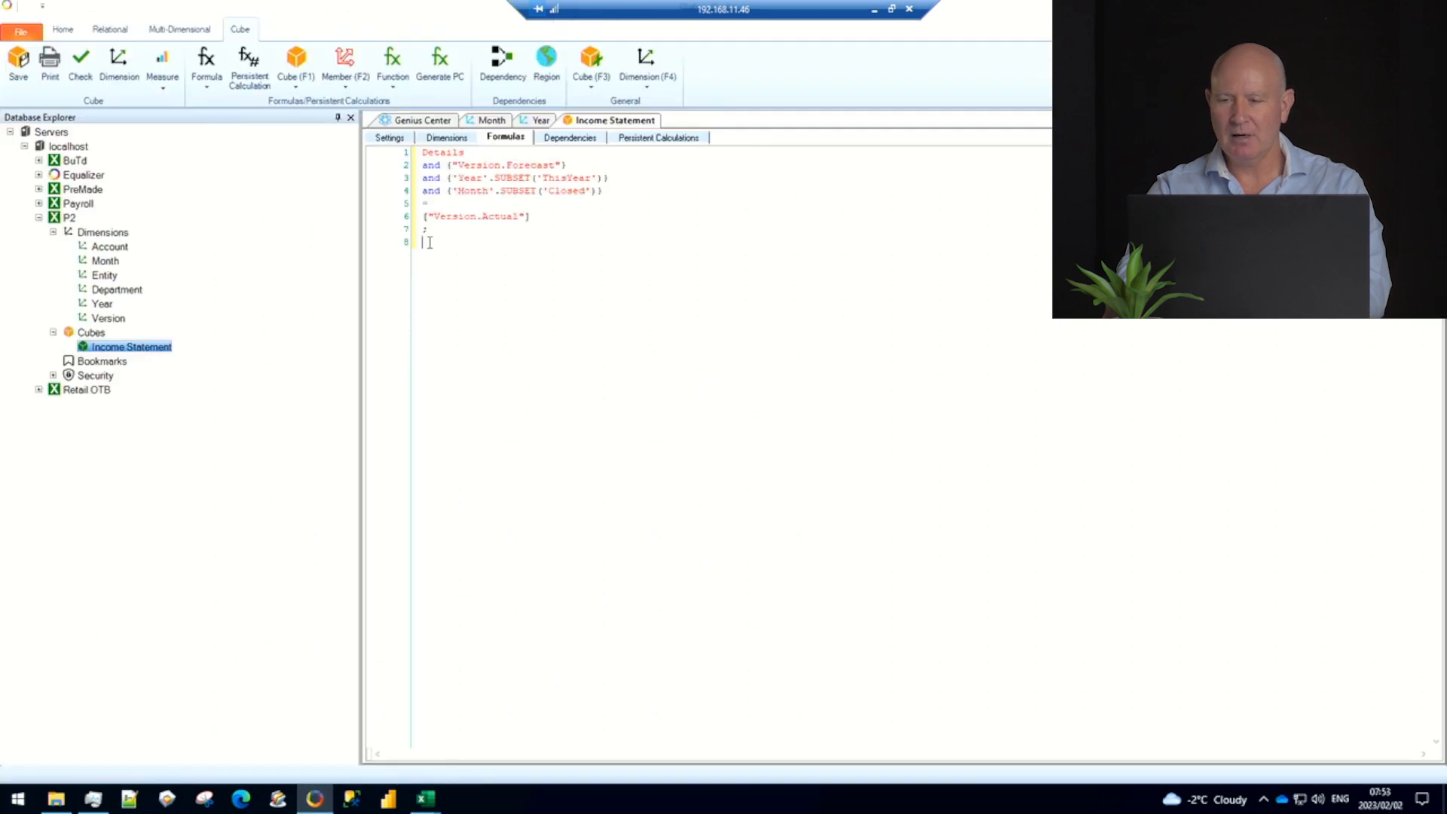
click(36, 222)
click(38, 189)
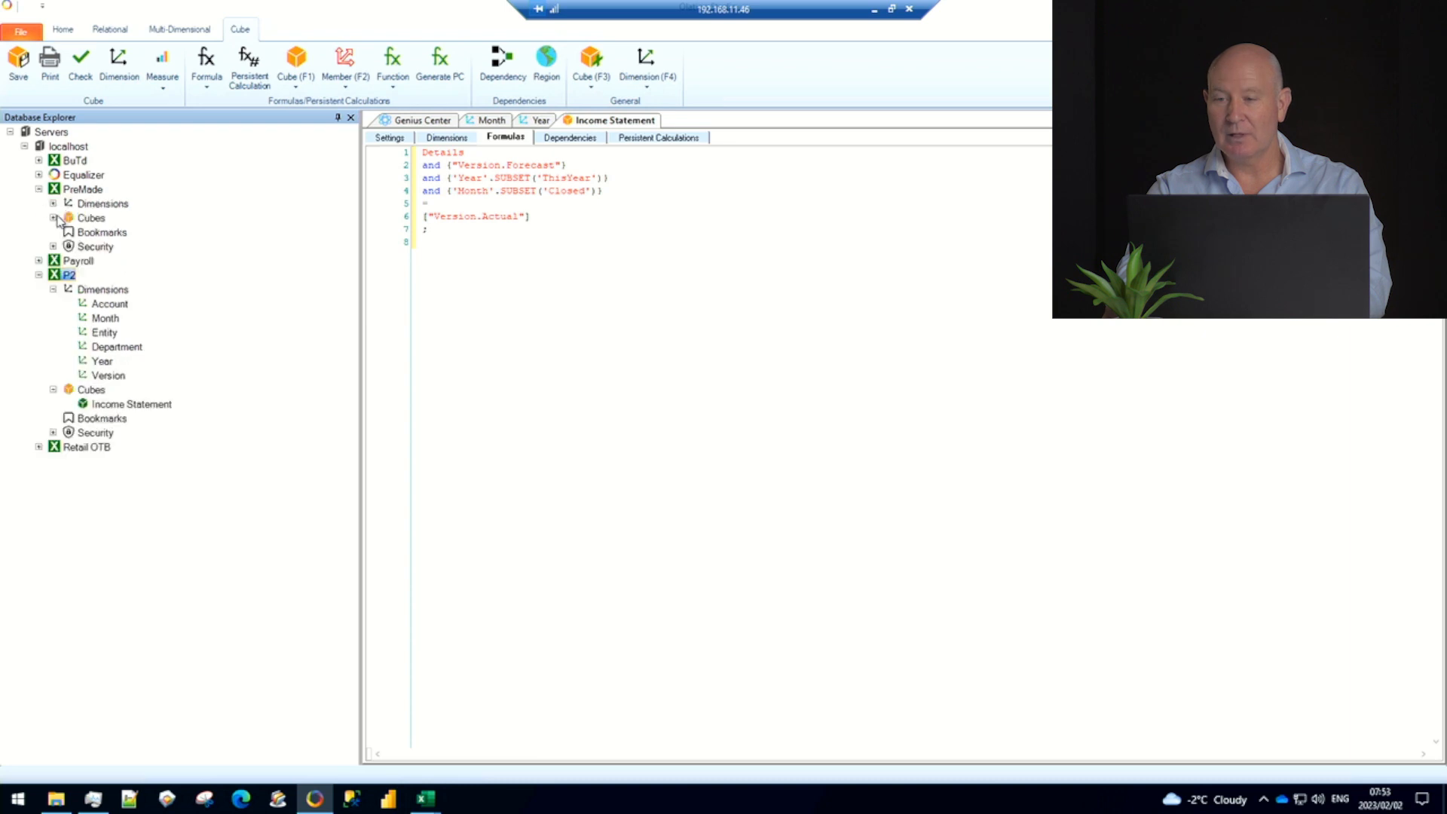
click(53, 204)
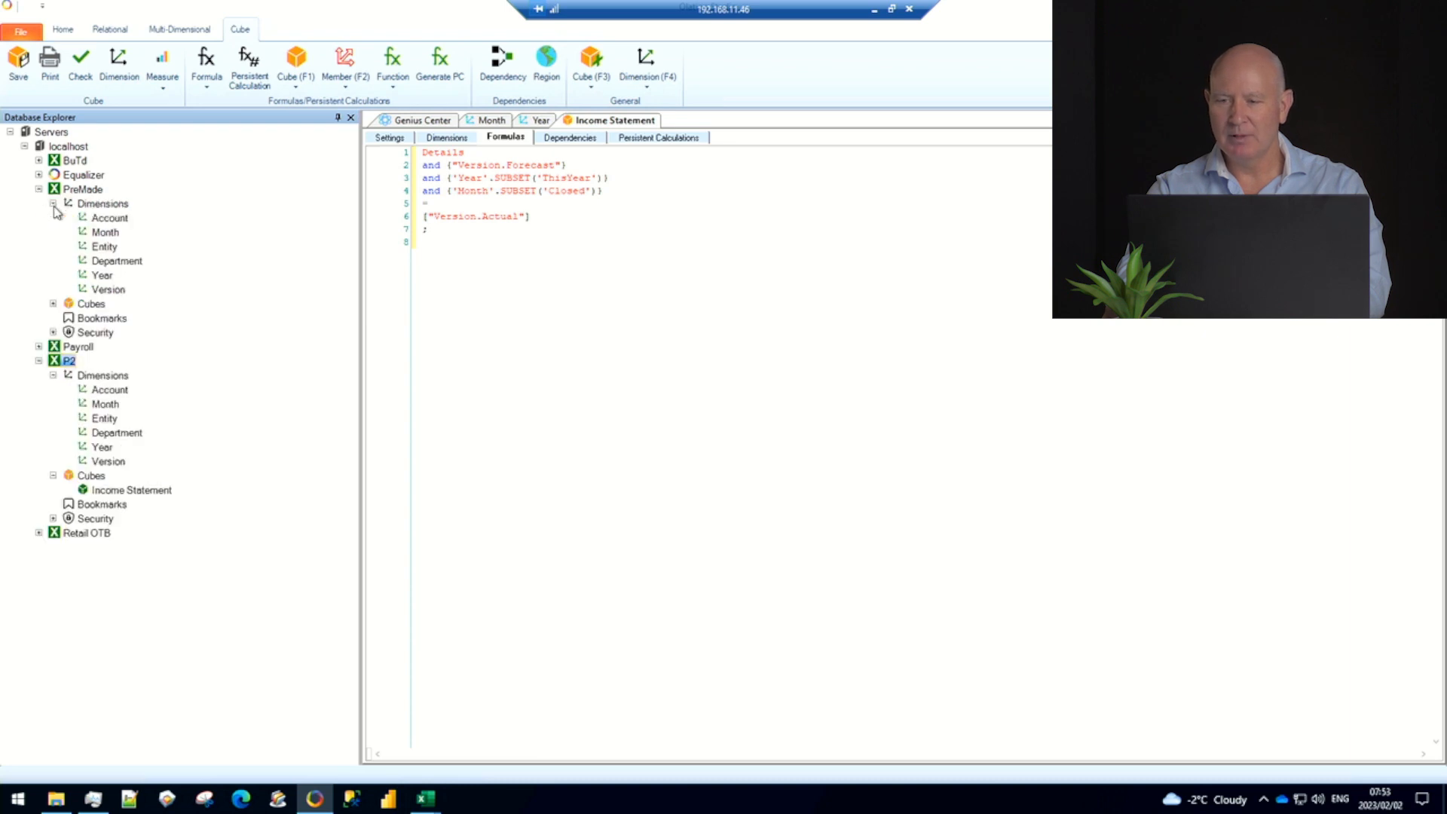
click(106, 235)
right_click(104, 235)
click(143, 240)
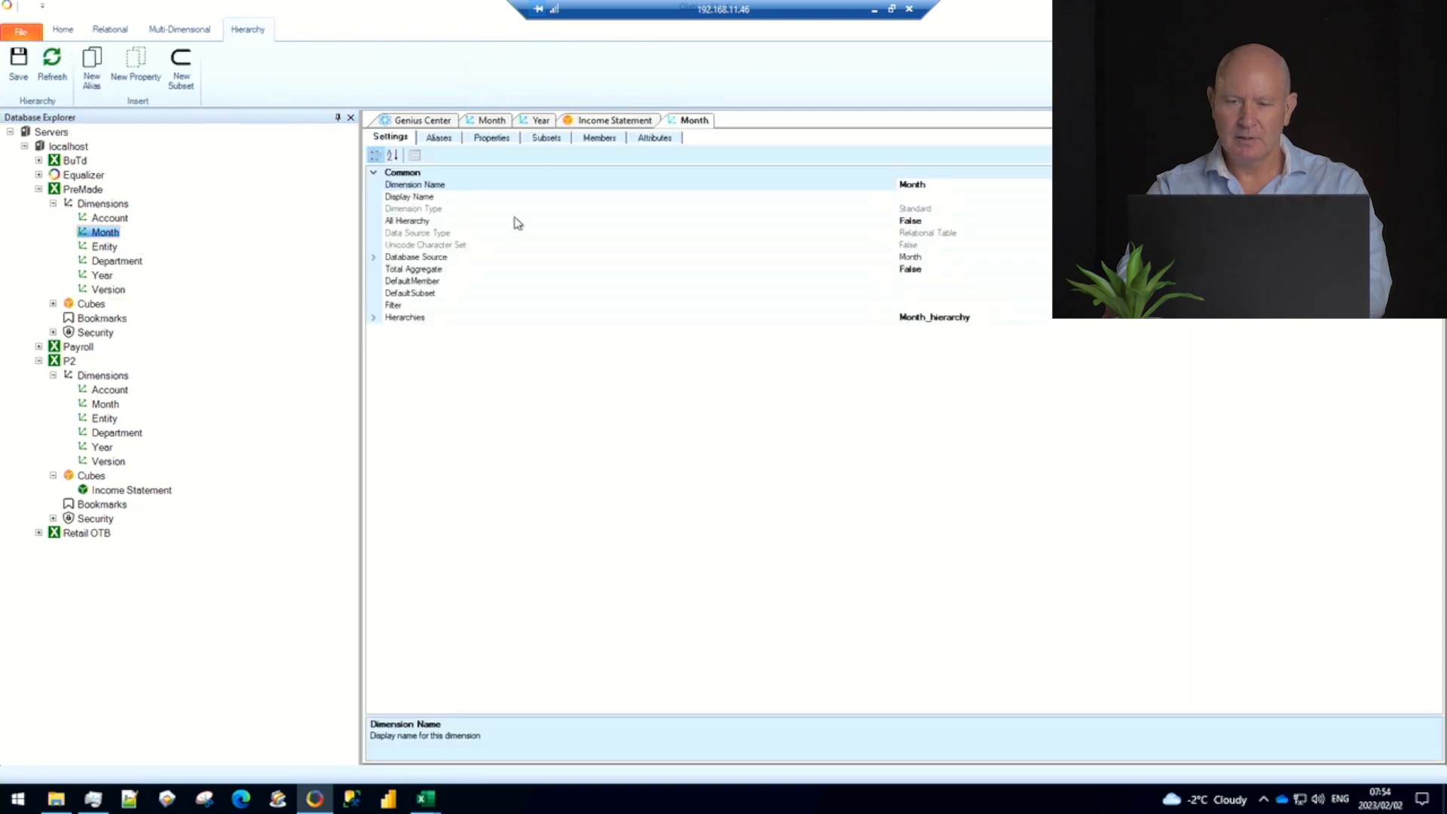
click(662, 138)
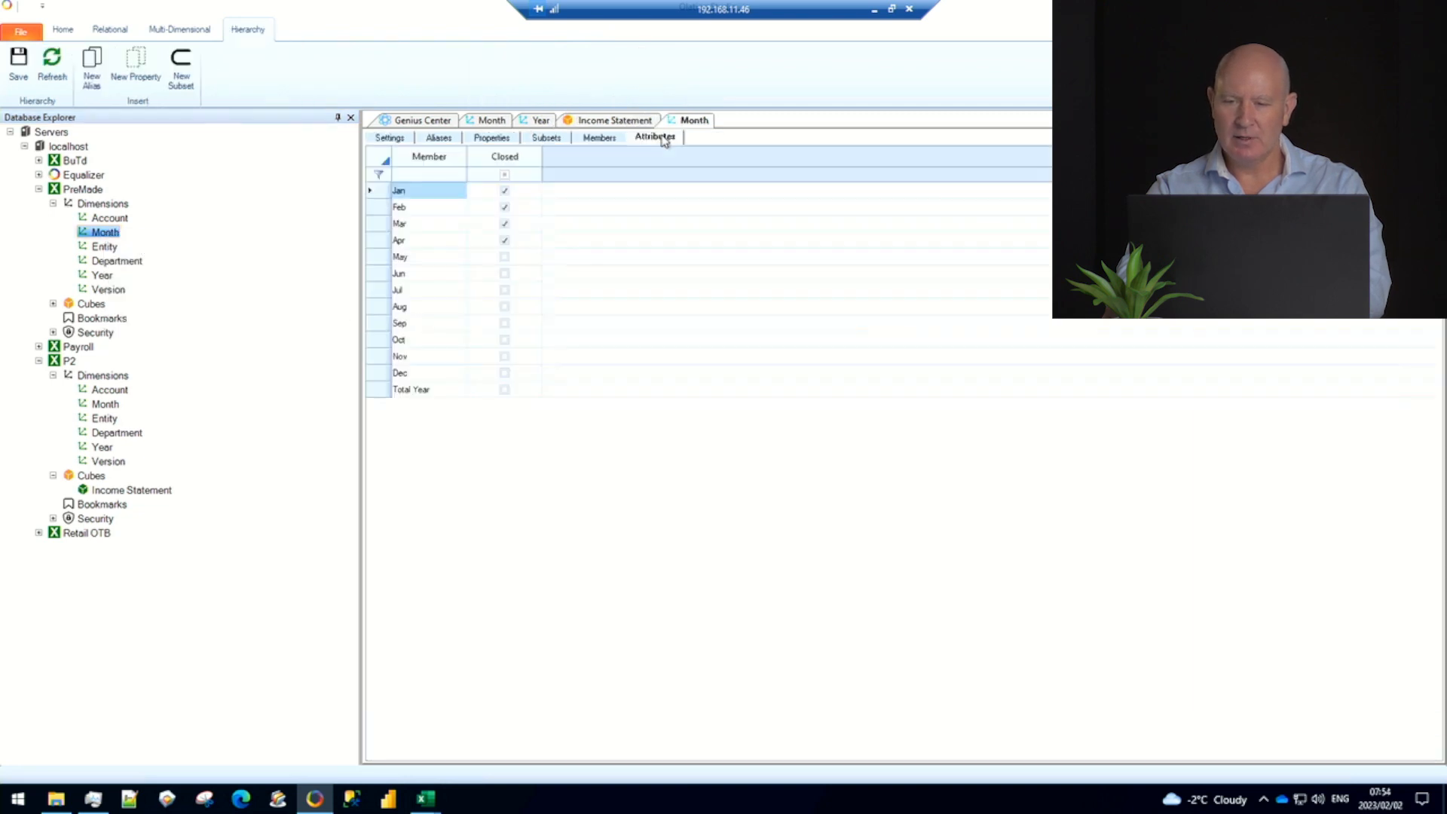
Add May to the Closed subset and save the Month dimension
click(505, 257)
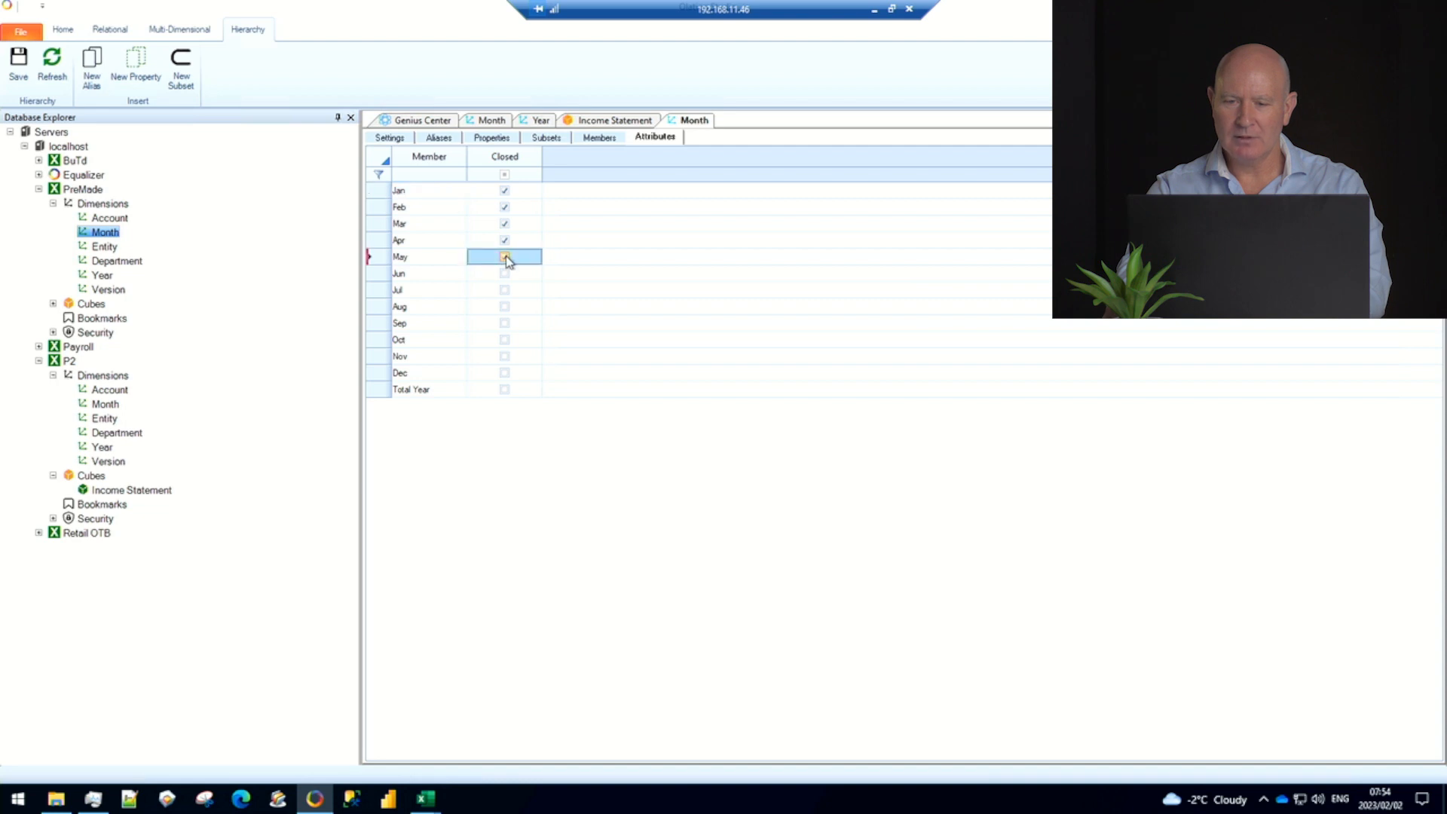
click(18, 61)
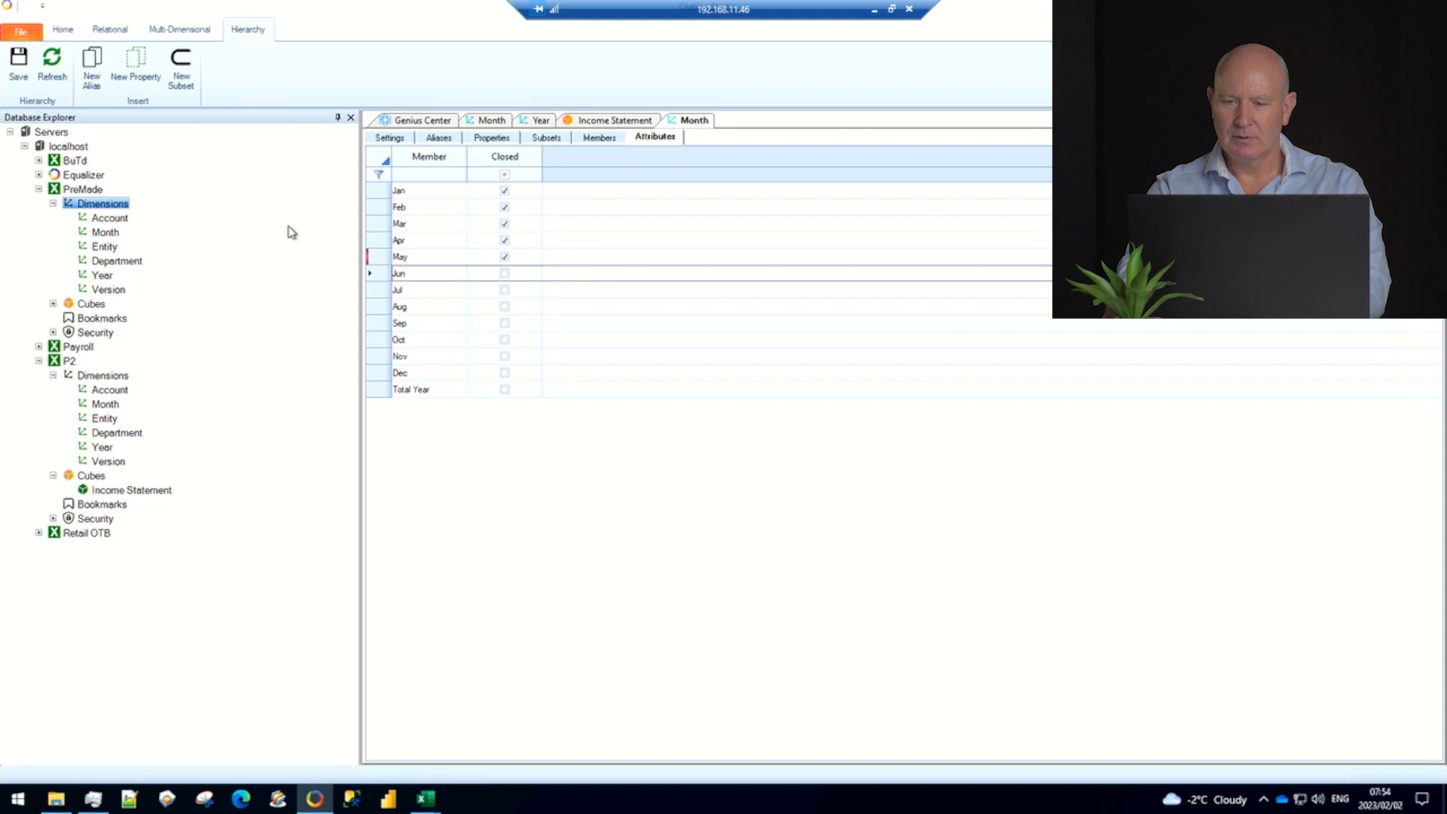
click(16, 68)
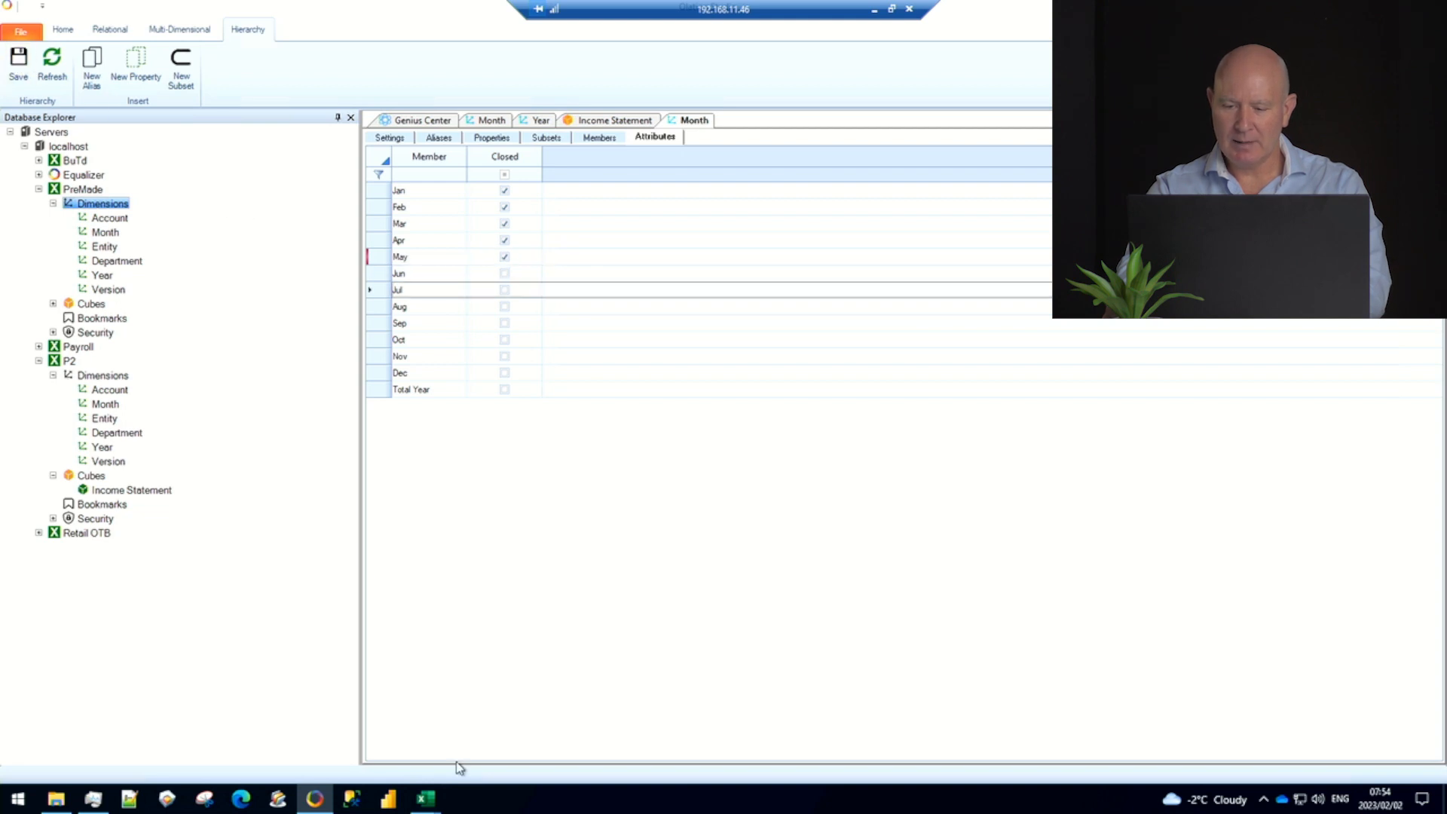
Switch back to the Book2 workbook in Excel and recalculate the forecast slice
mouse_move(419, 808)
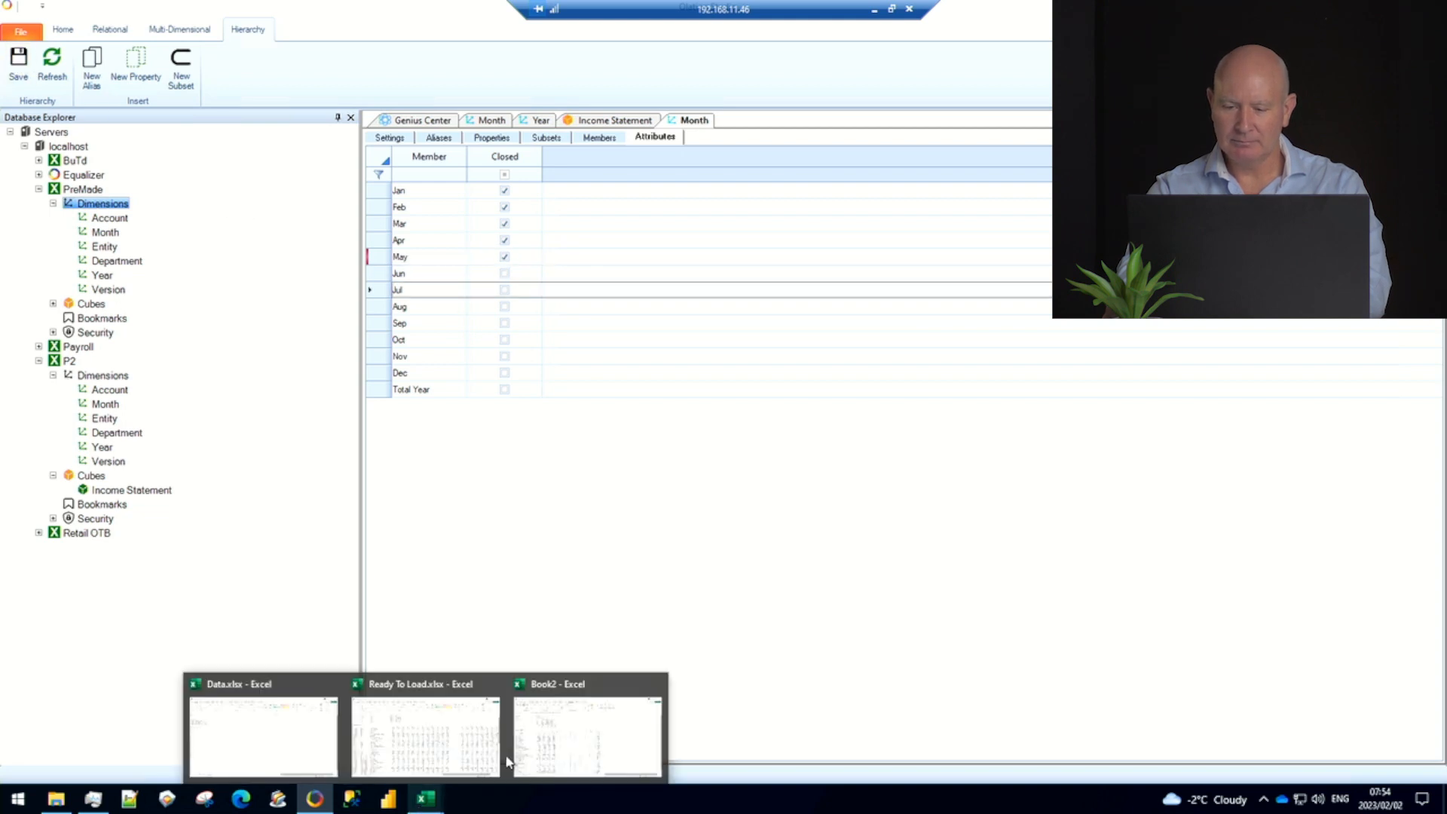
click(591, 729)
key(F9)
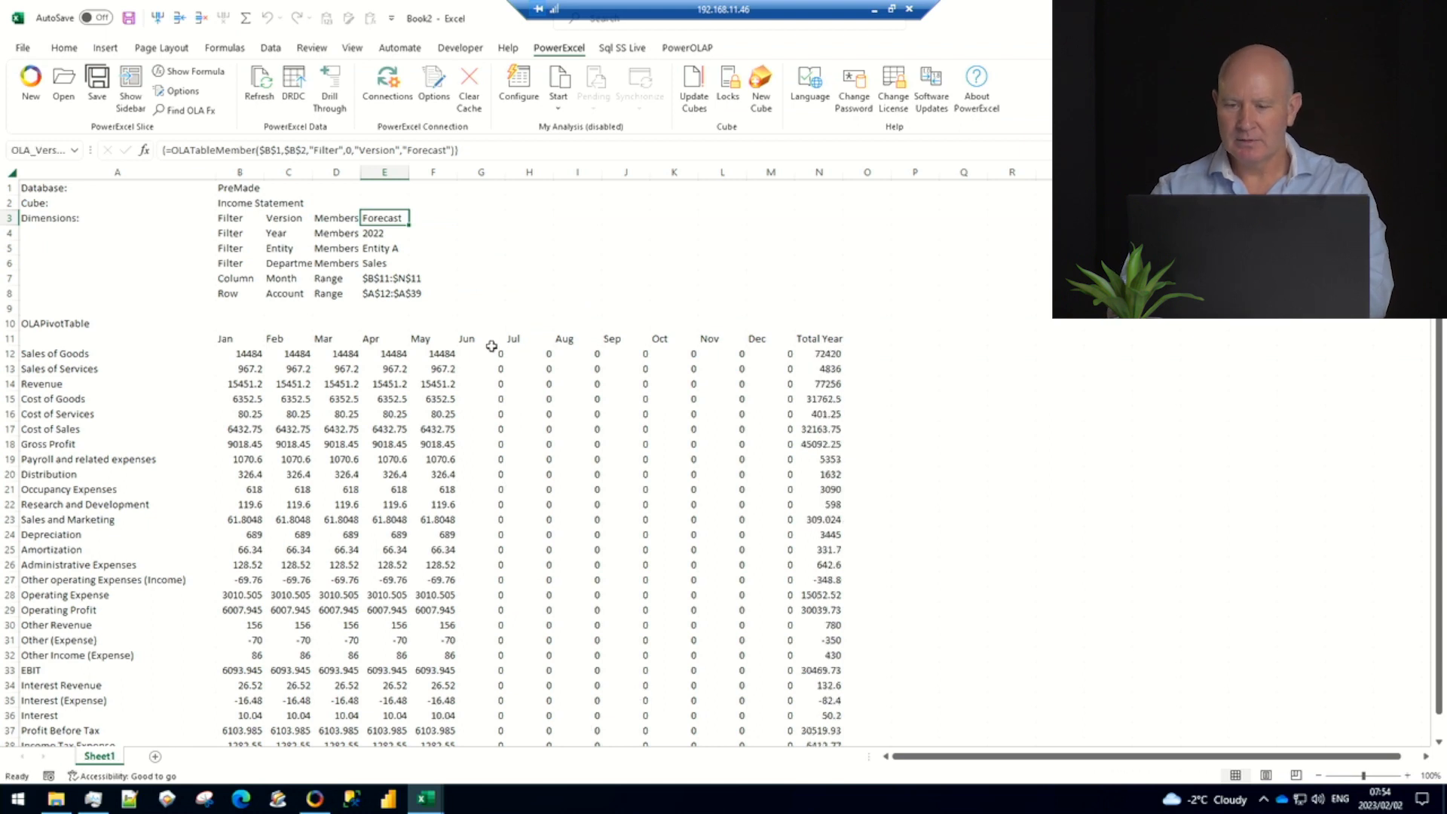
Enter 1000 as the June forecast for Sales of Goods and paste it as values across July to December
click(491, 351)
text(1000)
key(Return)
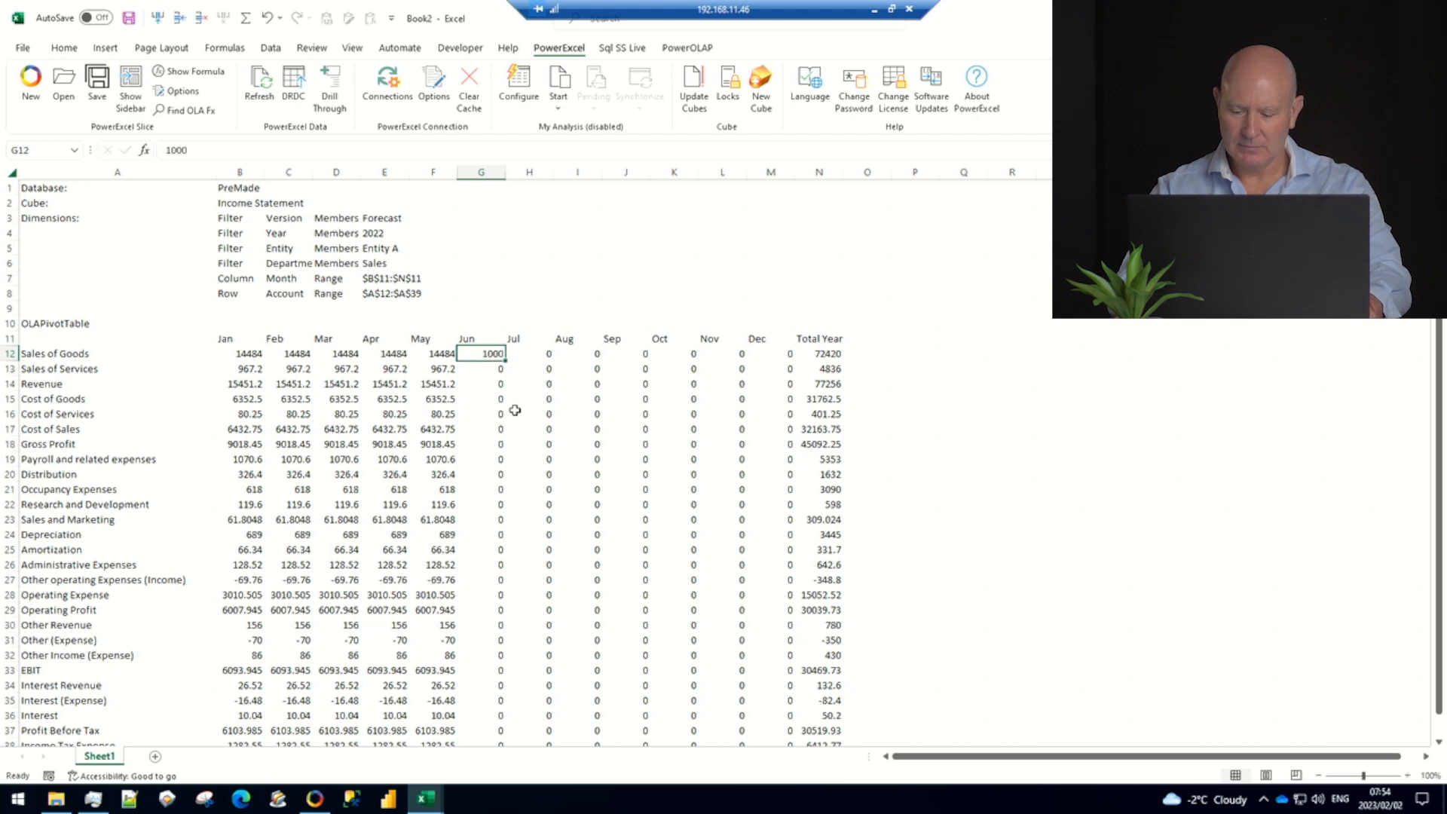
key(ctrl+c)
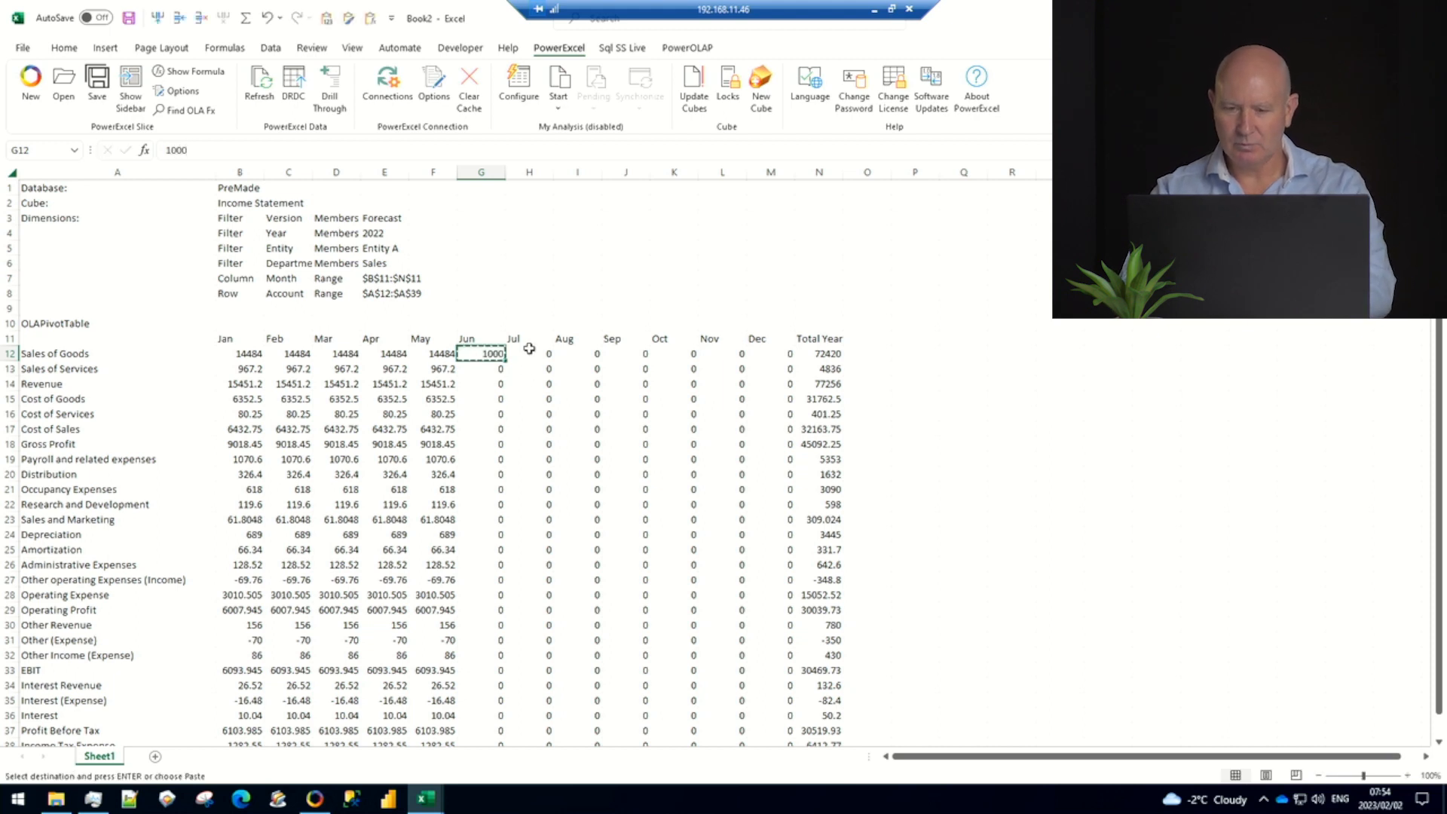
drag(528, 353, 747, 353)
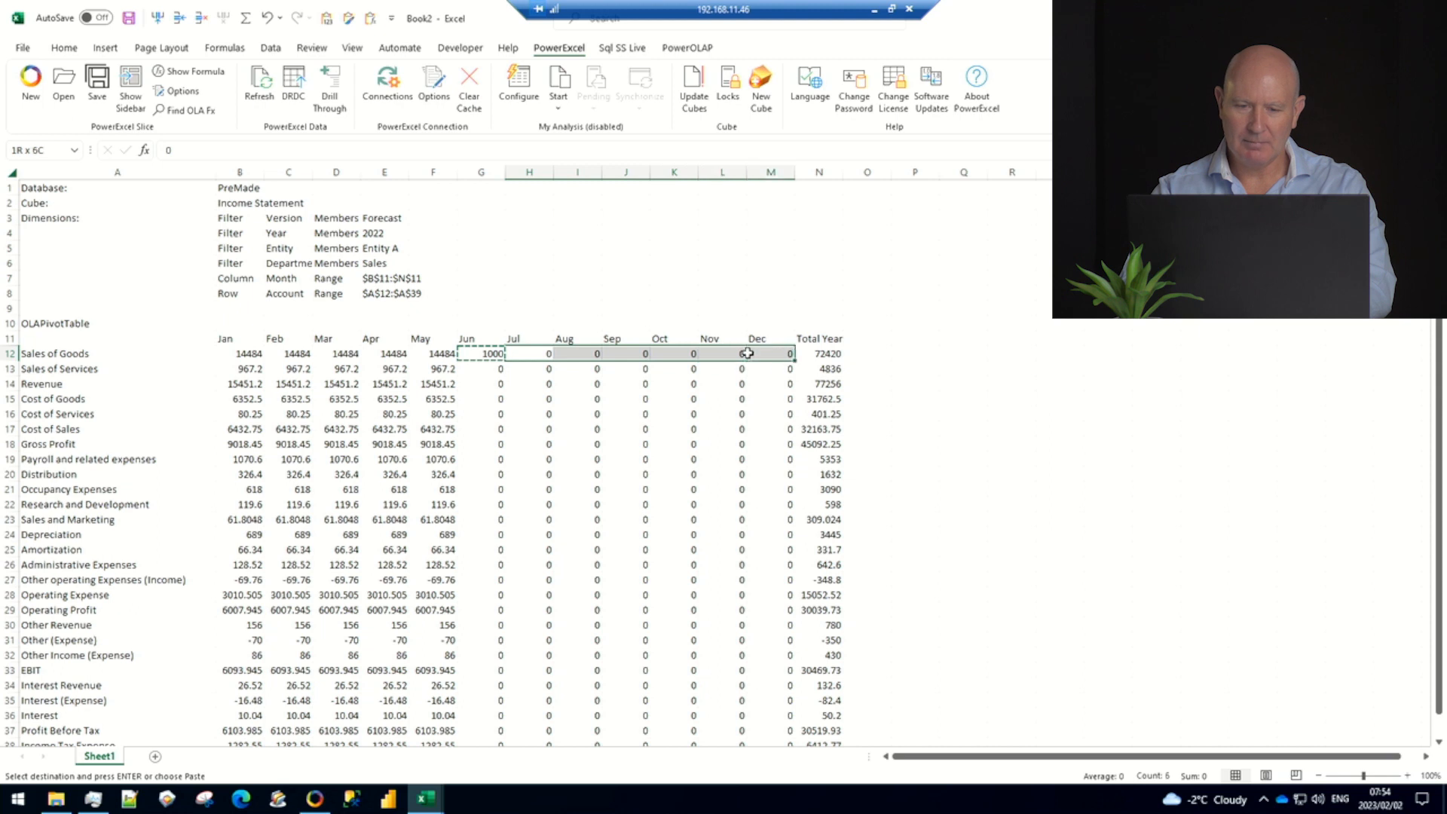
right_click(746, 353)
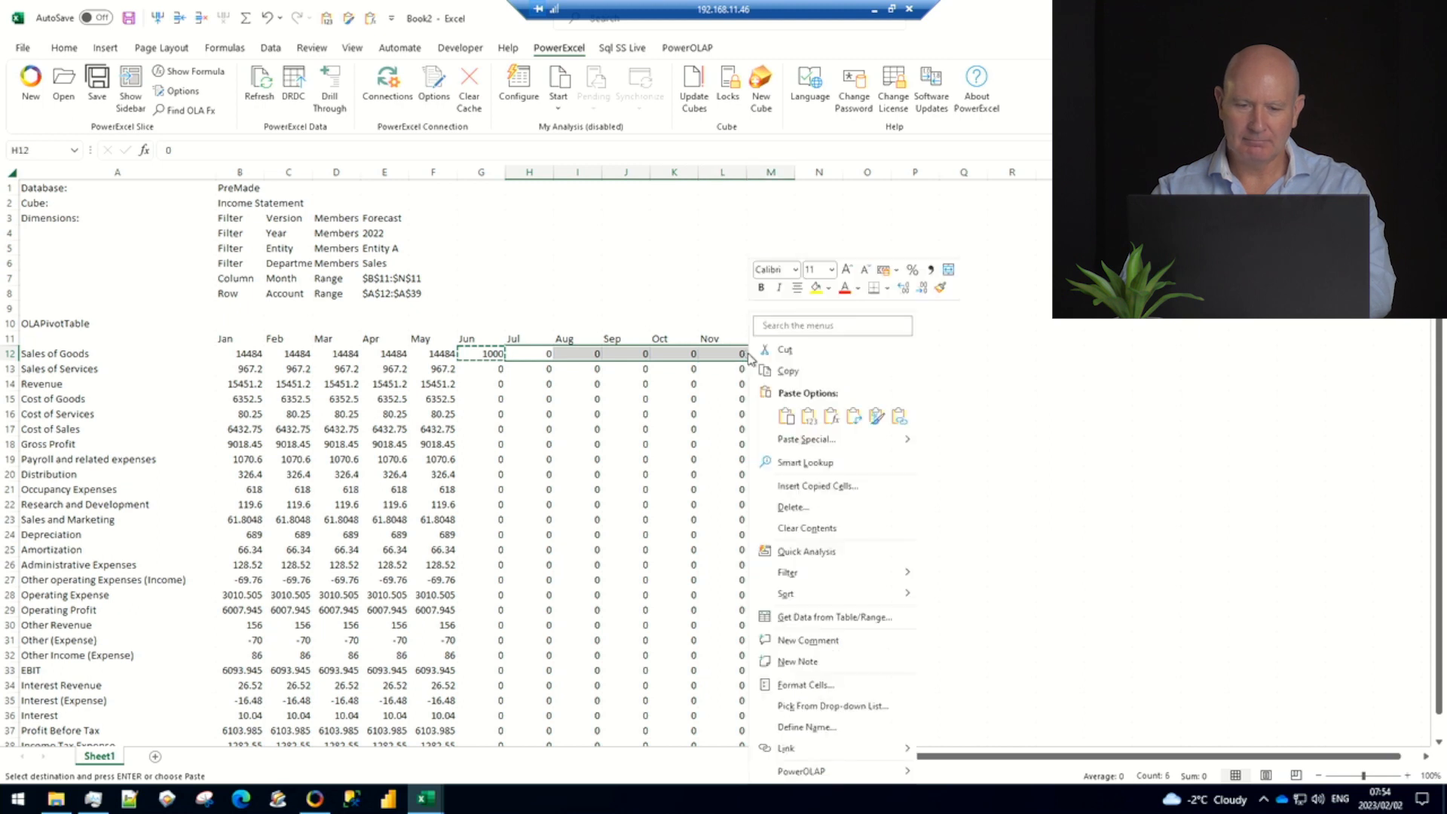
click(816, 418)
click(1027, 414)
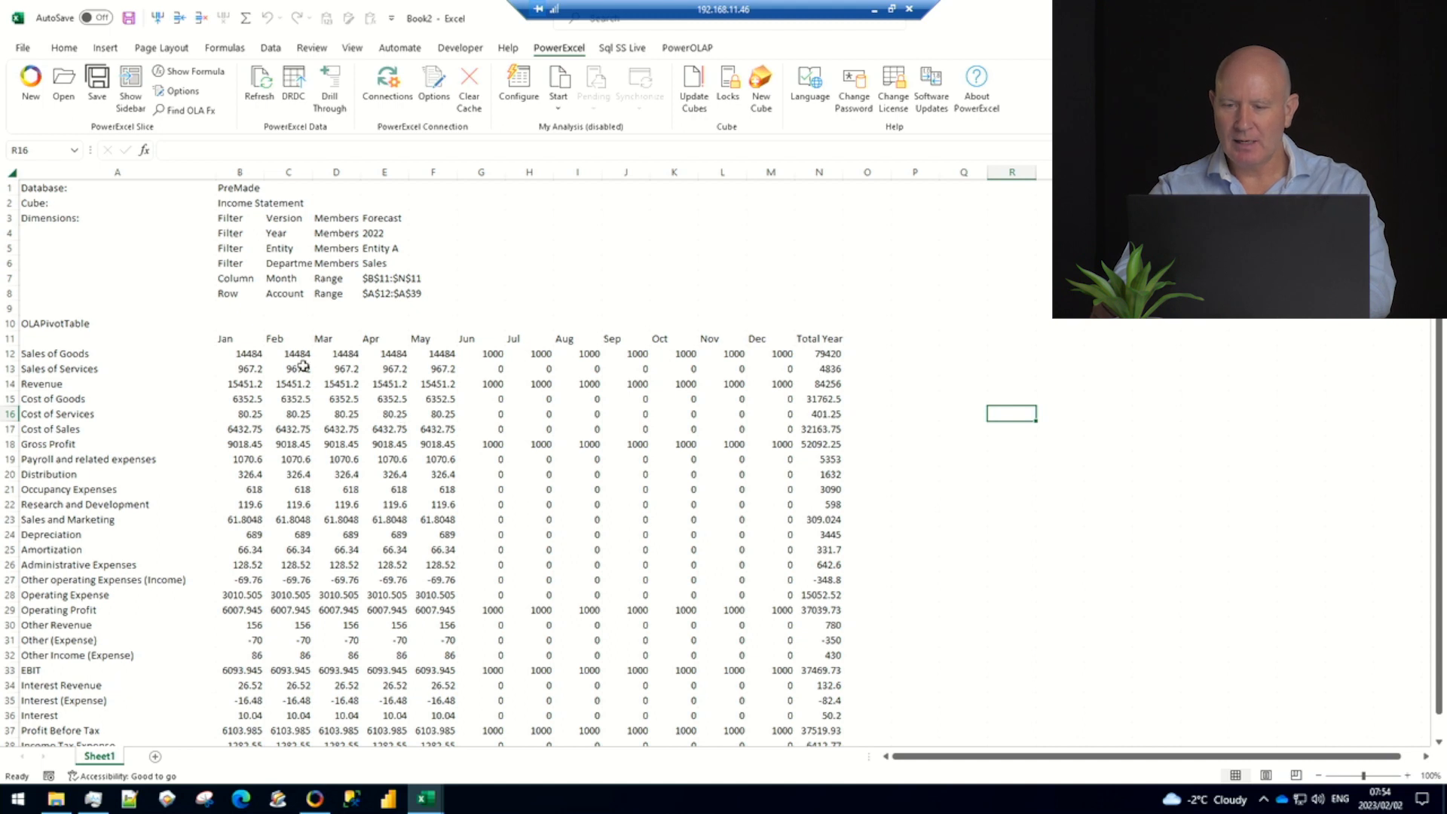
Format the income statement values from January through Total Year with comma separators and no decimal places
drag(245, 354, 812, 687)
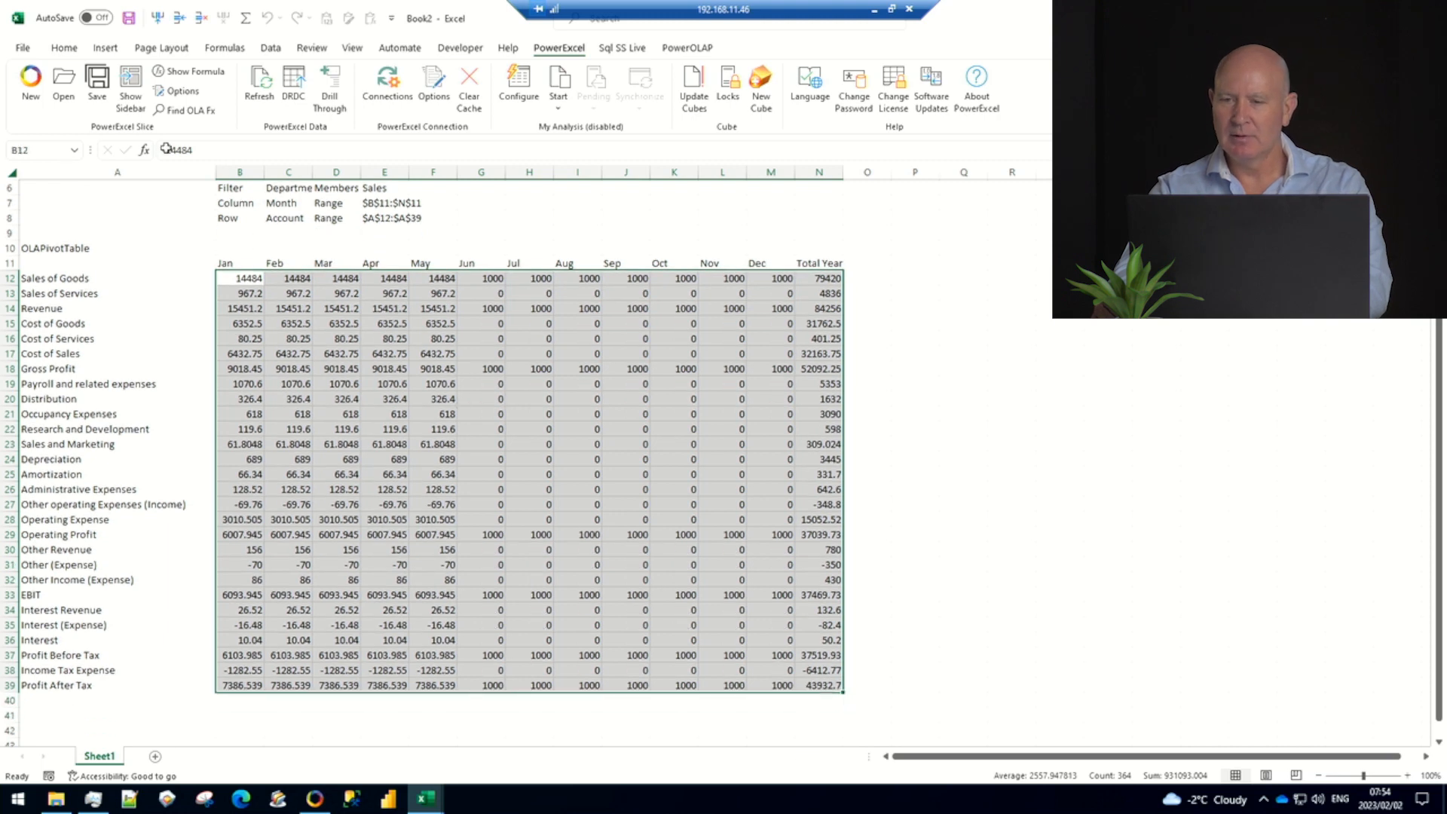
click(64, 48)
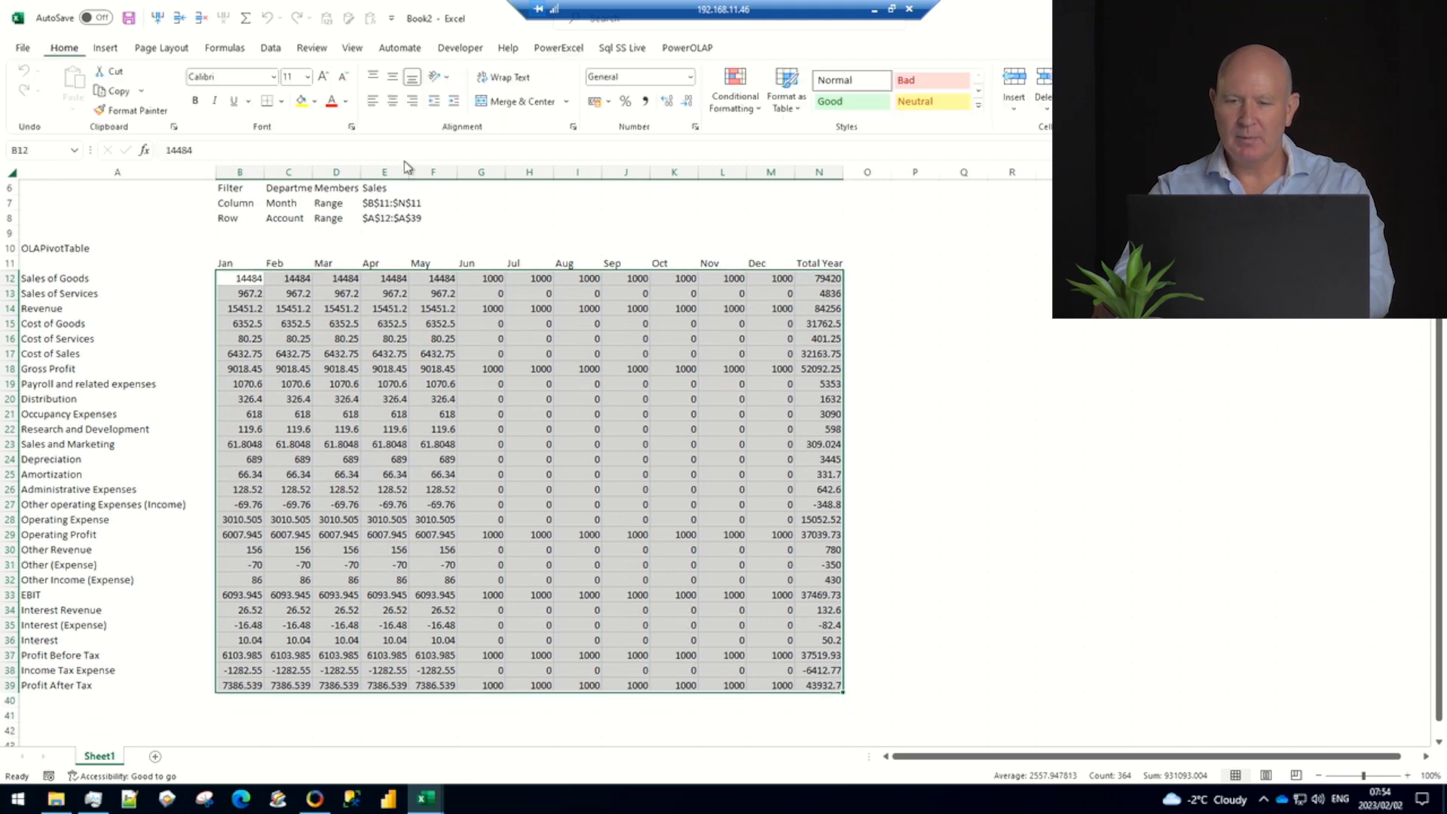
click(646, 102)
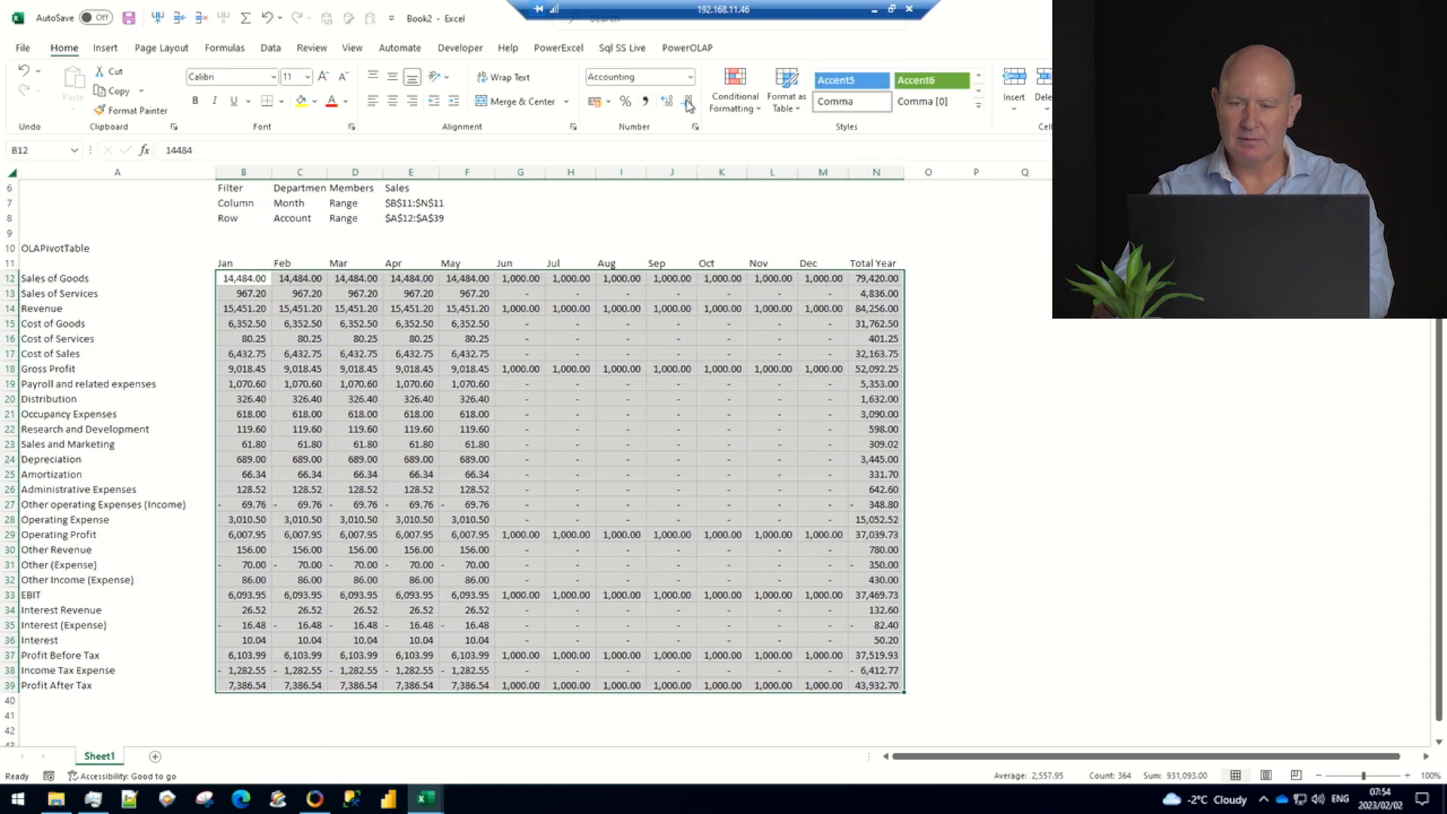
double_click(688, 102)
click(1017, 352)
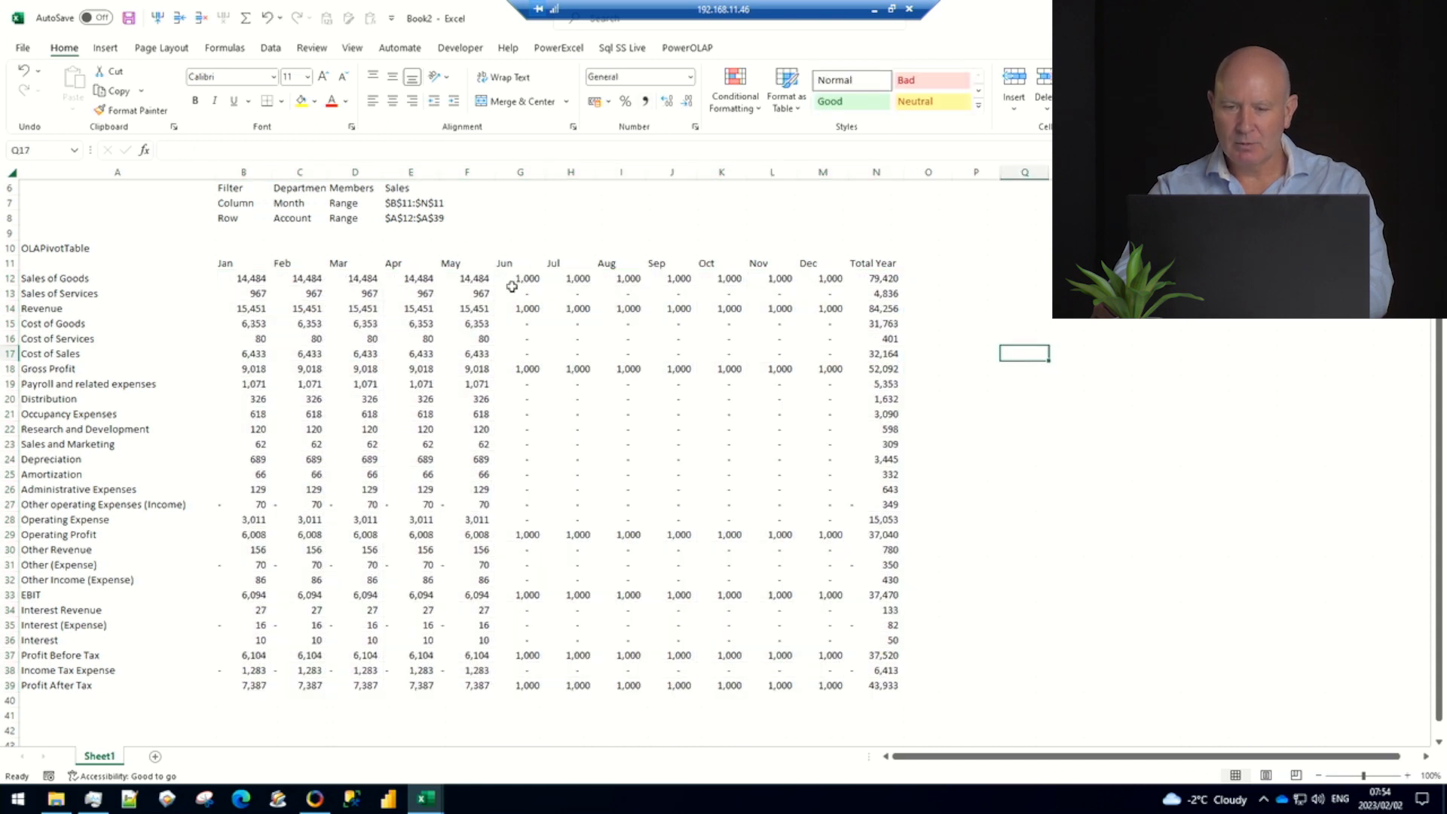
click(830, 278)
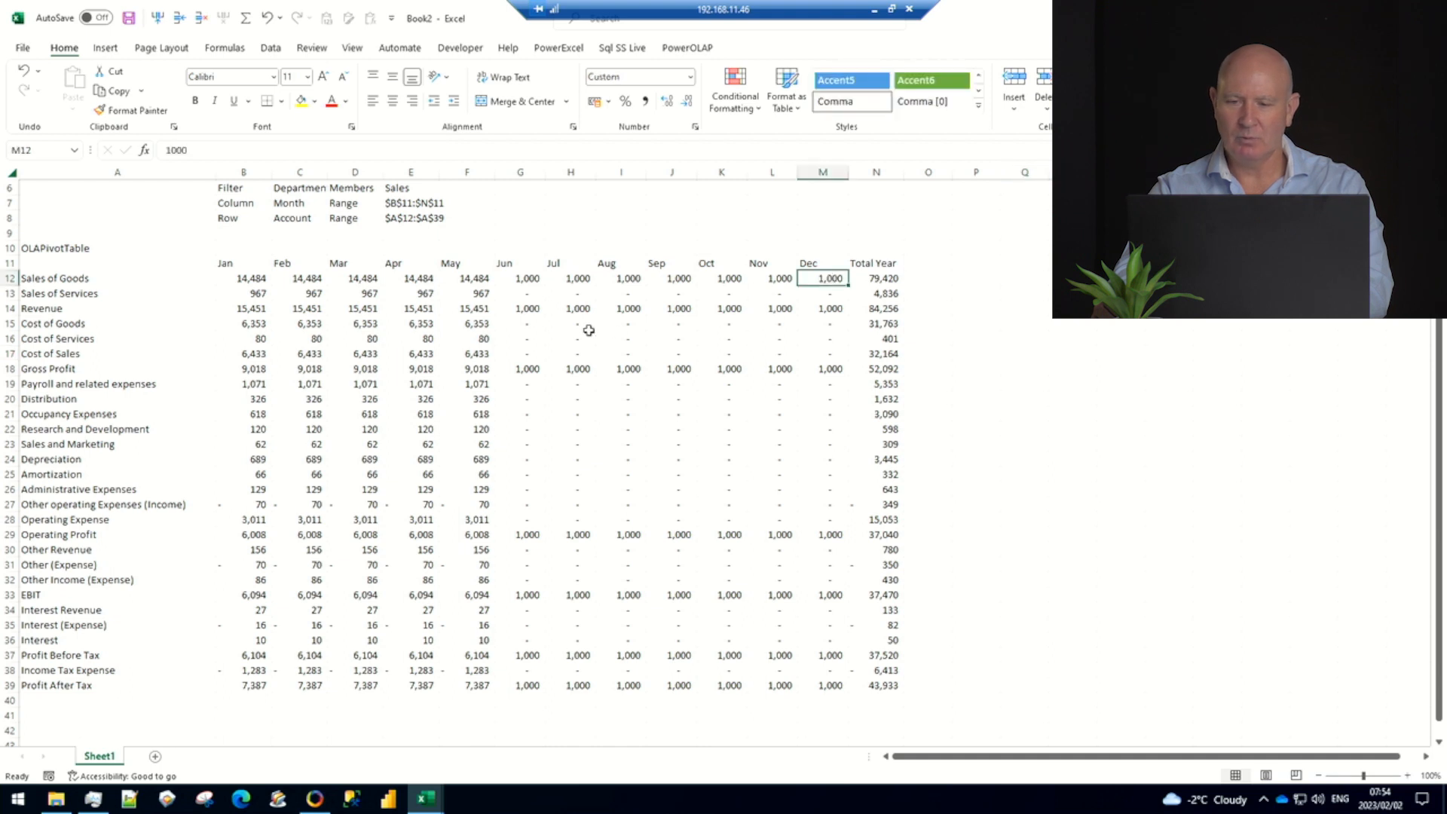
Try to enter 500 as the June forecast for Cost of Sales
click(530, 351)
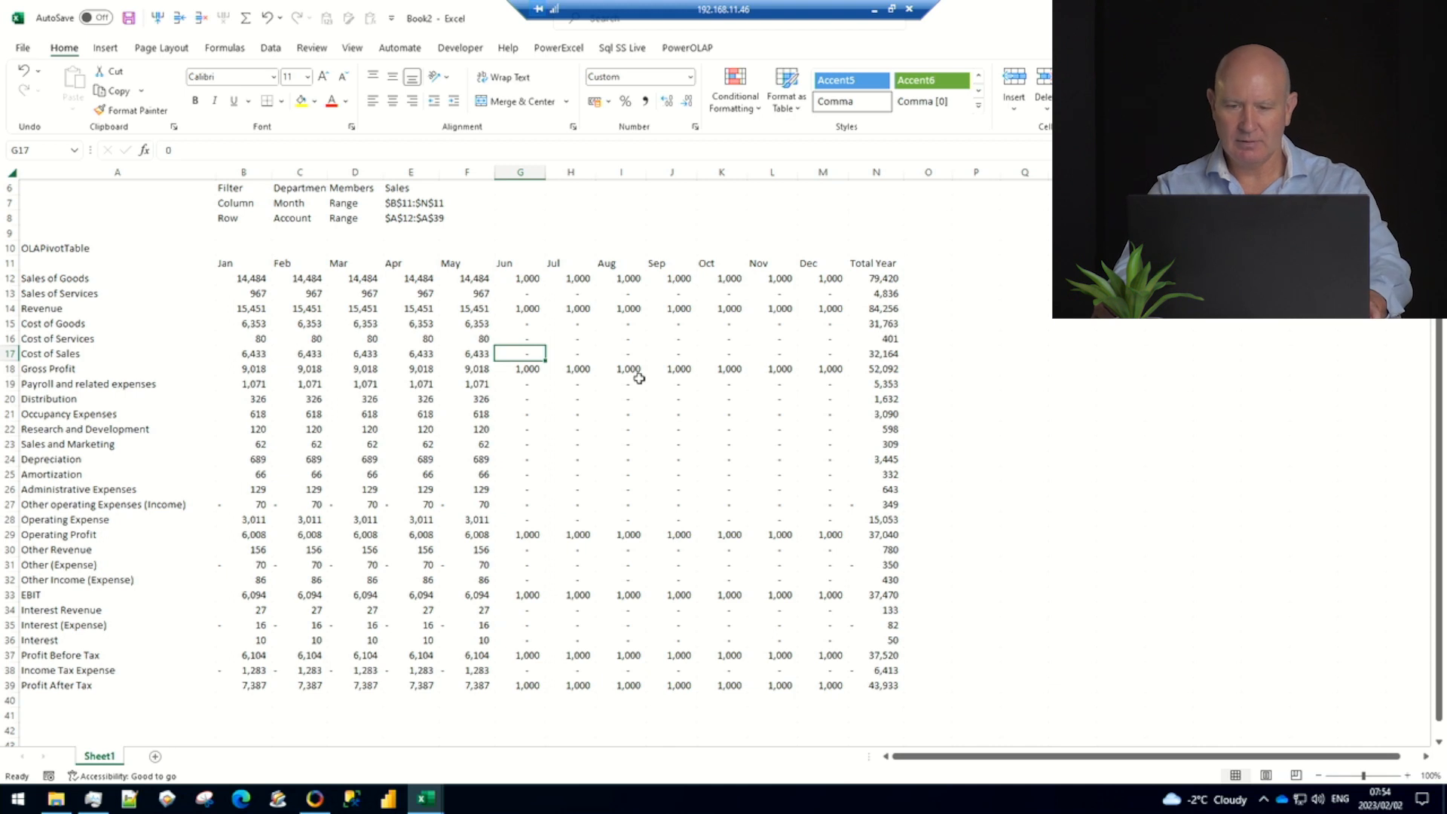
text(500)
key(Return)
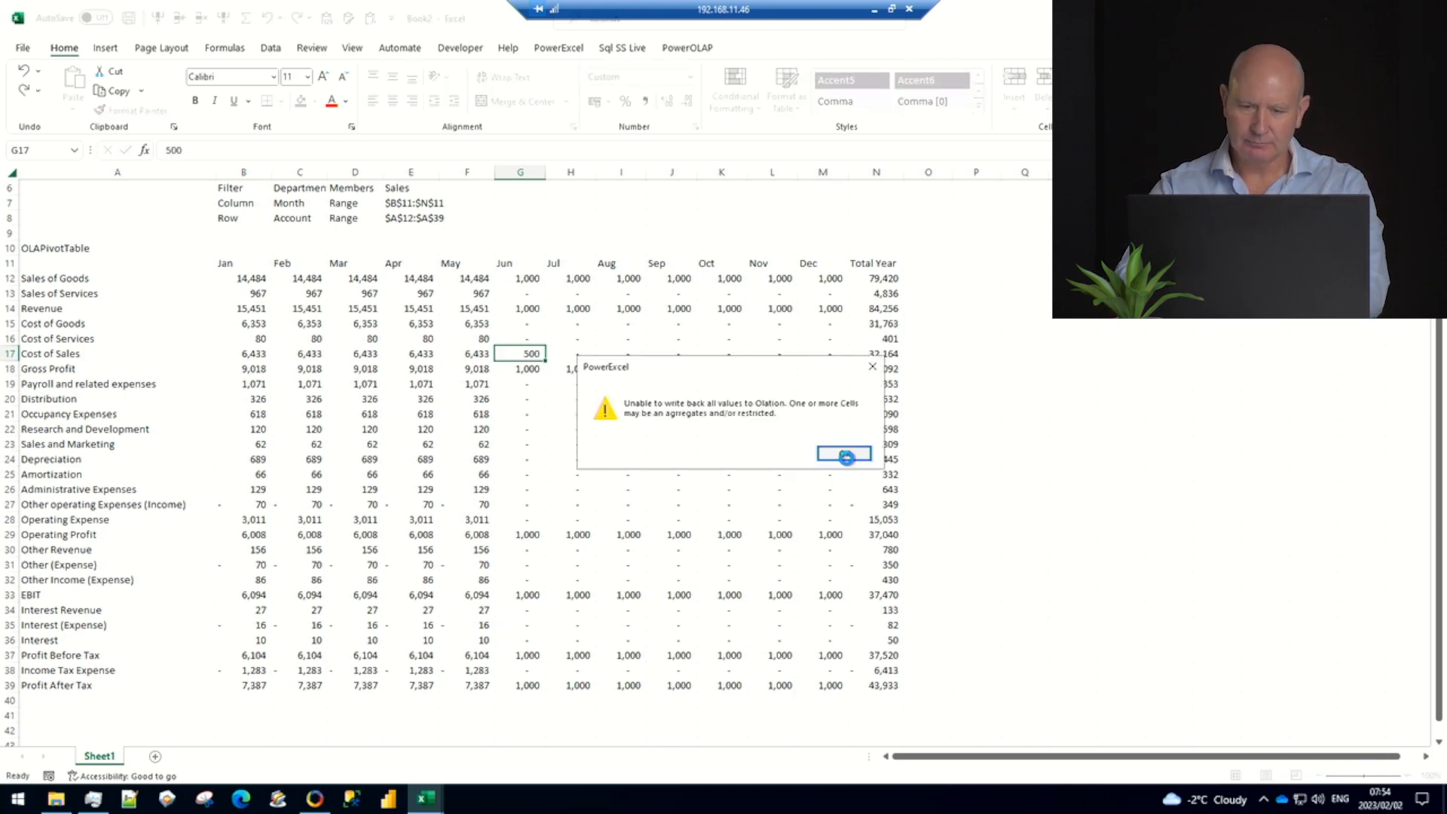
click(845, 455)
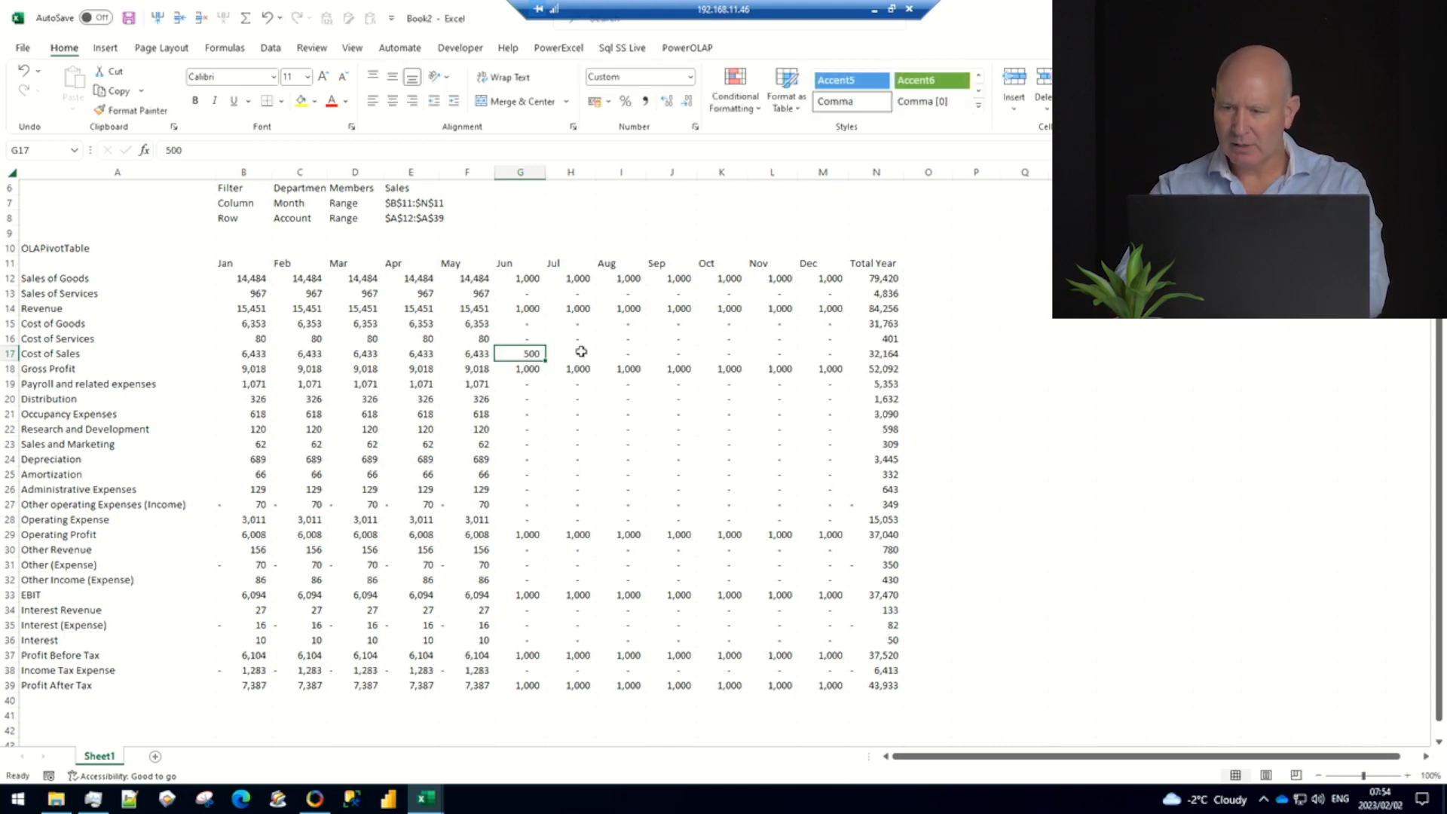
Enter 500 as the June forecast for Cost of Goods and copy it across July to December
click(520, 327)
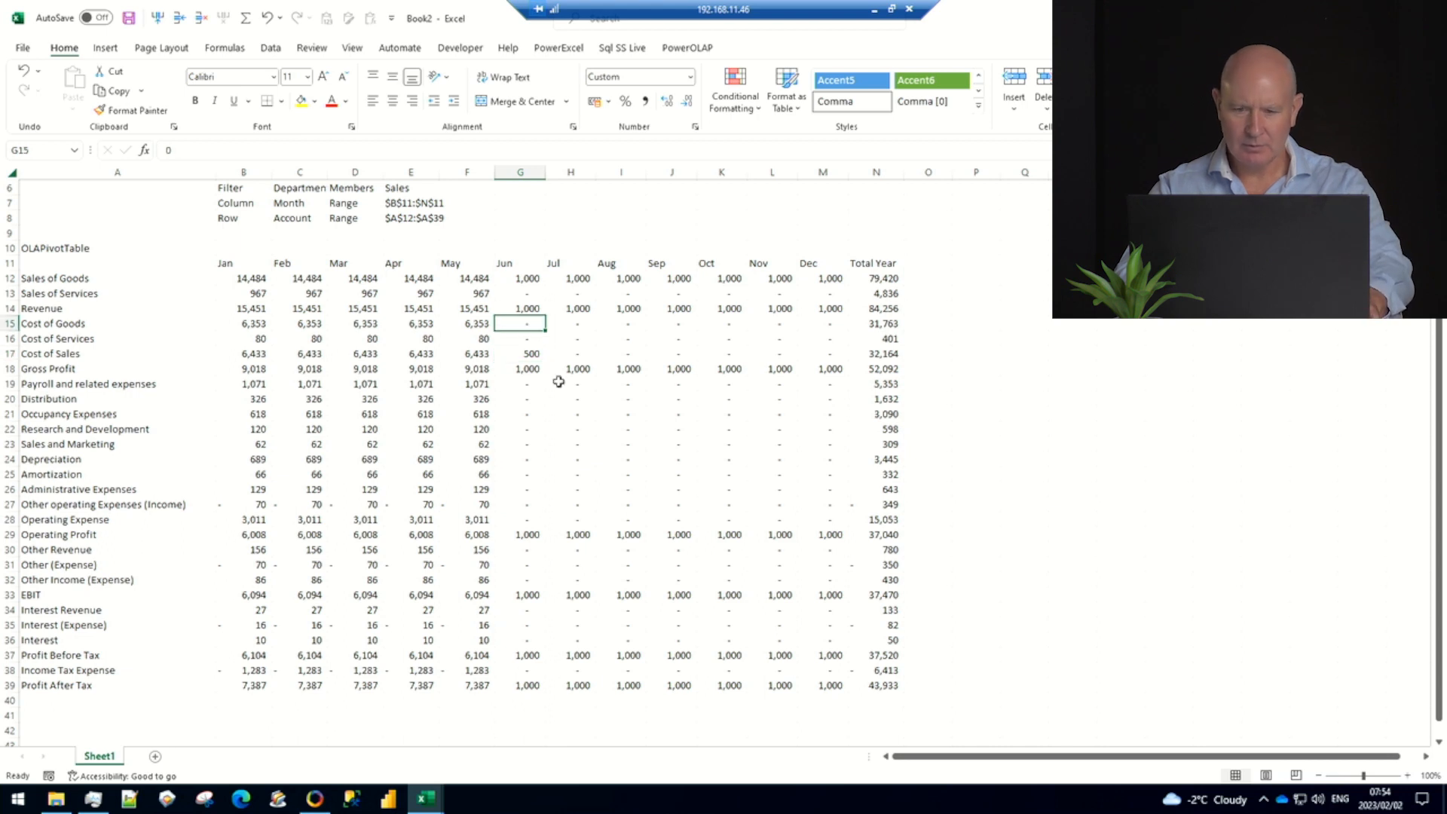
text(500)
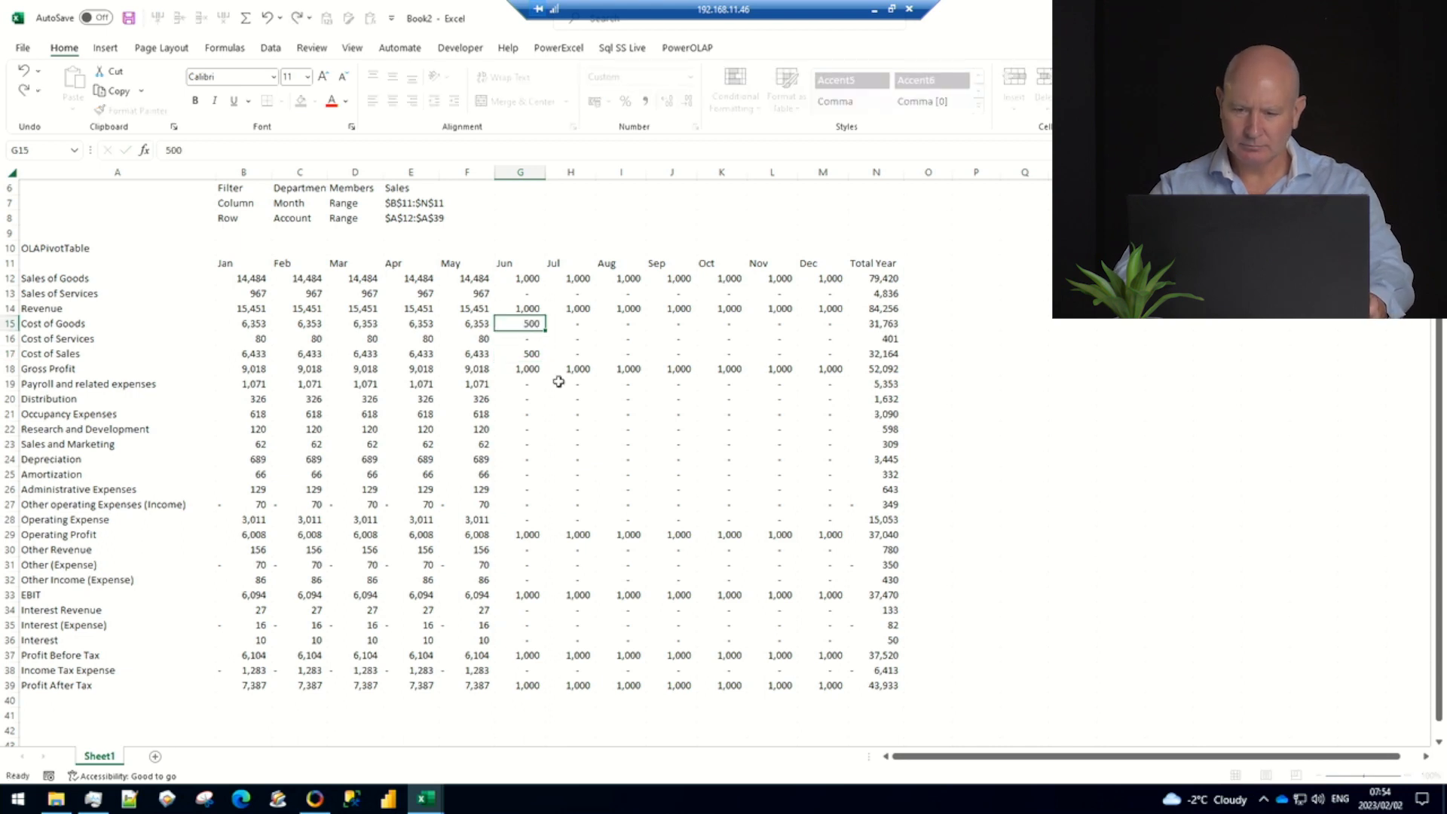
key(Return)
key(ctrl+c)
key(Right)
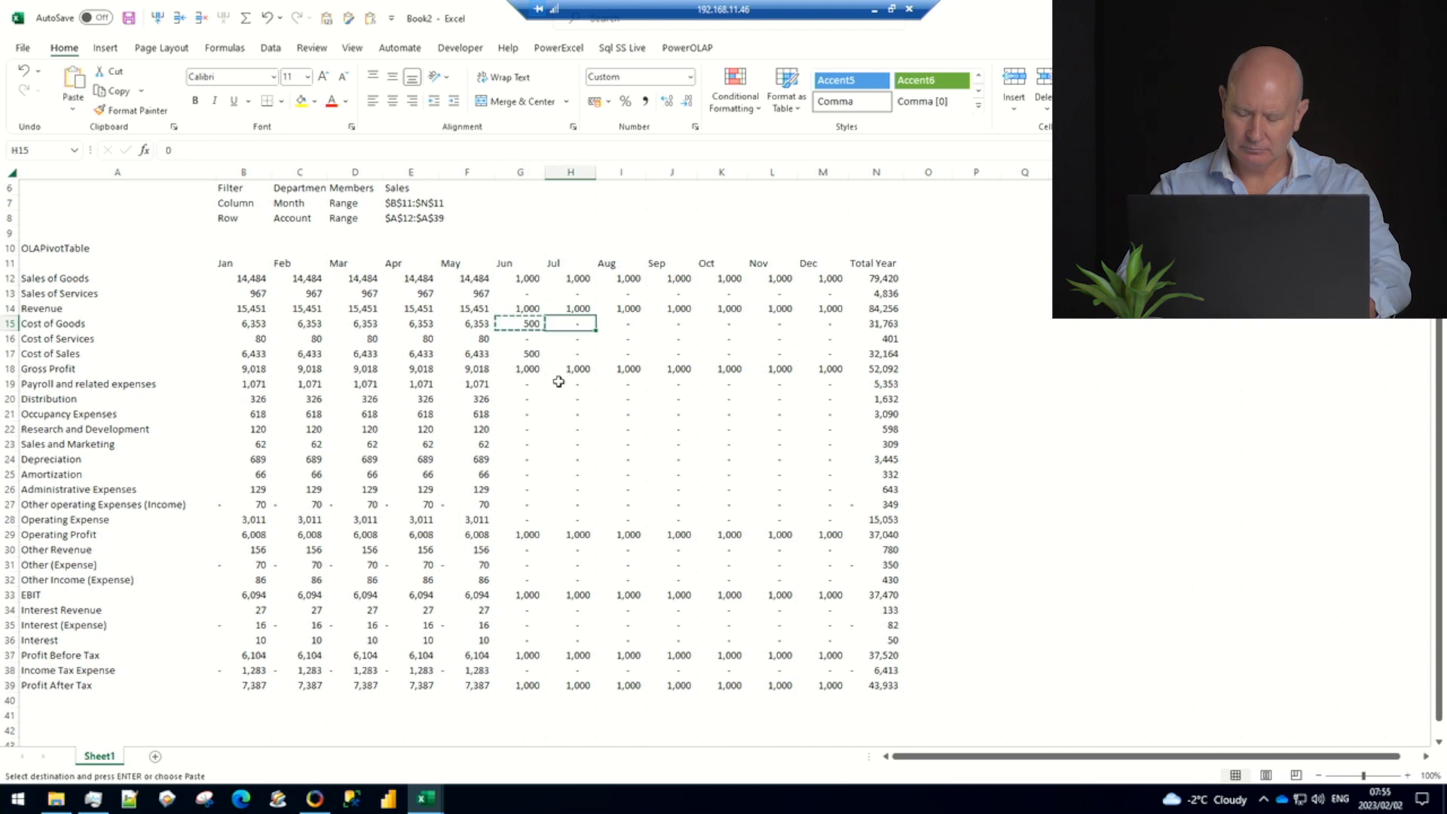
key(shift+Right)
key(shift+Right)
key(shift+Right)
key(shift+Right)
key(shift+Right)
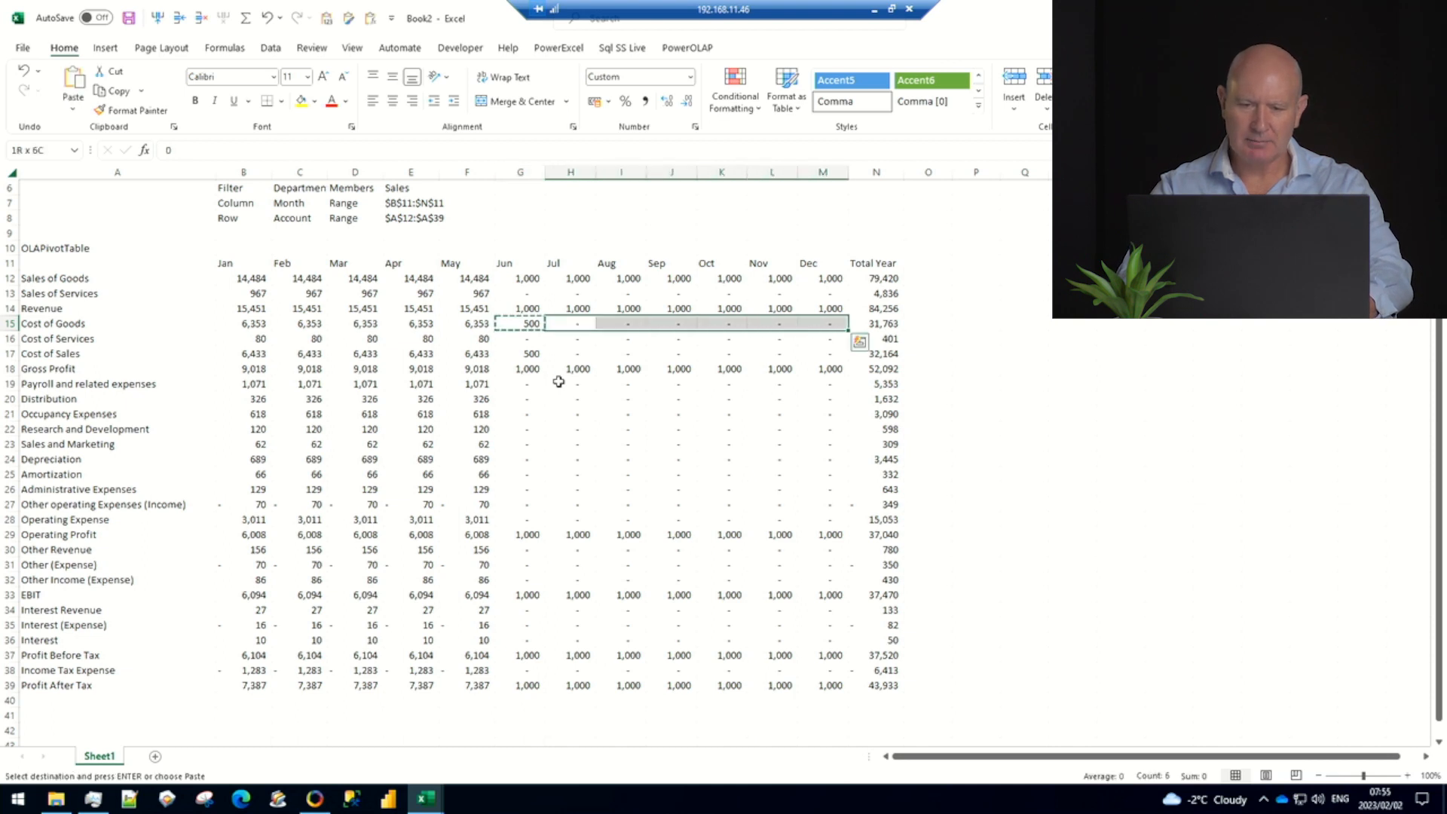
key(ctrl+v)
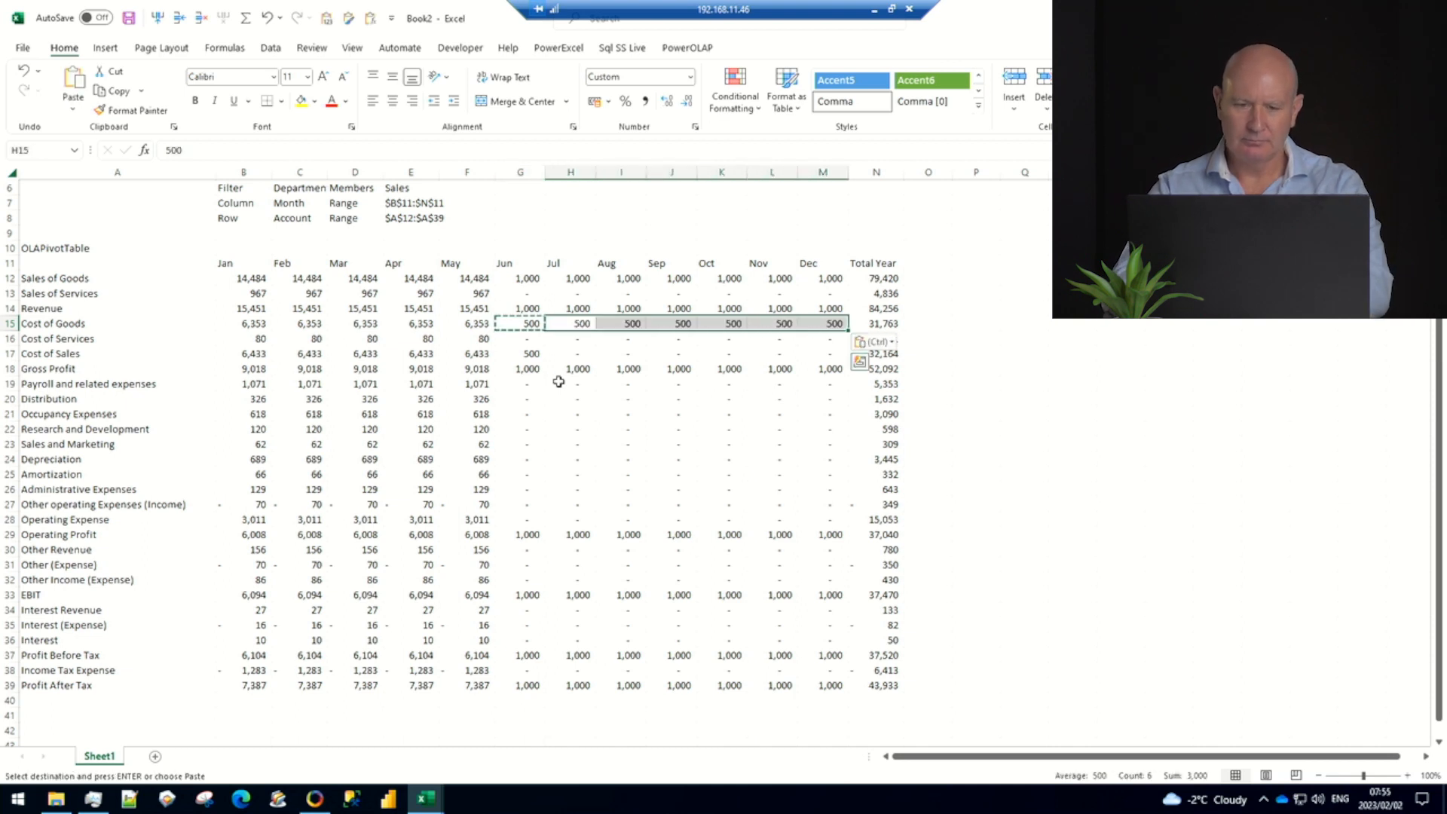
click(1032, 413)
key(Escape)
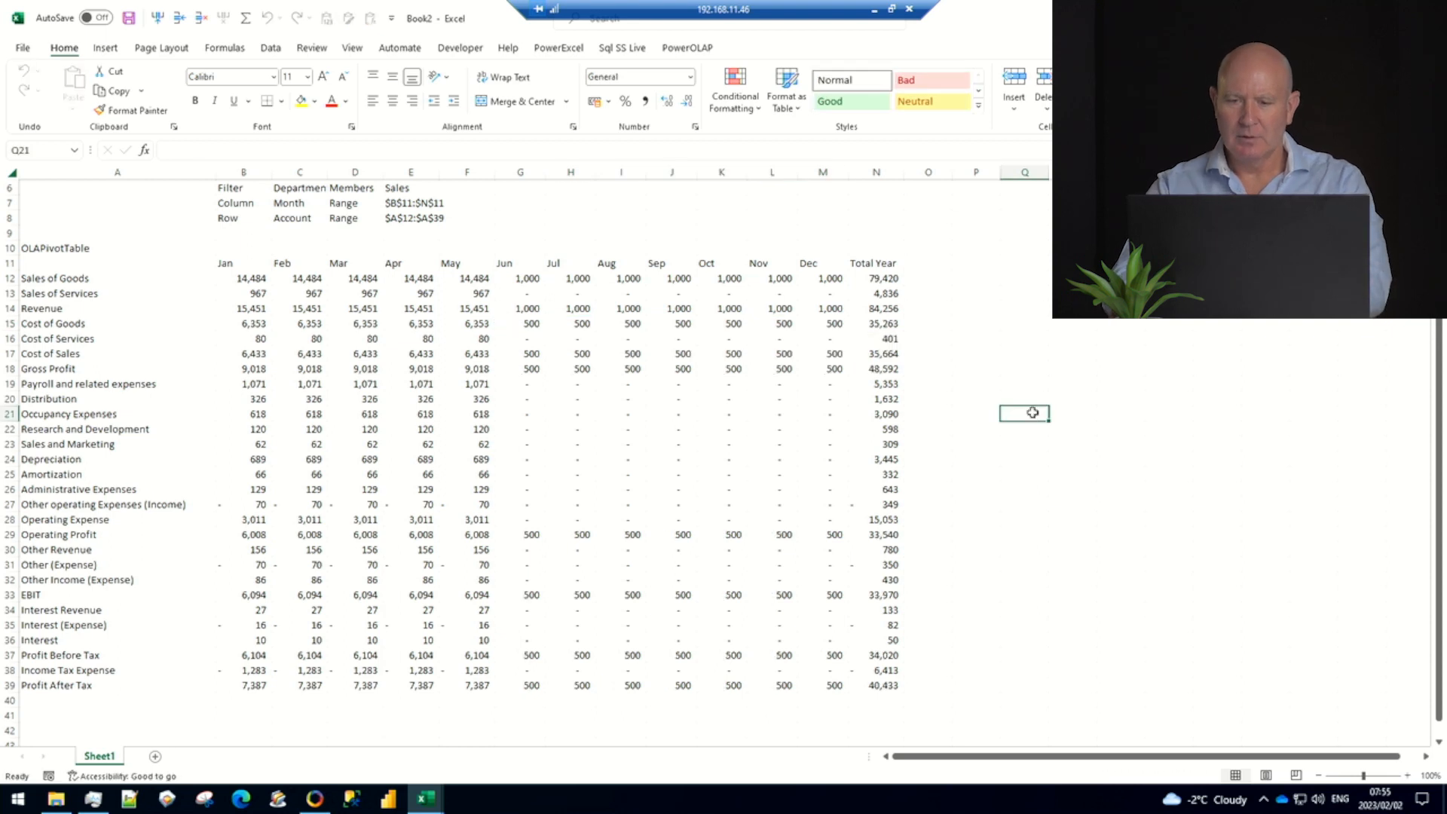
Switch to the database modeler, mark June as Closed in the Month dimension's attributes, and save the dimension
click(314, 798)
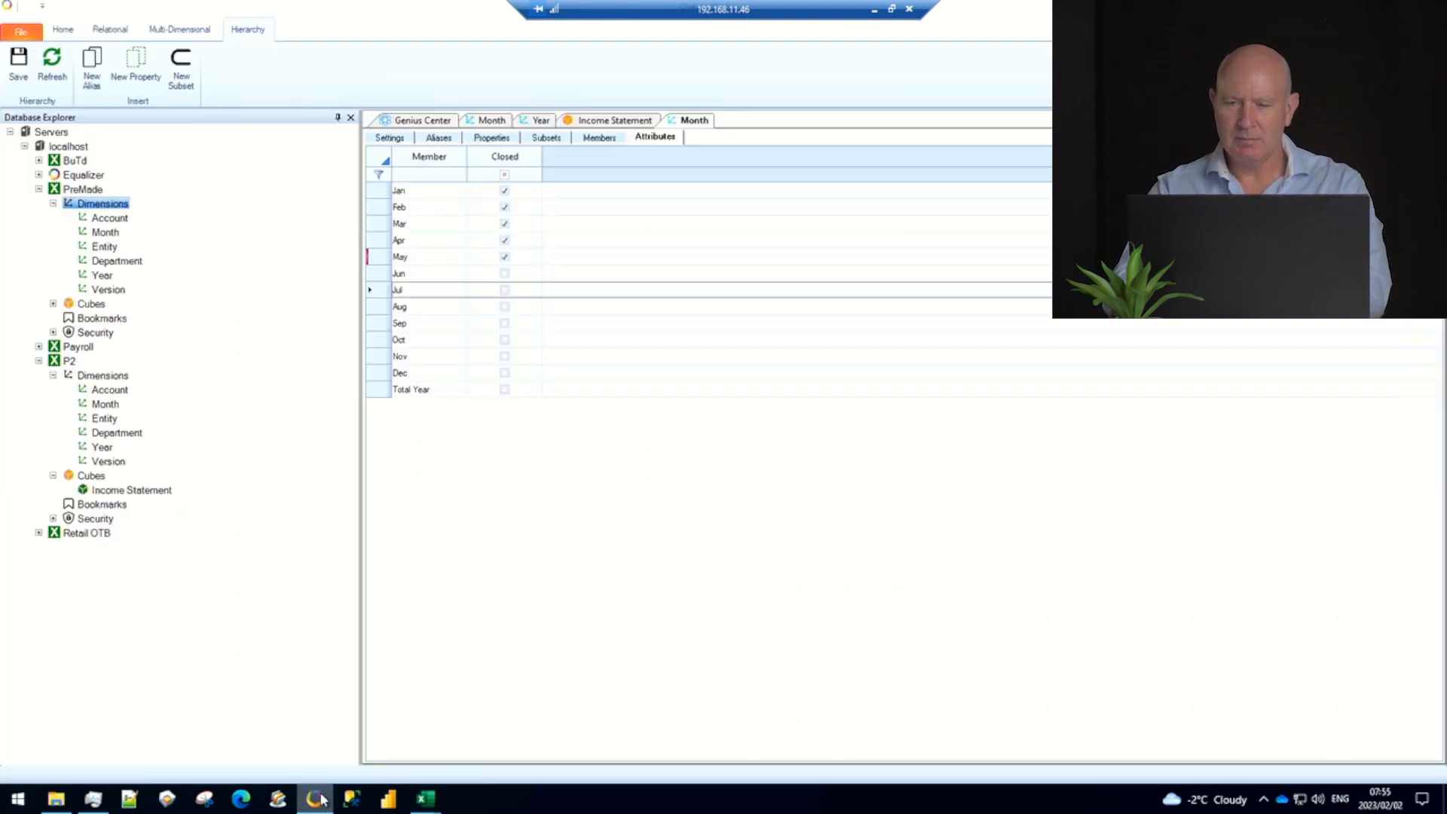
click(505, 274)
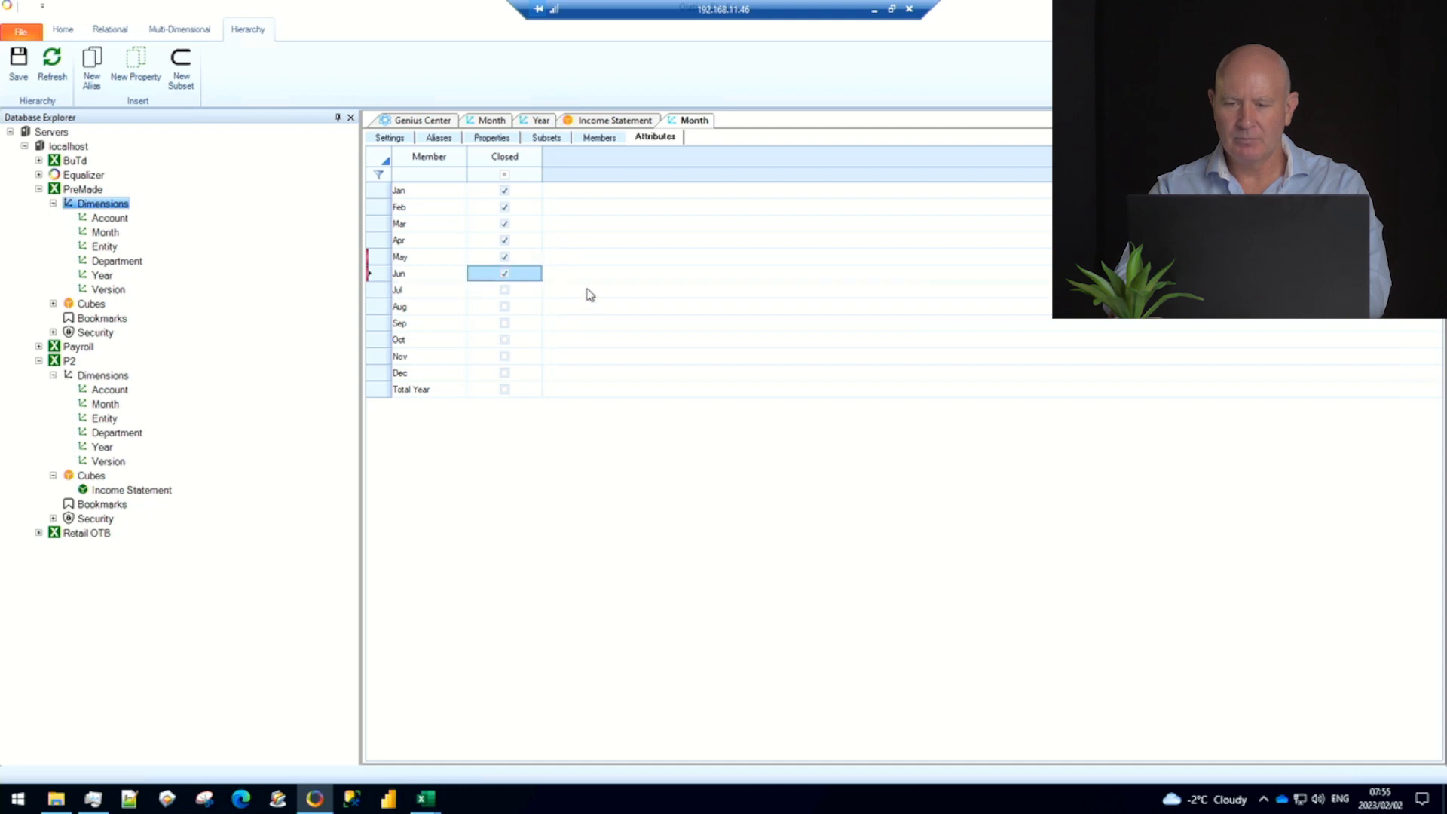
click(590, 294)
click(24, 60)
Switch back to the Book2 workbook in Excel
mouse_move(432, 807)
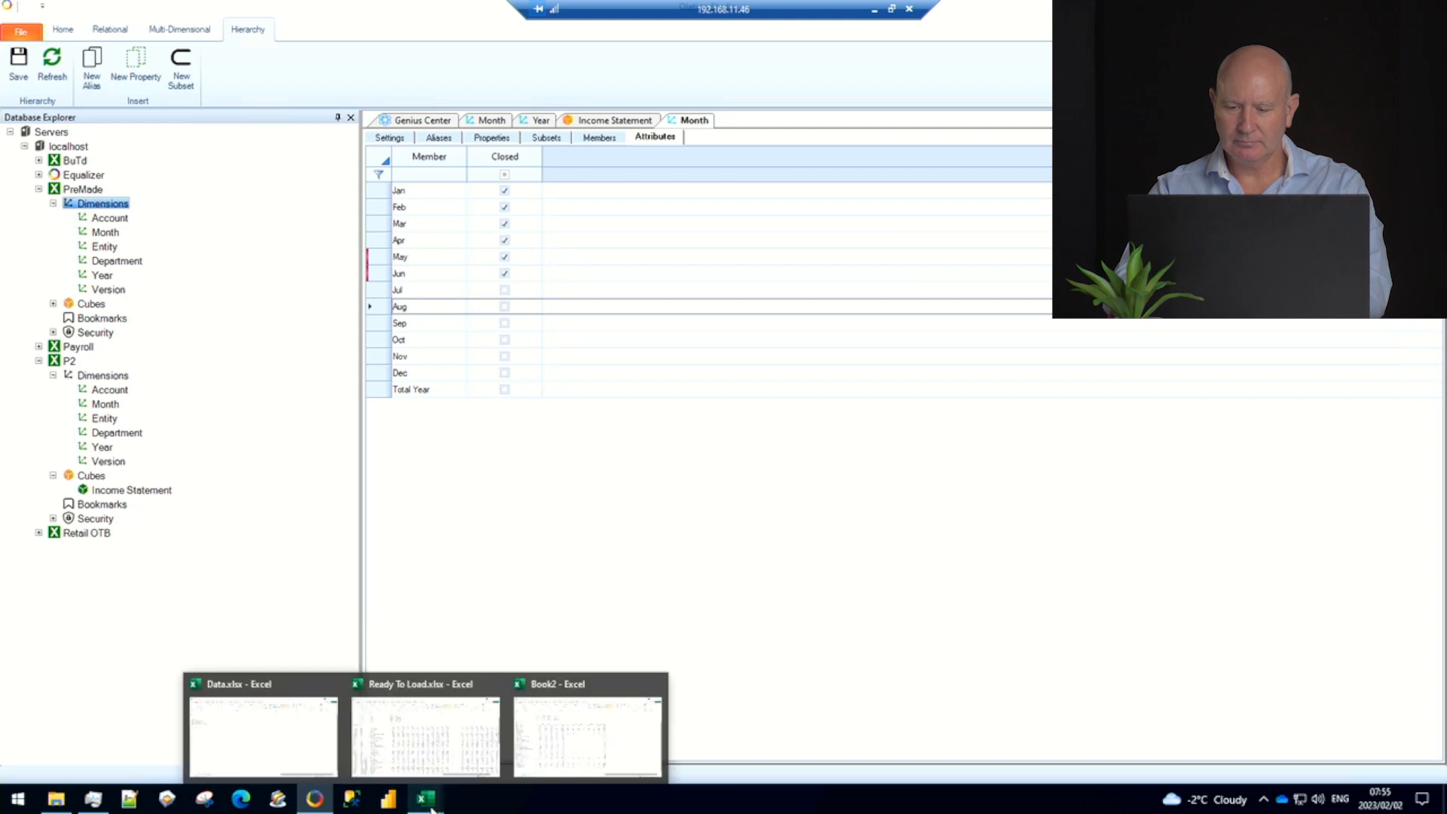
click(583, 736)
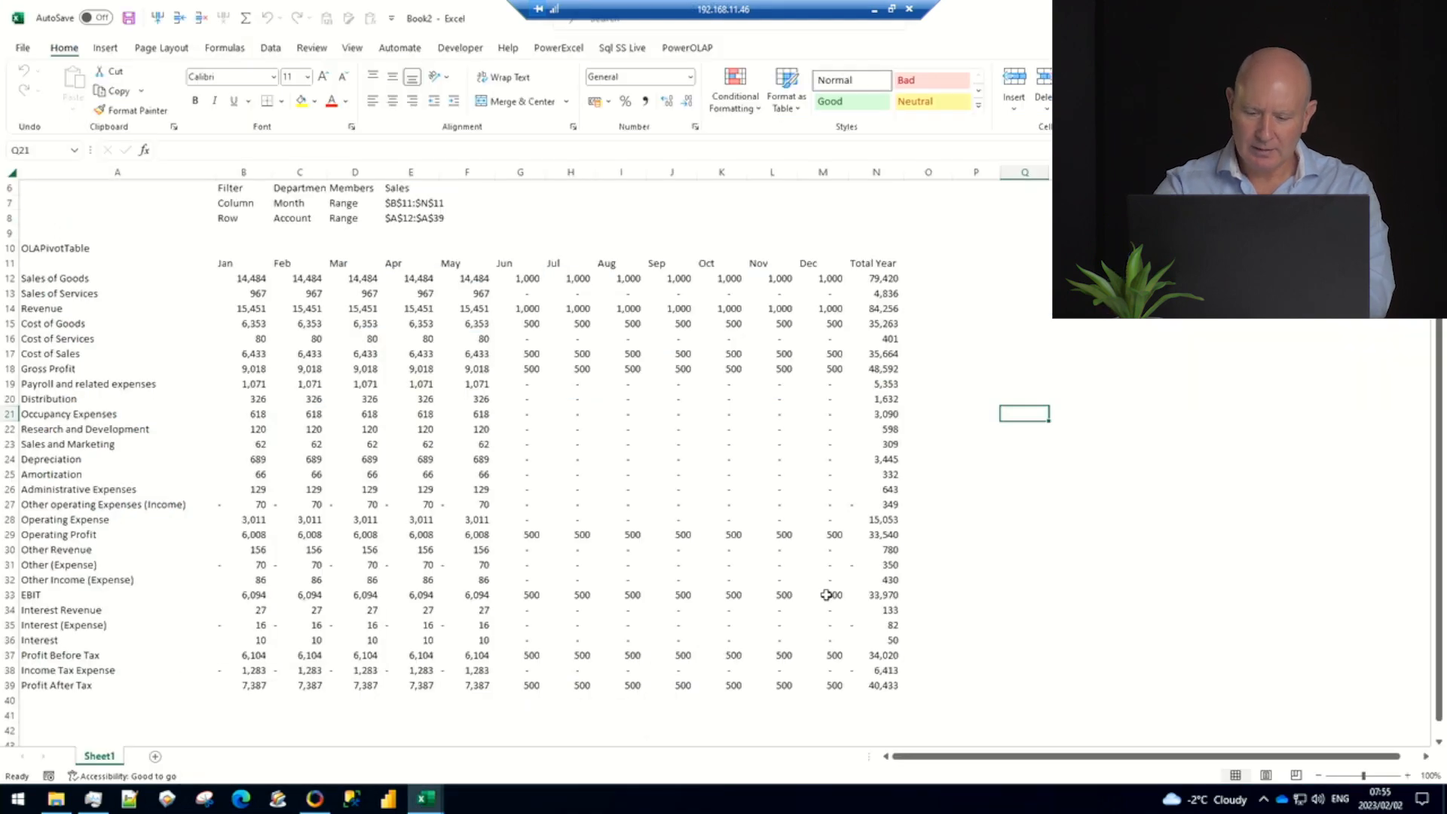